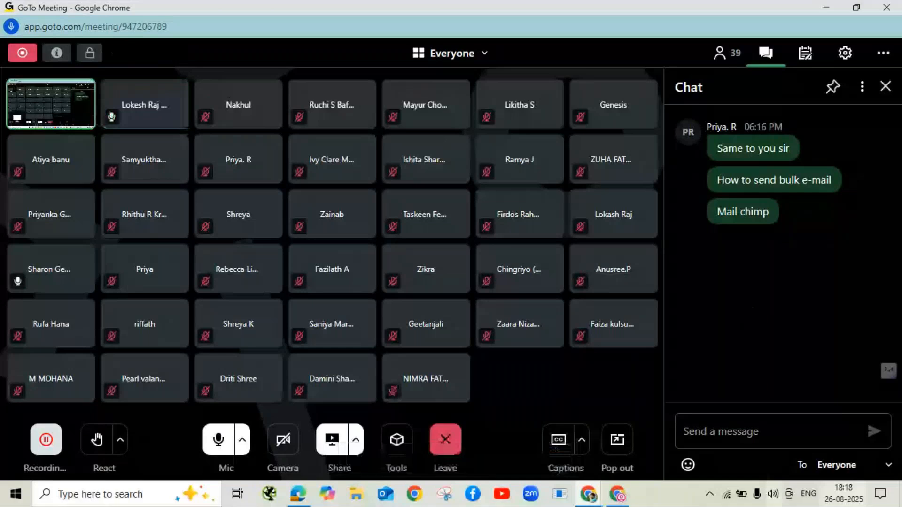
Step: Minimize GoTo Meeting to reveal the Mailchimp Audience Contacts list of 6 contacts
left_click(827, 8)
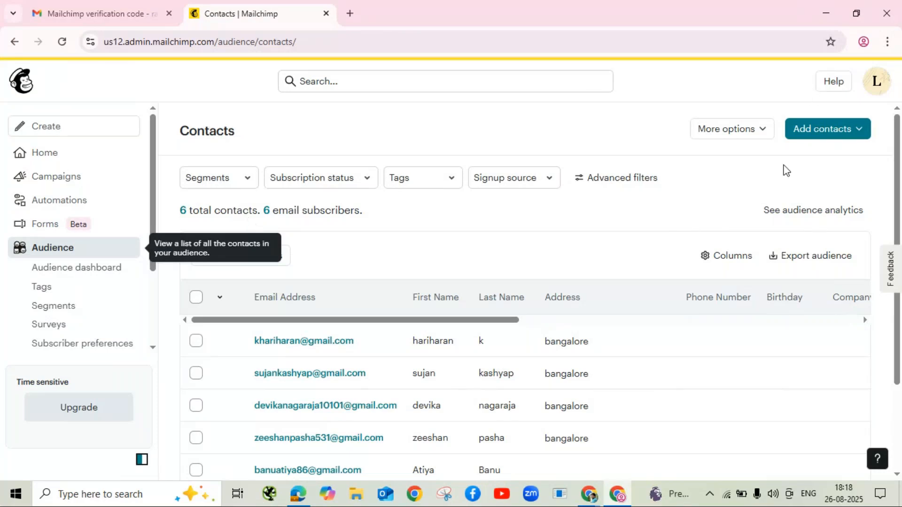
left_click(816, 131)
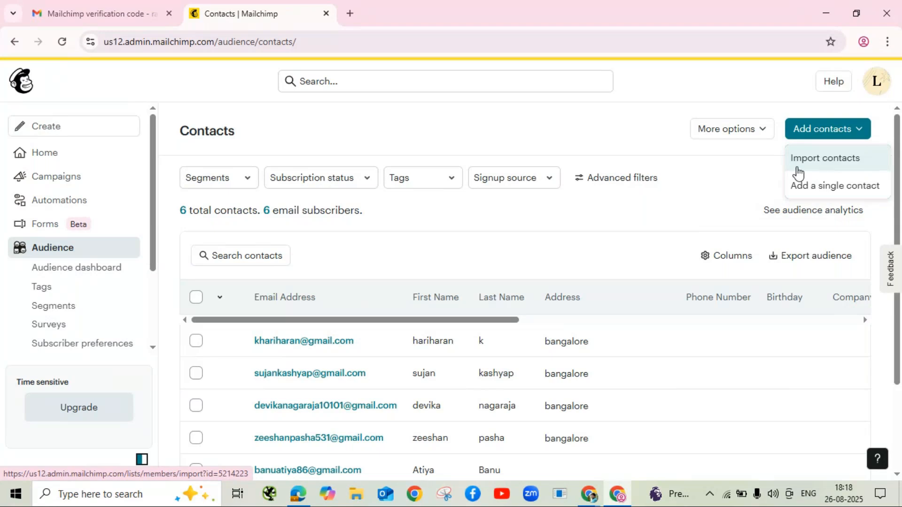
left_click(741, 165)
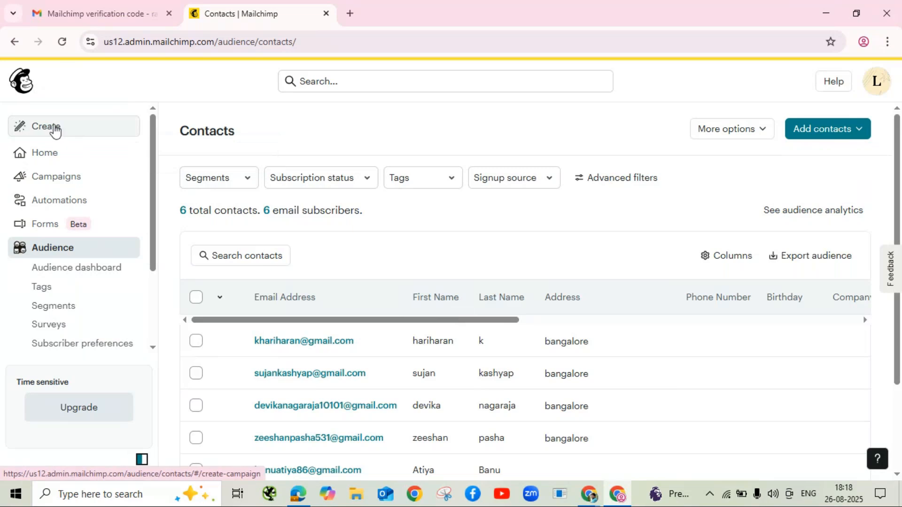
Step: Expand Create > Email to list Regular, Plain text and Template, then bring GoTo Meeting forward
left_click(58, 133)
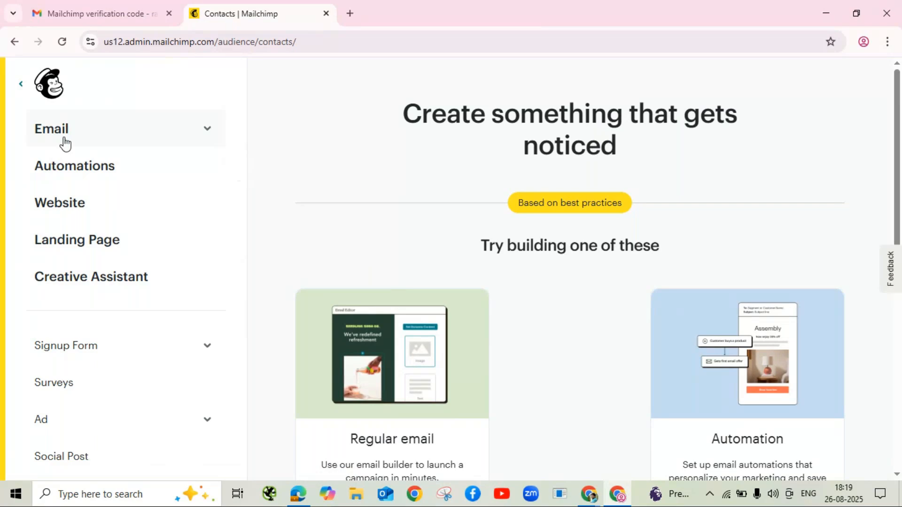
left_click(85, 128)
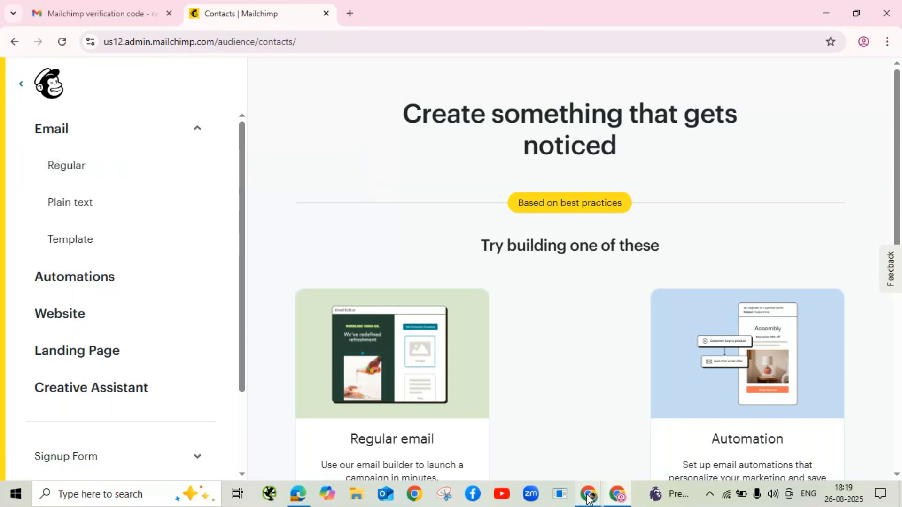
mouse_move(588, 499)
left_click(599, 452)
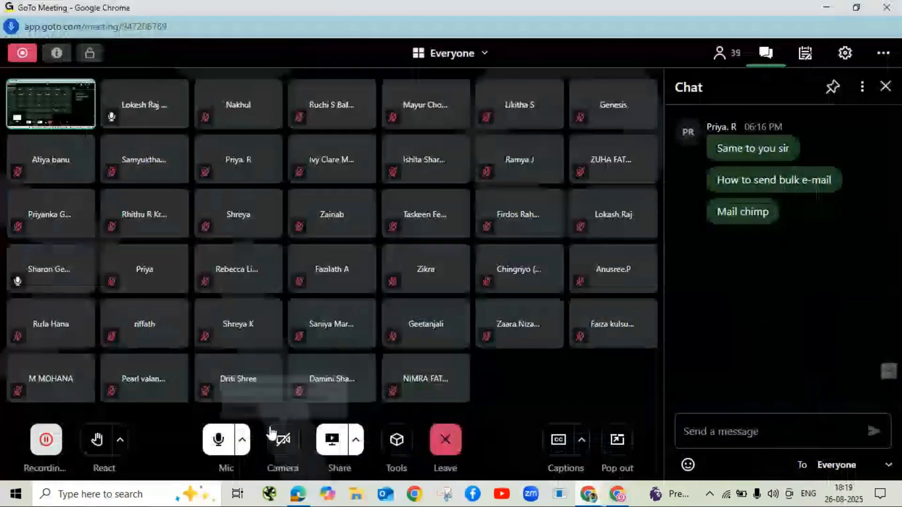
Step: Mute and unmute the GoTo Meeting microphone, then minimize the meeting window
left_click(217, 441)
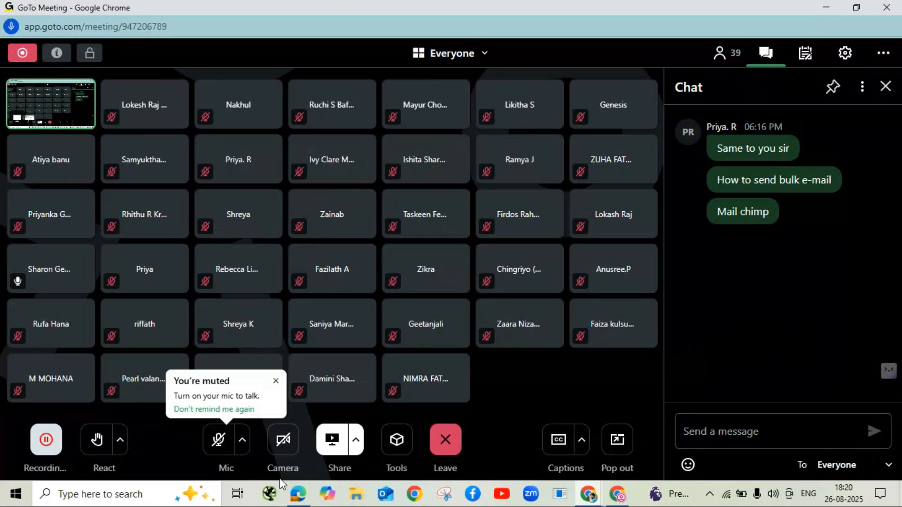
left_click(220, 441)
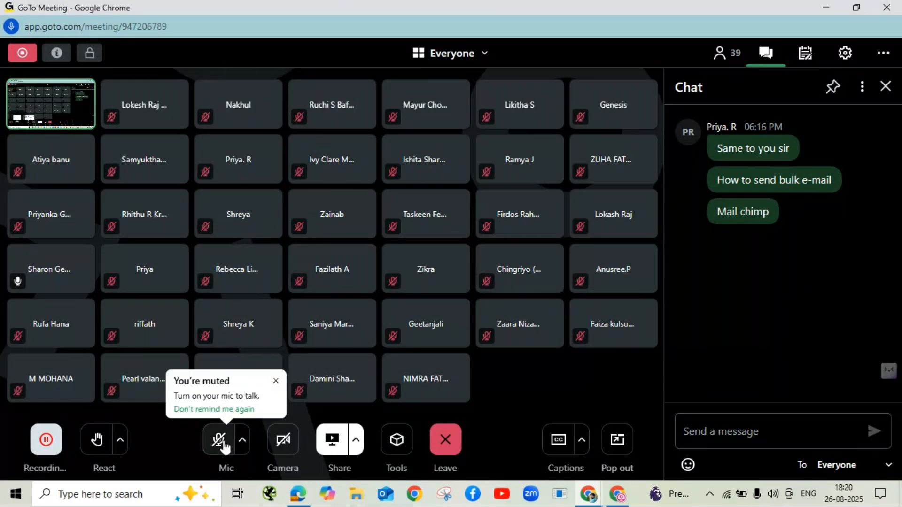
left_click(828, 8)
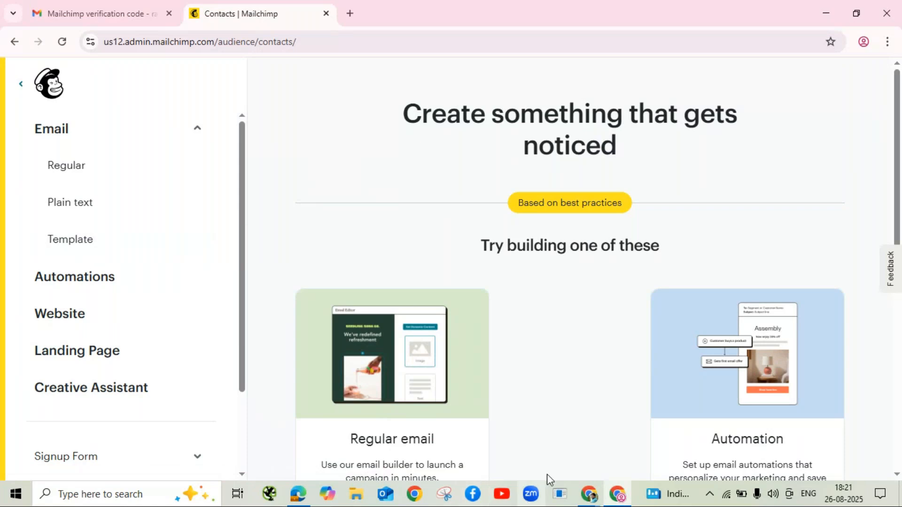
Step: Switch between the meeting and Mailchimp, then choose the Template email type under Create
mouse_move(588, 493)
left_click(603, 471)
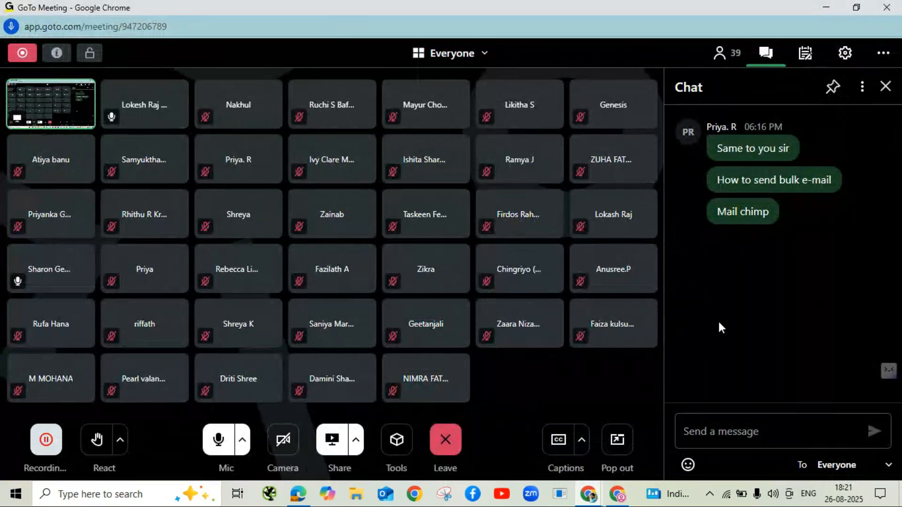
key("alt+Tab")
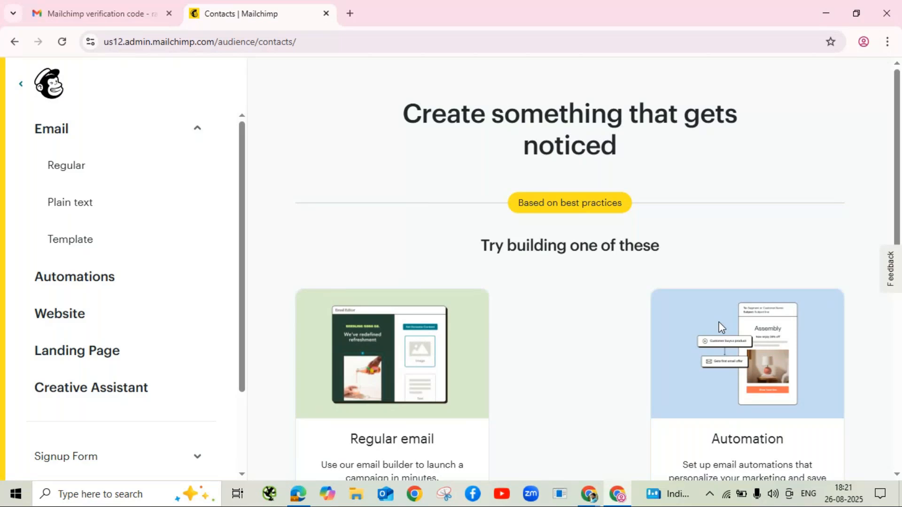
key("alt+Tab")
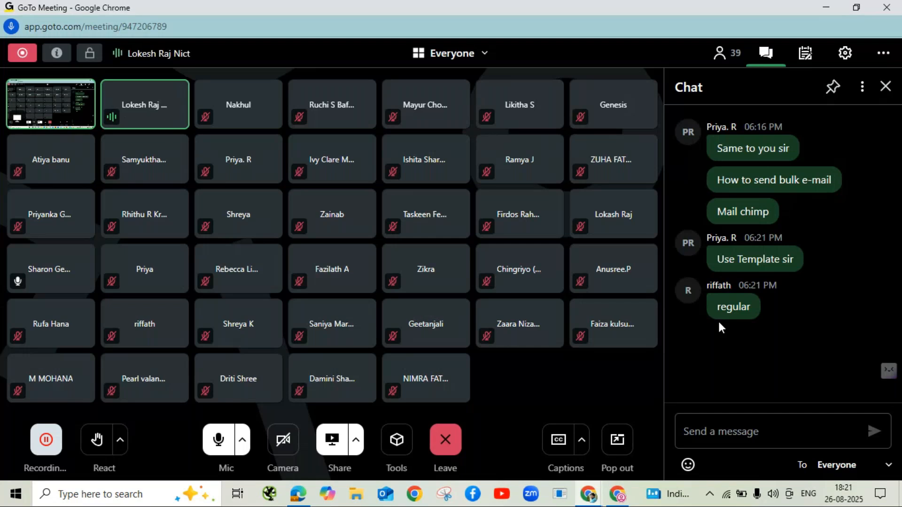
left_click(827, 7)
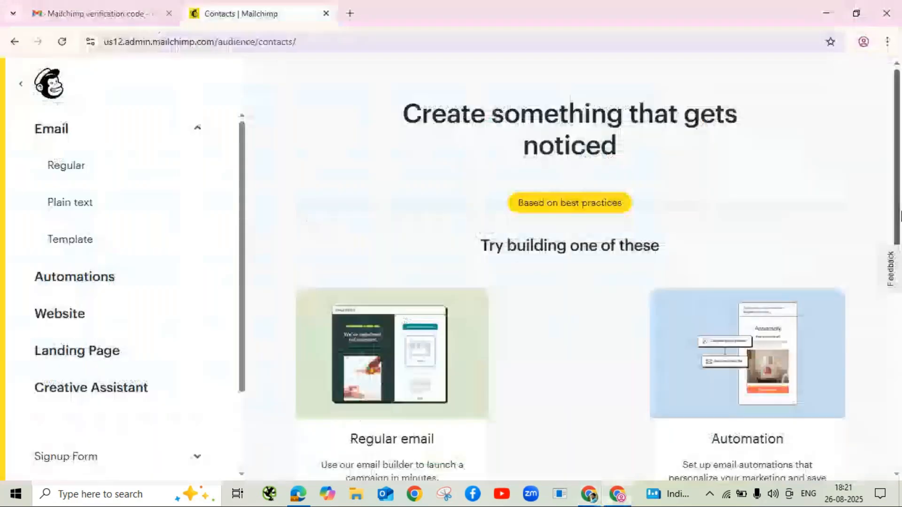
left_click(84, 242)
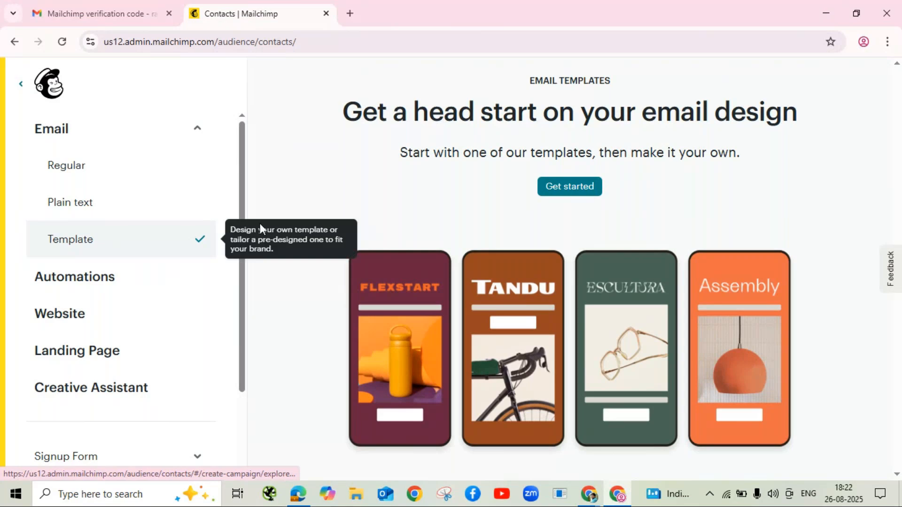
Step: Start a new template in the Template Builder with Get started
left_click(574, 186)
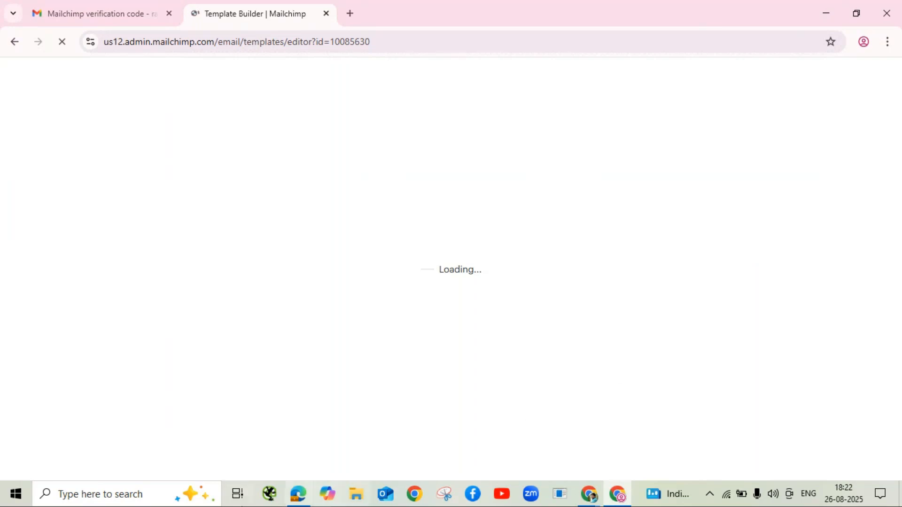
Step: Reconnect to the first Wi-Fi network so the 300-template gallery finishes loading
left_click(735, 496)
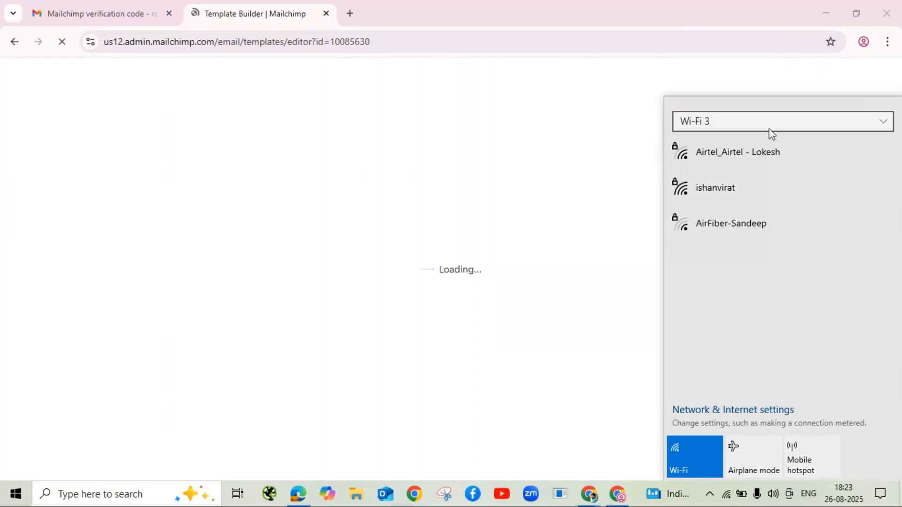
left_click(768, 153)
left_click(816, 212)
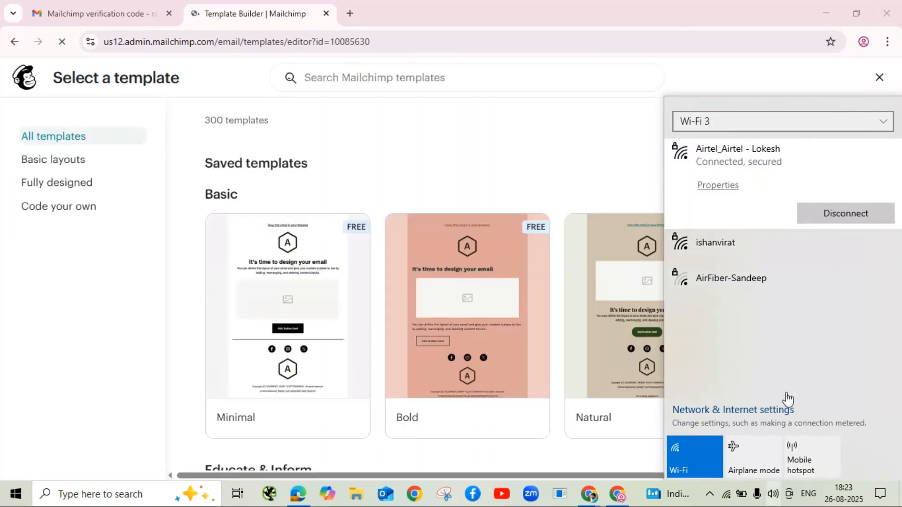
left_click(525, 127)
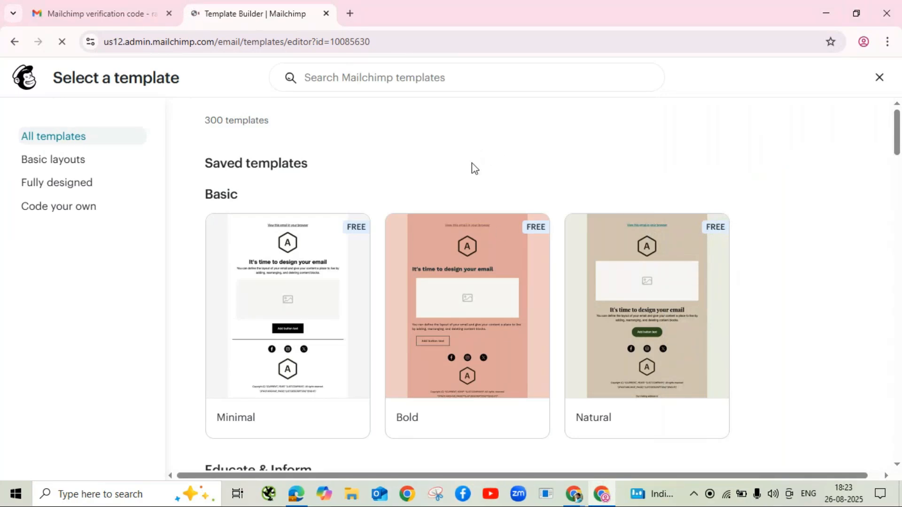
scroll(472, 164, "down", 3)
scroll(536, 293, "down", 5)
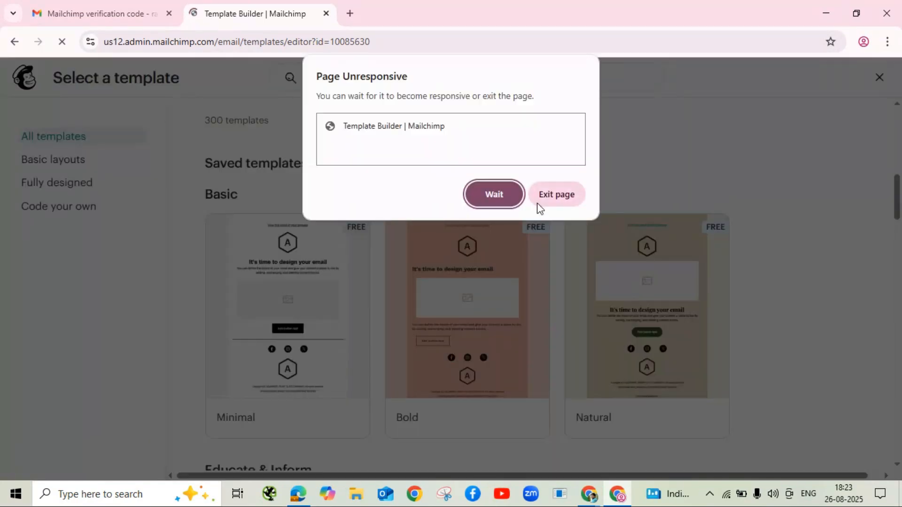
left_click(494, 200)
scroll(598, 232, "down", 3)
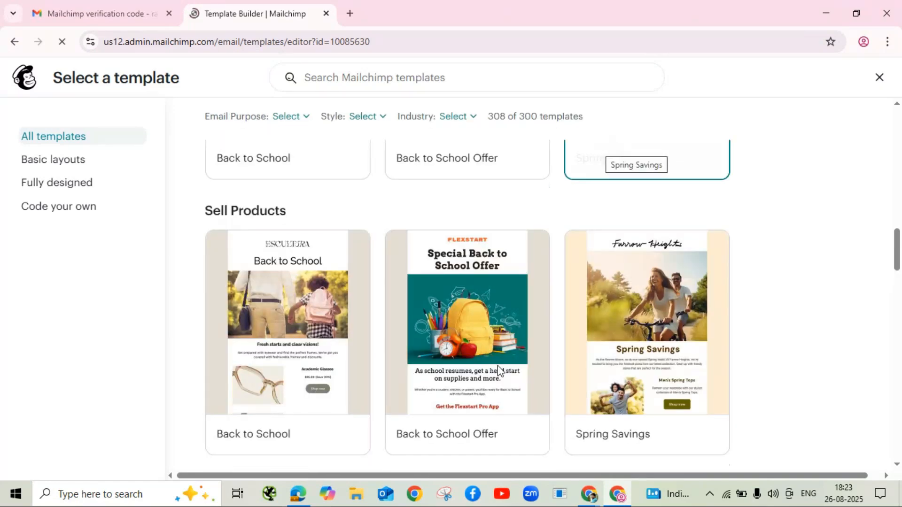
mouse_move(280, 313)
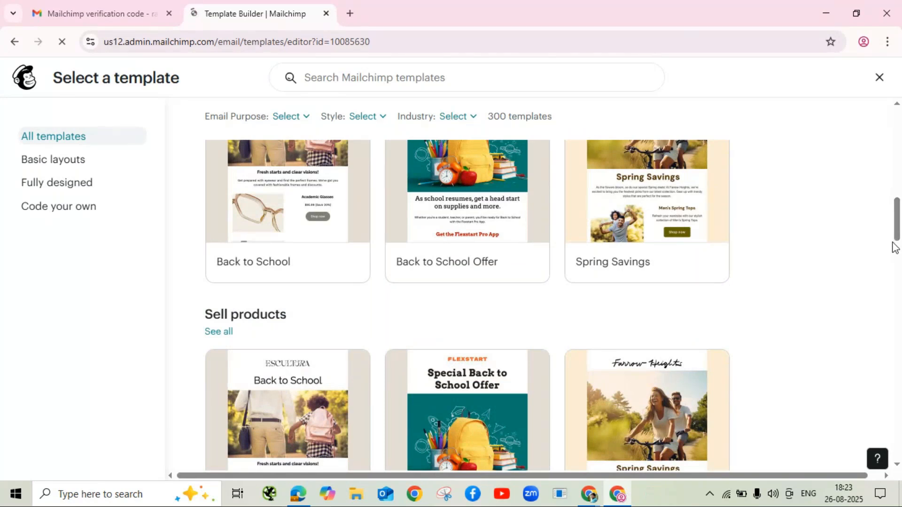
scroll(894, 247, "down", 1)
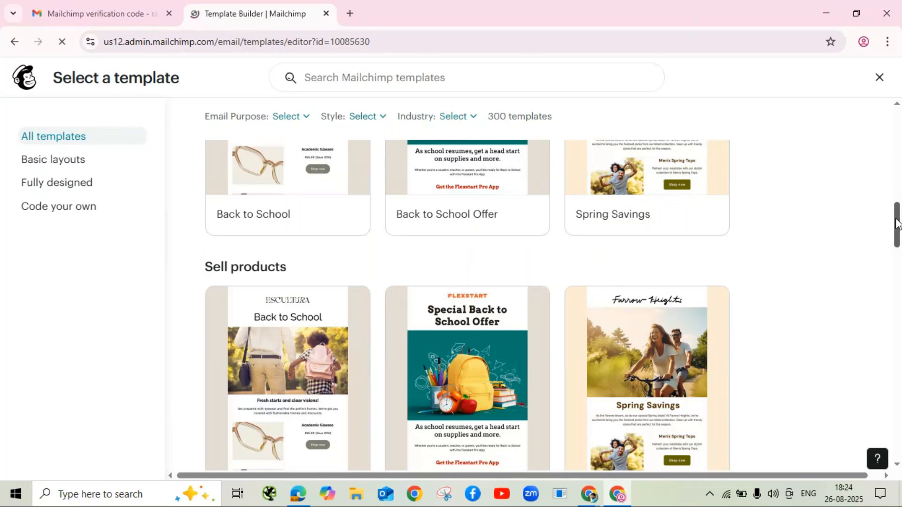
left_click_drag(897, 223, 887, 111)
scroll(839, 159, "down", 3)
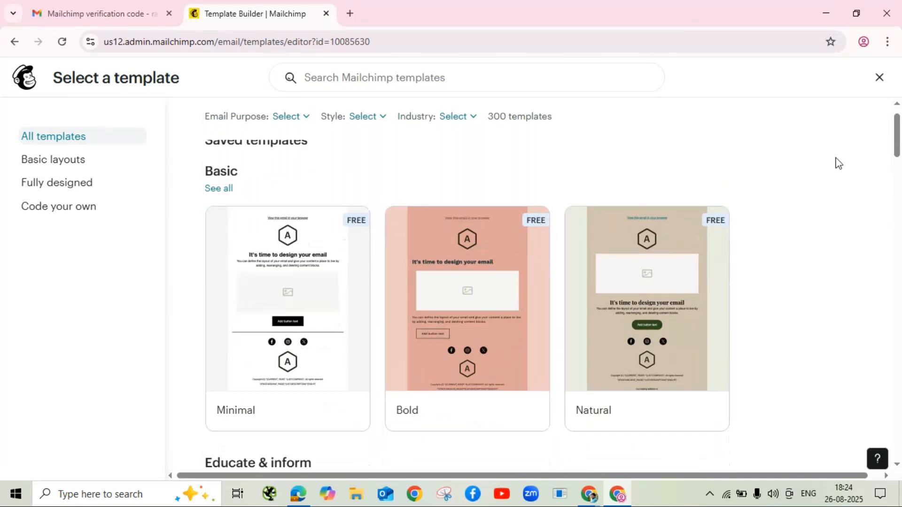
scroll(838, 166, "up", 3)
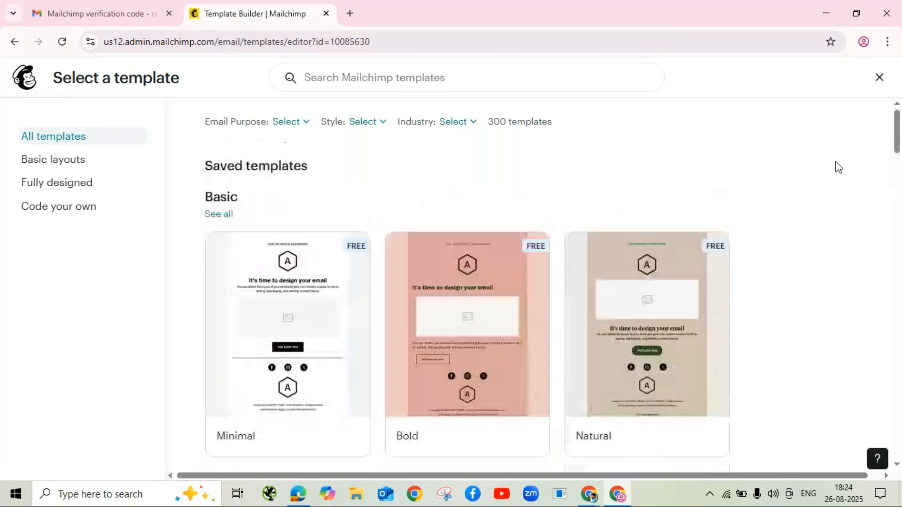
mouse_move(410, 391)
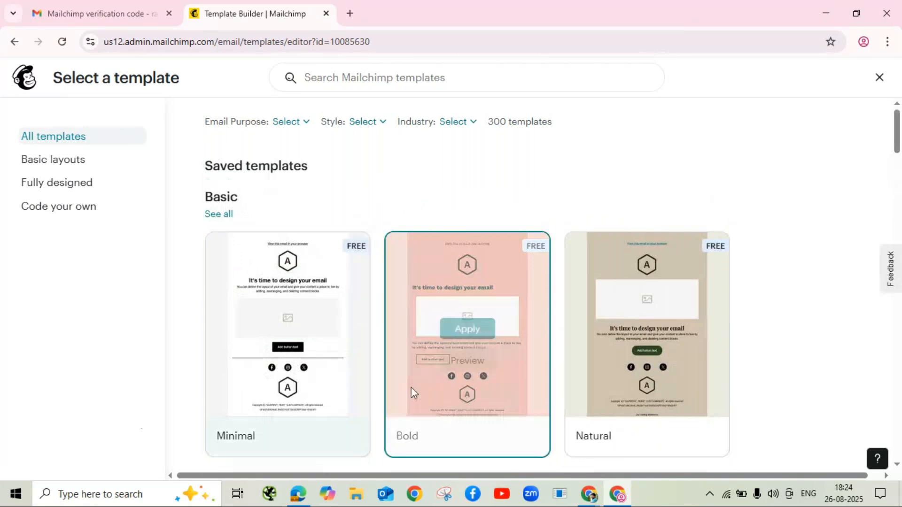
mouse_move(576, 390)
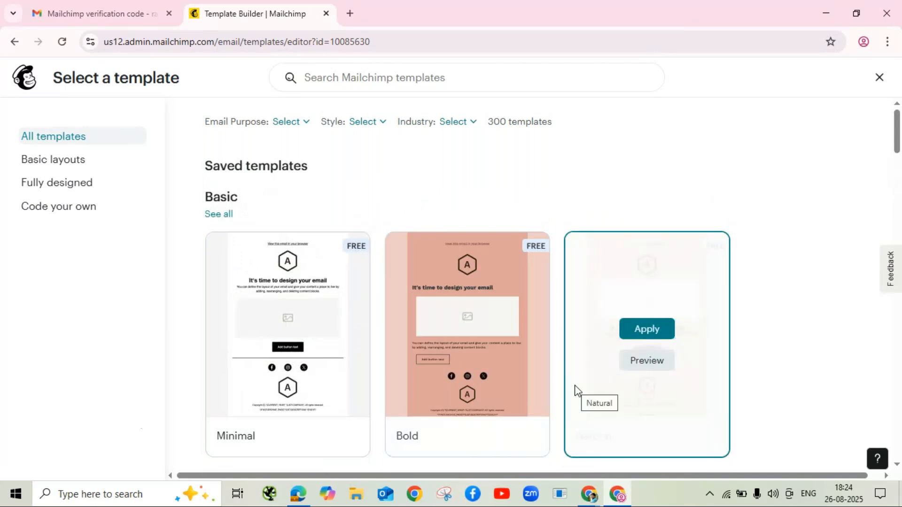
mouse_move(362, 257)
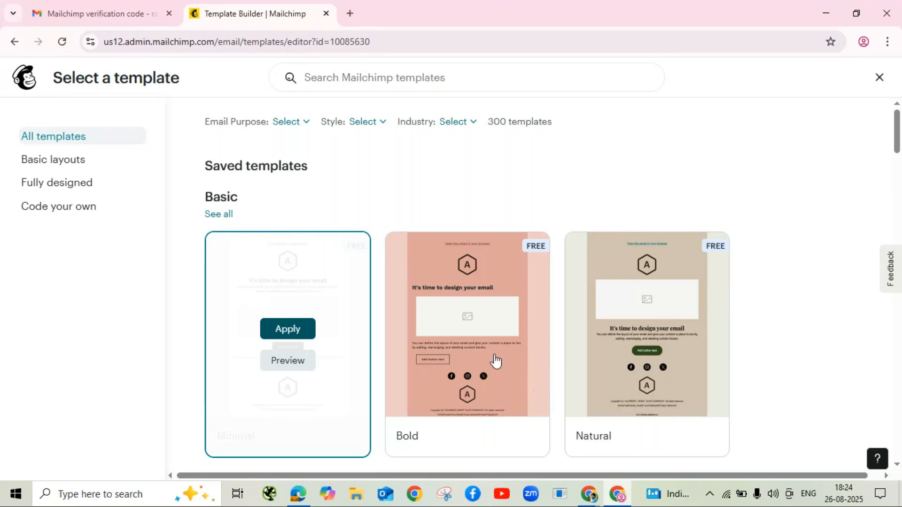
Step: Apply the Minimal layout and save it as template 'Ganesha Festival Wishes 2025'
left_click(290, 331)
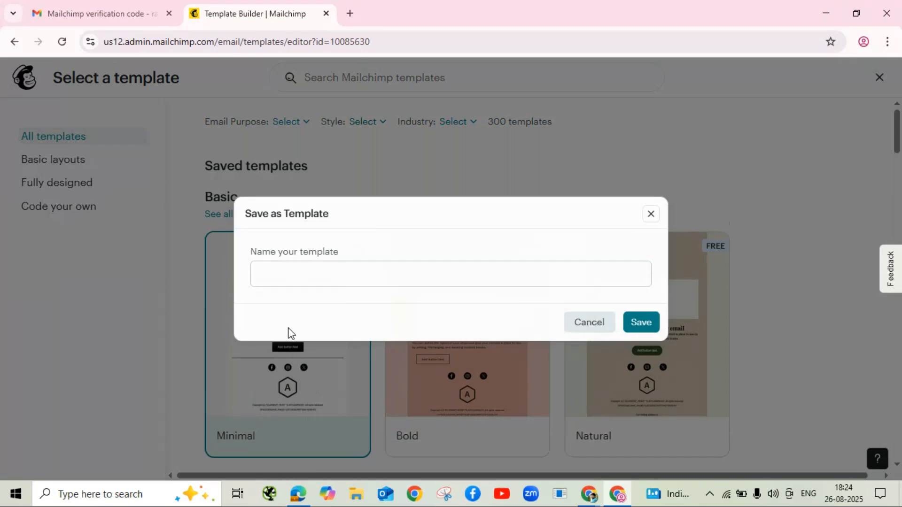
left_click(289, 275)
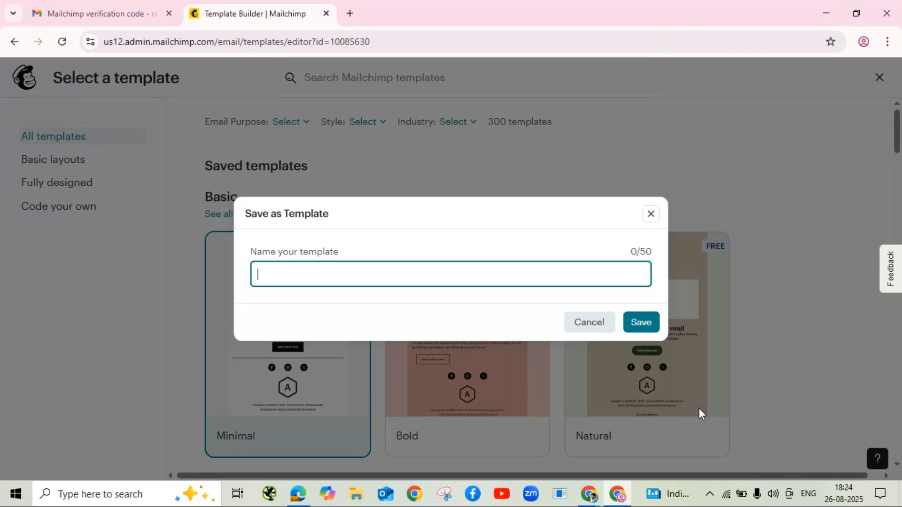
type("Ganesha Festival ")
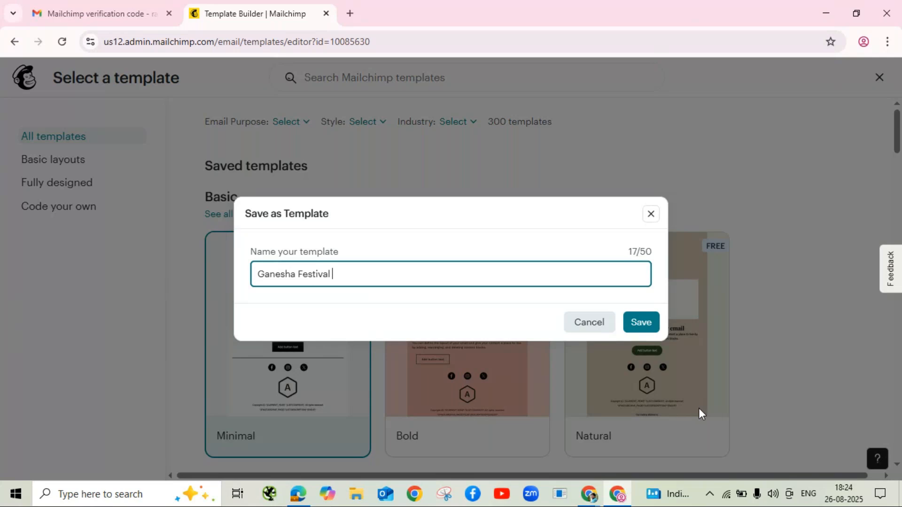
type("Wishes 2025")
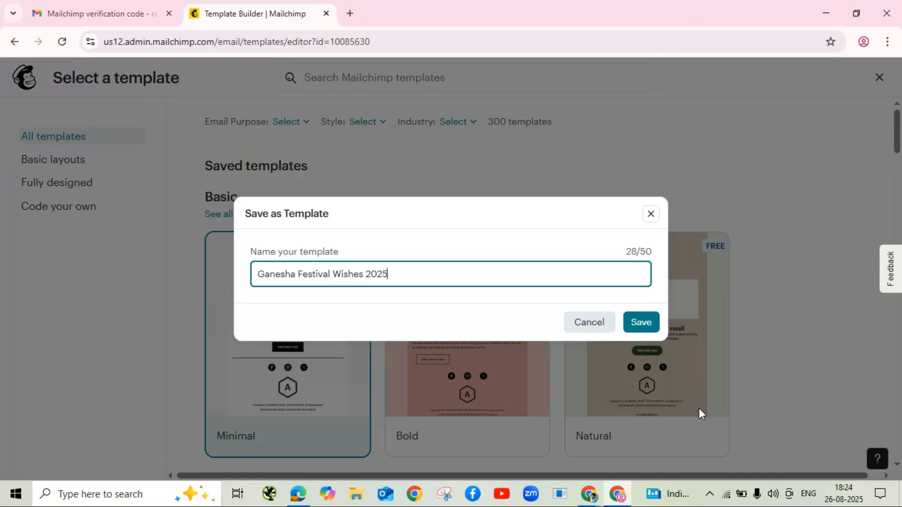
left_click(640, 324)
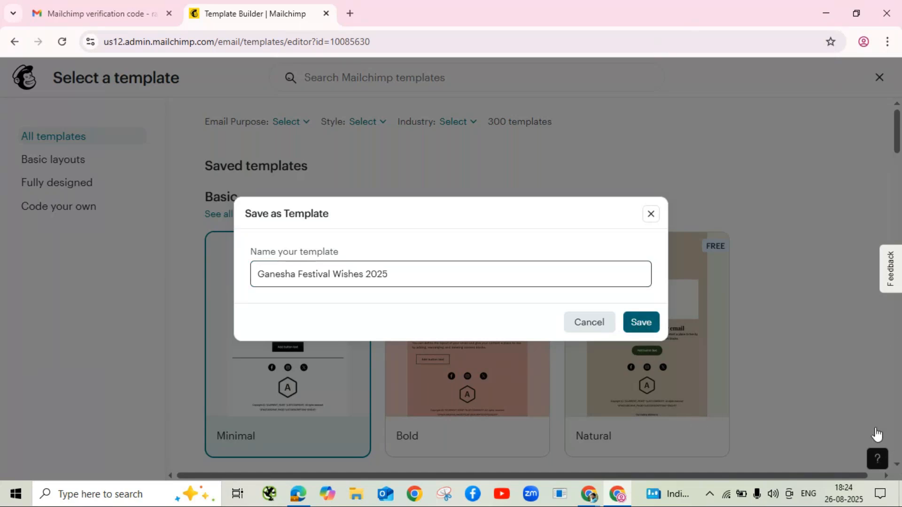
left_click(641, 323)
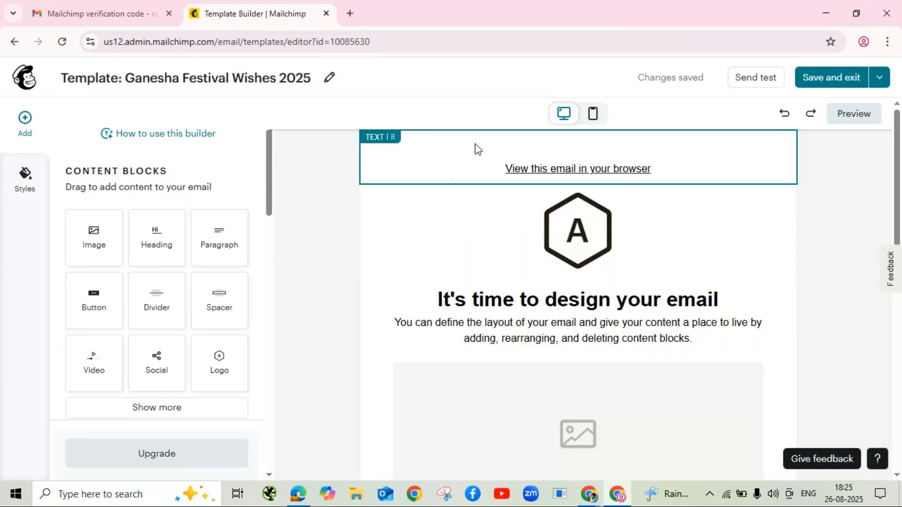
Step: Select the top 'View this email in your browser' text block for editing
left_click(606, 167)
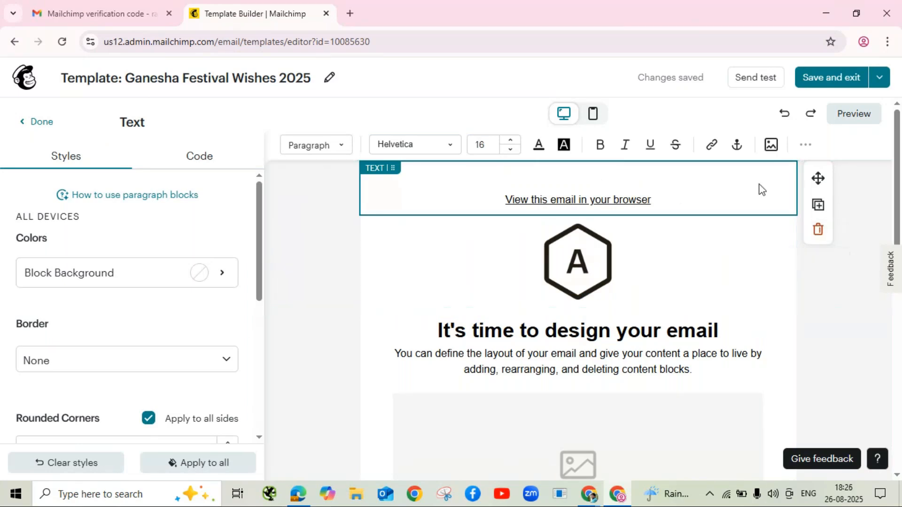
Step: Delete the 'View this email in your browser' block and select the Logo block
left_click(818, 229)
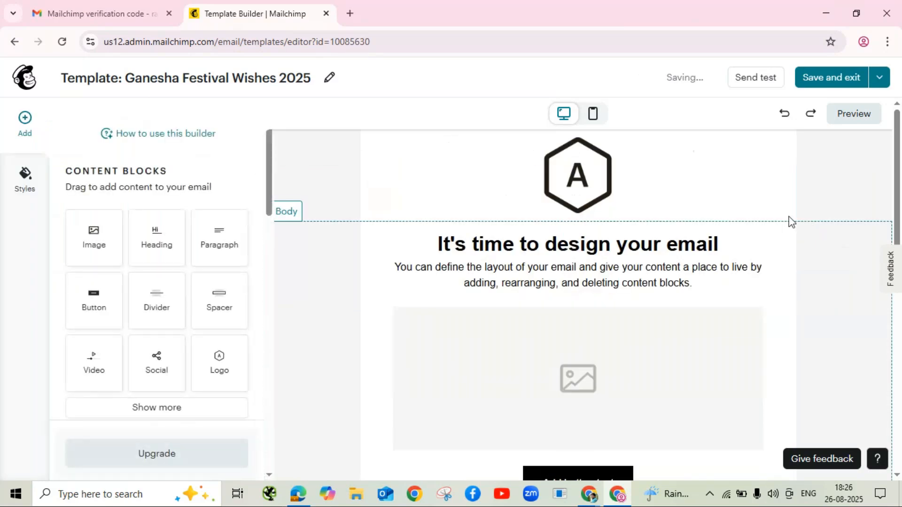
left_click(661, 186)
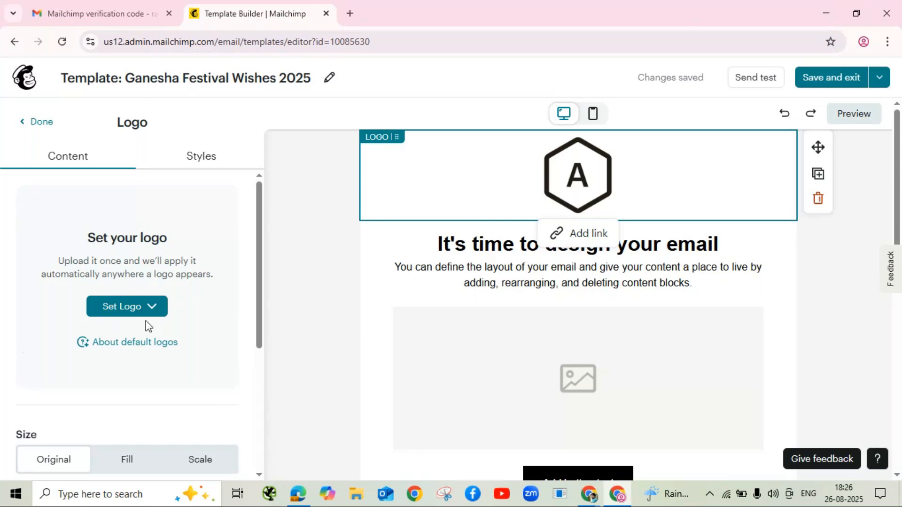
Step: Upload RIDER_GLOBE-removebg-preview.png from Downloads as the template logo
left_click(121, 314)
left_click(127, 340)
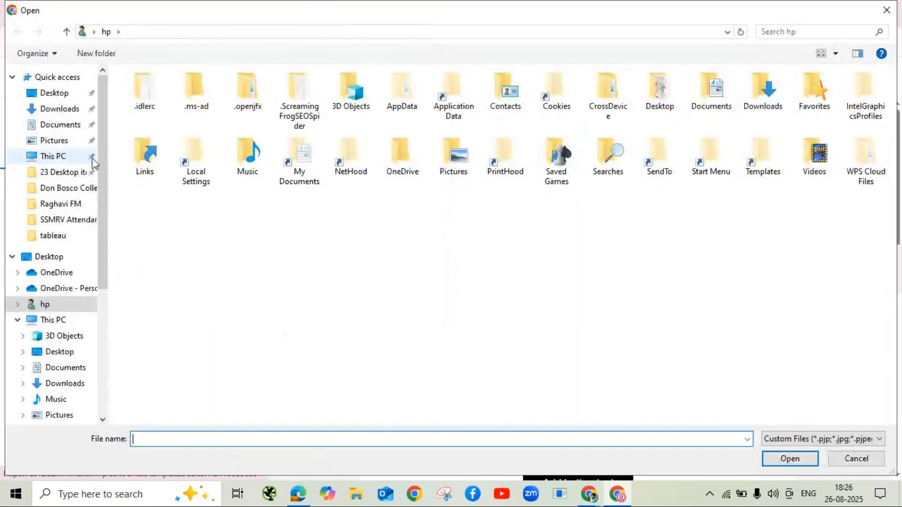
left_click(49, 115)
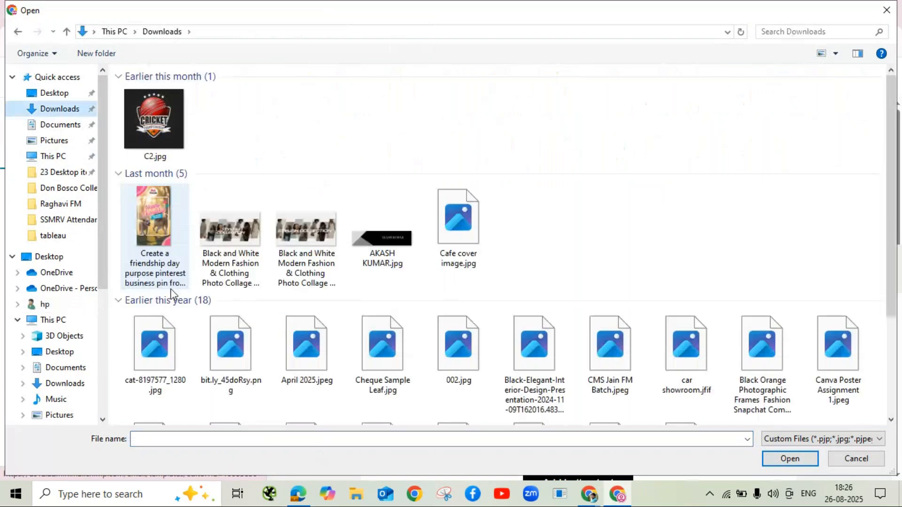
left_click(231, 121)
left_click(296, 140)
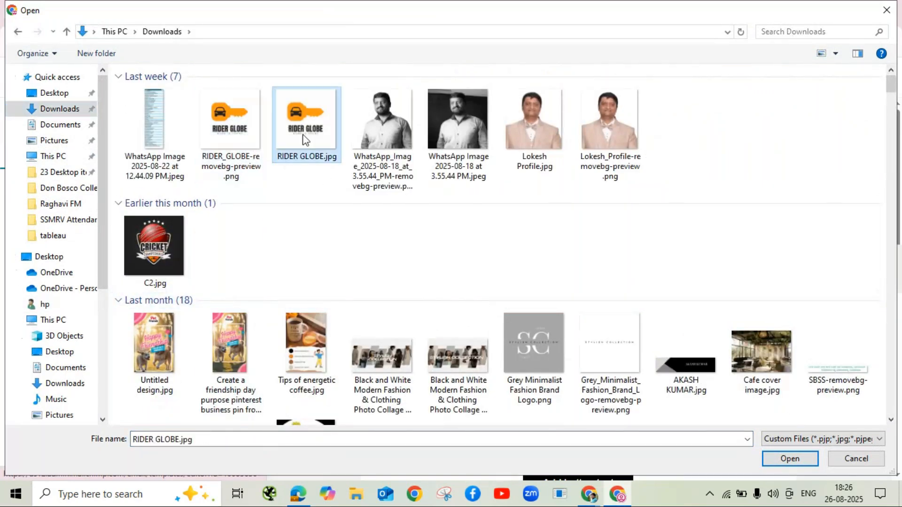
left_click(244, 121)
left_click(779, 462)
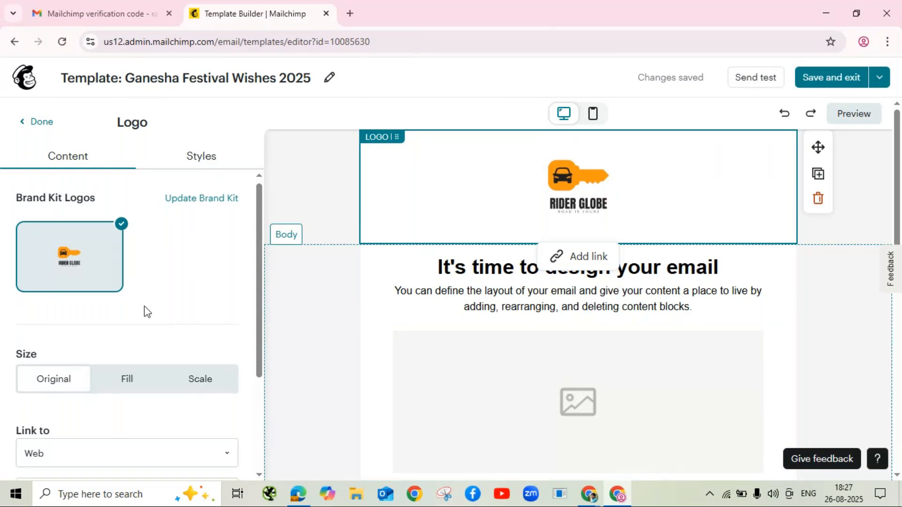
Step: Set the Rider Globe logo's size to Fill, then Scale, and shrink it to 48%
scroll(144, 310, "down", 3)
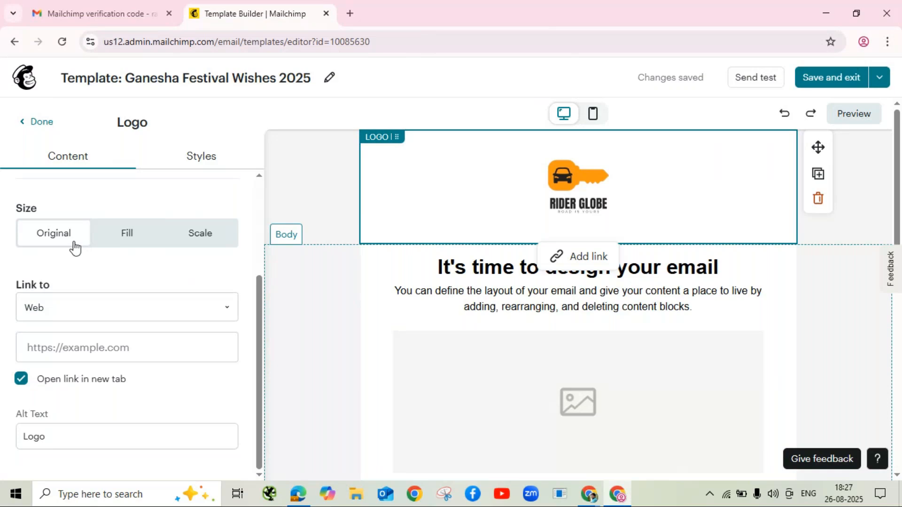
left_click(140, 244)
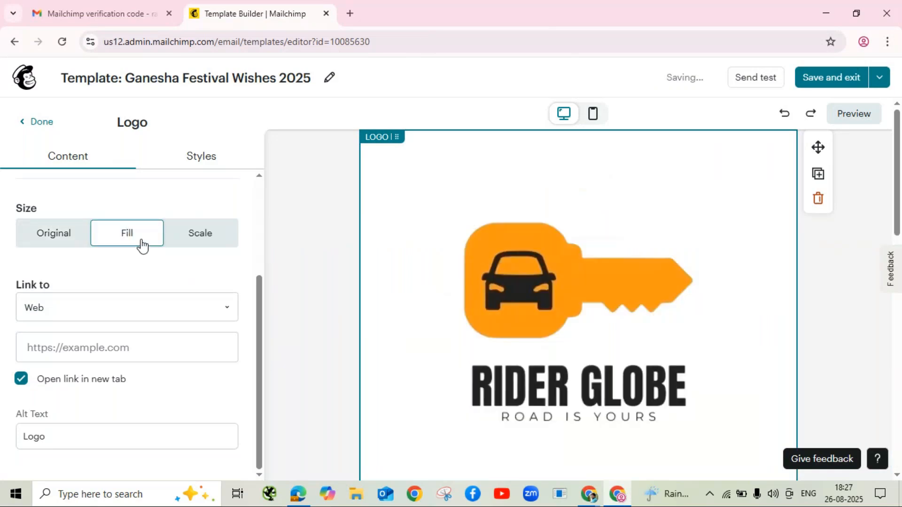
left_click(190, 244)
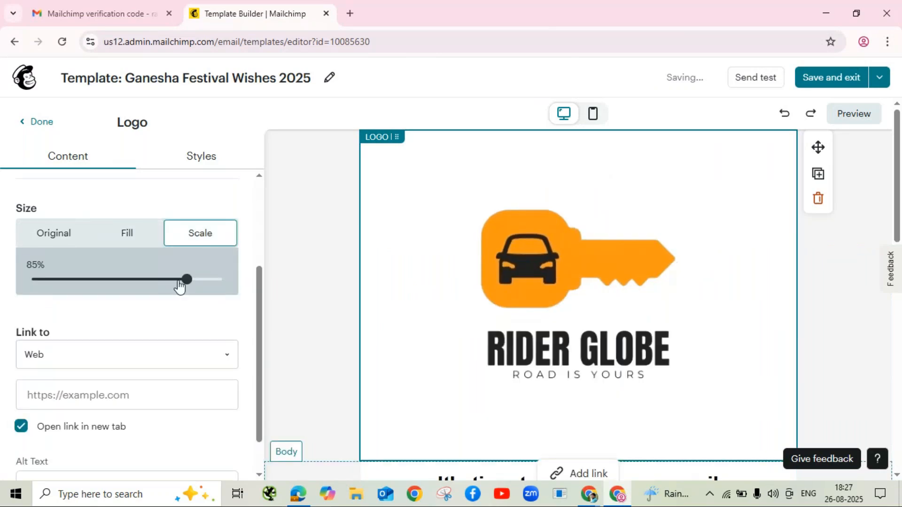
left_click_drag(185, 281, 113, 281)
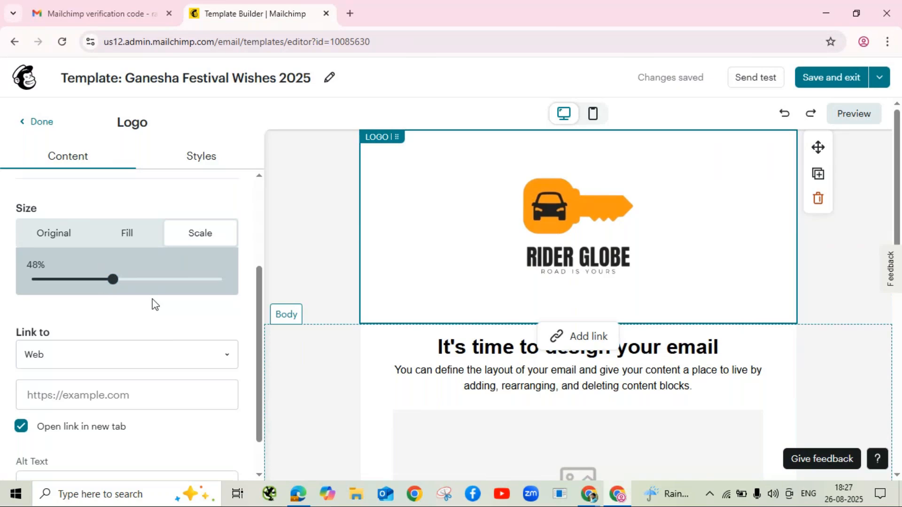
scroll(147, 300, "down", 1)
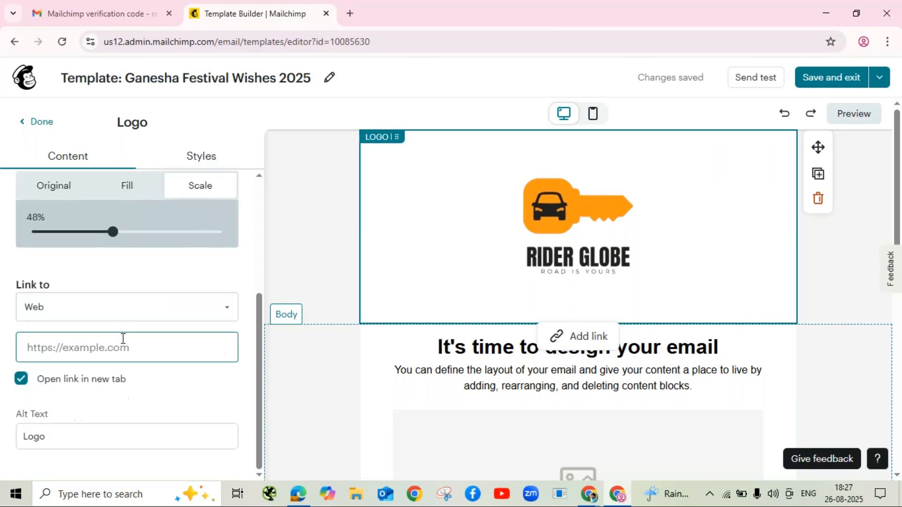
Step: Change the logo's alt text to 'Rider Globe Logo' and close the logo settings
left_click(53, 436)
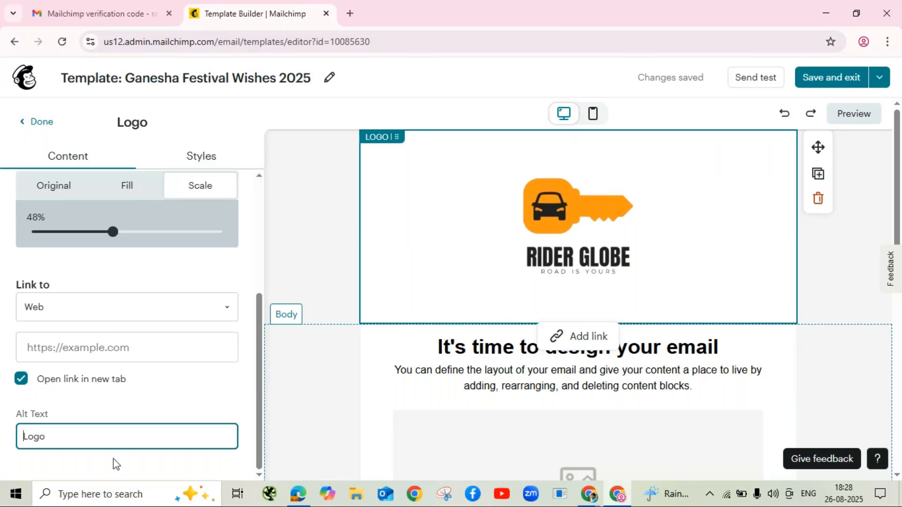
type("Rider ")
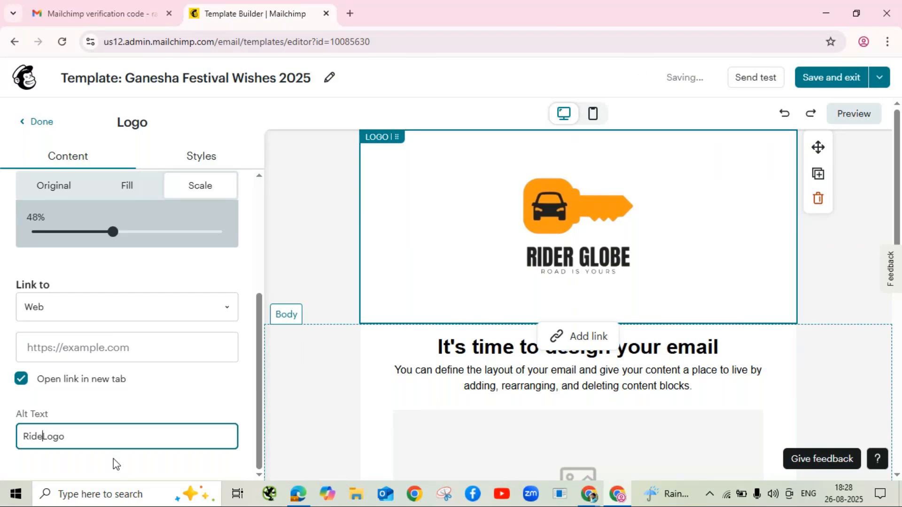
type("Globe")
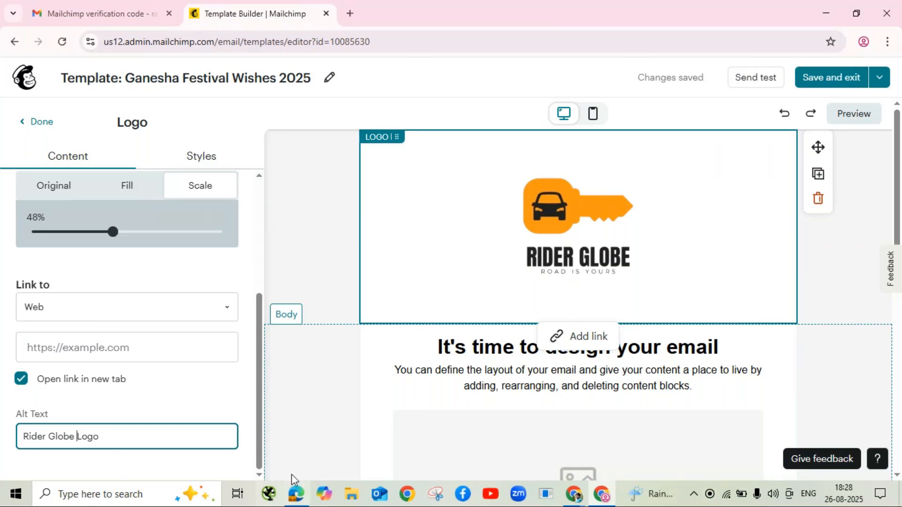
left_click(41, 123)
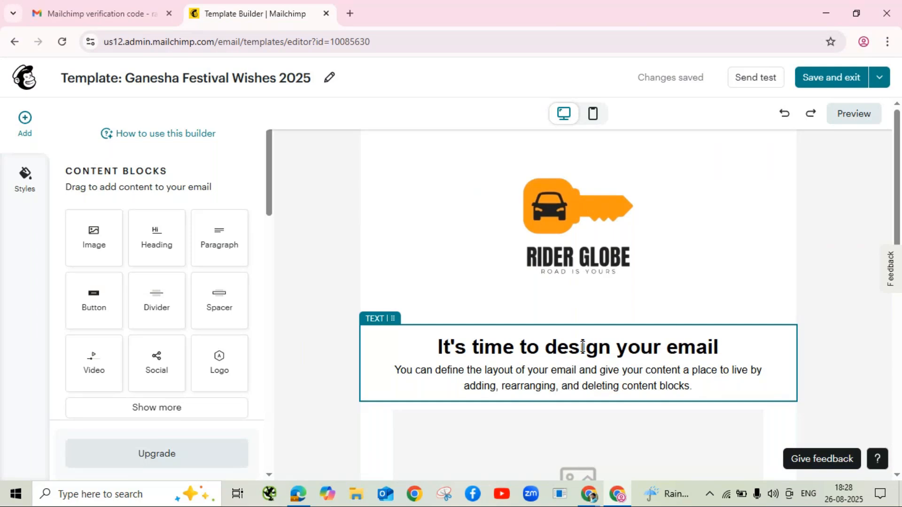
Step: Drop an empty Image block beneath the Rider Globe logo, then drag in a Heading block
scroll(562, 328, "down", 4)
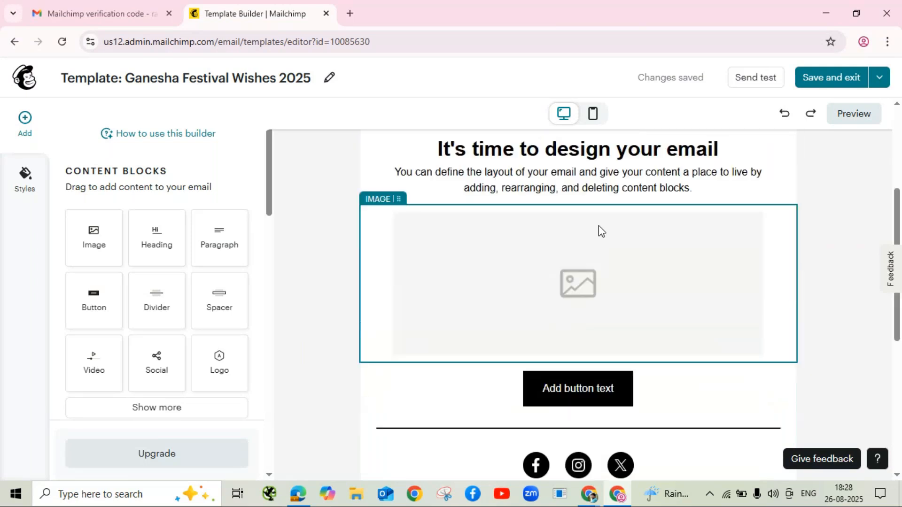
scroll(598, 230, "up", 3)
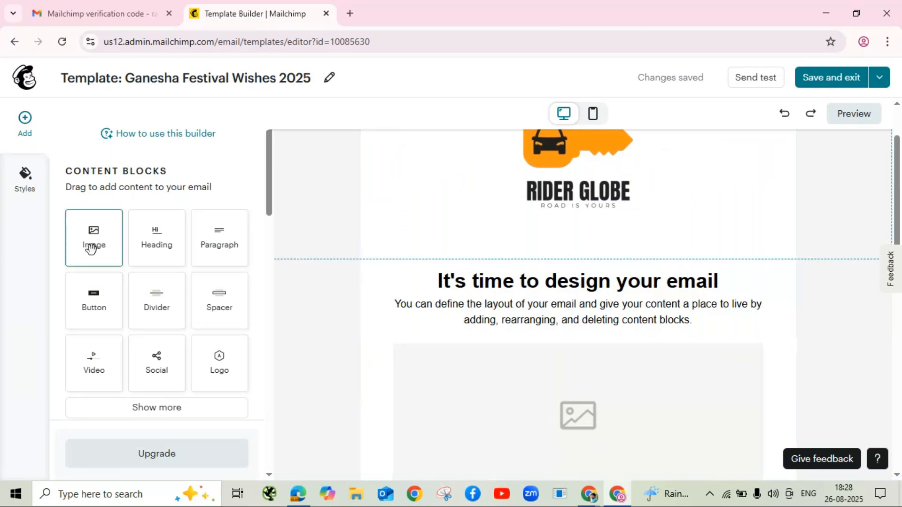
left_click_drag(92, 248, 573, 251)
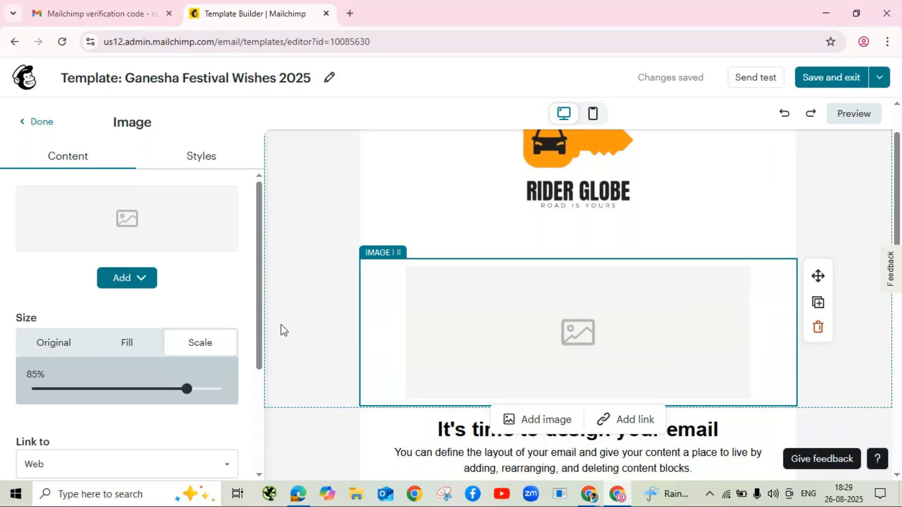
left_click(47, 125)
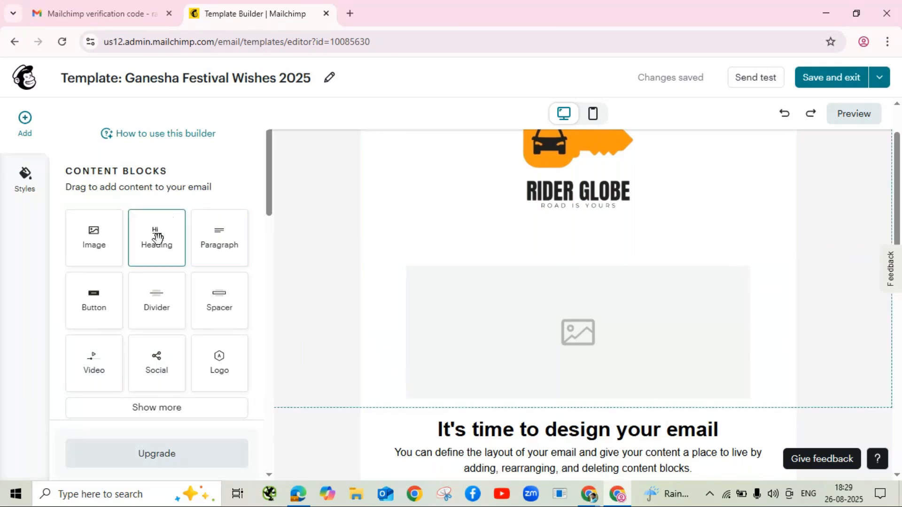
left_click_drag(157, 237, 578, 332)
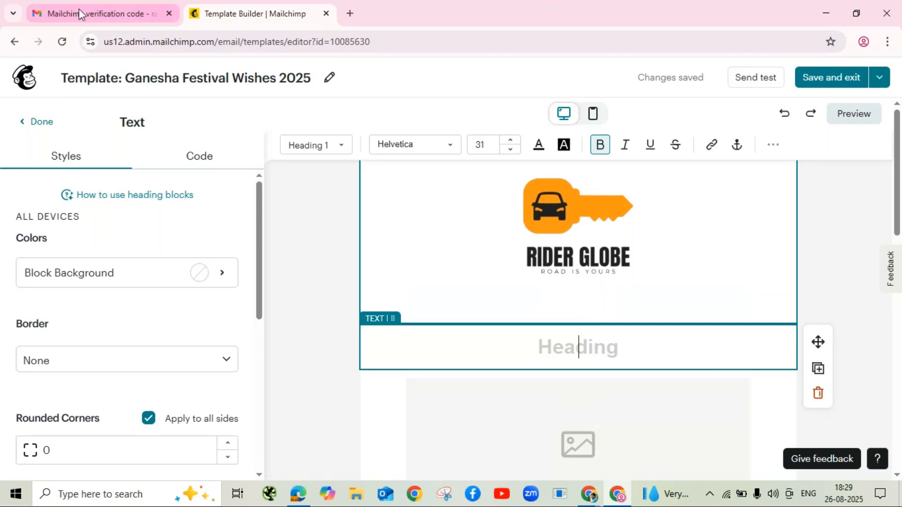
Step: Open a new Chrome tab beside the Mailchimp Template Builder
left_click(349, 14)
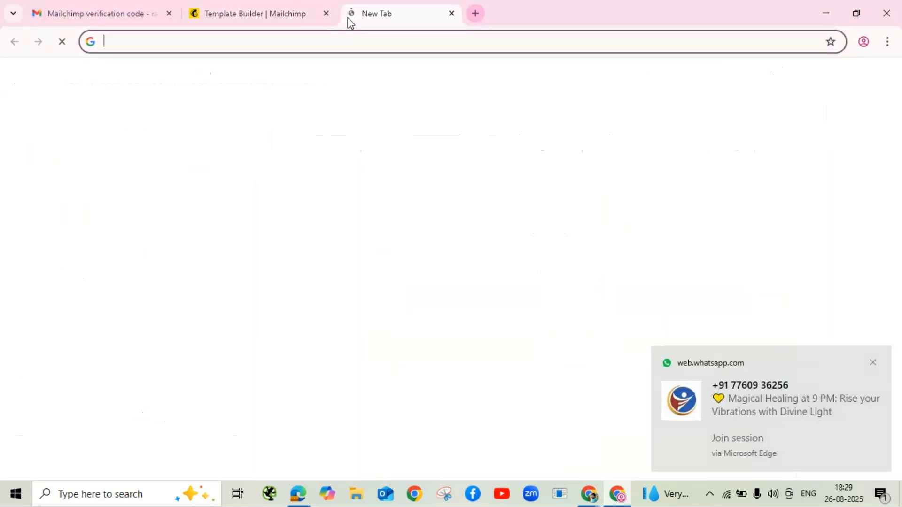
Step: Load youtube.com in the new tab, dismiss its prompts, and enter 'sports' in the search box
left_click(873, 363)
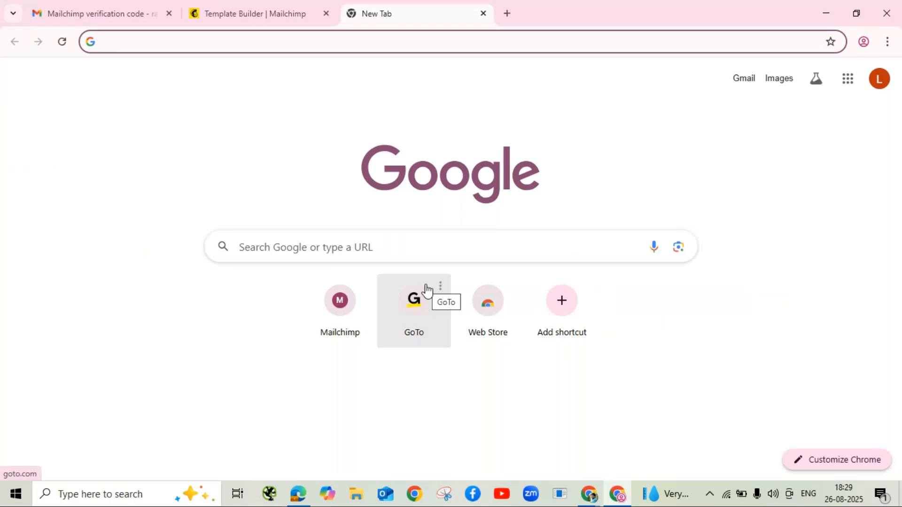
type("yout")
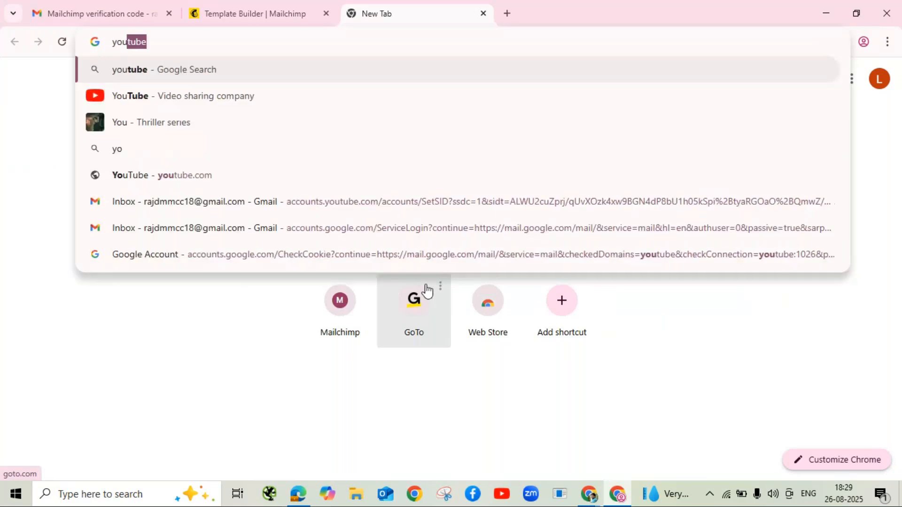
type("ube.com")
key("Return")
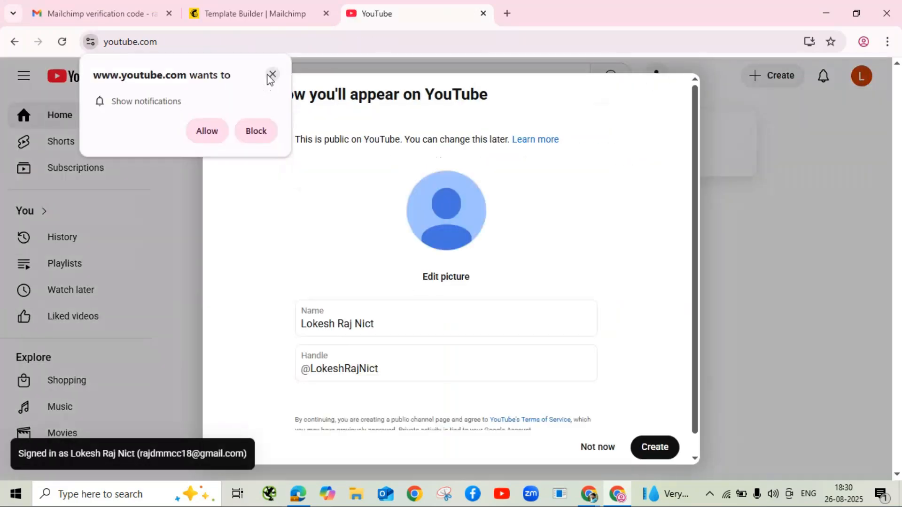
left_click(271, 75)
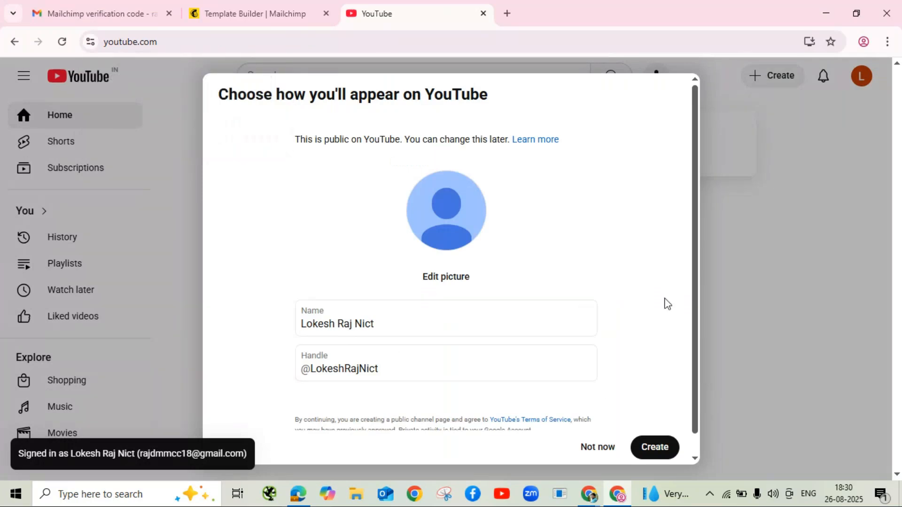
left_click(604, 450)
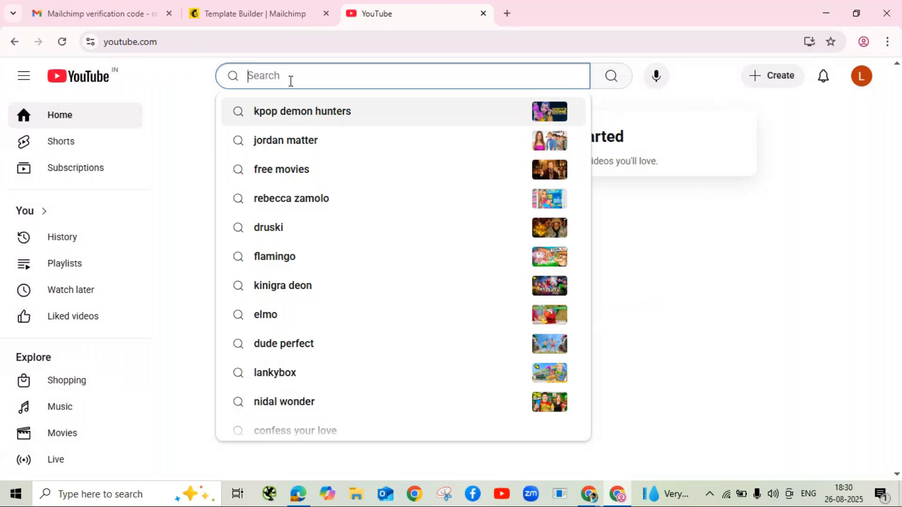
type("spor")
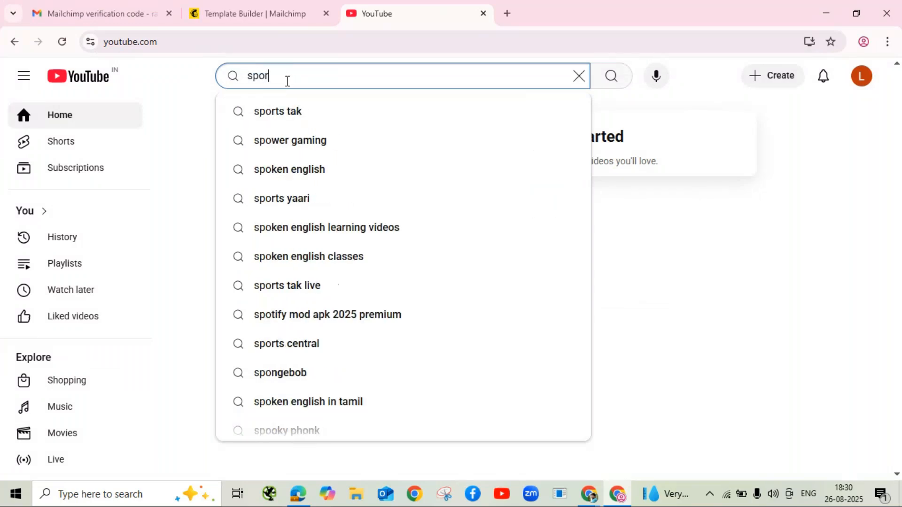
type("ts")
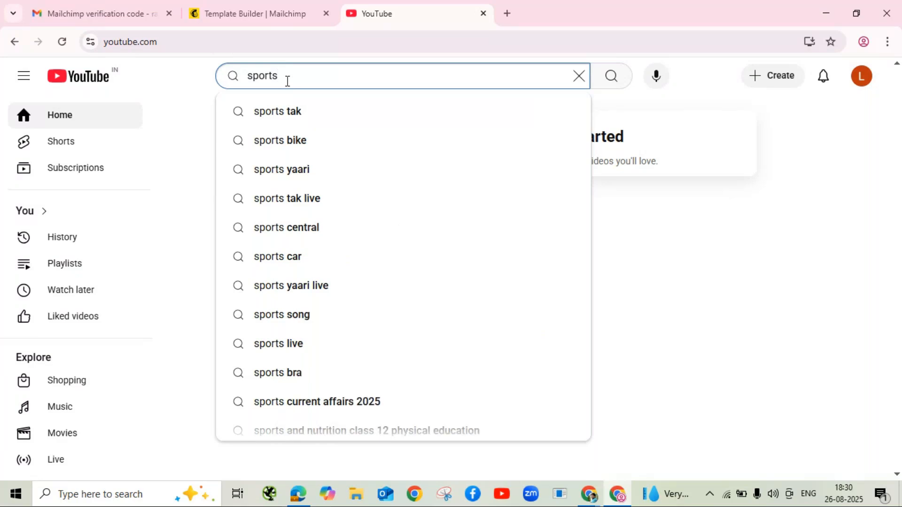
Step: Search YouTube for 'sports bike' and open the Miami superbikes video
left_click(274, 141)
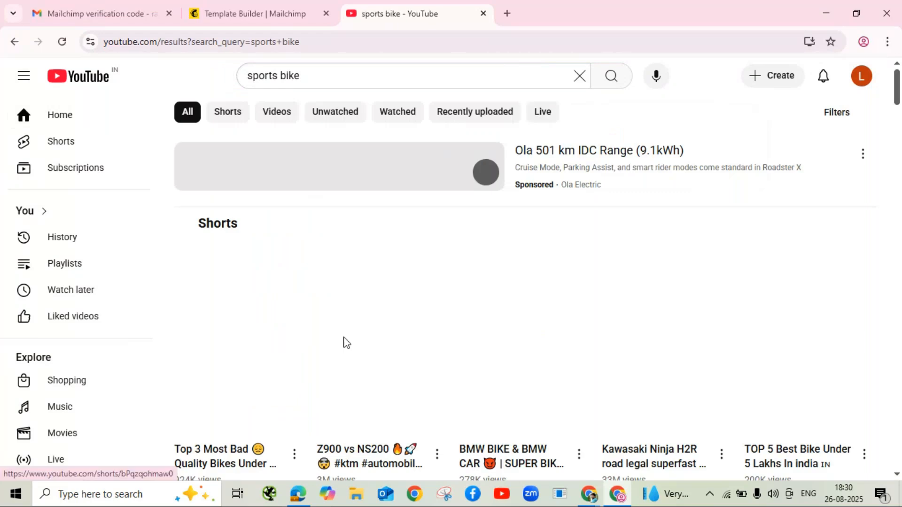
scroll(336, 331, "down", 1)
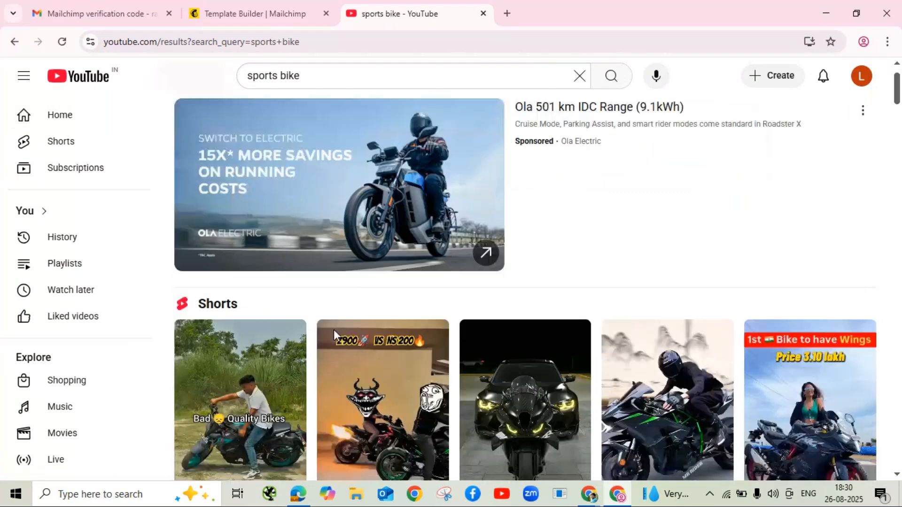
scroll(333, 329, "down", 8)
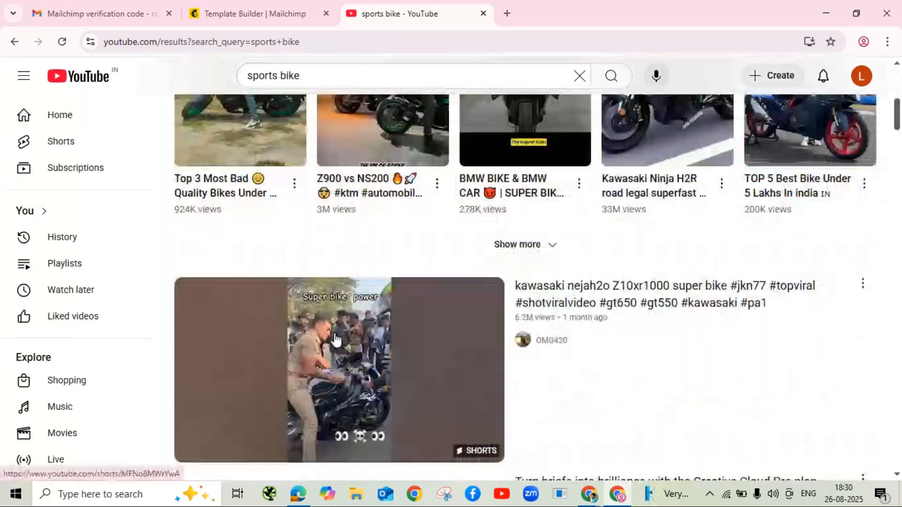
scroll(336, 339, "down", 8)
scroll(337, 340, "up", 11)
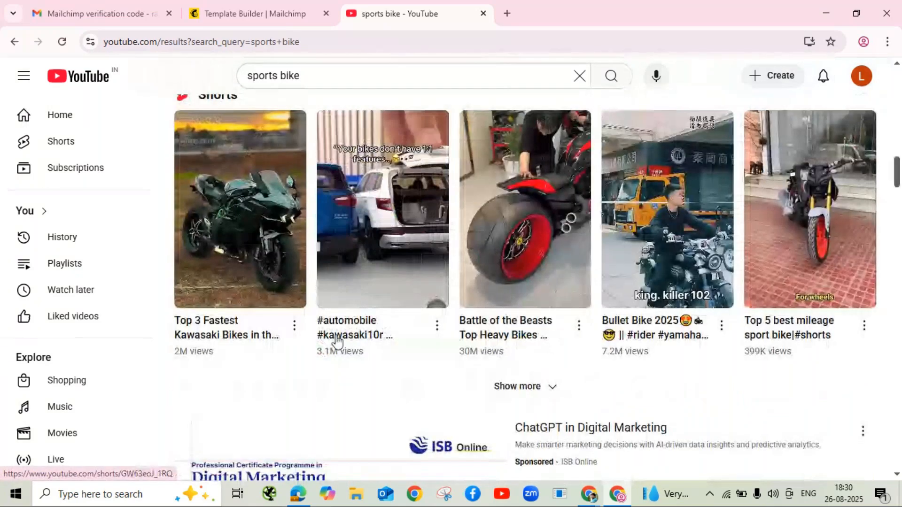
scroll(336, 342, "down", 10)
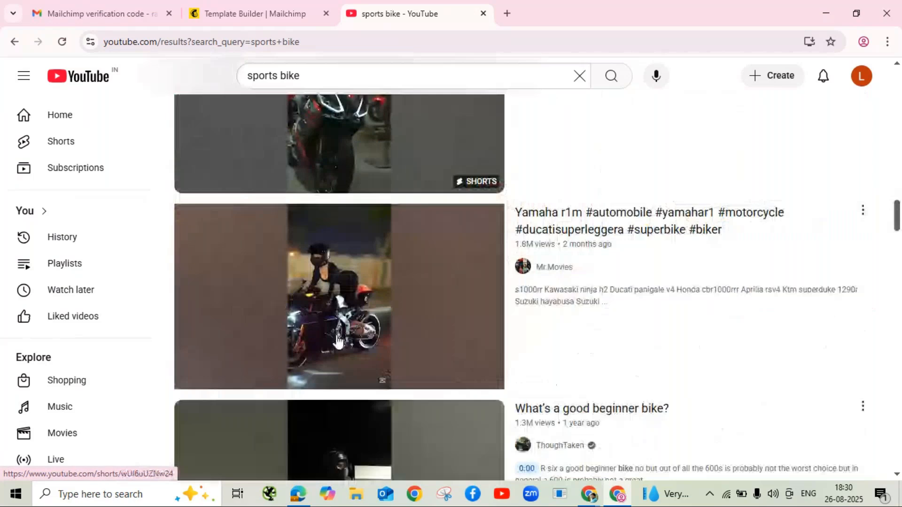
scroll(338, 341, "up", 3)
scroll(336, 340, "up", 1)
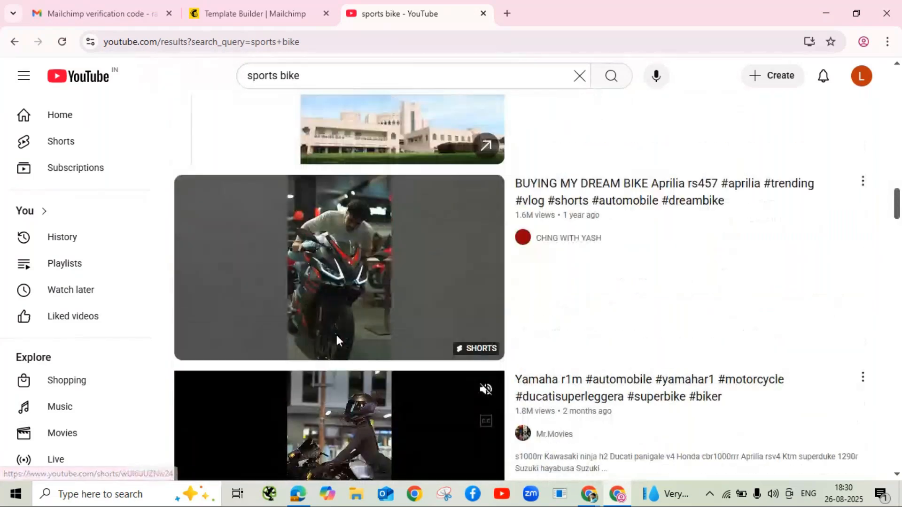
scroll(336, 338, "down", 8)
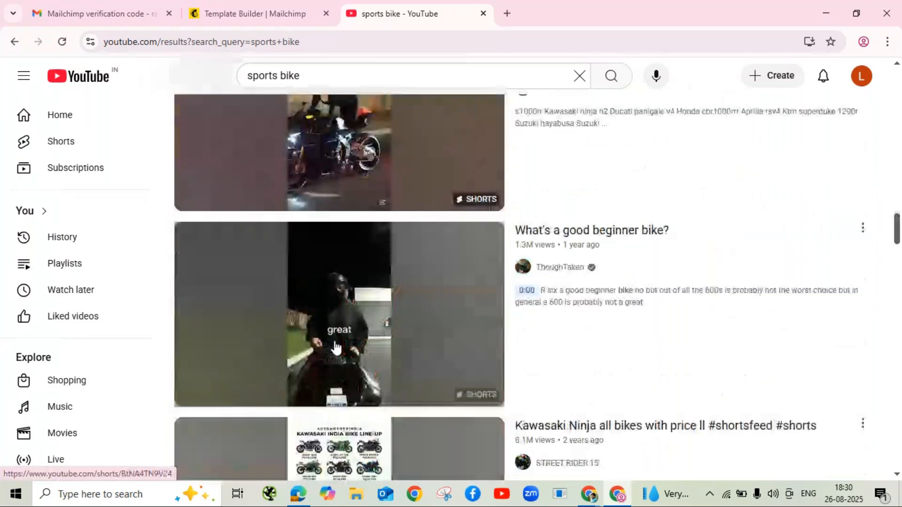
scroll(336, 349, "down", 8)
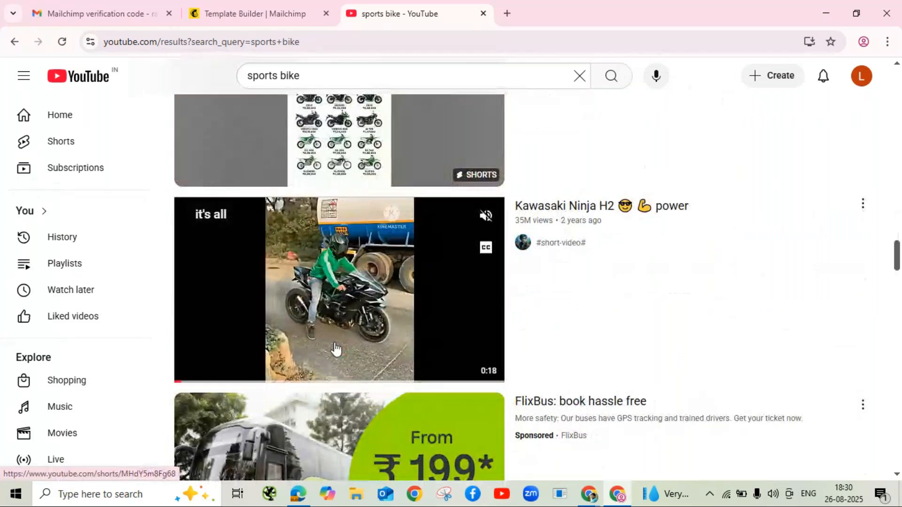
scroll(335, 348, "down", 7)
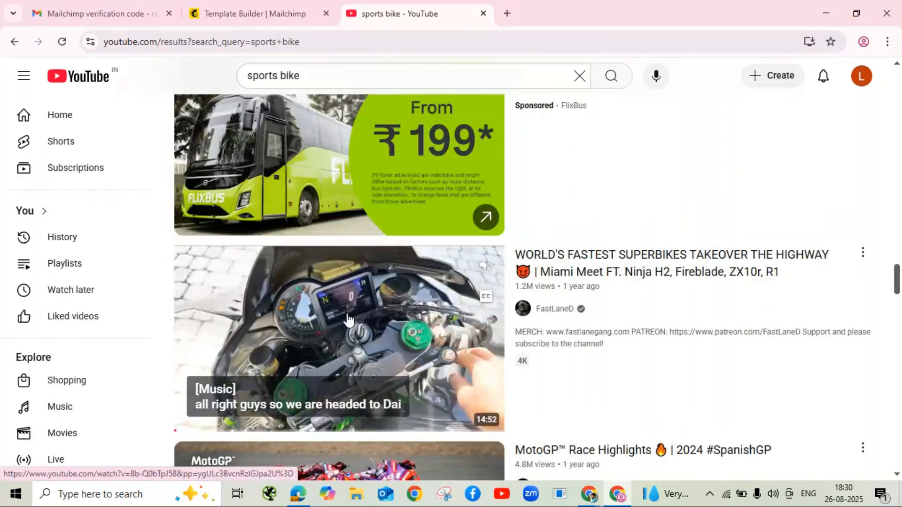
left_click(348, 320)
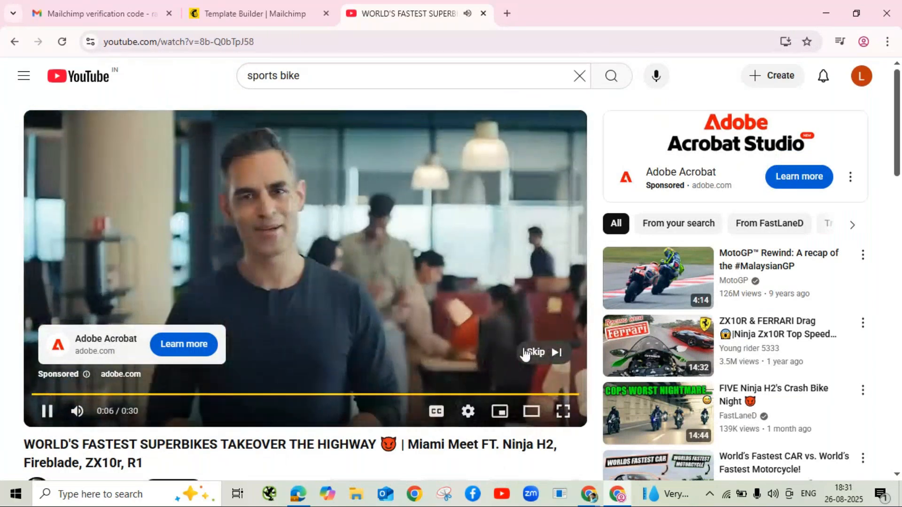
Step: Skip the ad and promo, take the video's URL, and return to Mailchimp
left_click(533, 352)
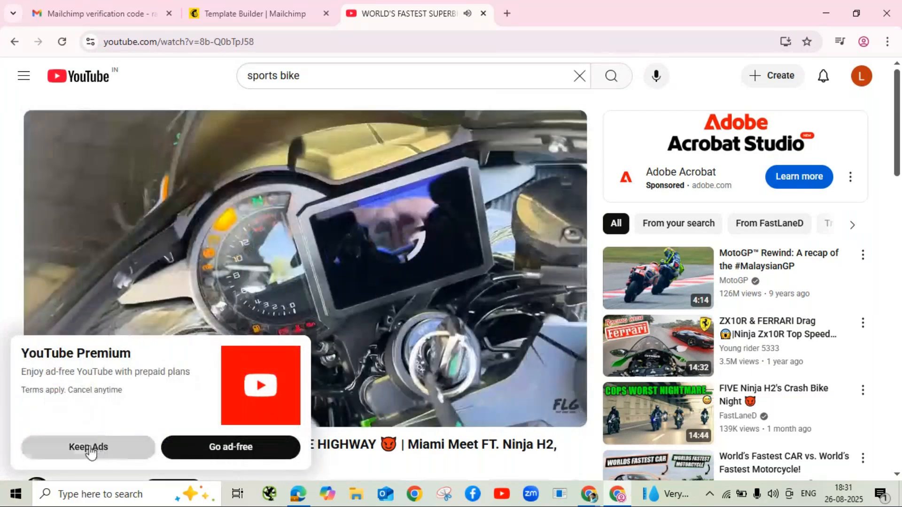
left_click(89, 448)
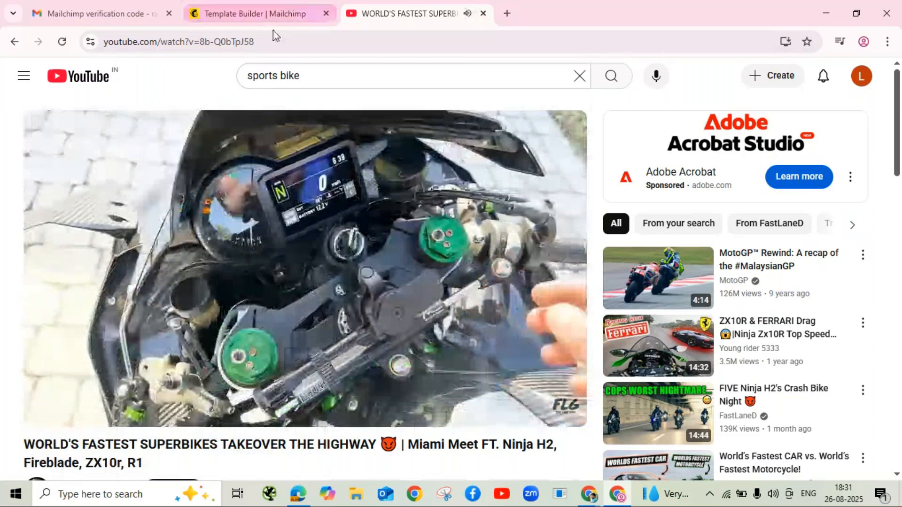
left_click(264, 42)
key("ctrl+c")
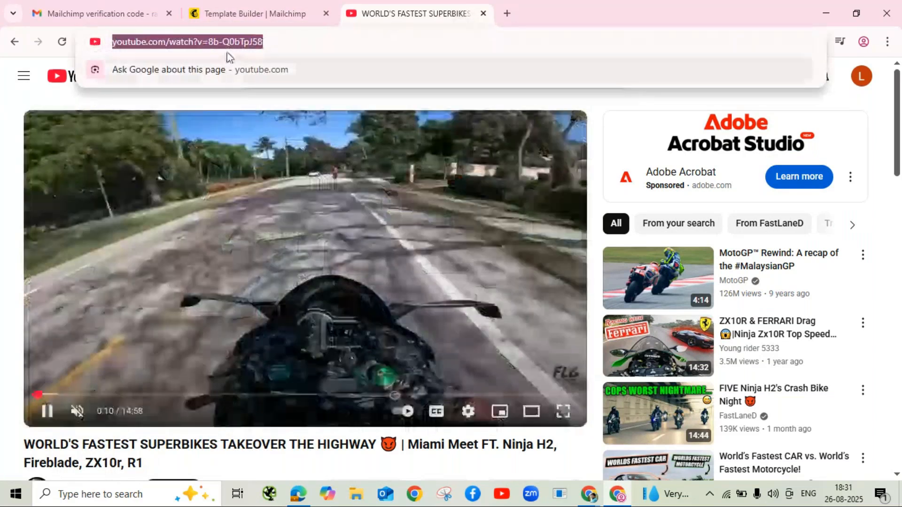
left_click(244, 18)
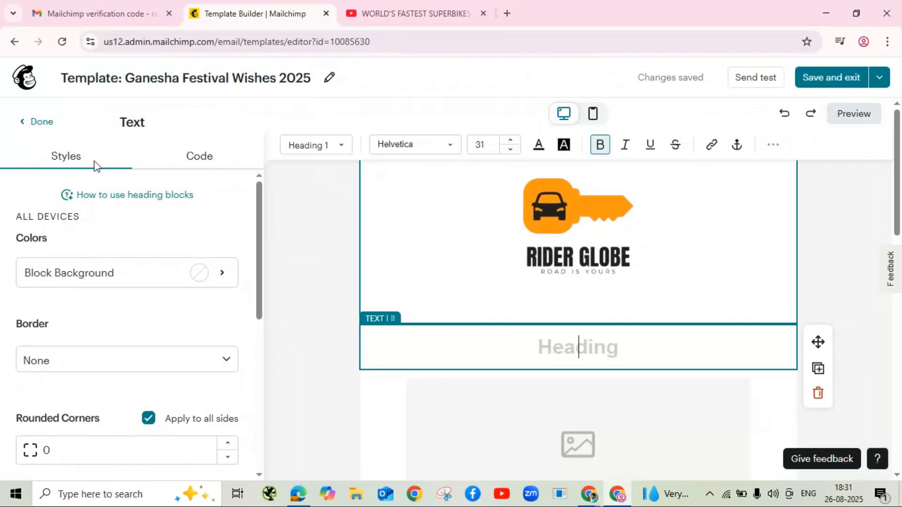
Step: Add a Video block under the logo using the pasted YouTube superbikes URL
left_click(31, 123)
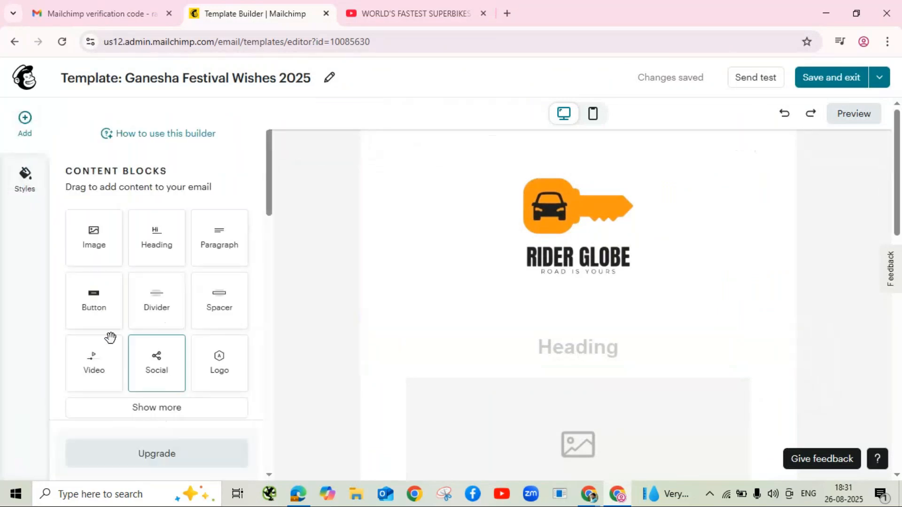
left_click_drag(96, 371, 552, 321)
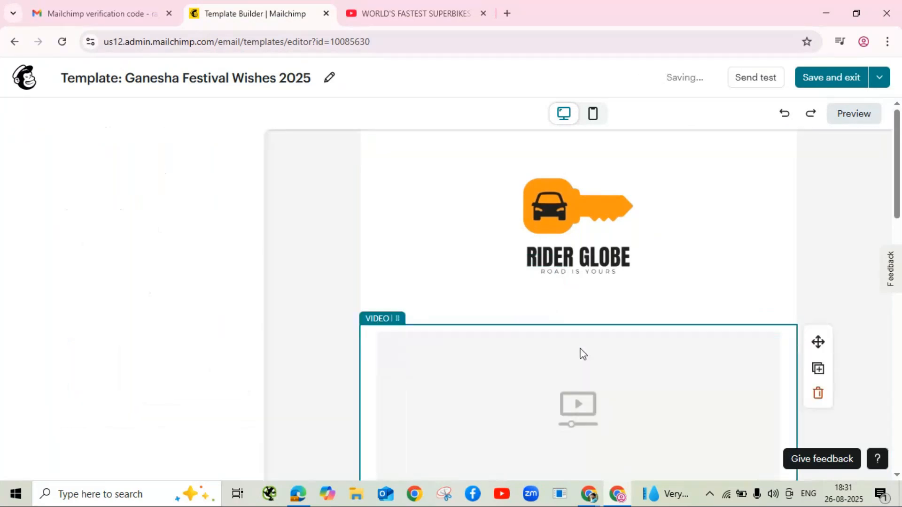
left_click(51, 221)
key("ctrl+v")
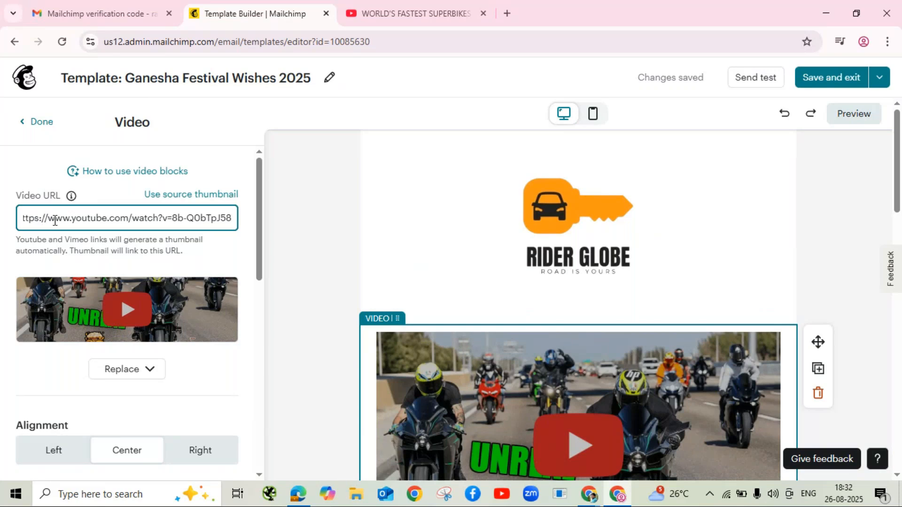
scroll(105, 336, "down", 8)
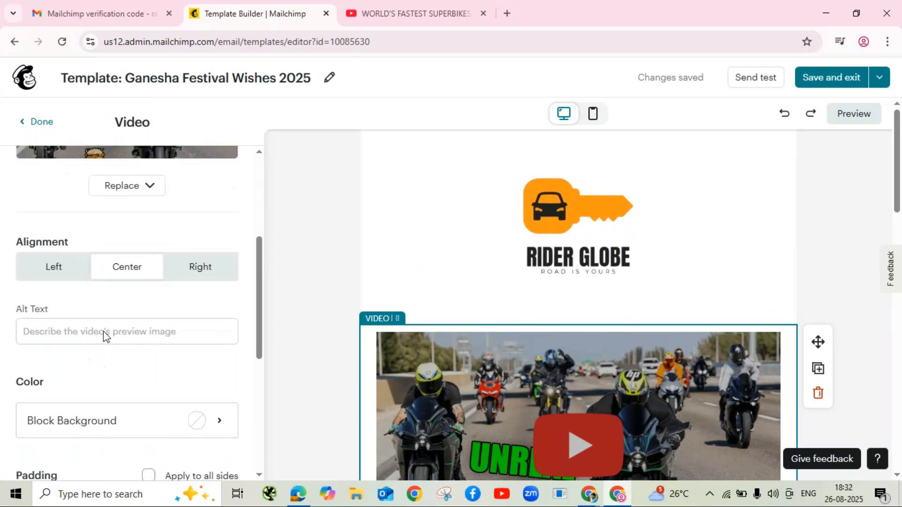
scroll(130, 259, "down", 3)
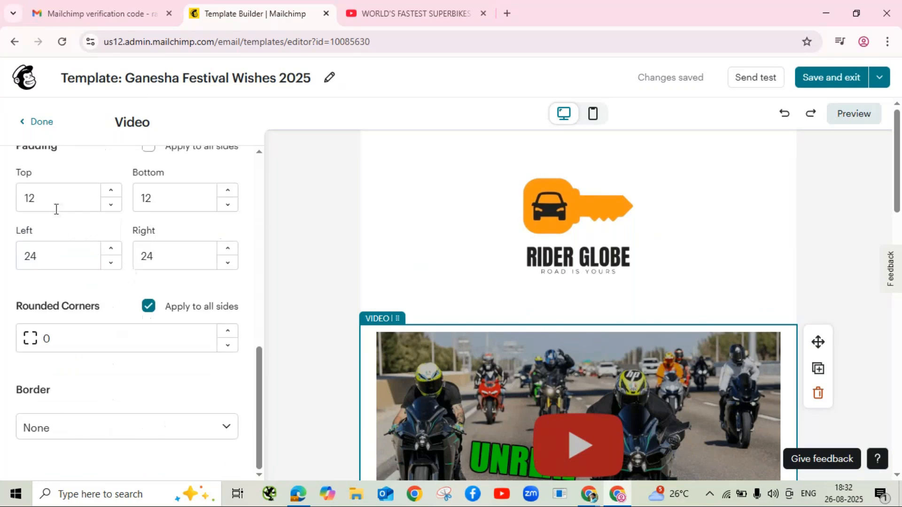
left_click(31, 128)
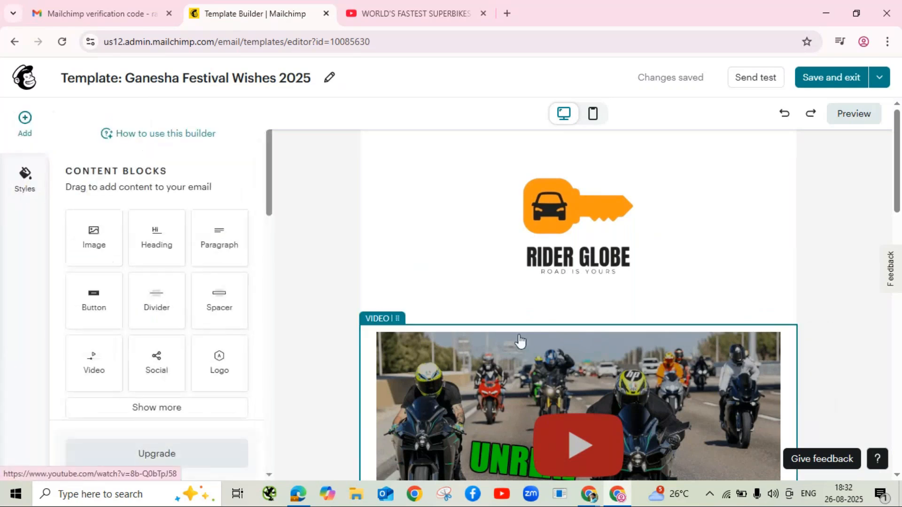
scroll(645, 325, "down", 4)
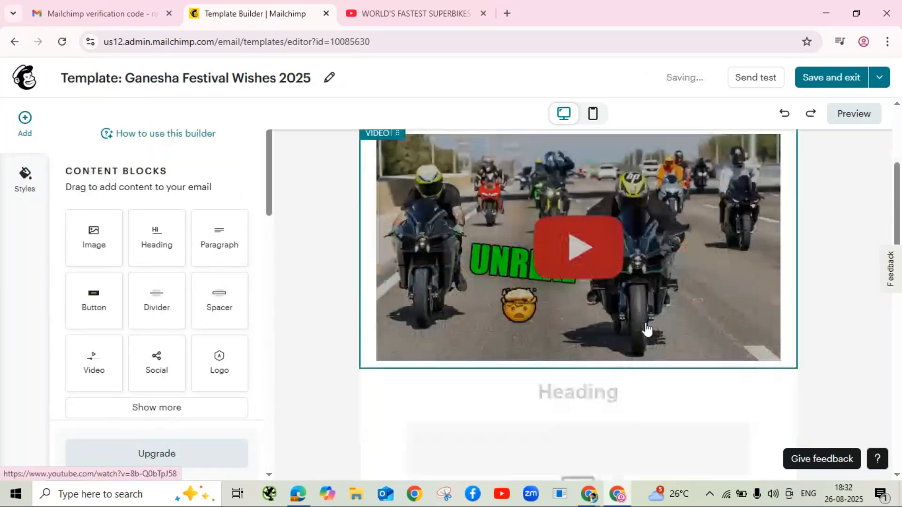
scroll(647, 329, "down", 3)
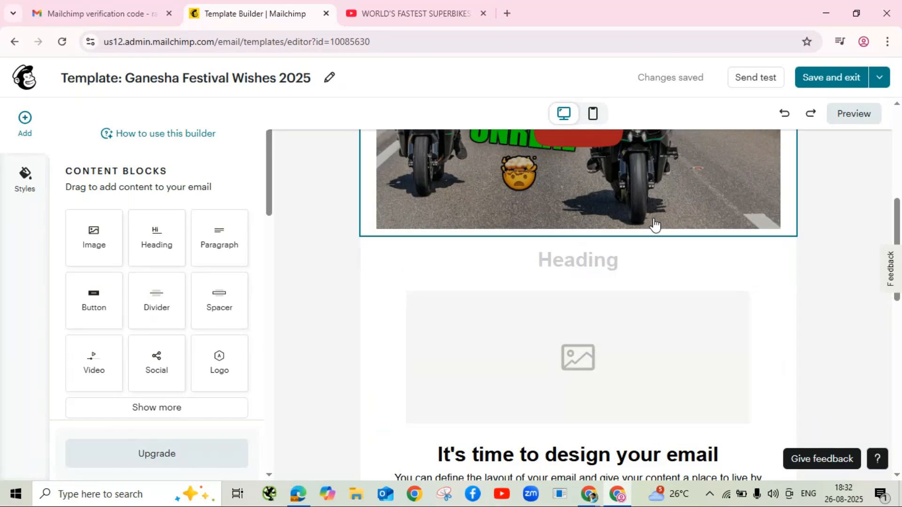
Step: Type the heading “ROAR YOUR DREAM BIKES ON REAL” with quotes on both ends, then select it
left_click(580, 263)
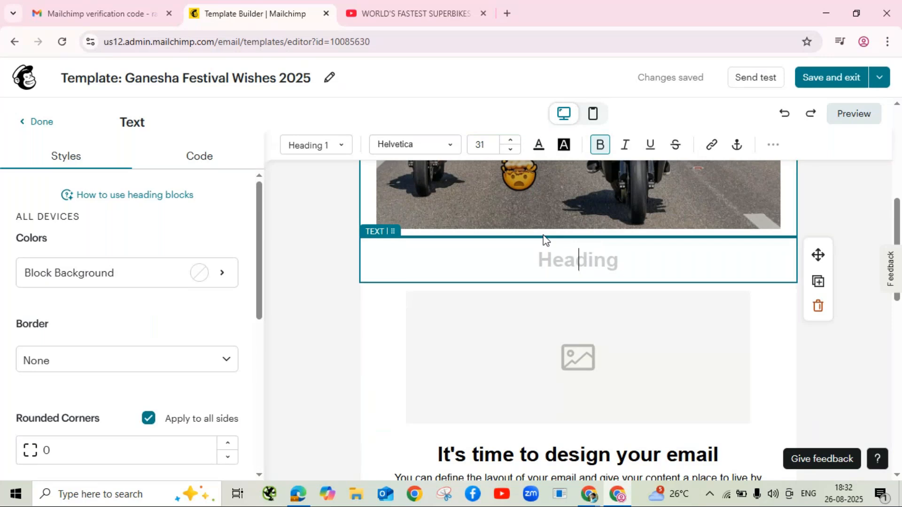
type("ROAR YO")
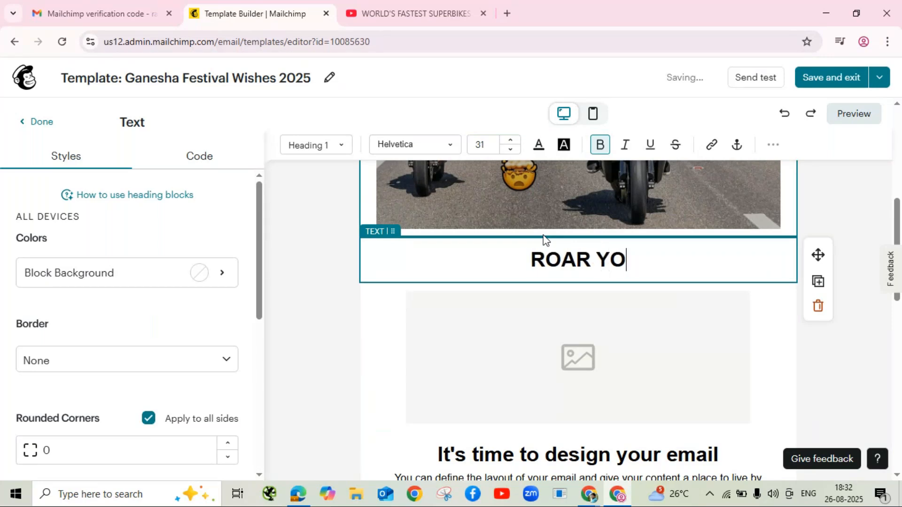
type("UR DREAM")
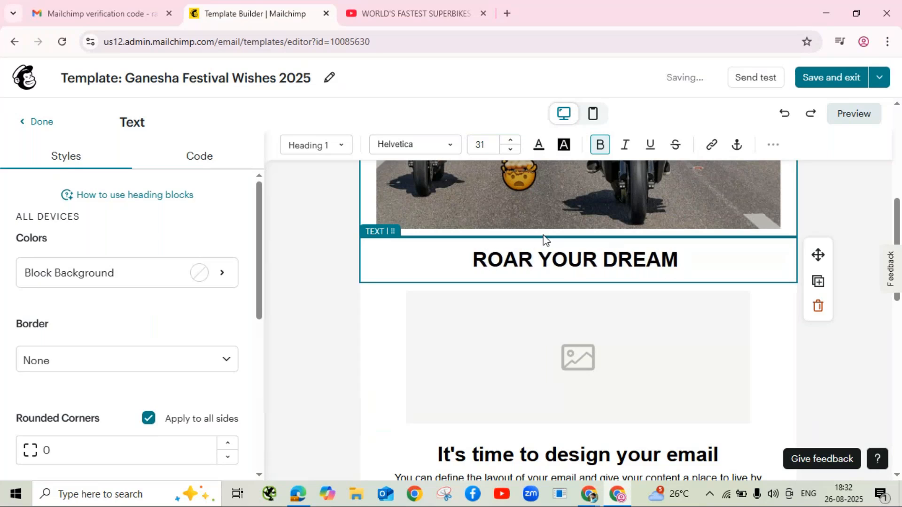
type(" BIL")
key("BackSpace")
type("KES")
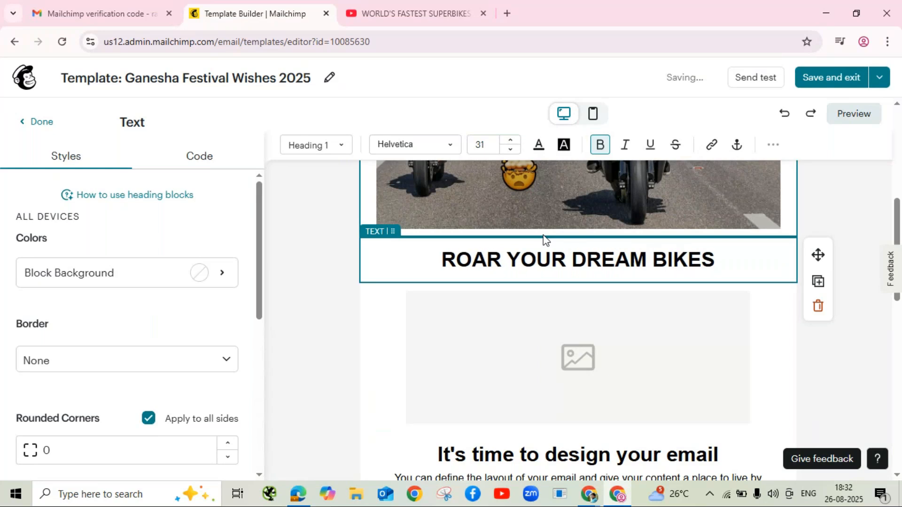
type(" ON R")
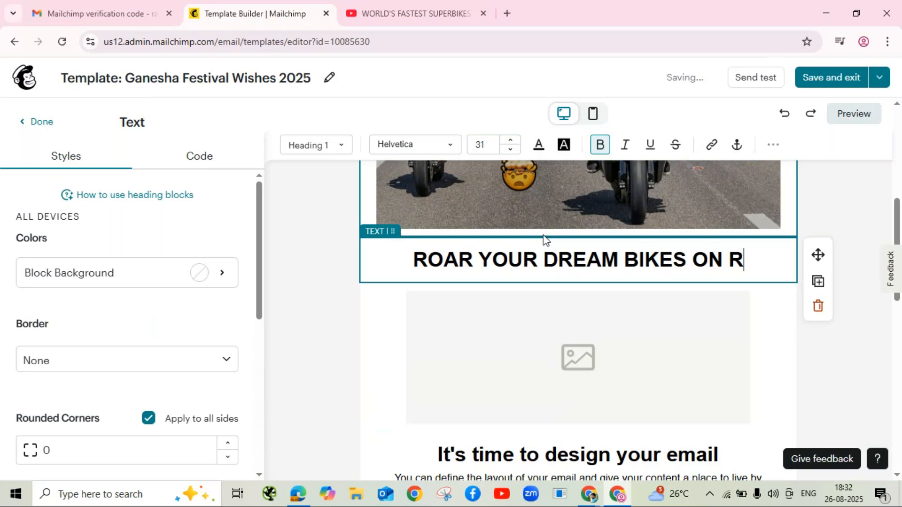
type("EAL")
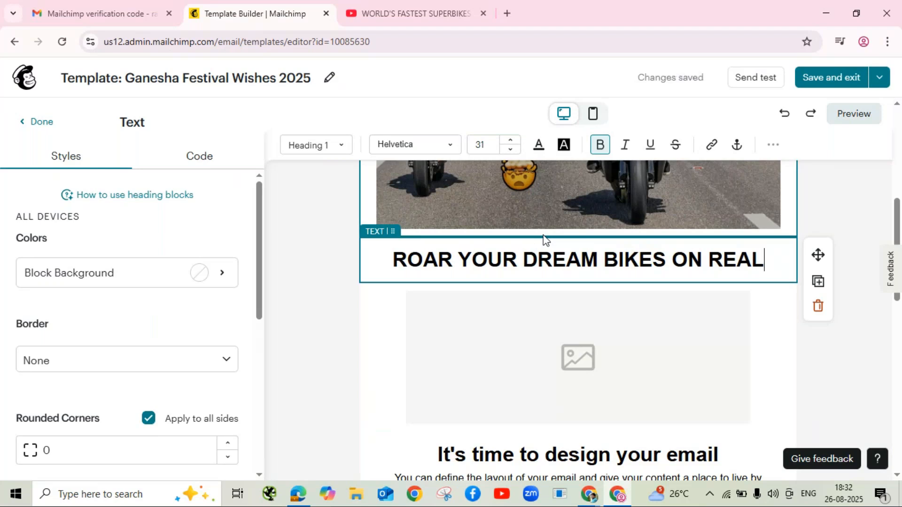
type("”")
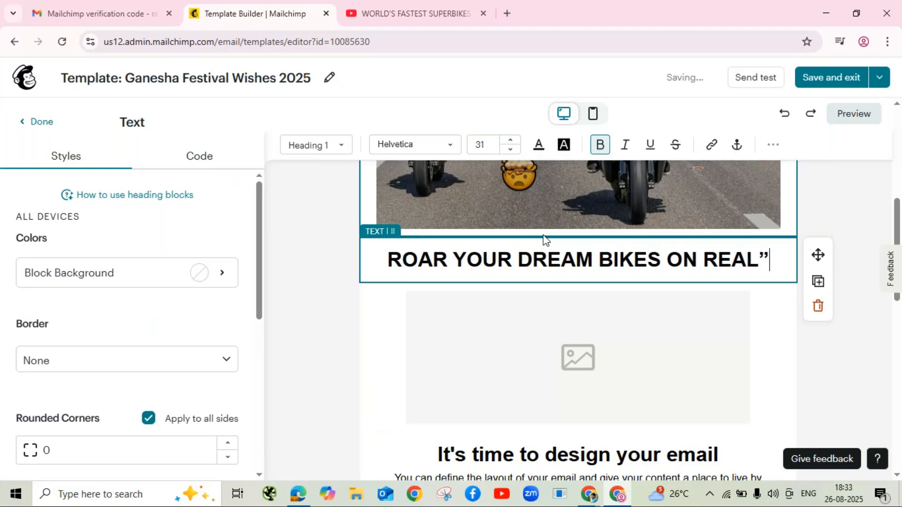
left_click(391, 257)
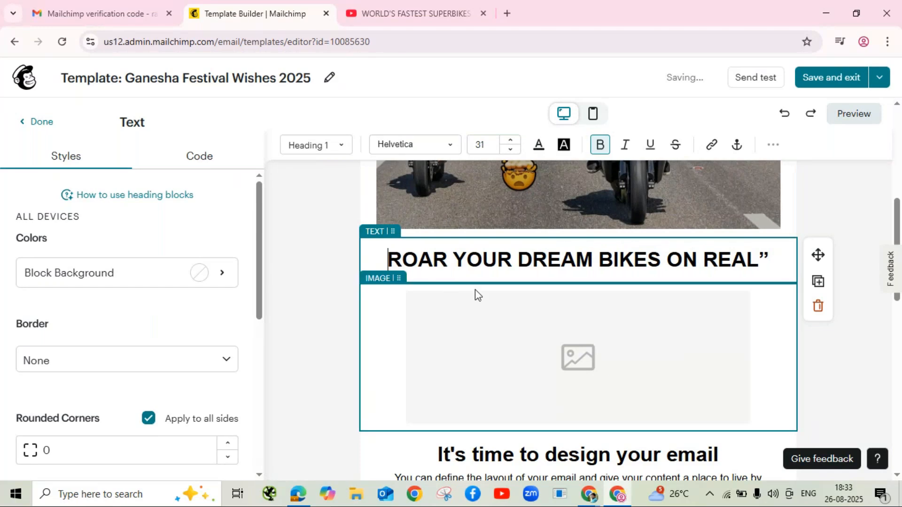
type("“")
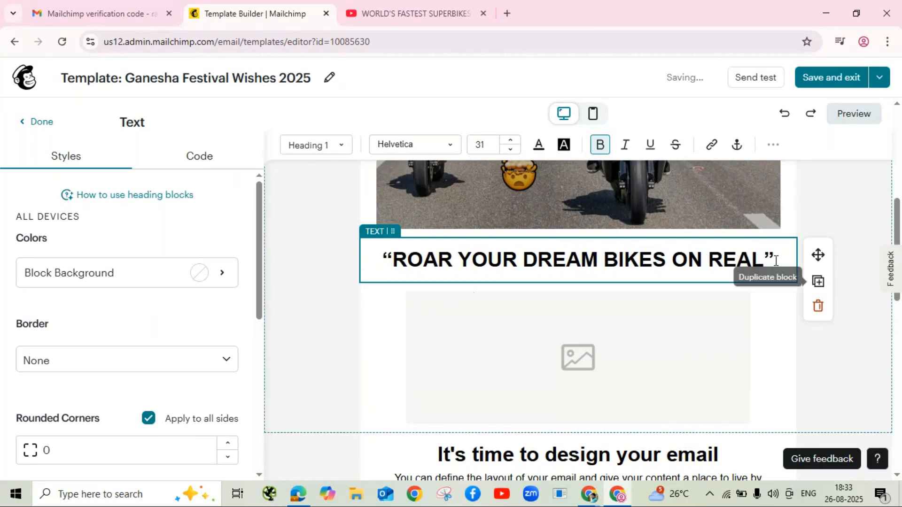
left_click_drag(776, 259, 381, 259)
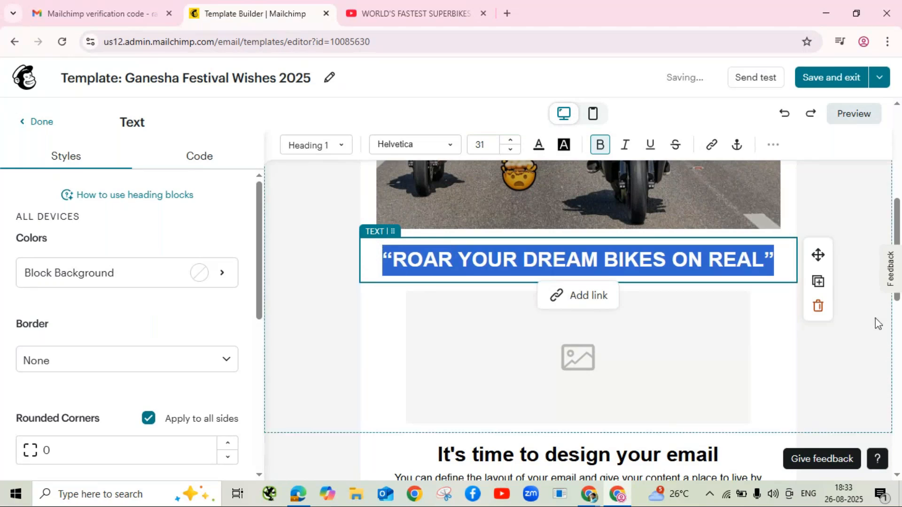
Step: Keep Helvetica as the Heading 1 font and try raising the heading's font size
left_click(350, 149)
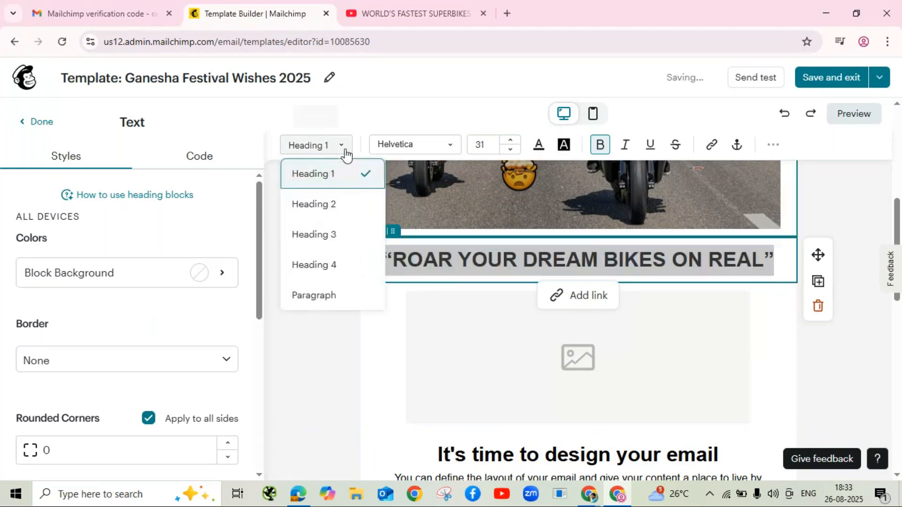
left_click(391, 149)
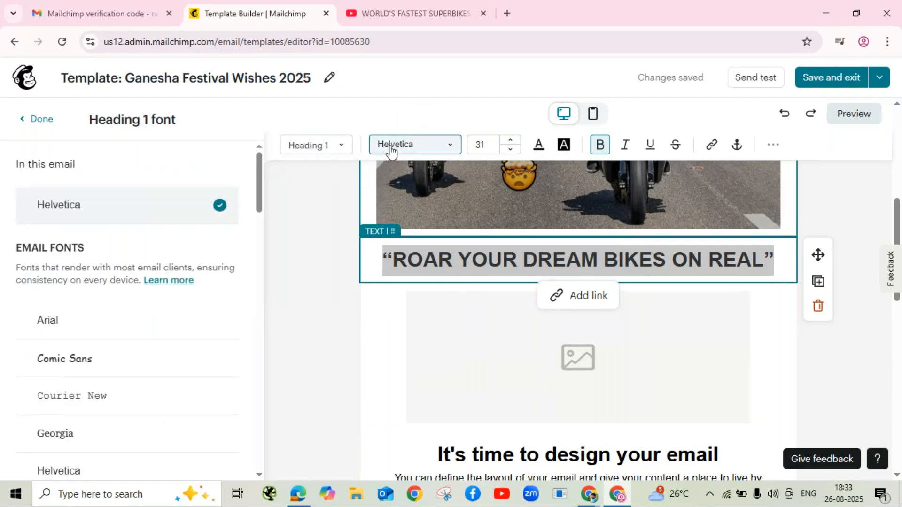
left_click(387, 149)
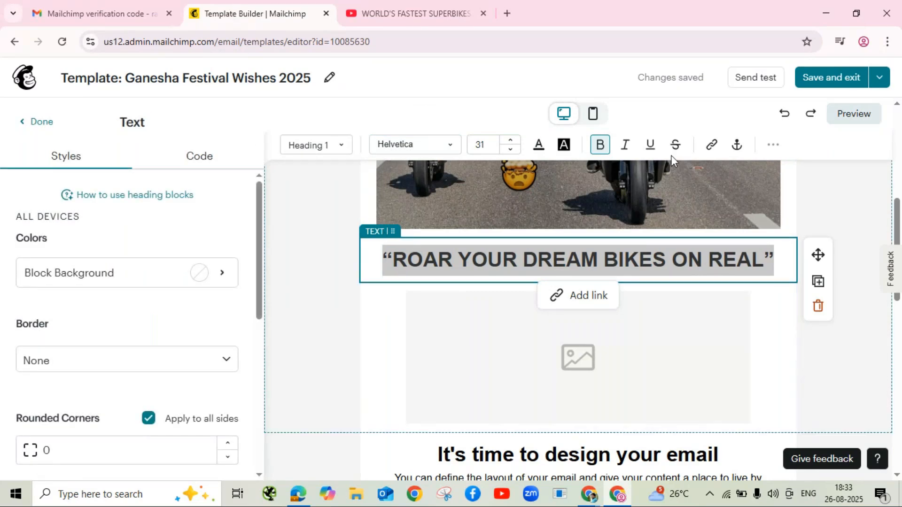
left_click(453, 155)
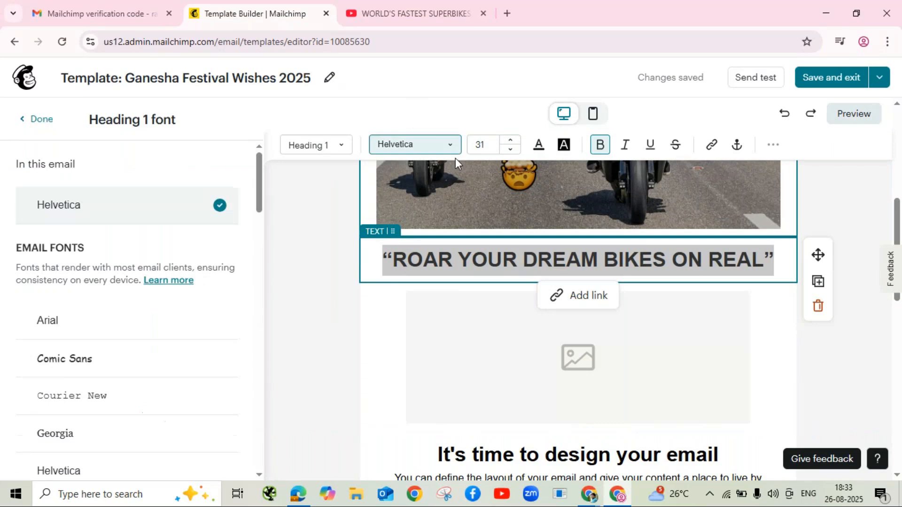
left_click(100, 207)
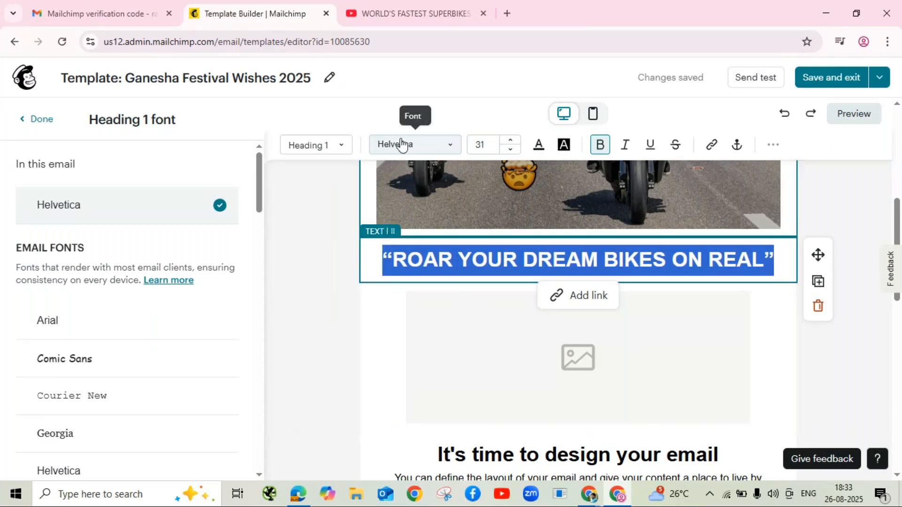
left_click(512, 140)
left_click(512, 141)
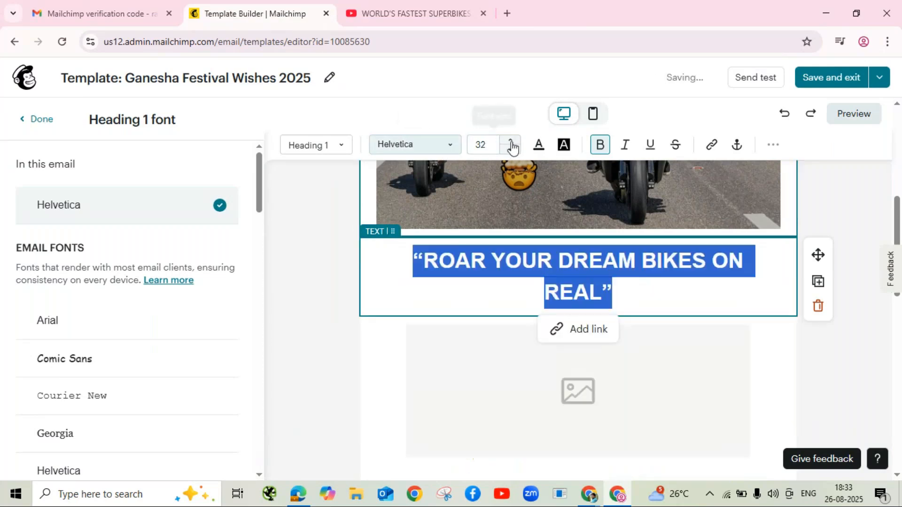
left_click(513, 141)
left_click(514, 141)
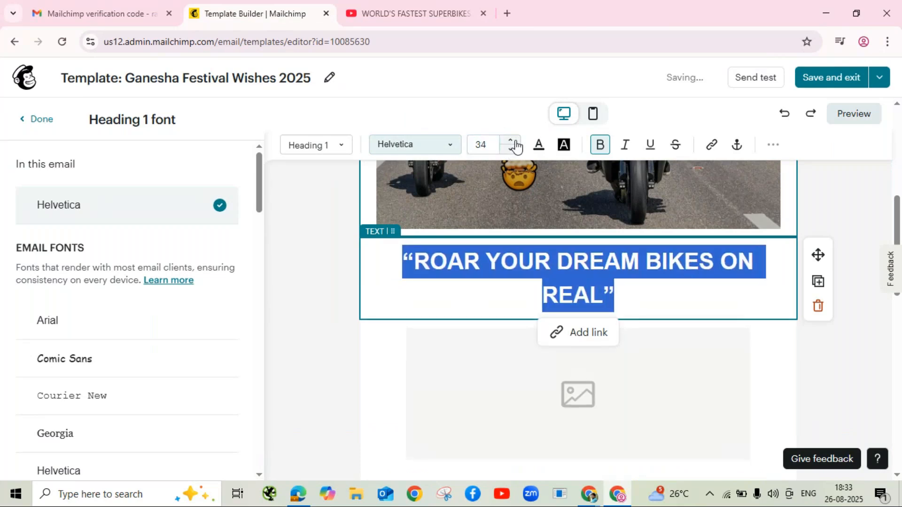
left_click(415, 147)
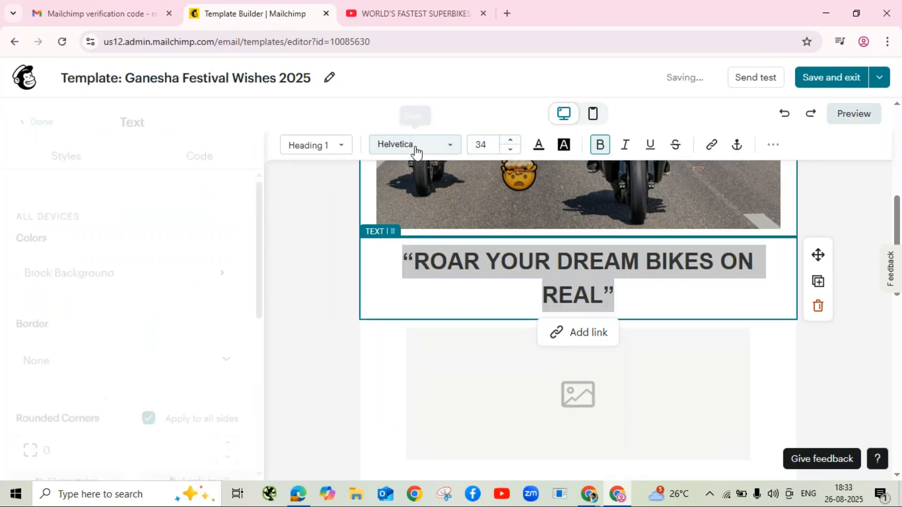
Step: Try Heading 2, revert to Heading 1, and give the heading an orange highlight
left_click(343, 153)
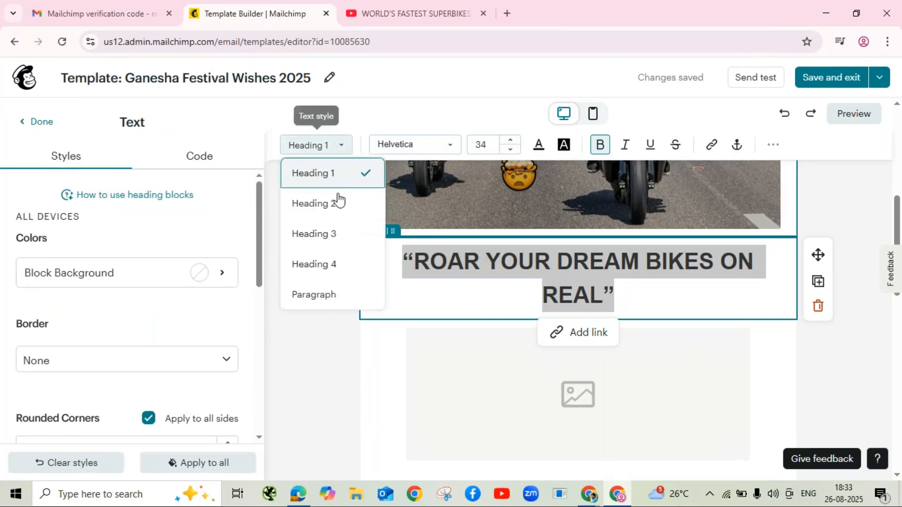
left_click(345, 213)
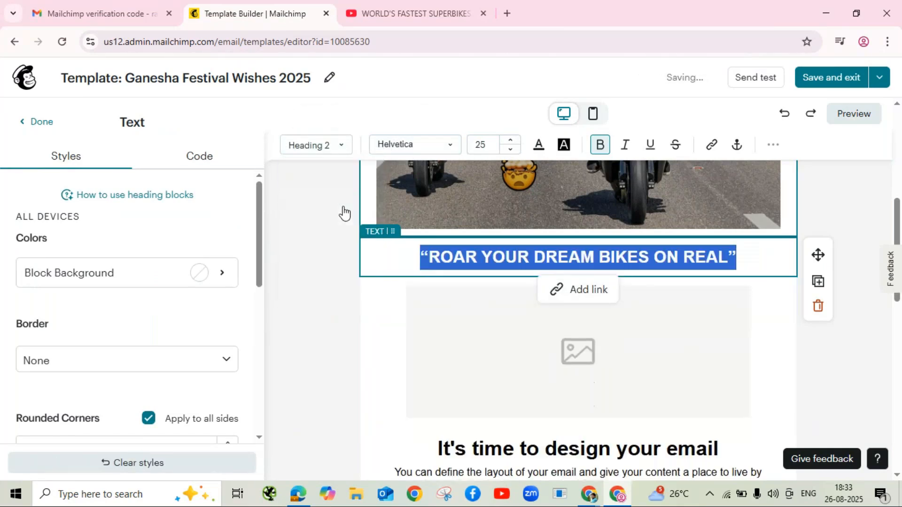
left_click(409, 149)
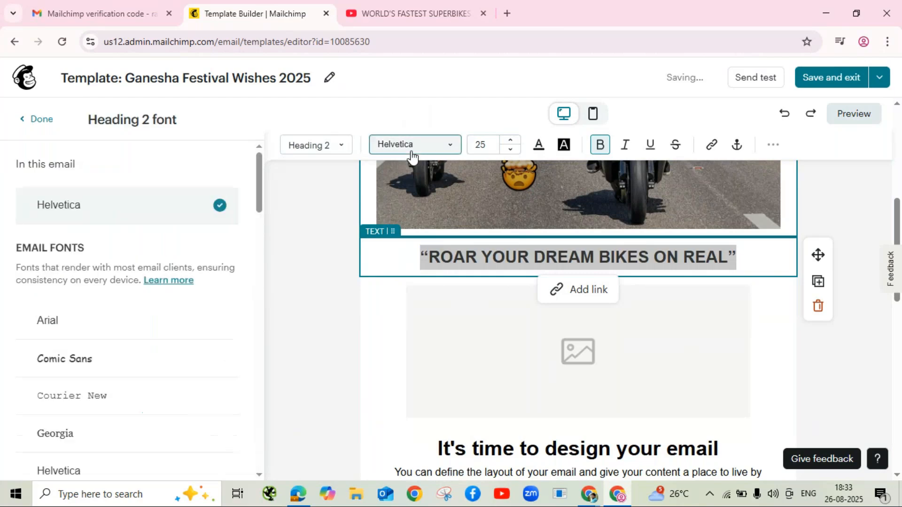
left_click(343, 148)
left_click(322, 186)
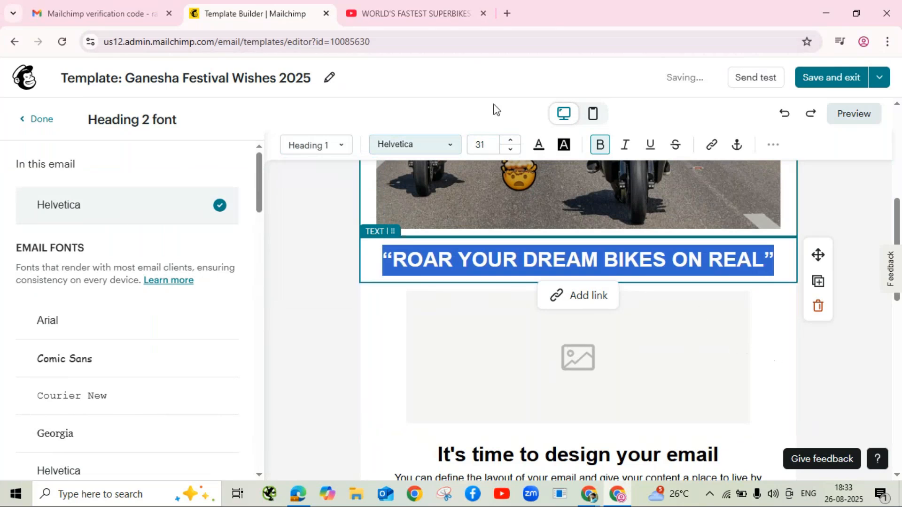
left_click(561, 150)
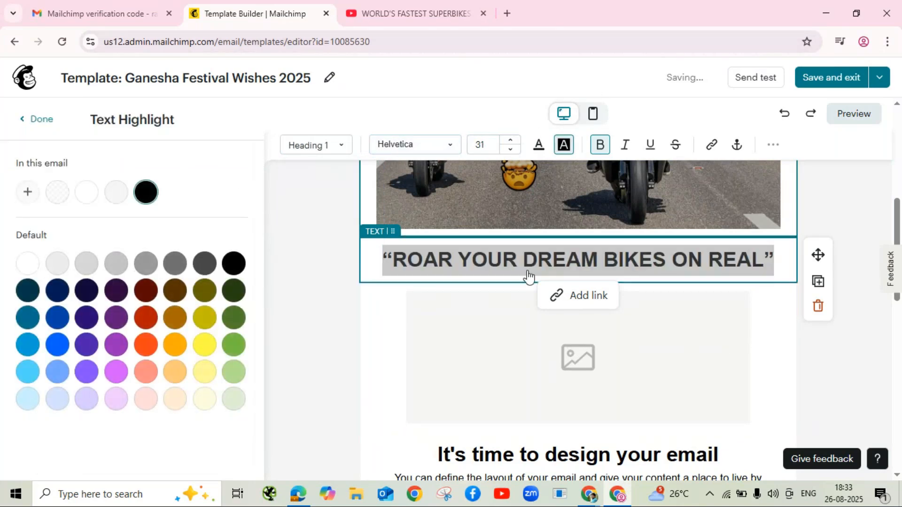
left_click(173, 347)
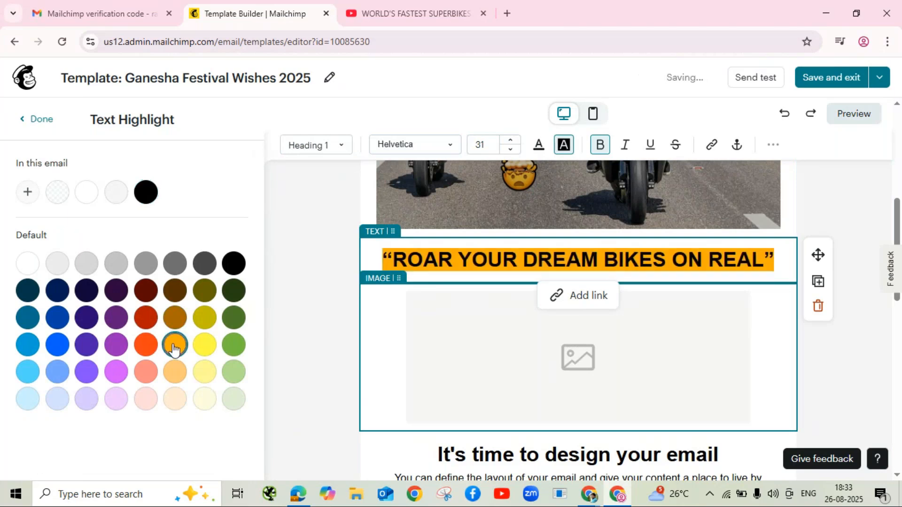
left_click(430, 345)
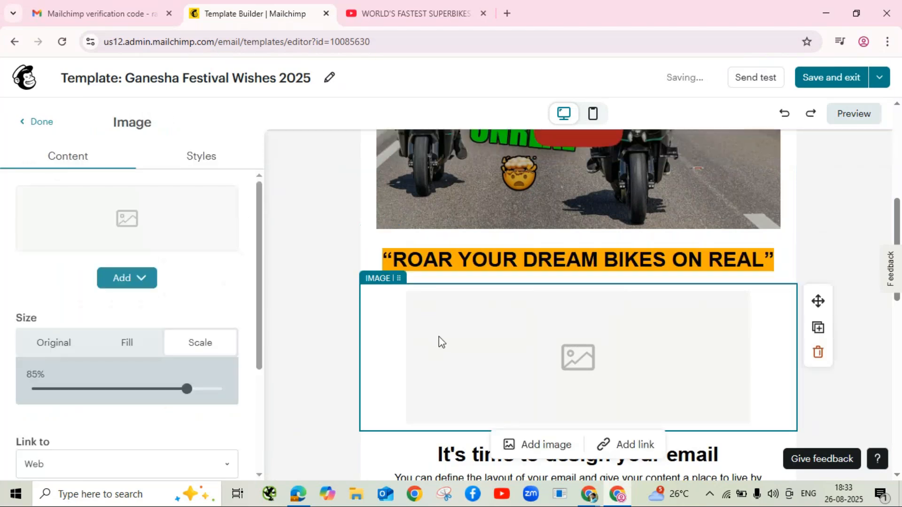
left_click(818, 244)
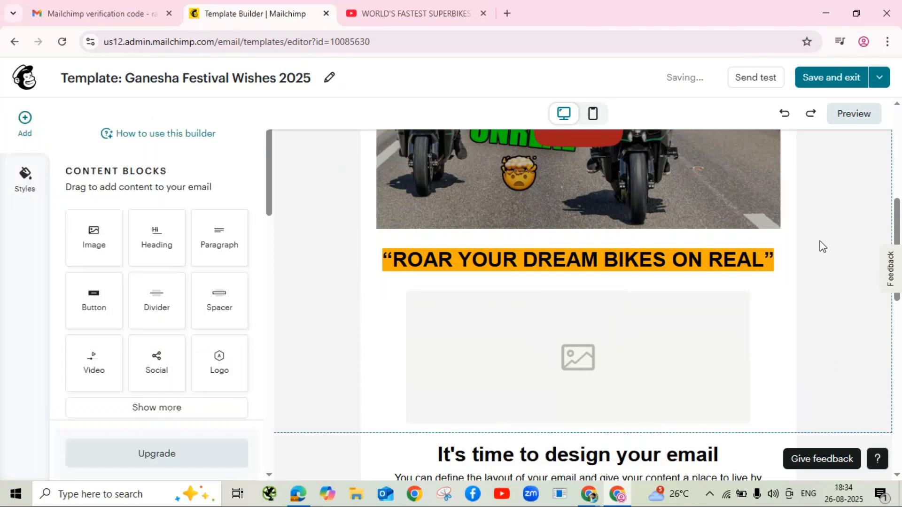
left_click(642, 341)
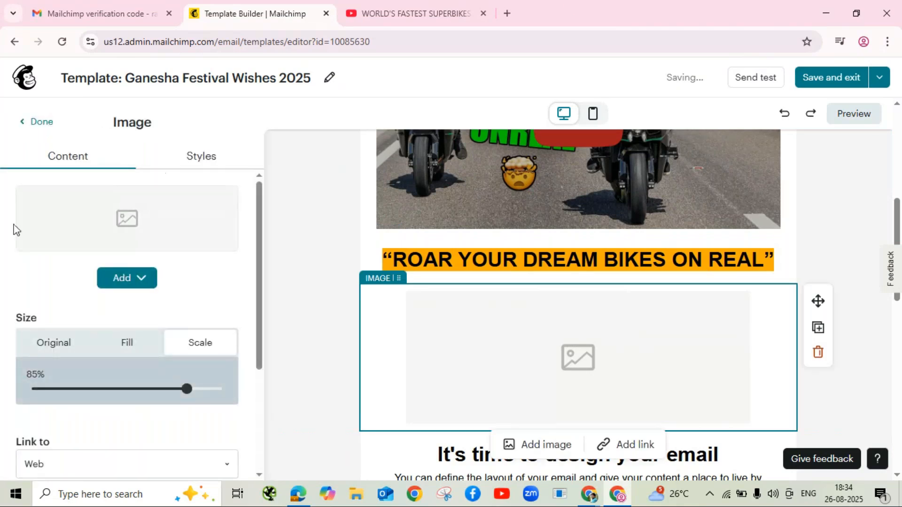
left_click(140, 281)
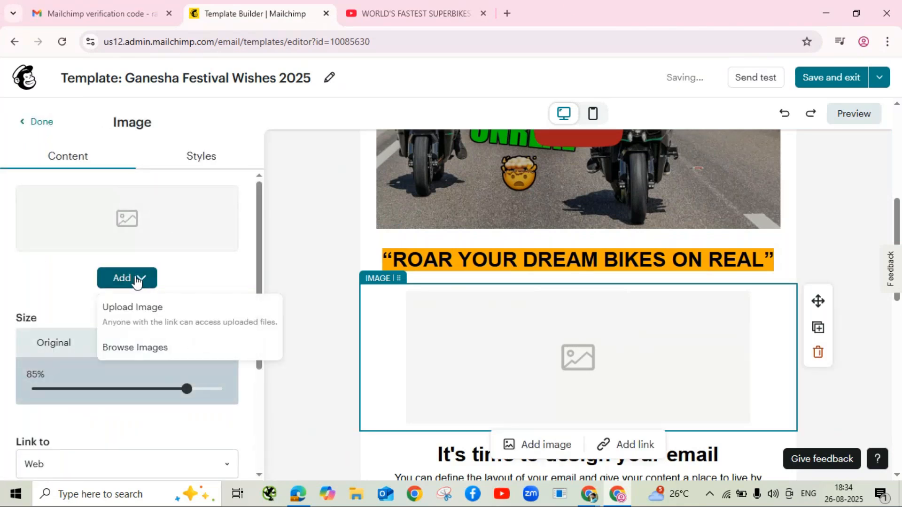
left_click(149, 313)
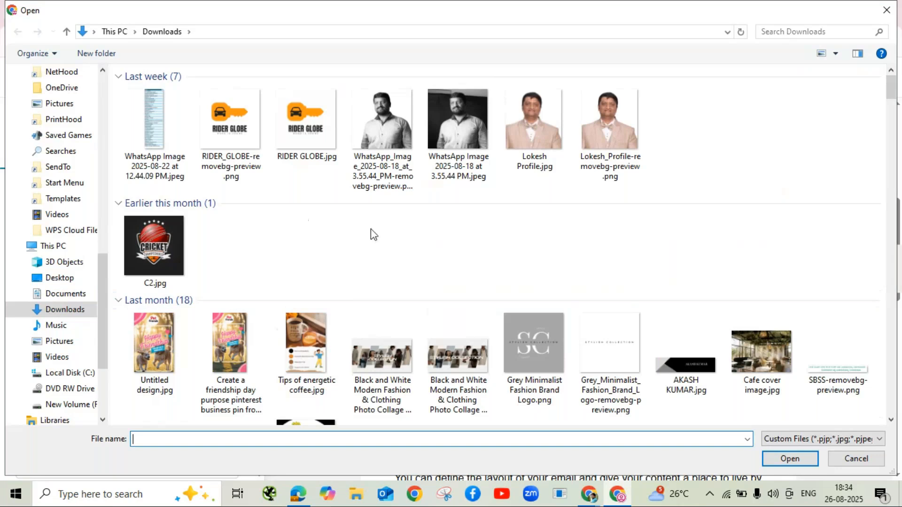
scroll(410, 245, "down", 10)
scroll(411, 245, "up", 10)
left_click(886, 10)
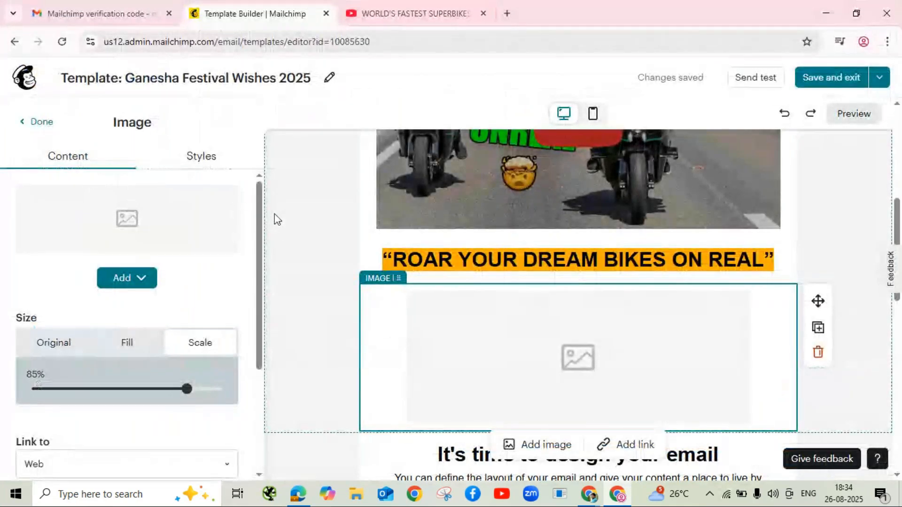
Step: Open pexels.com in a new browser tab
left_click(508, 13)
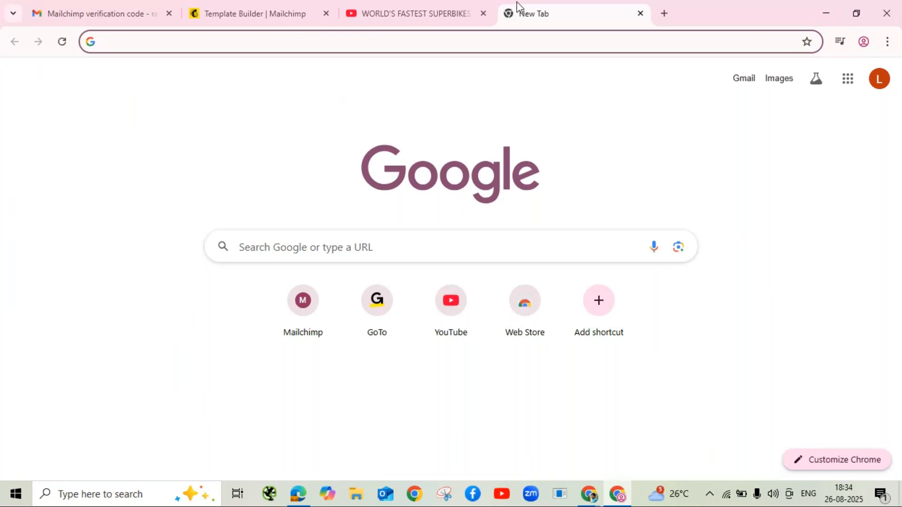
type("pix")
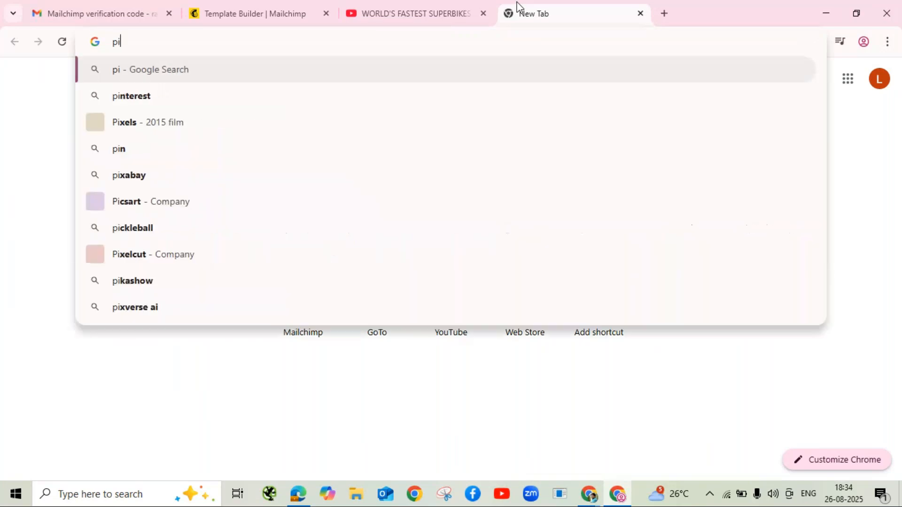
key("BackSpace")
key("BackSpace")
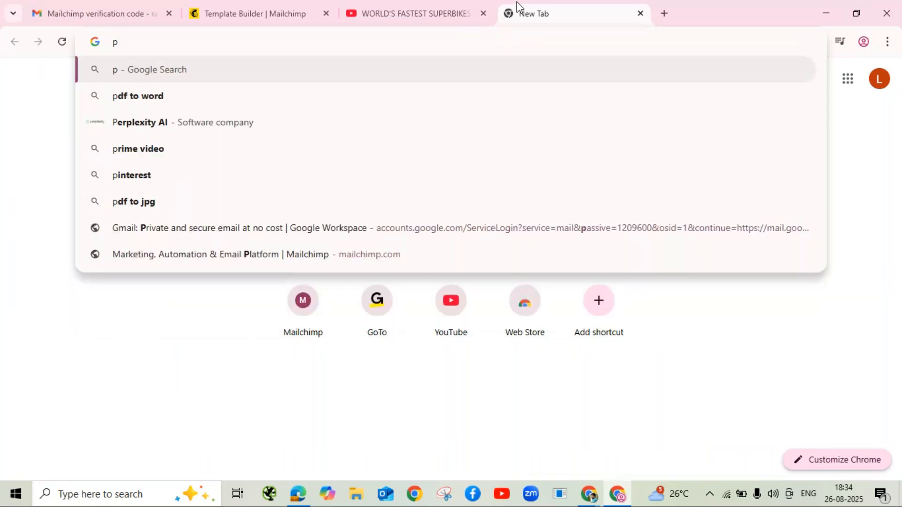
type("ex")
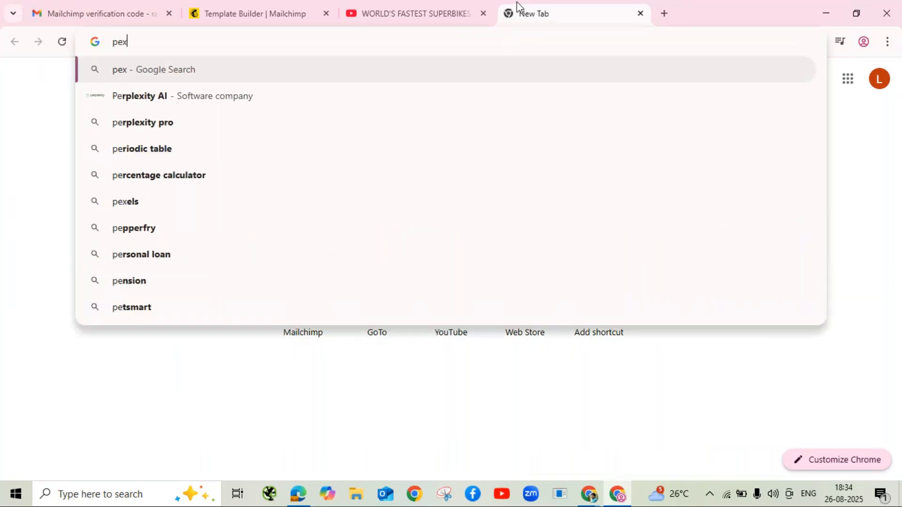
type("els")
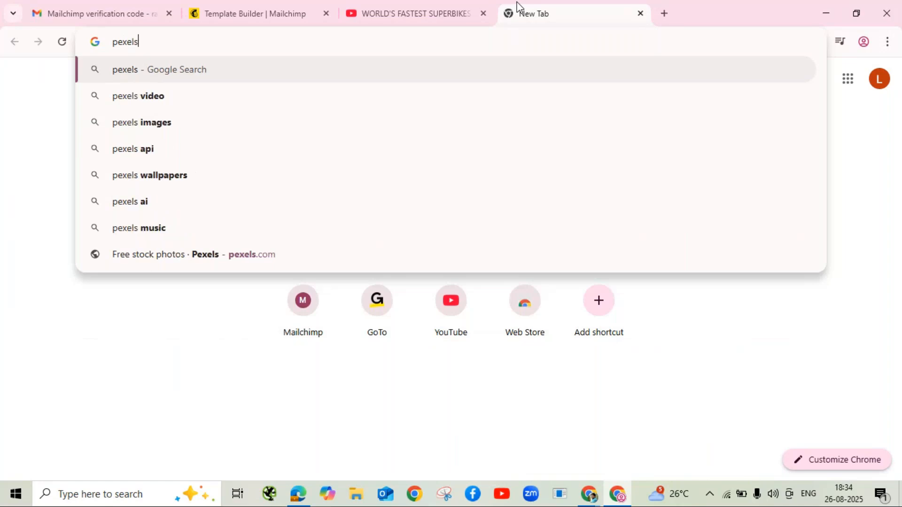
type(".com")
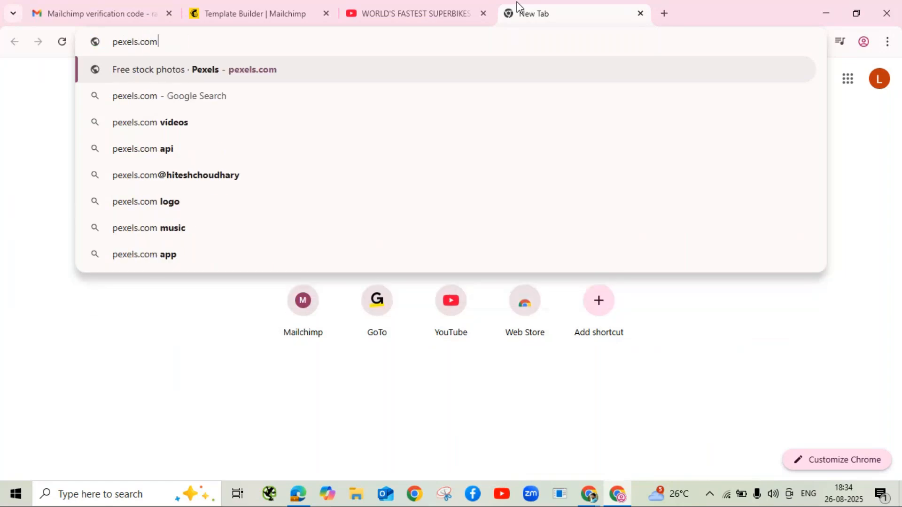
key("Return")
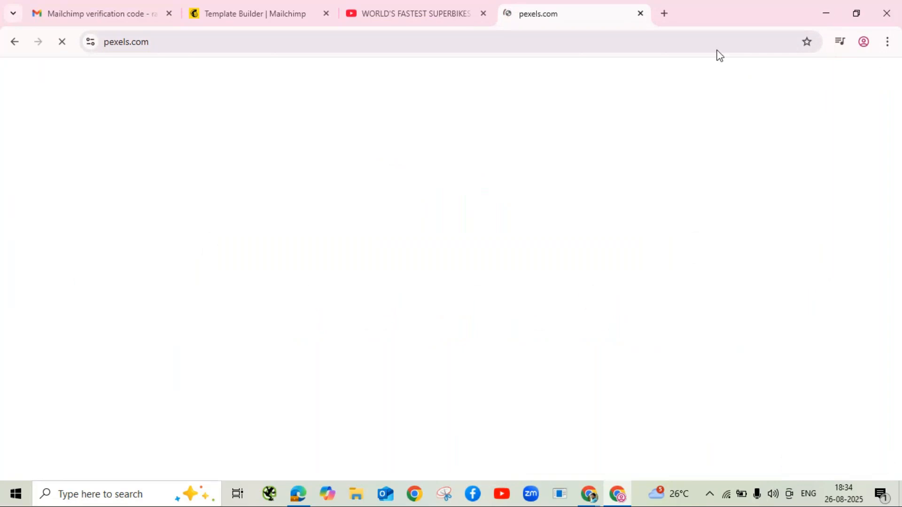
Step: Open pixabay.com in another new tab, then return to the Pexels page
left_click(664, 14)
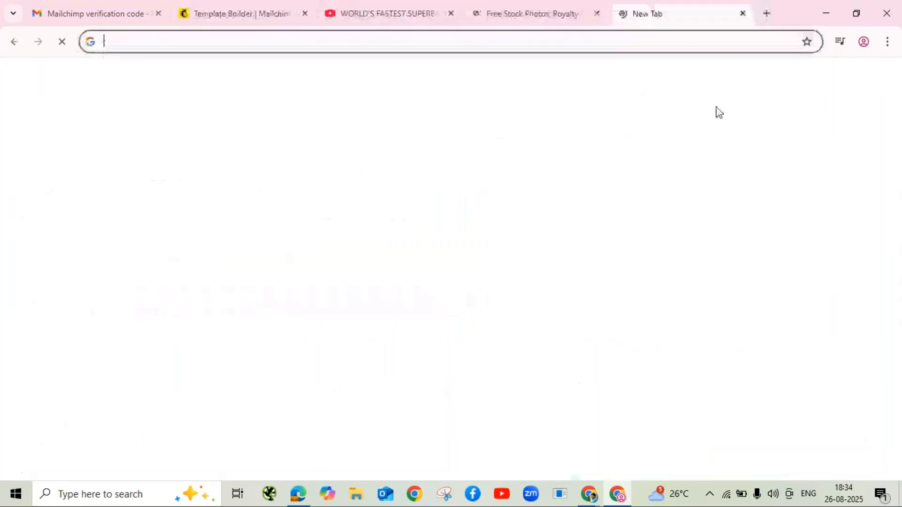
type("p")
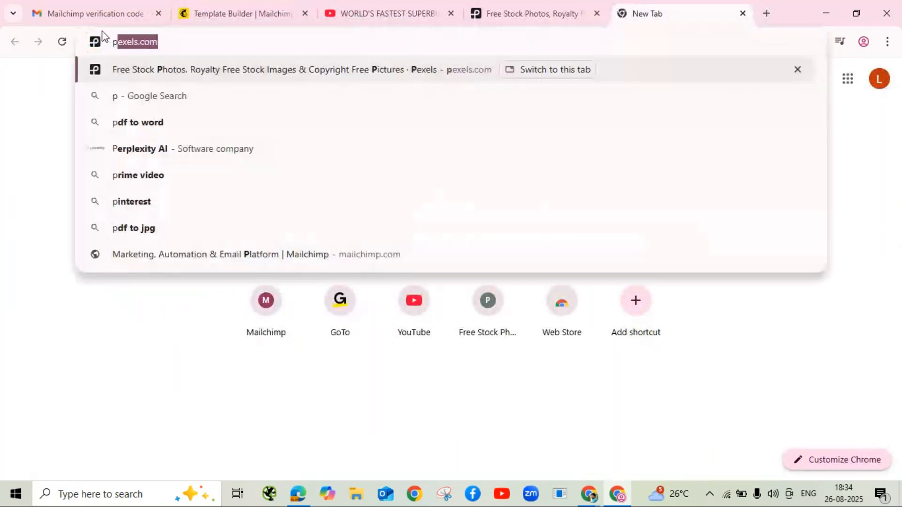
type("ixabay")
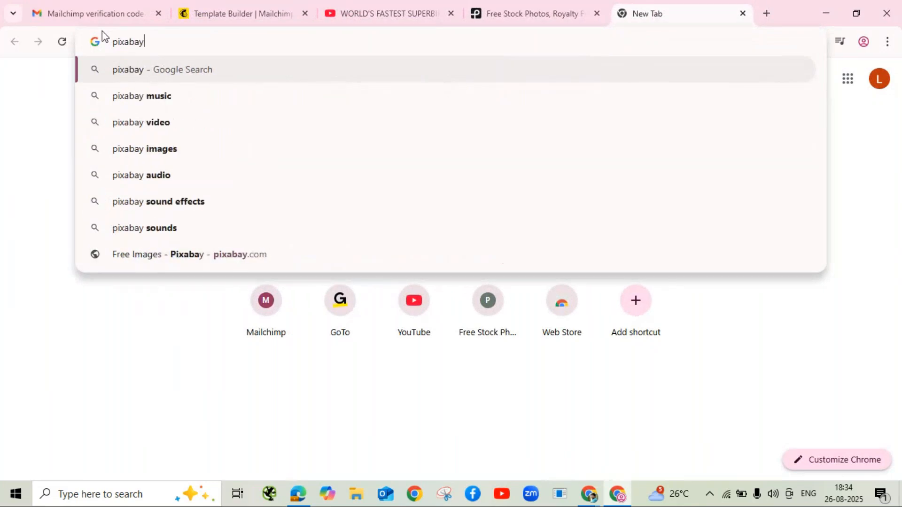
type(".com")
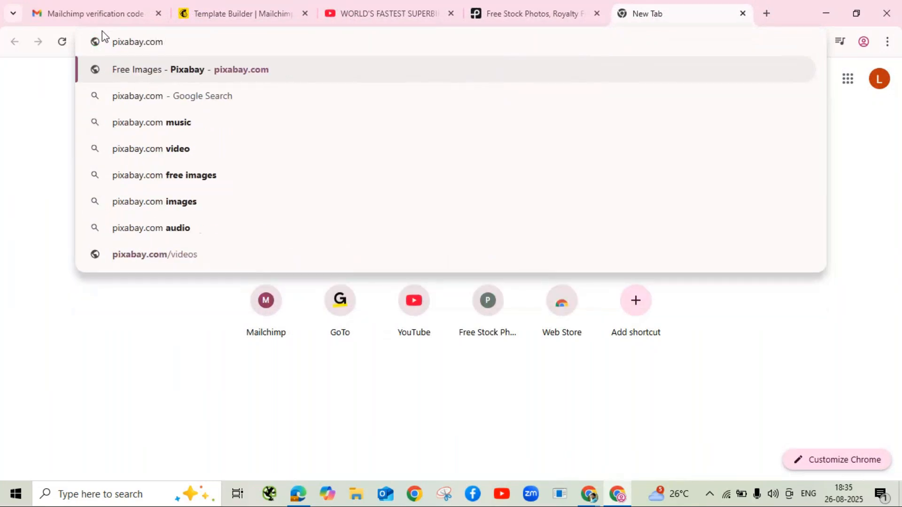
key("Return")
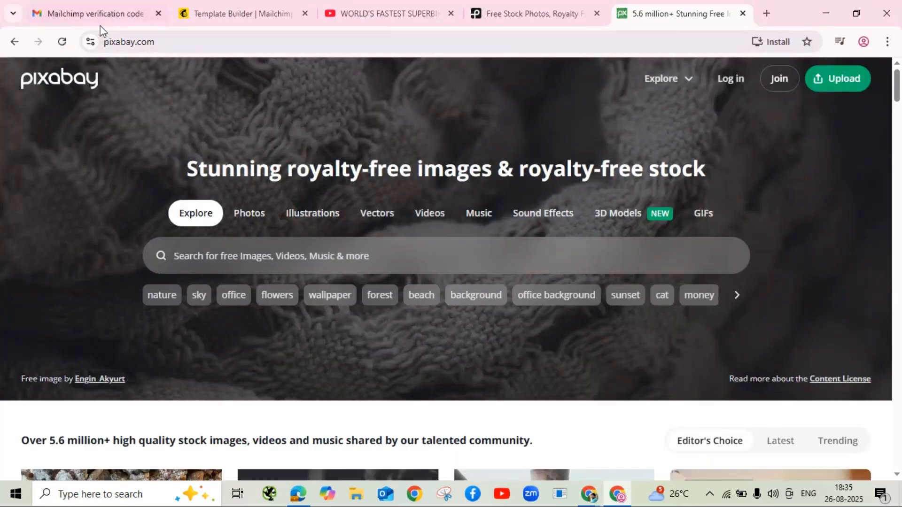
left_click(526, 5)
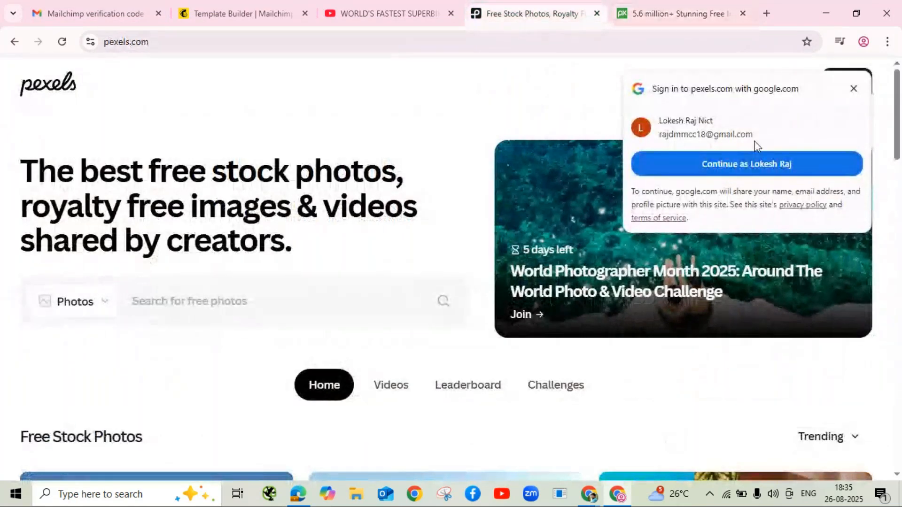
Step: Sign in to Pexels with the Google account
left_click(758, 166)
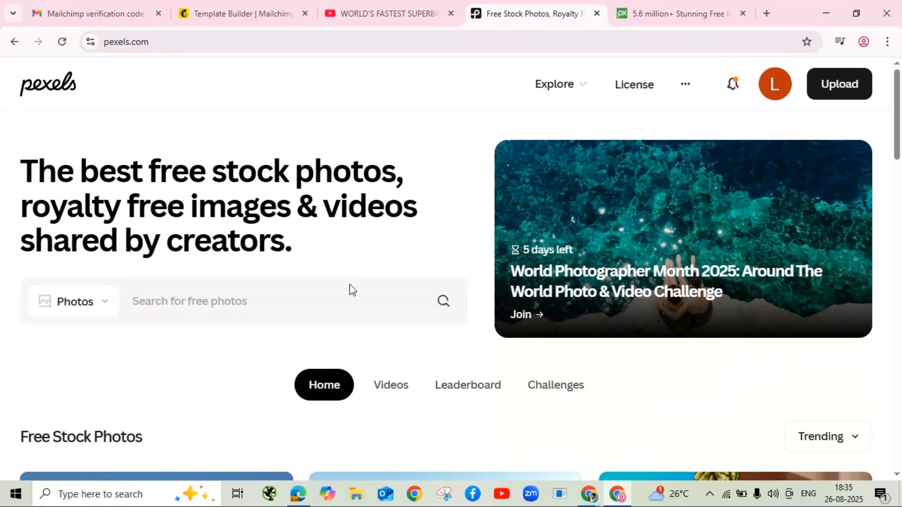
scroll(353, 294, "down", 7)
scroll(353, 298, "up", 3)
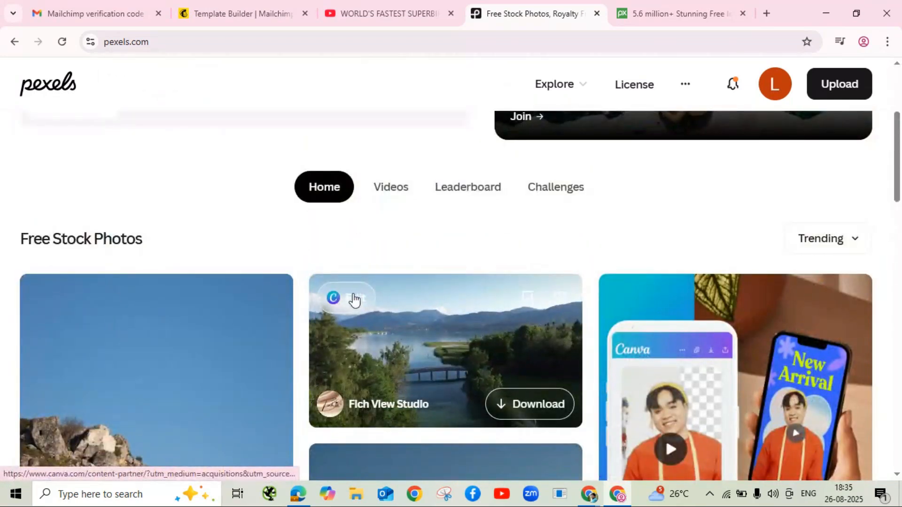
scroll(550, 225, "up", 4)
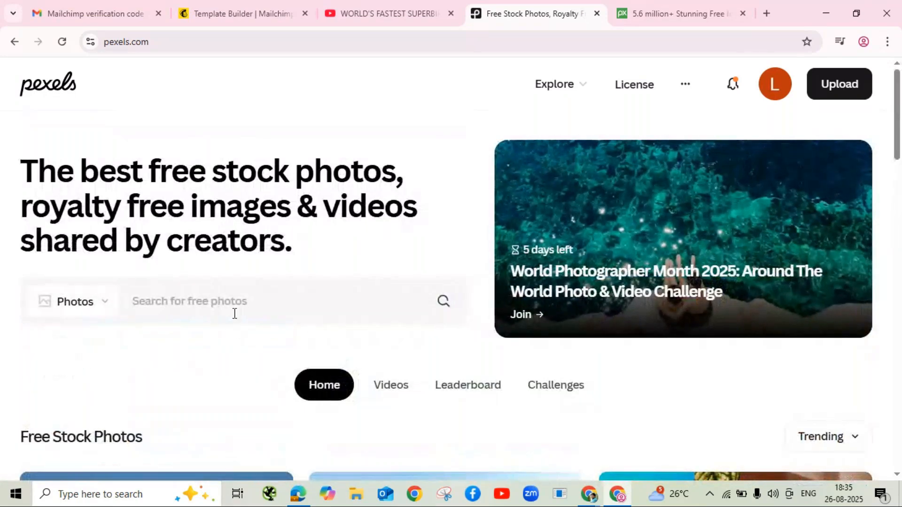
Step: Search Pexels for 'sports bikes' photos
mouse_move(105, 311)
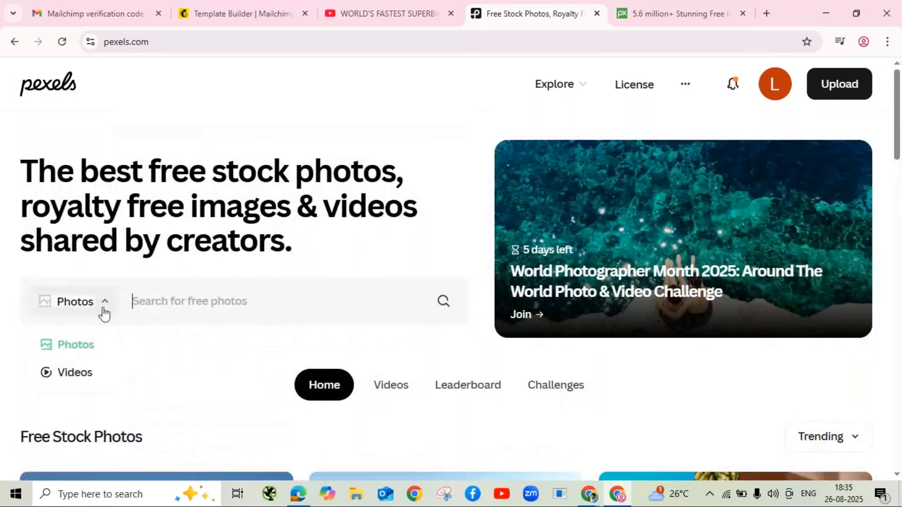
left_click(198, 301)
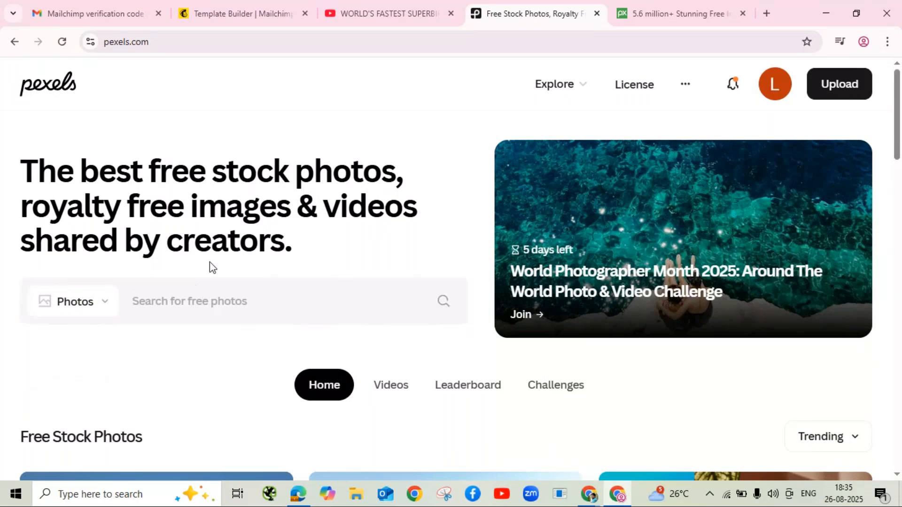
type("spo")
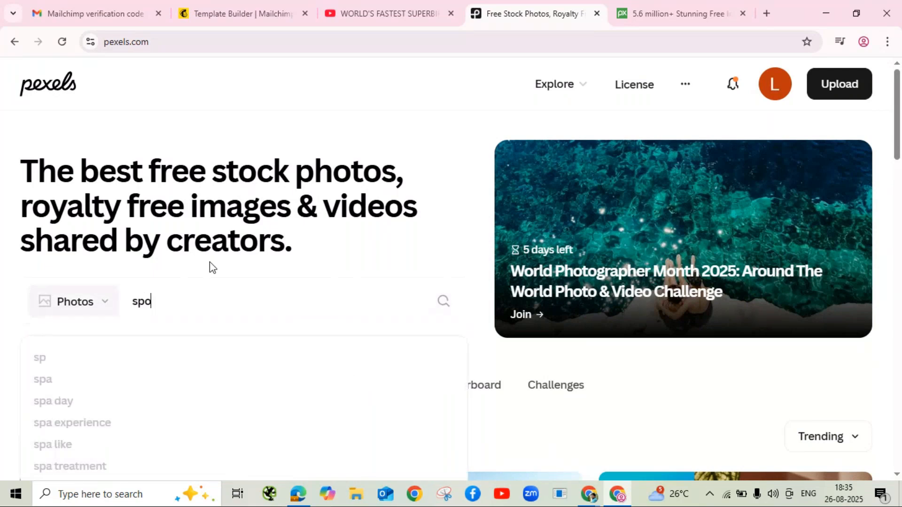
type("rts bike")
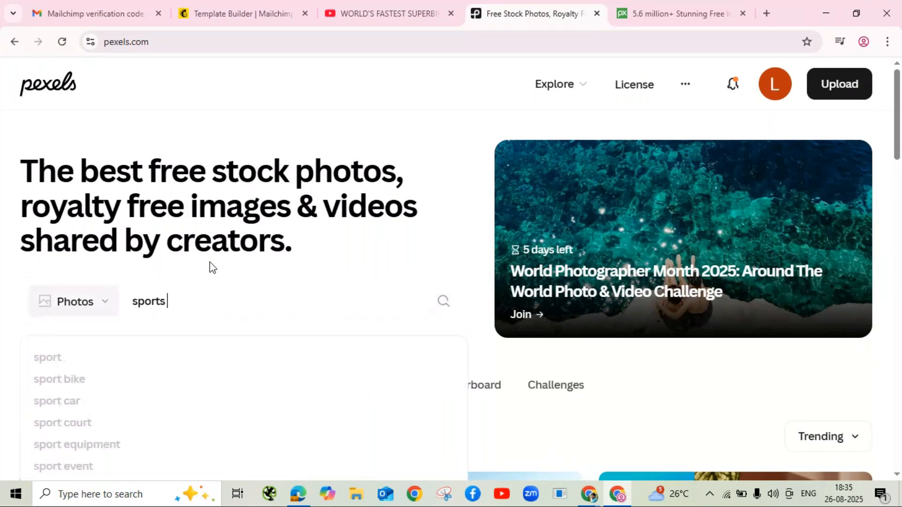
type("s")
key("Return")
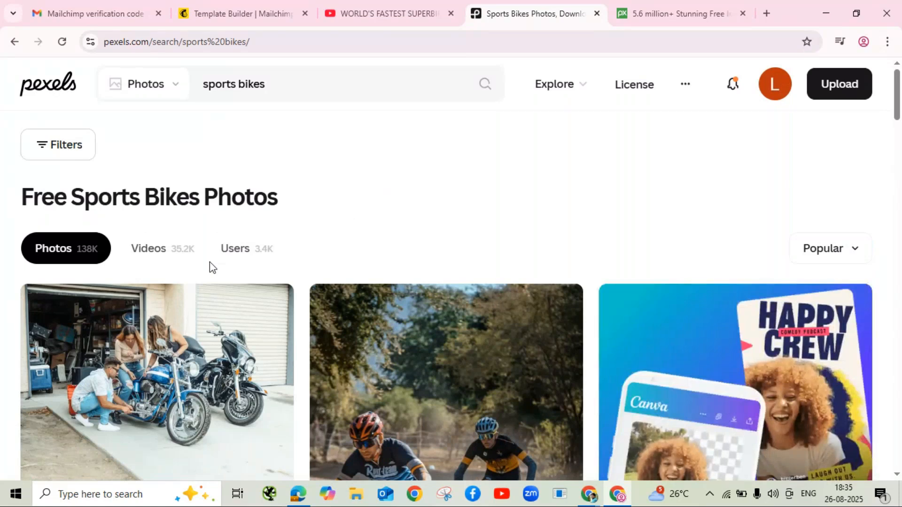
Step: Download the green Kawasaki Ninja motorcycle photo free, then return to the Mailchimp editor
mouse_move(188, 344)
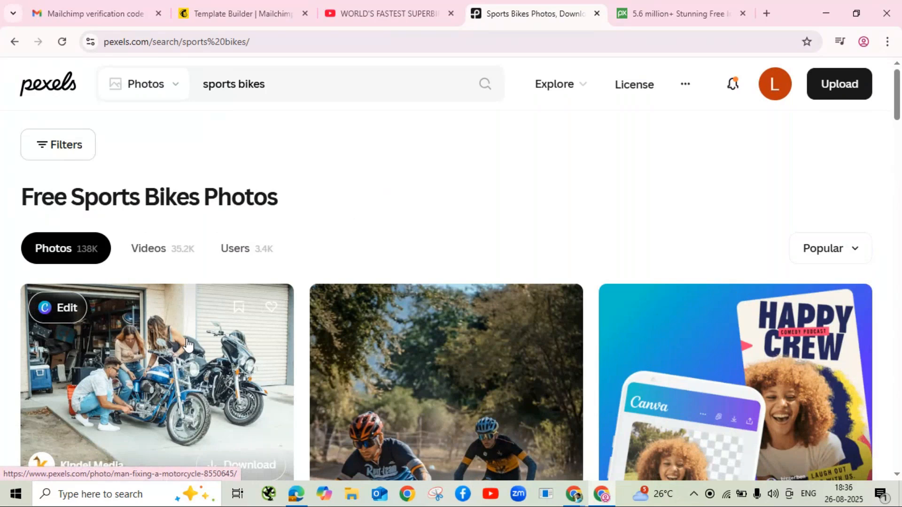
scroll(188, 344, "down", 10)
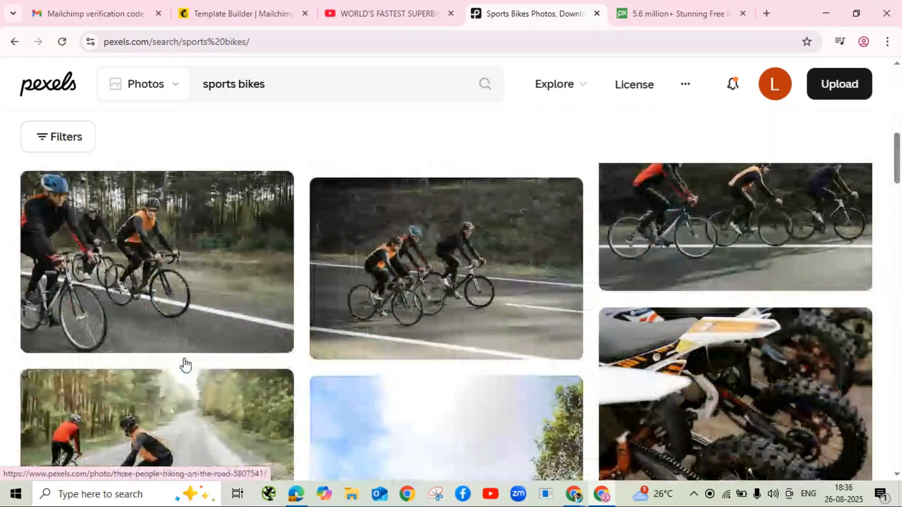
scroll(184, 364, "down", 8)
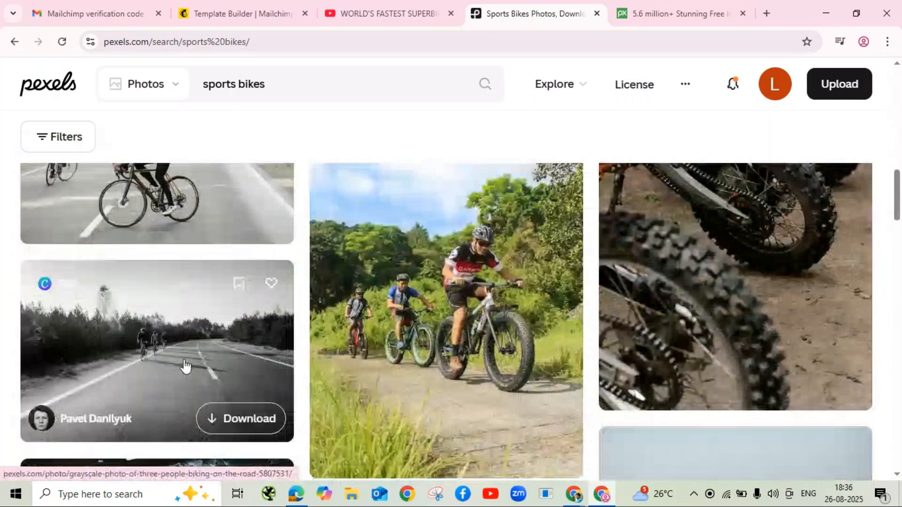
scroll(184, 364, "down", 5)
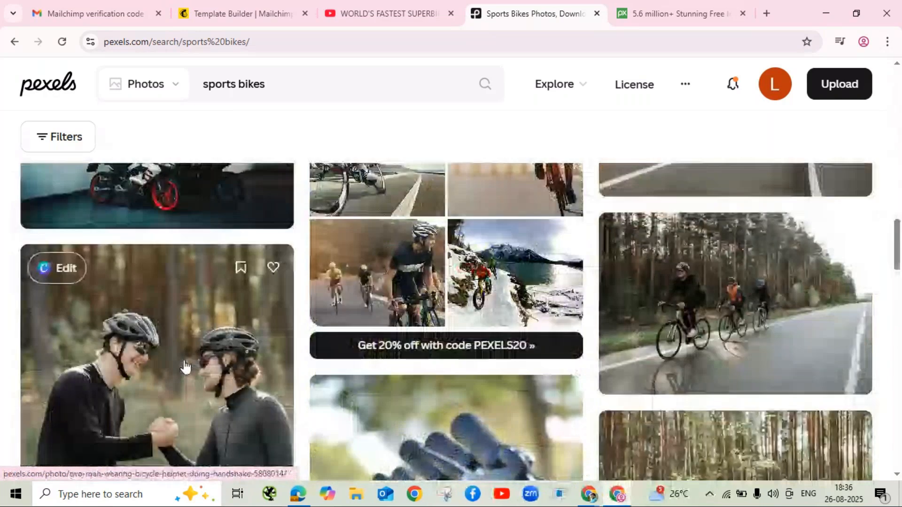
scroll(184, 367, "down", 8)
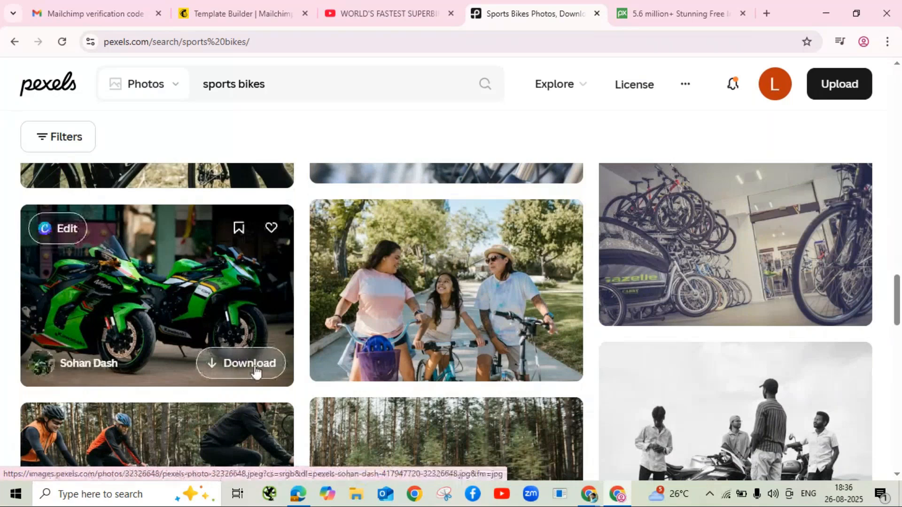
left_click(178, 289)
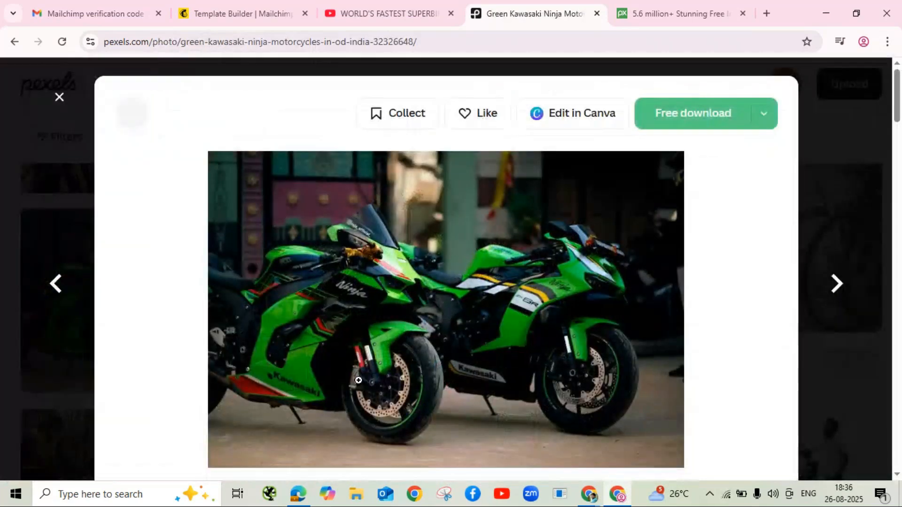
left_click(682, 121)
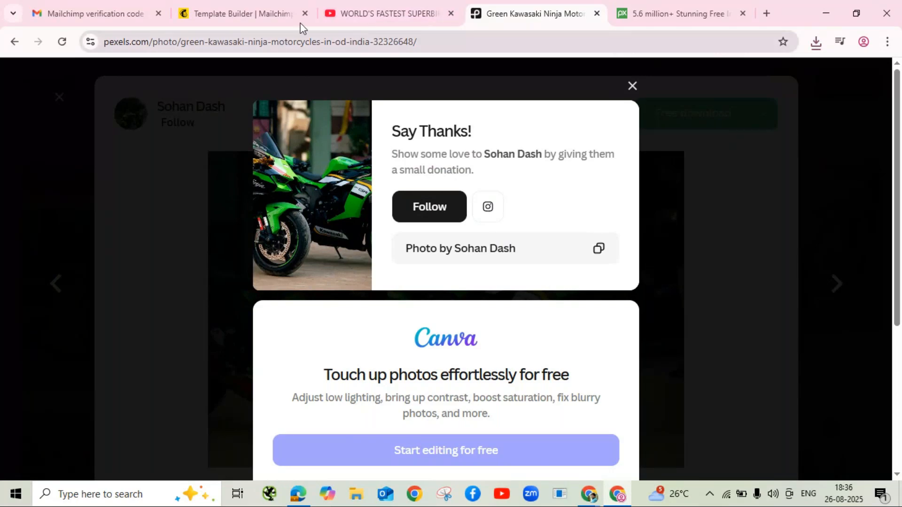
left_click(266, 12)
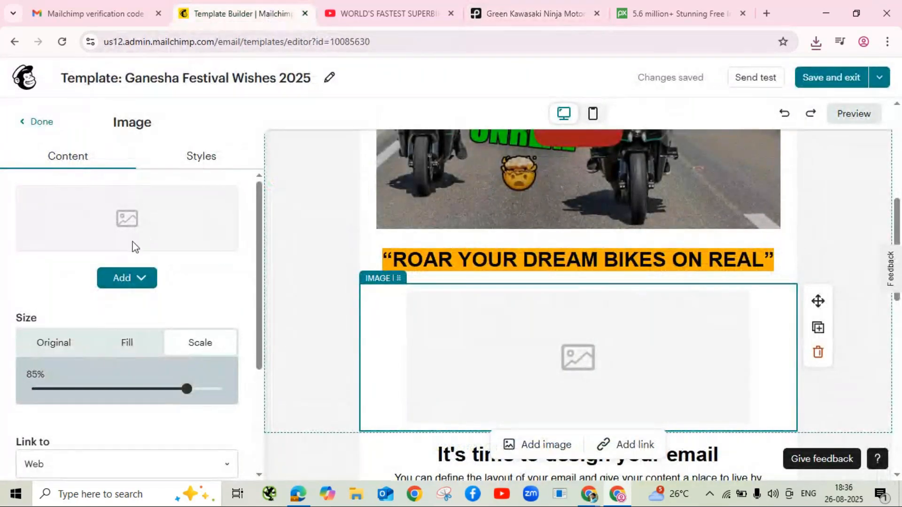
Step: Upload the downloaded pexels-sohan-dash motorcycle JPG into the empty image block
left_click(119, 281)
left_click(148, 330)
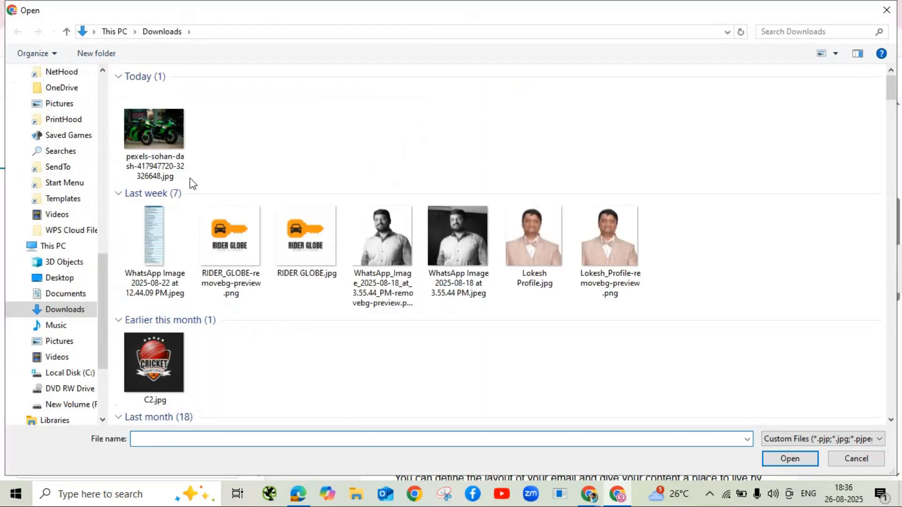
left_click(189, 178)
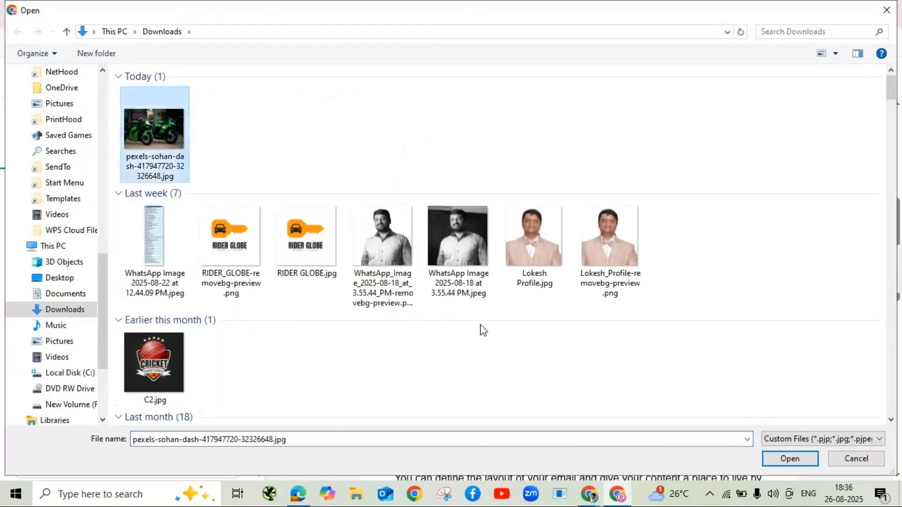
left_click(788, 459)
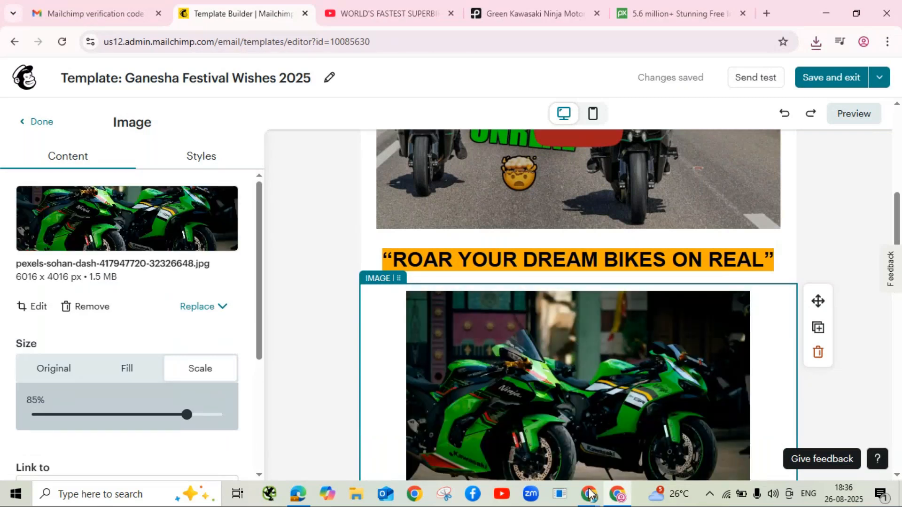
Step: Select the 'It's time to design your email' text, then open a new Chrome tab
scroll(649, 349, "down", 5)
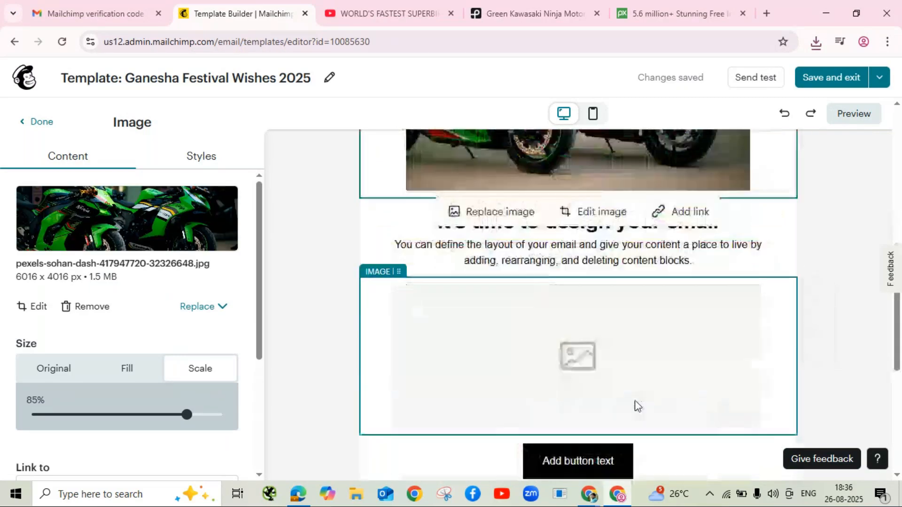
scroll(640, 399, "up", 2)
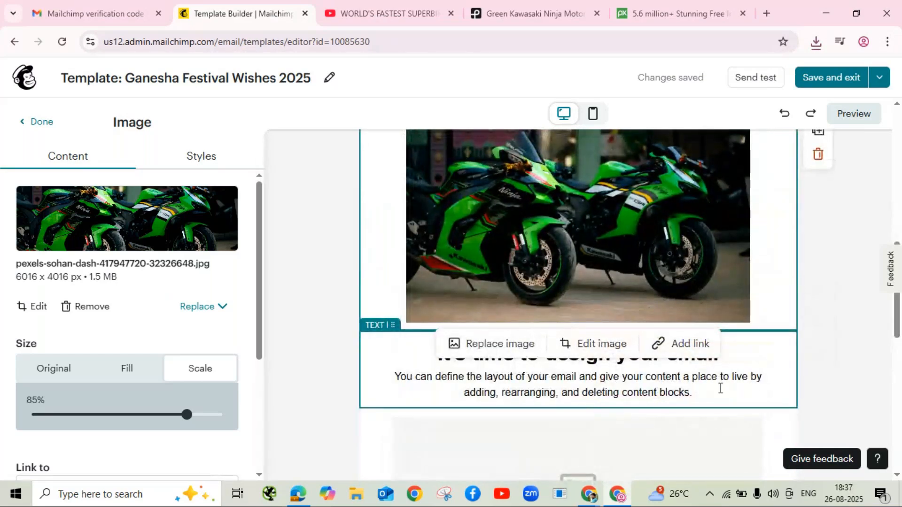
left_click(756, 378)
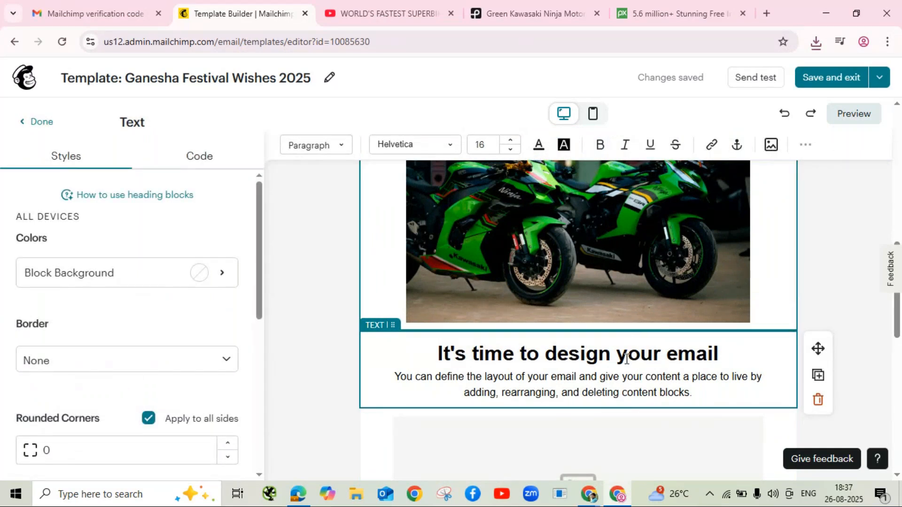
scroll(626, 360, "up", 3)
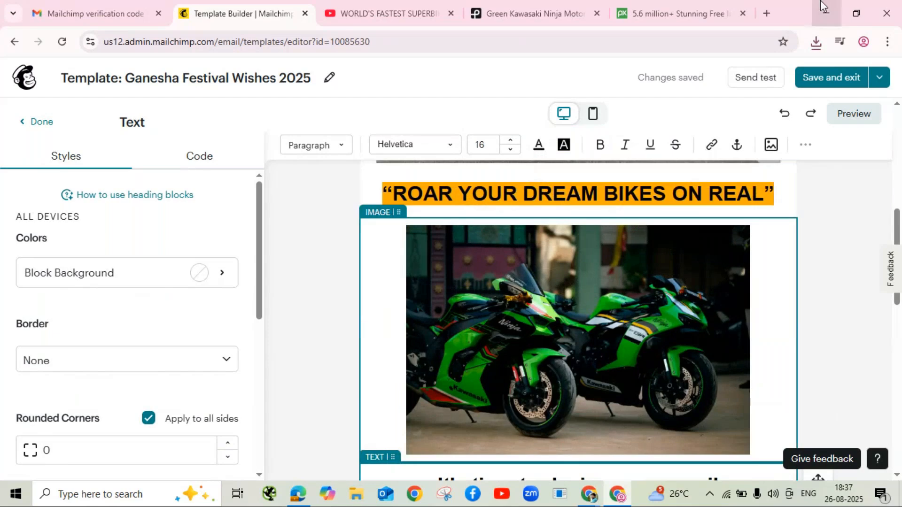
left_click(770, 15)
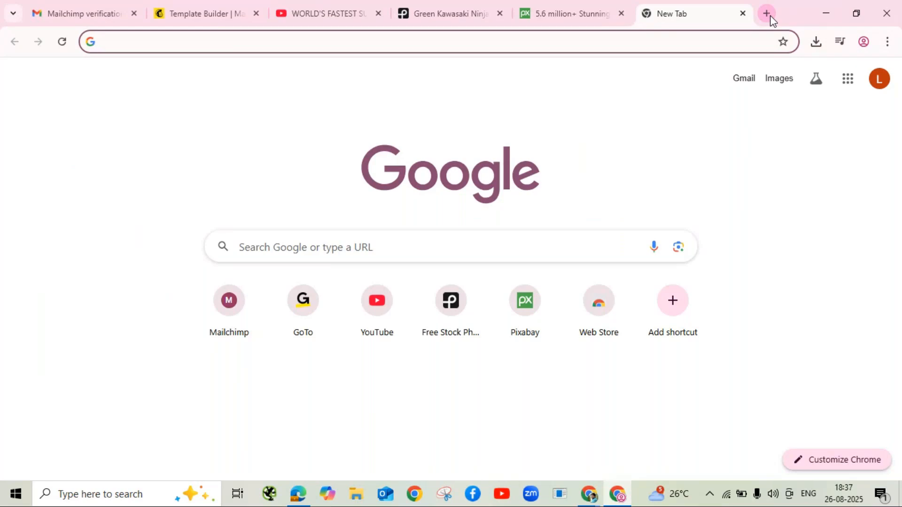
Step: Search Google for 'perplexity' and open the Perplexity website
type("p")
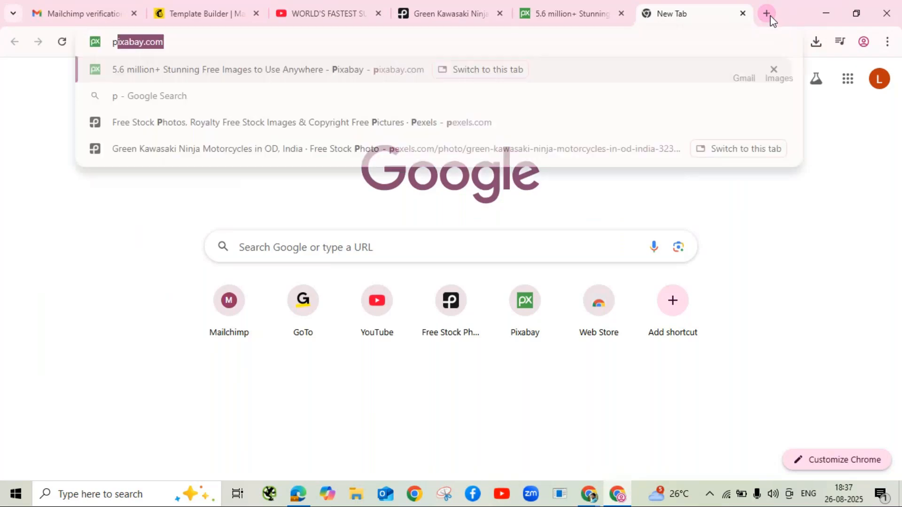
type("erple")
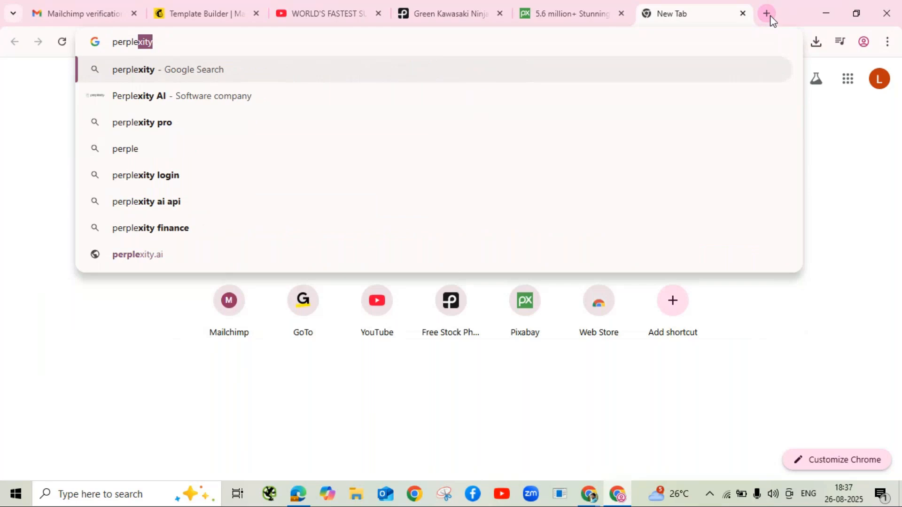
type("xity")
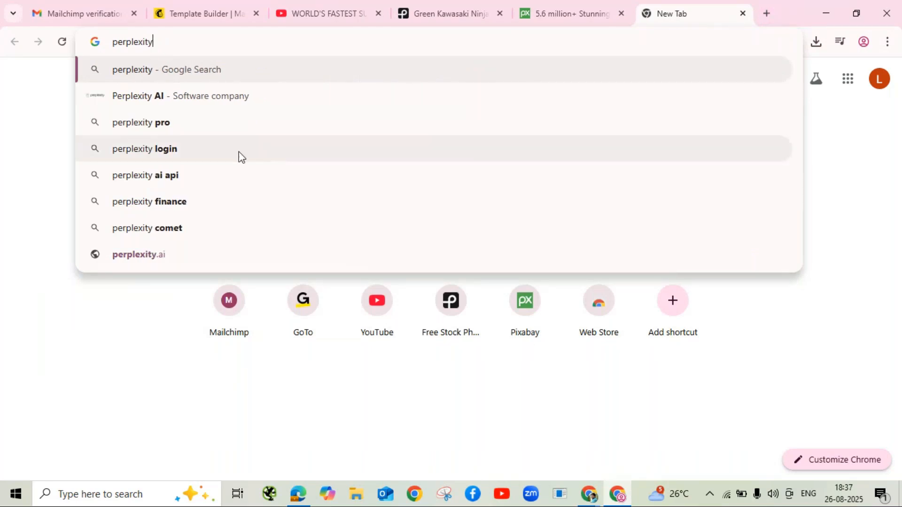
key("Return")
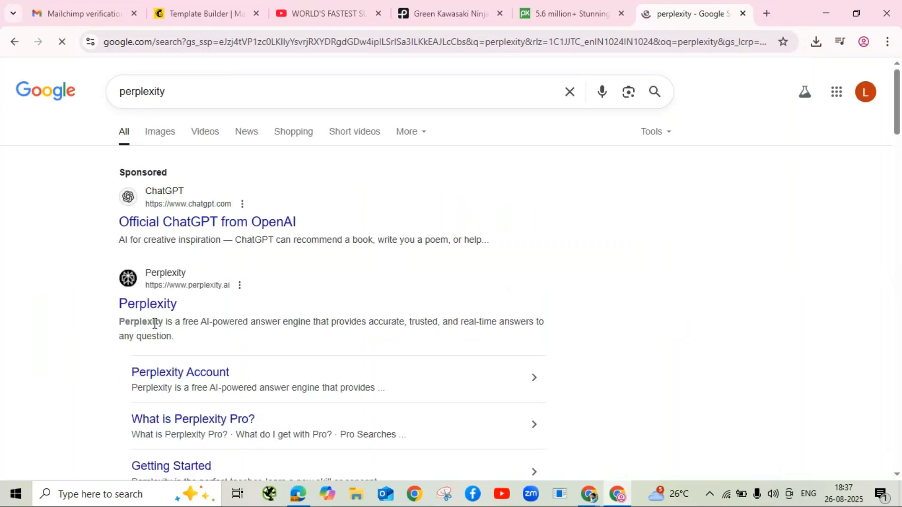
left_click(135, 307)
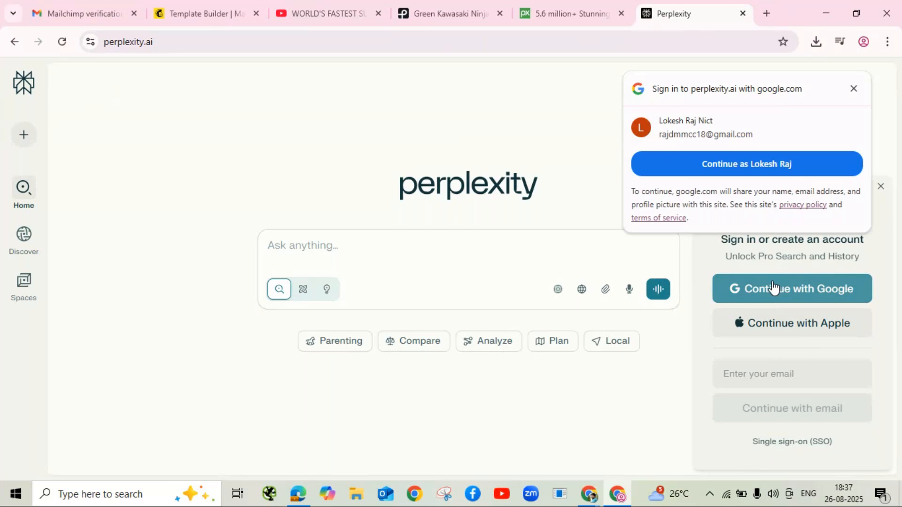
Step: Close the Google and Perplexity sign-in prompts and focus the Ask anything box
left_click(853, 89)
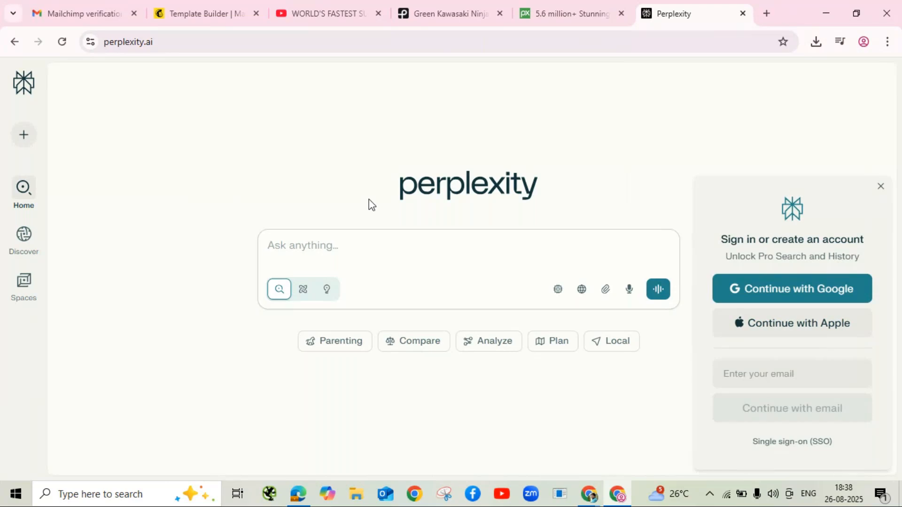
left_click(881, 188)
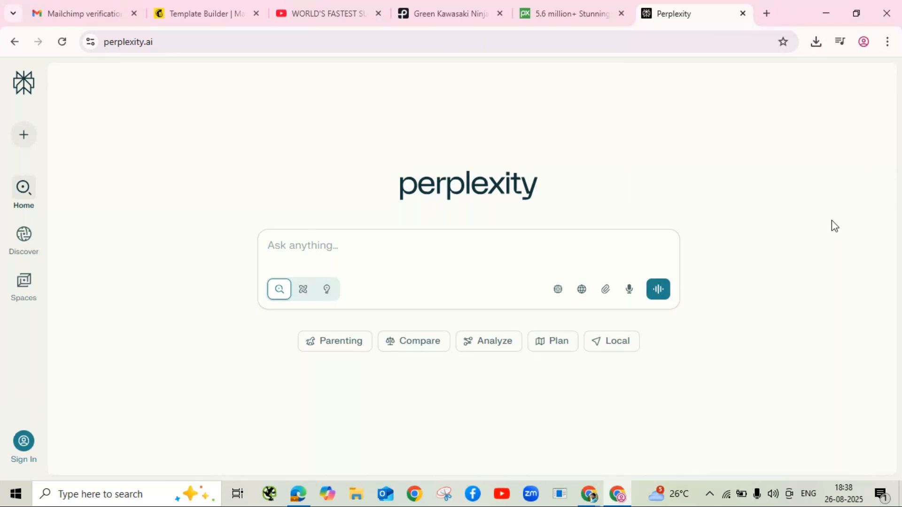
left_click(327, 250)
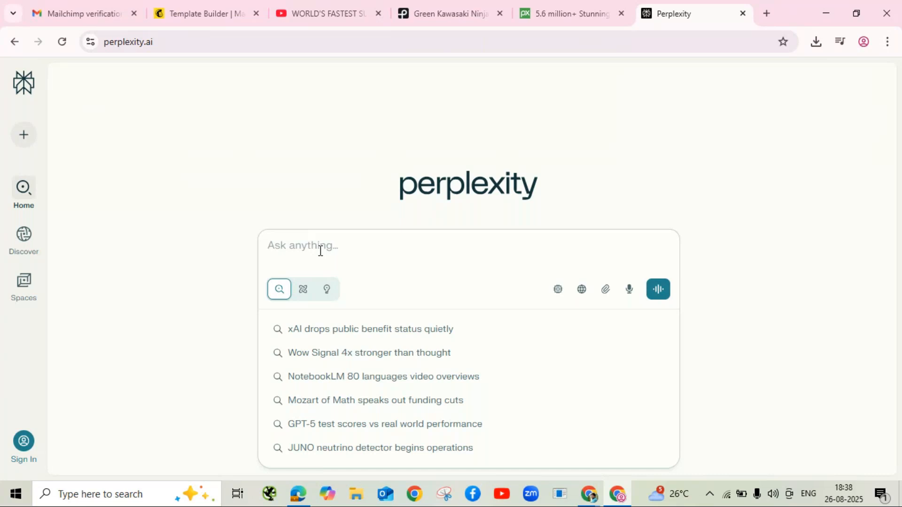
Step: Ask Perplexity 'explain about ninja bikes'
type("explai")
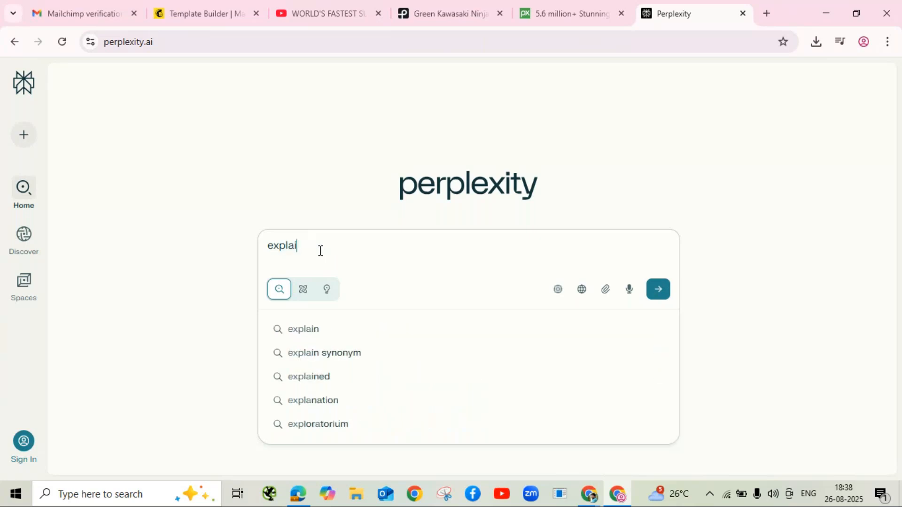
type("n abo")
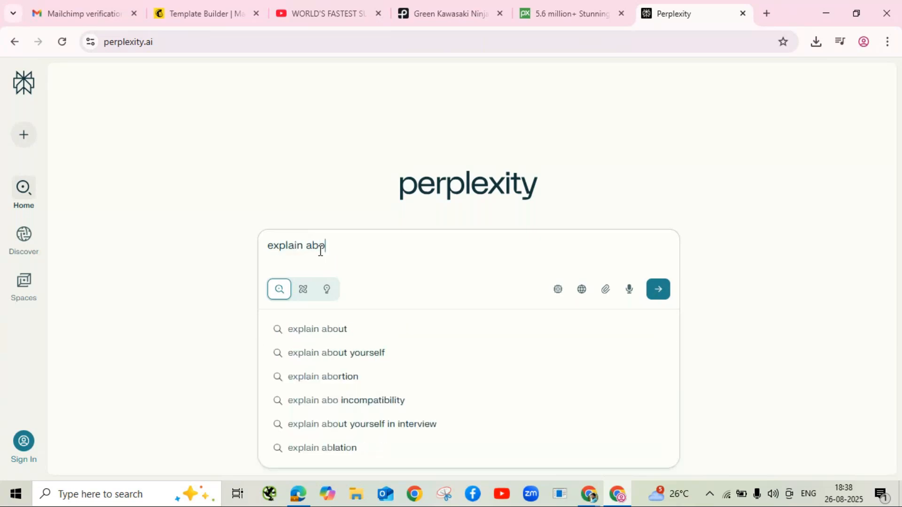
type("ut ")
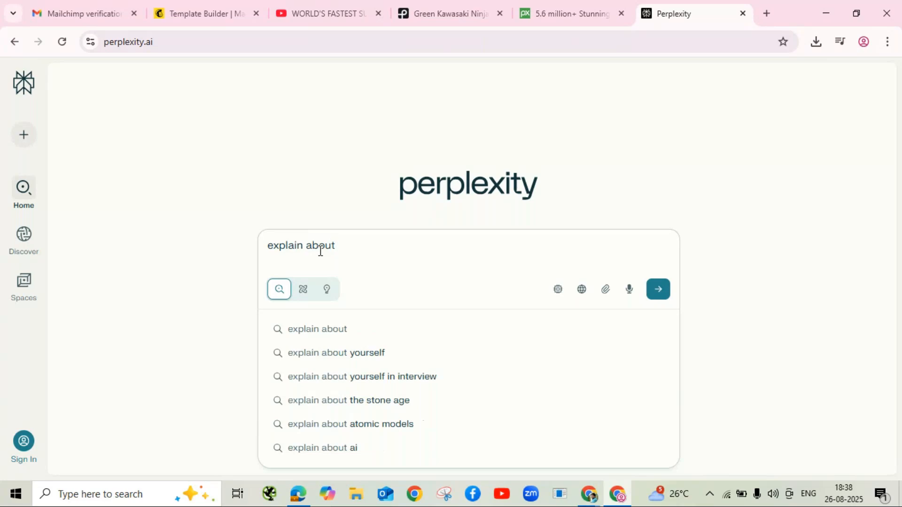
type("ninja")
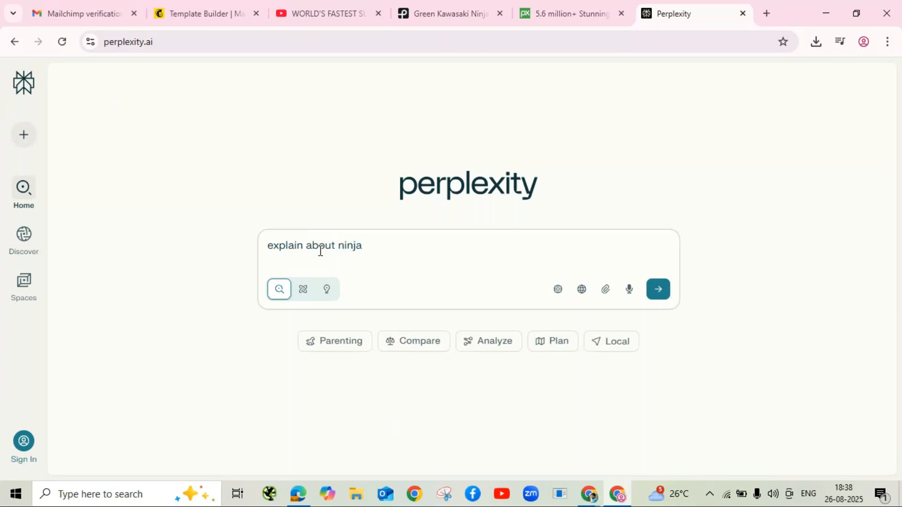
type(" bikes")
key("Return")
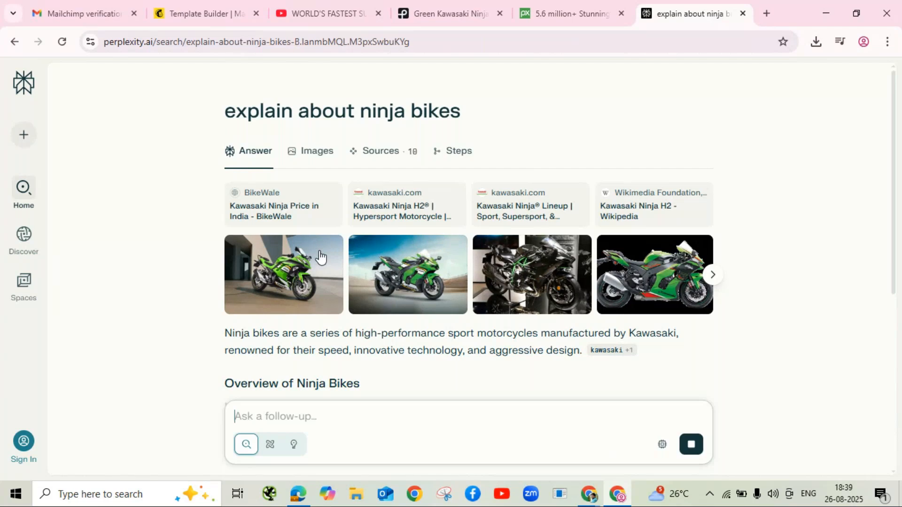
scroll(319, 257, "down", 3)
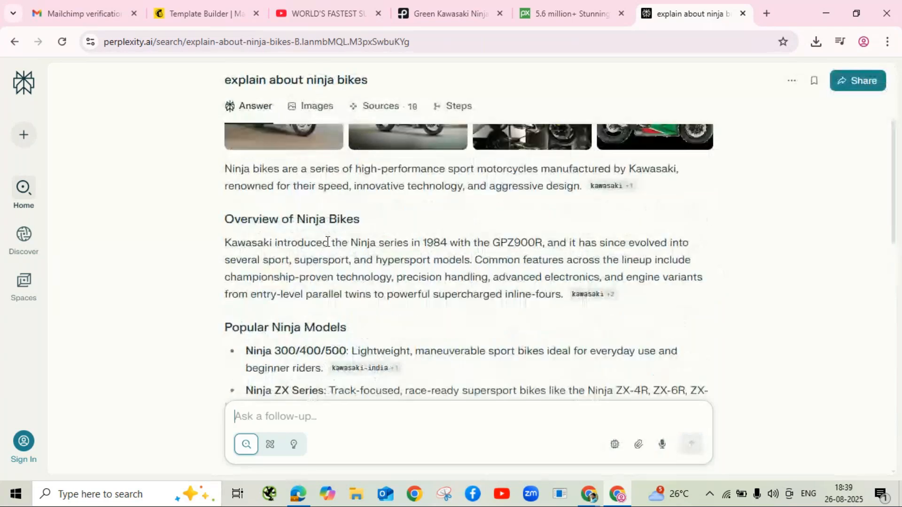
scroll(327, 241, "up", 1)
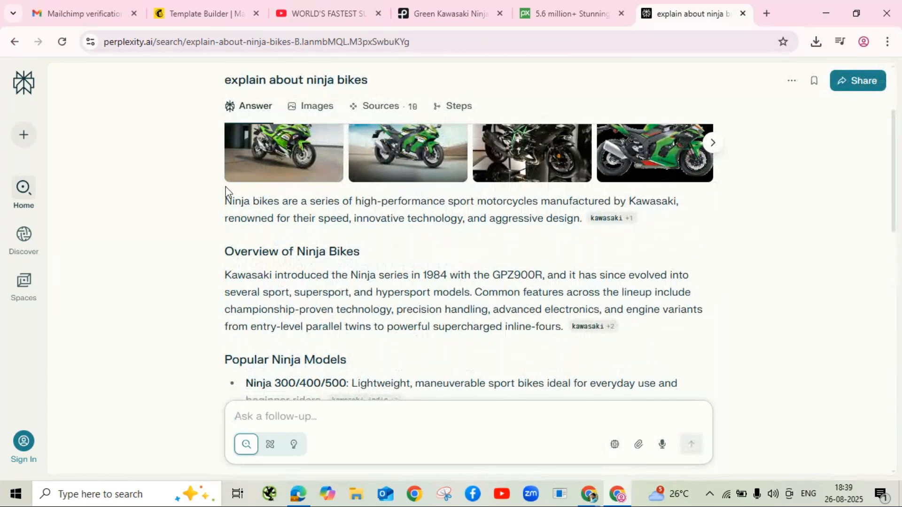
Step: Copy the answer's opening paragraph and return to Mailchimp
left_click_drag(226, 201, 585, 218)
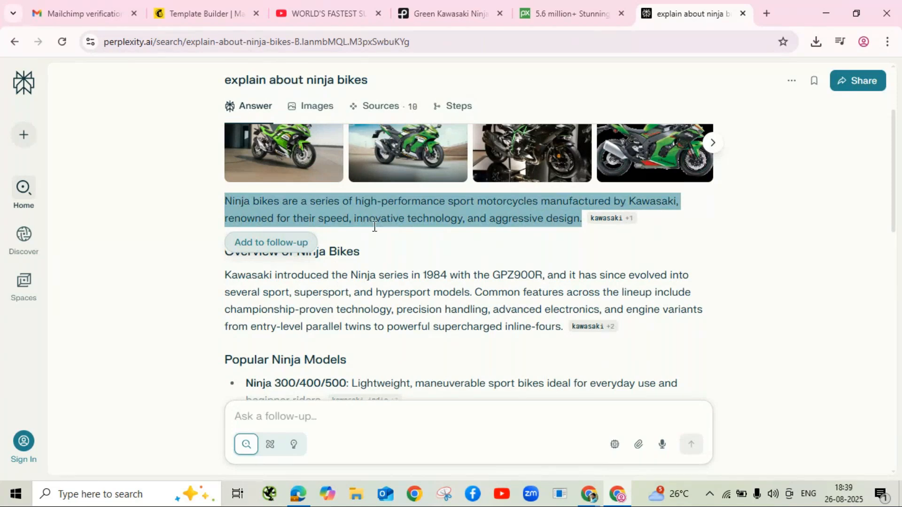
right_click(414, 211)
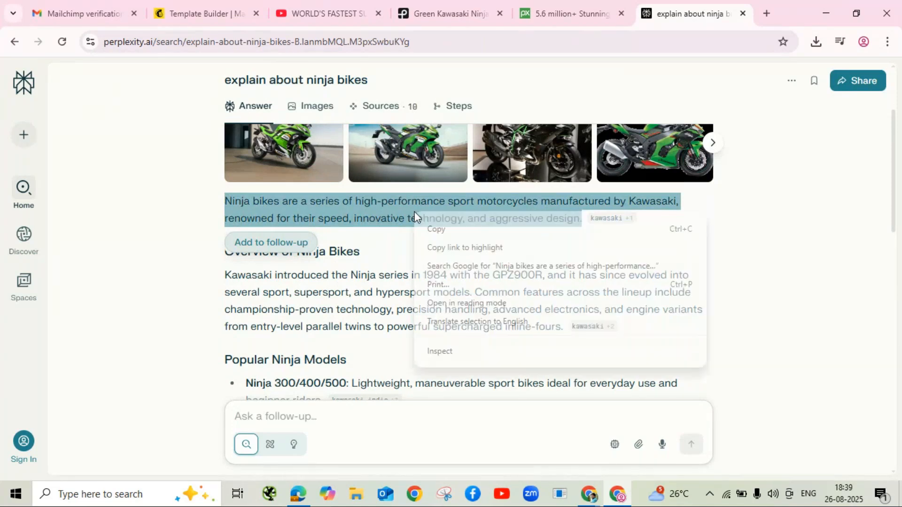
left_click(442, 229)
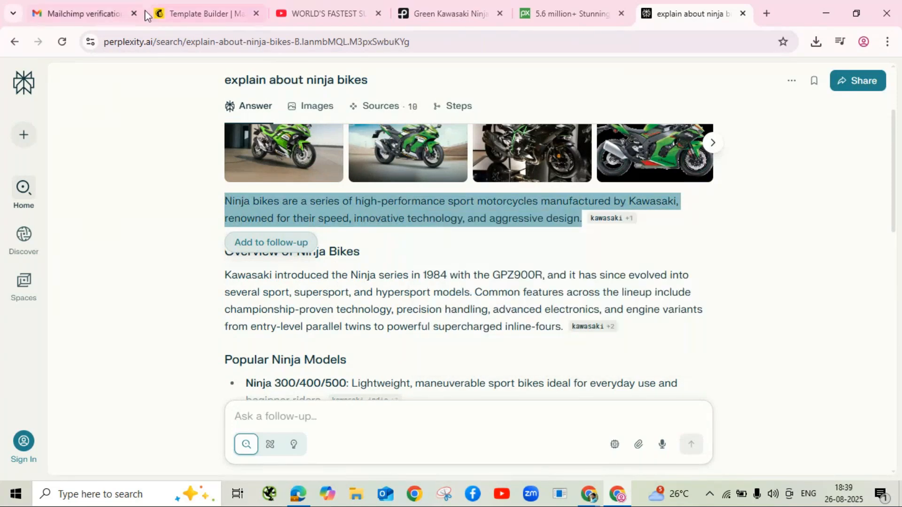
left_click(196, 14)
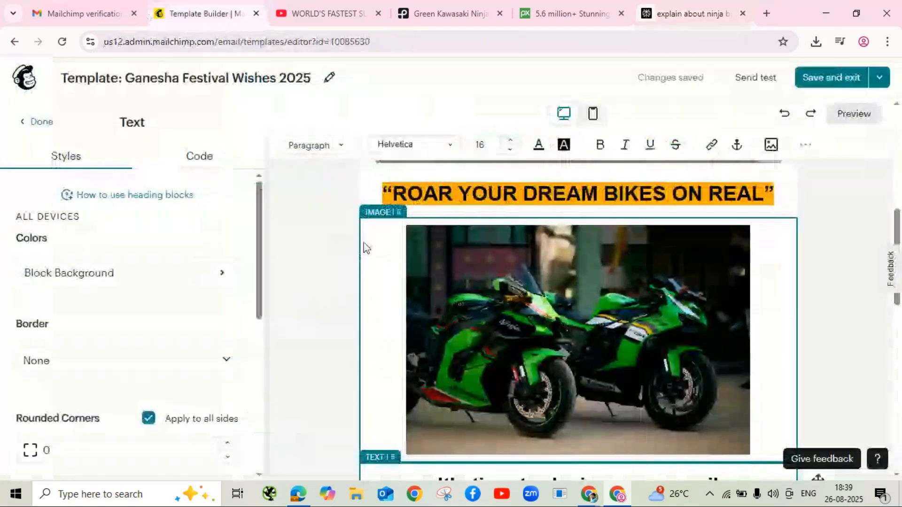
Step: Replace the placeholder paragraph with the copied Ninja bikes description
scroll(366, 248, "down", 5)
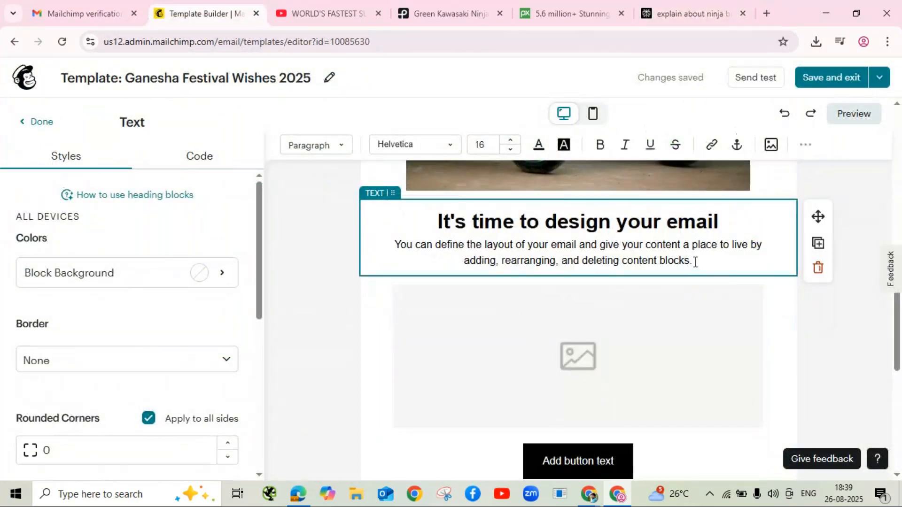
left_click_drag(695, 262, 354, 254)
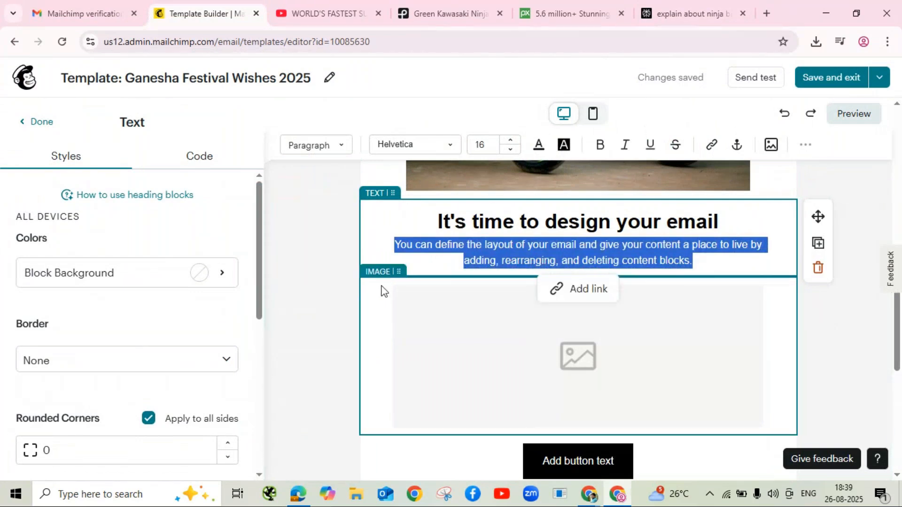
key("ctrl+v")
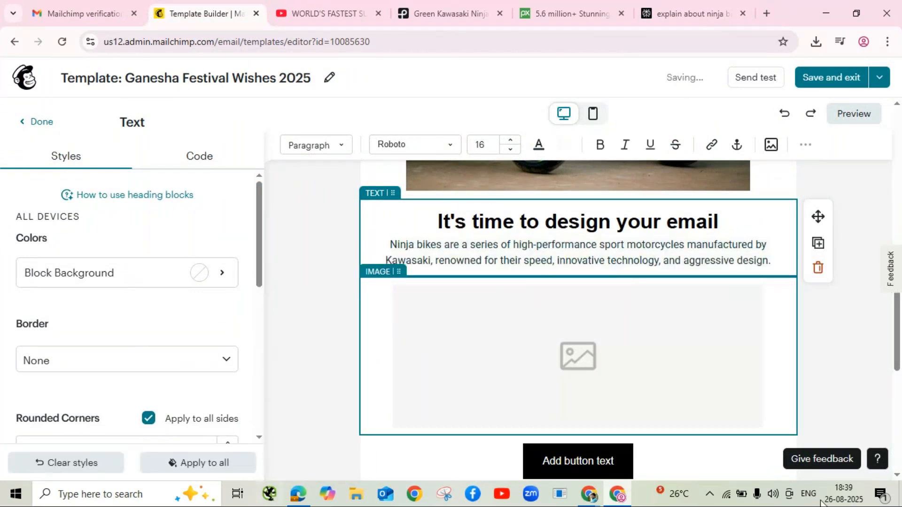
Step: Change the heading to 'Kawasaki Ninja' and finish editing the text block
left_click(722, 222)
key("BackSpace")
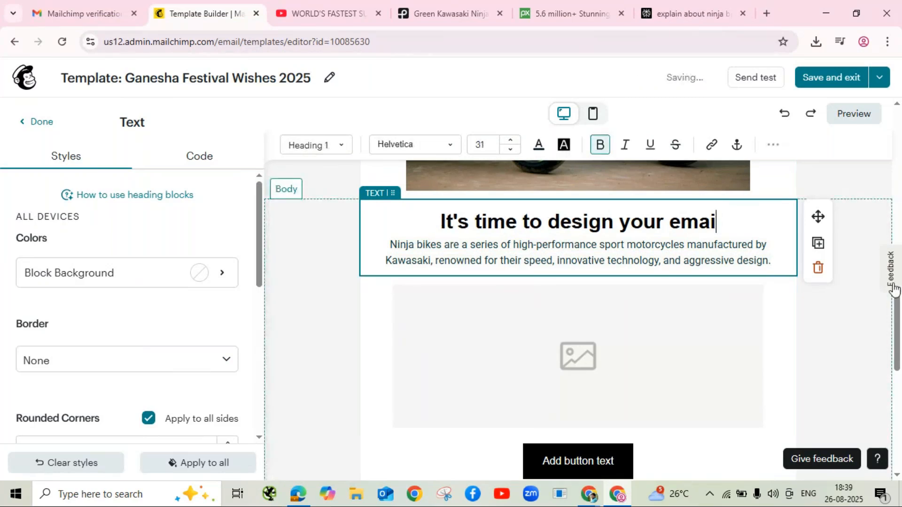
key("BackSpace")
key("BackSpace")
key("BackSpace")
key("BackSpace")
key("BackSpace")
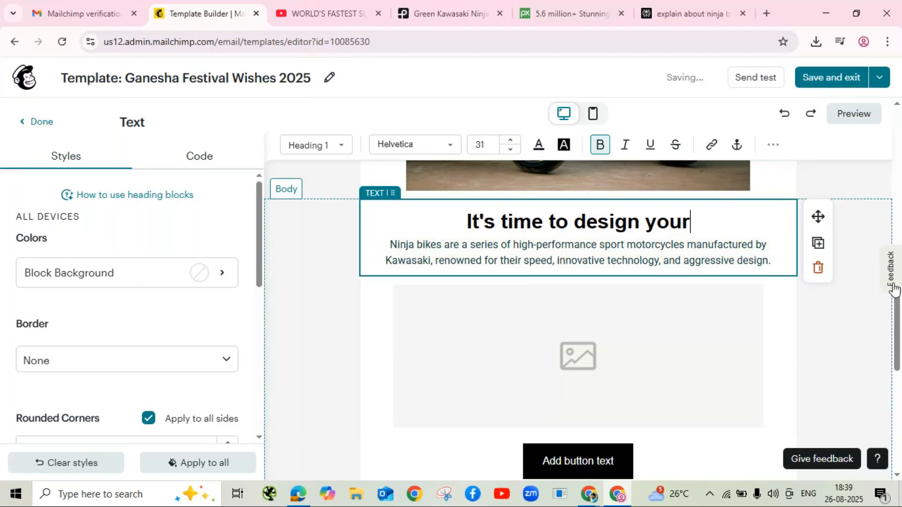
key("BackSpace")
key("BackSpace")
key("BackSpace")
key("BackSpace")
key("BackSpace")
key("BackSpace")
key("BackSpace")
key("BackSpace")
key("BackSpace")
key("BackSpace")
key("BackSpace")
key("BackSpace")
key("BackSpace")
key("BackSpace")
key("BackSpace")
key("BackSpace")
key("BackSpace")
key("BackSpace")
key("BackSpace")
key("BackSpace")
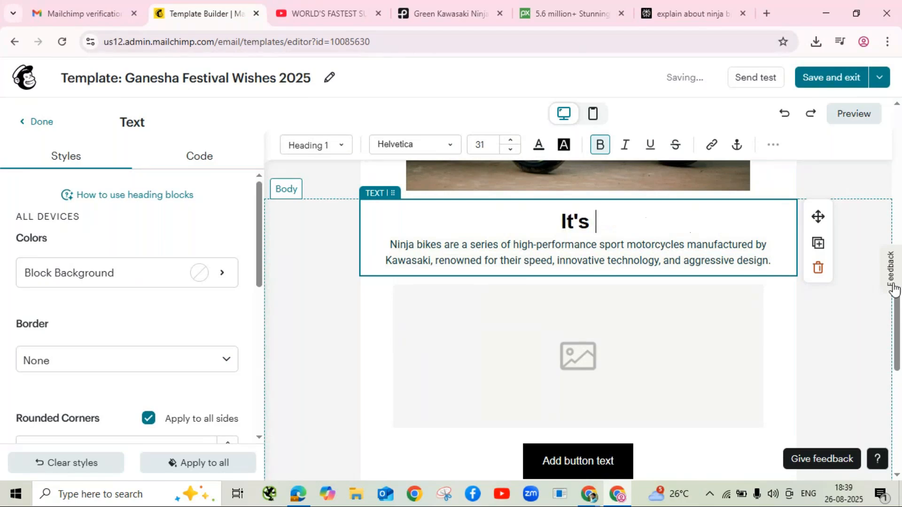
key("BackSpace")
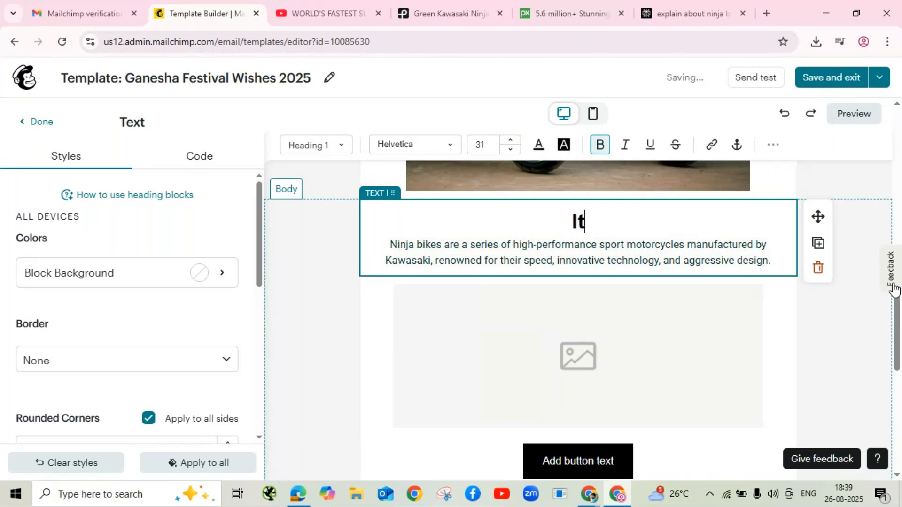
key("BackSpace")
key("BackSpace")
type("Kaw")
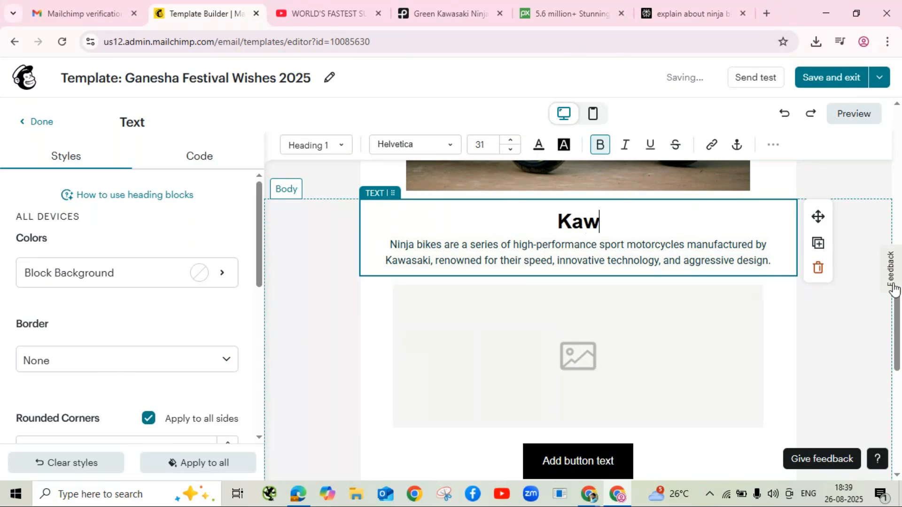
type("asaki ")
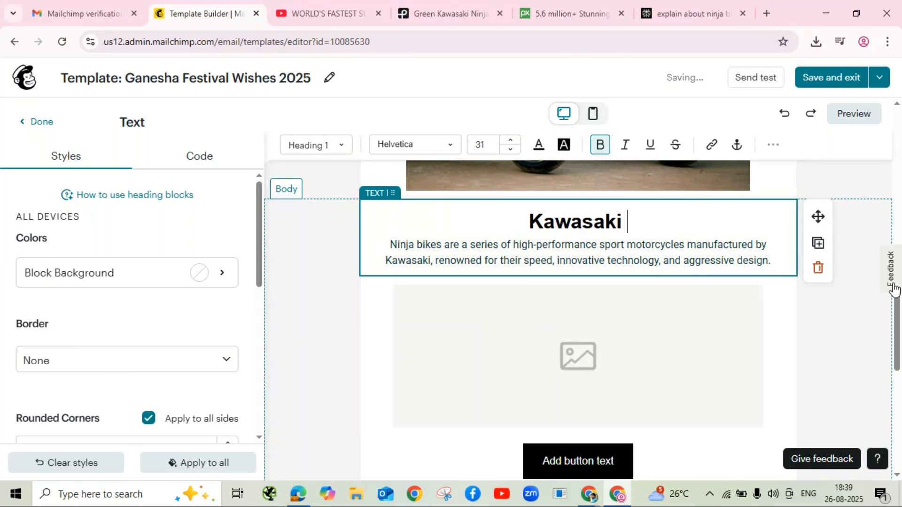
type("Ninja")
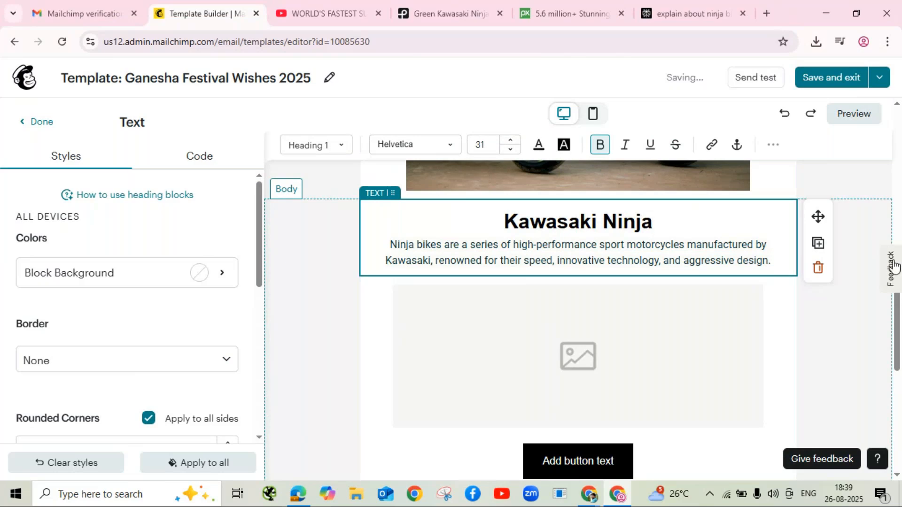
left_click(326, 277)
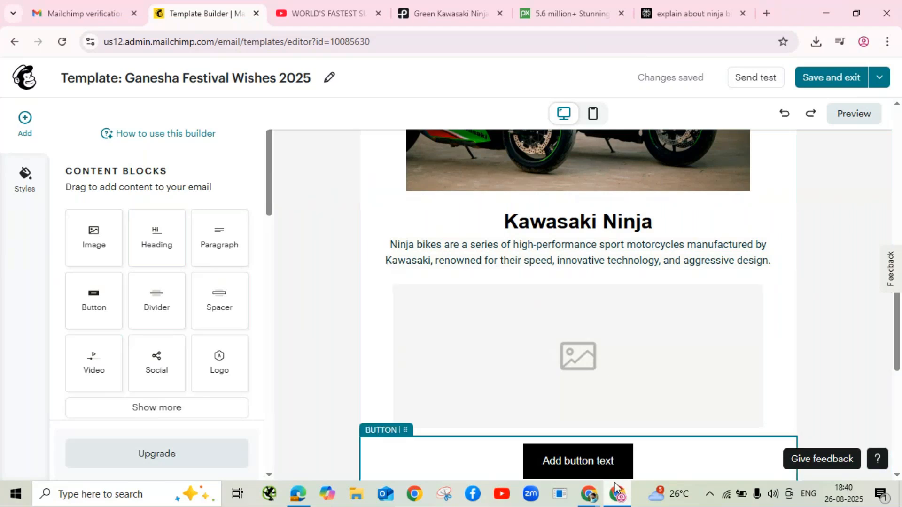
mouse_move(590, 501)
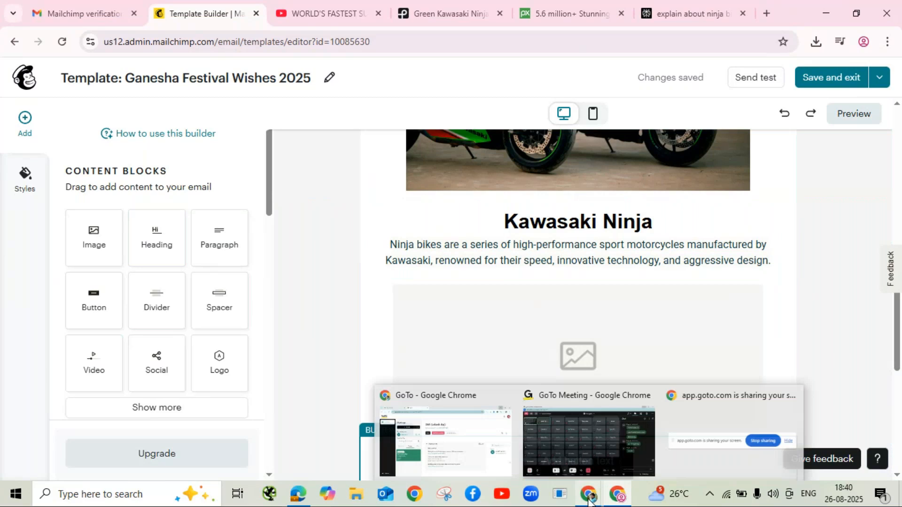
left_click(607, 445)
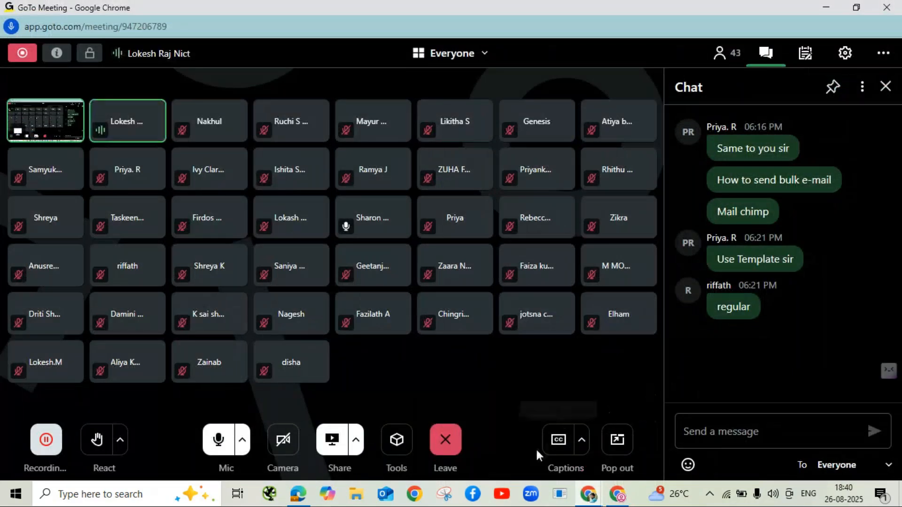
left_click(600, 494)
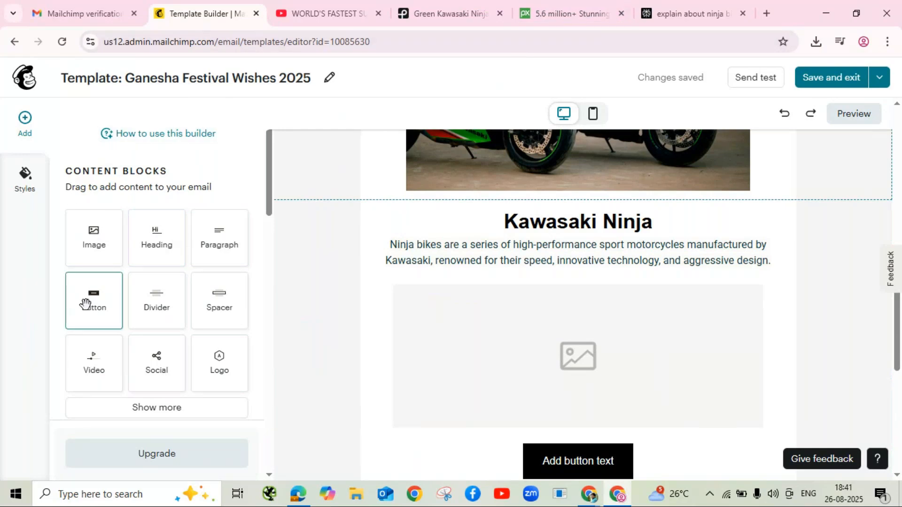
Step: Add a Button block below the Kawasaki Ninja description, preparing to enter its link
left_click_drag(86, 304, 588, 265)
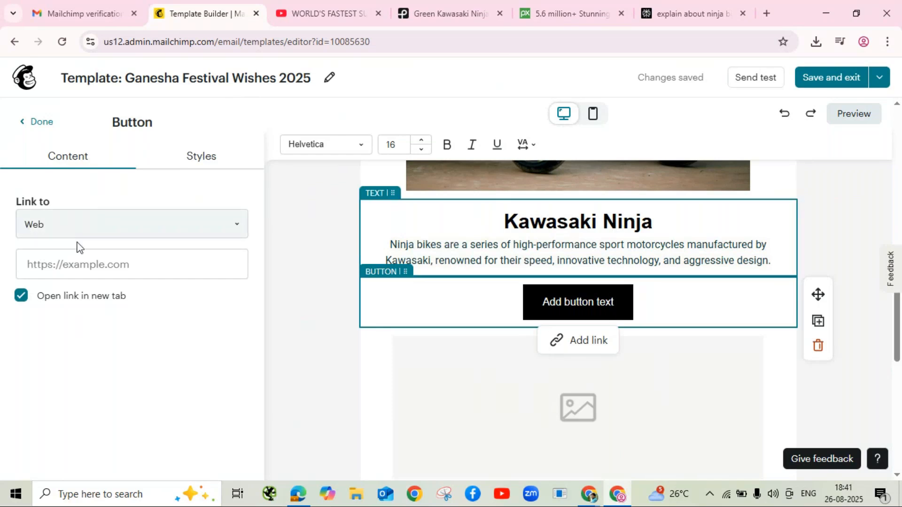
left_click(147, 264)
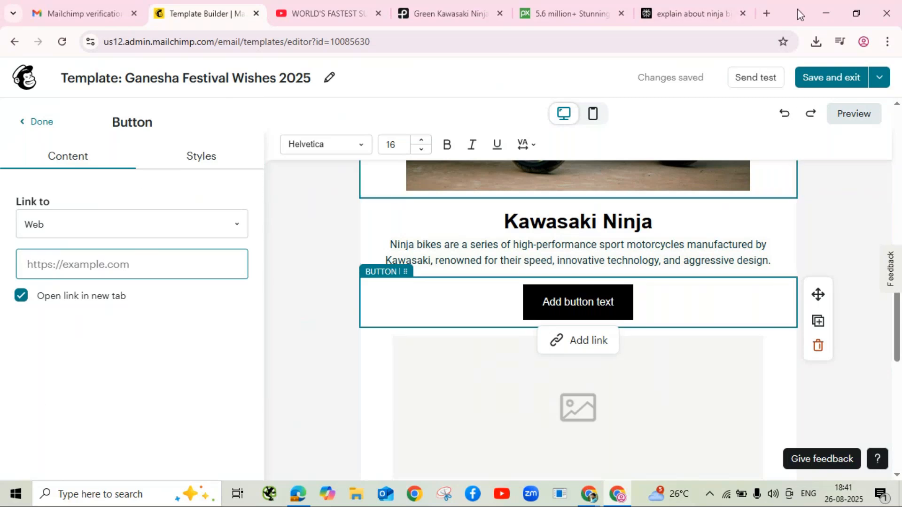
left_click(588, 493)
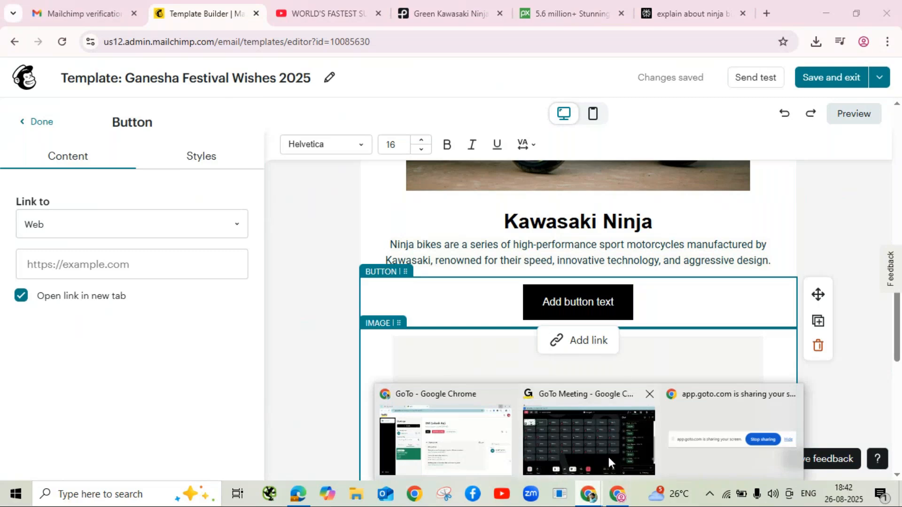
left_click(506, 450)
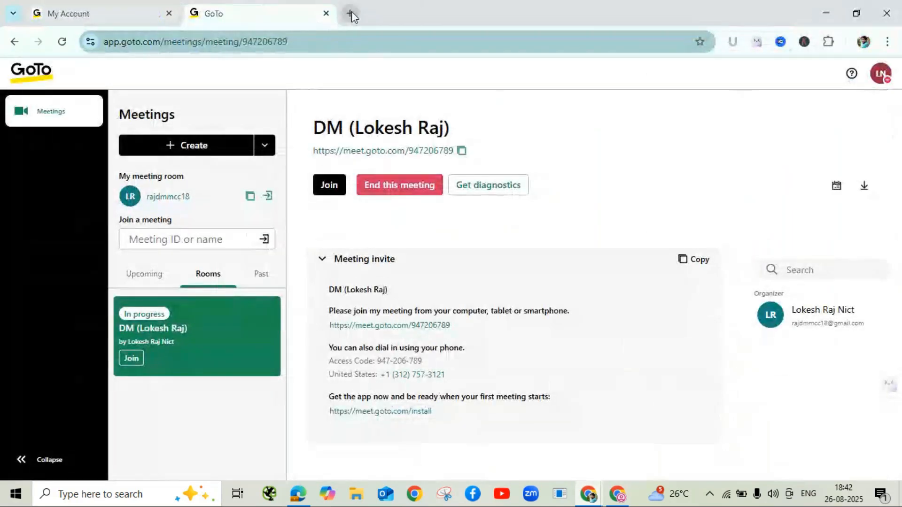
Step: Open Google Forms in a new browser tab
left_click(350, 12)
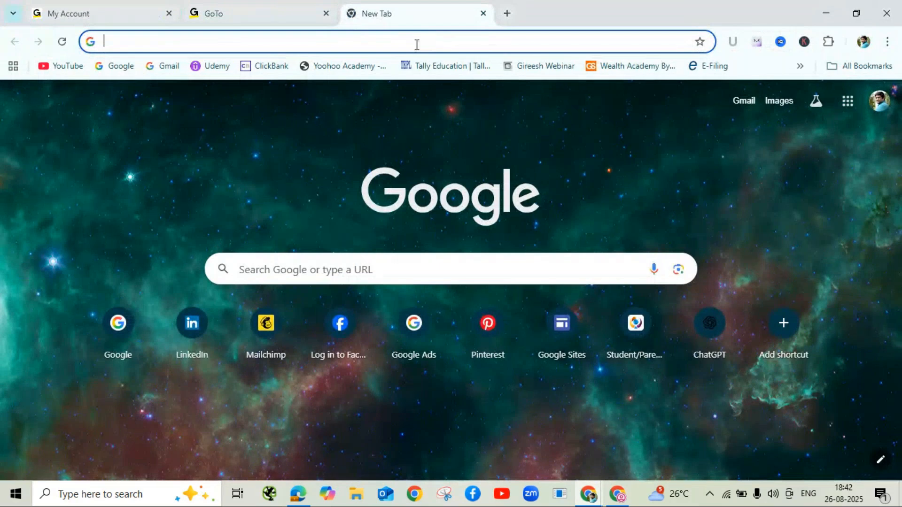
type("docs.google.com/forms")
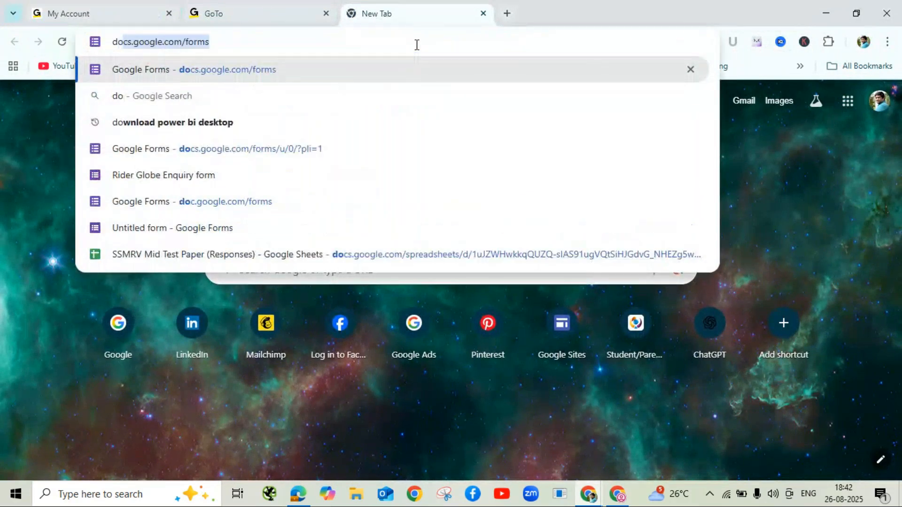
key("Return")
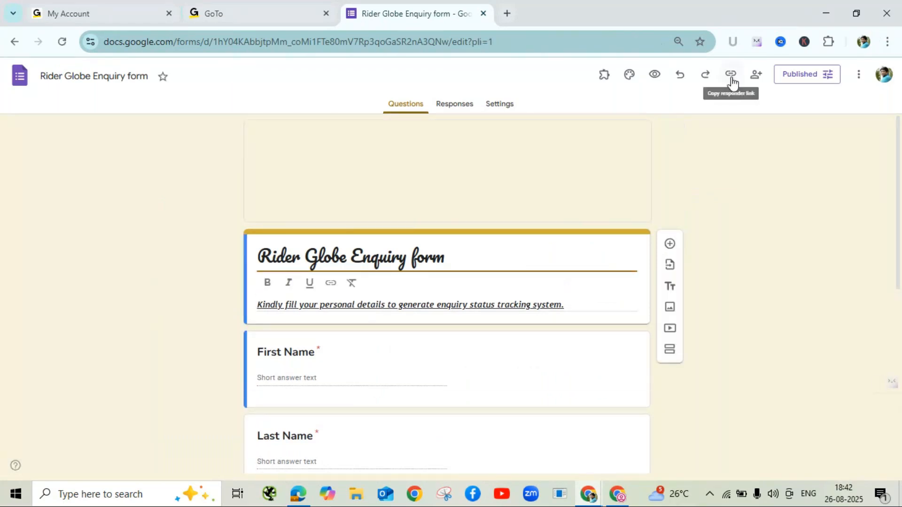
Step: Copy the Rider Globe Enquiry form's shortened responder link and return to the button's link field
left_click(731, 76)
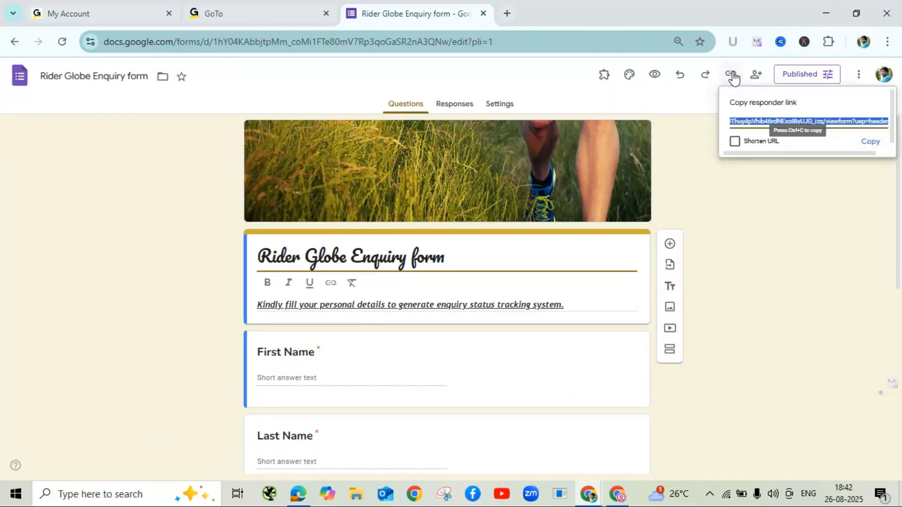
left_click(735, 143)
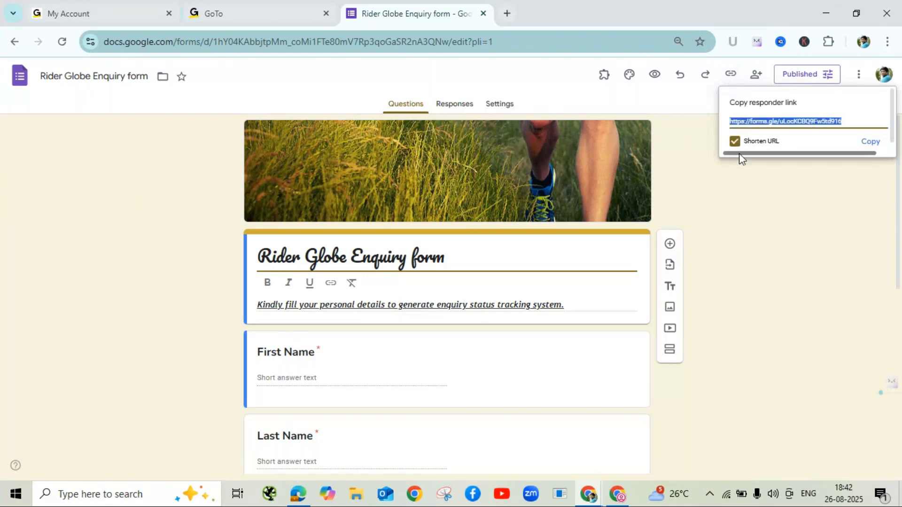
left_click(870, 142)
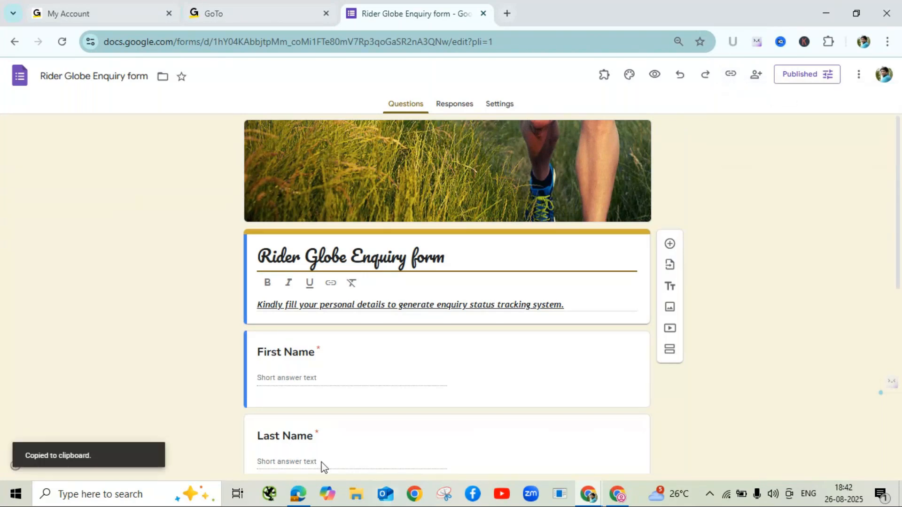
left_click(617, 493)
left_click(118, 256)
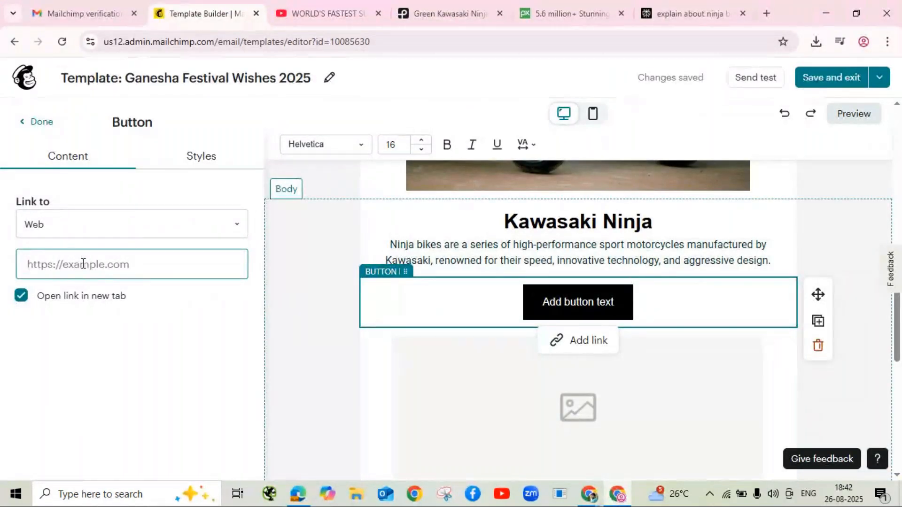
Step: Link the new button to the form's forms.gle address and relabel it 'Book Now'
key("ctrl+v")
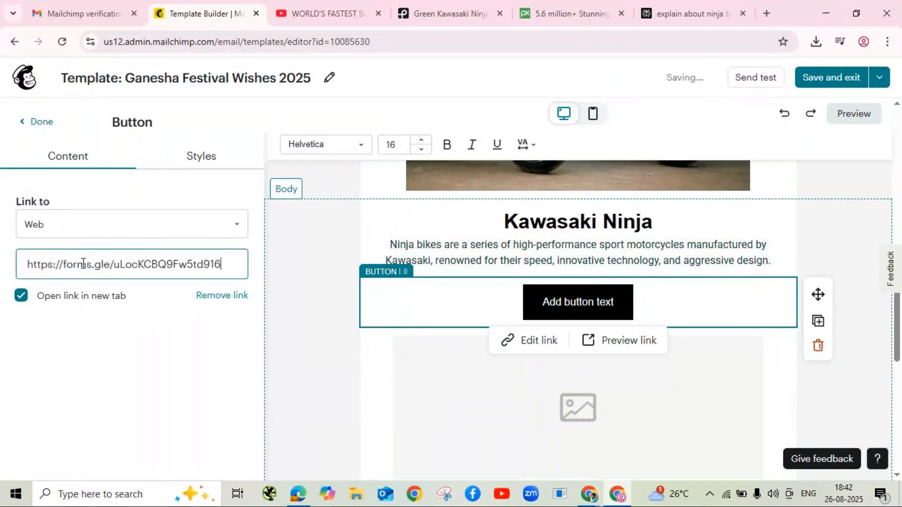
left_click(601, 302)
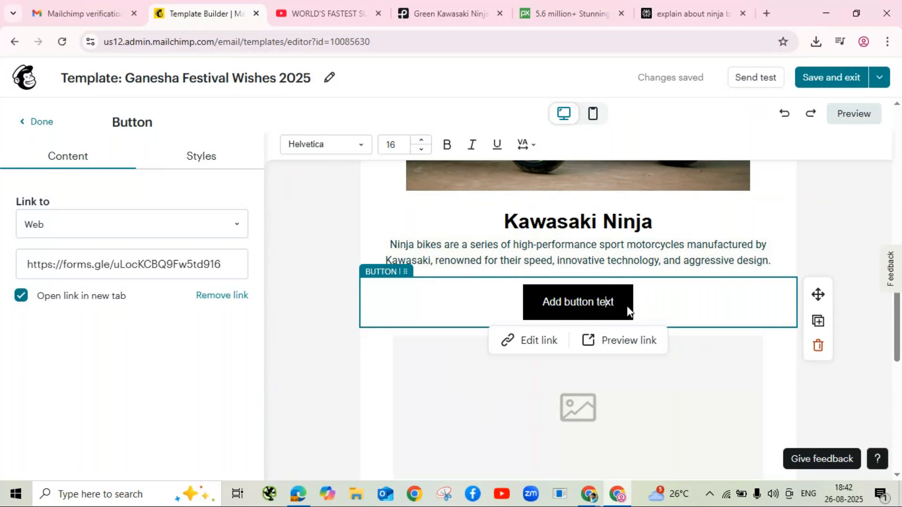
key("BackSpace")
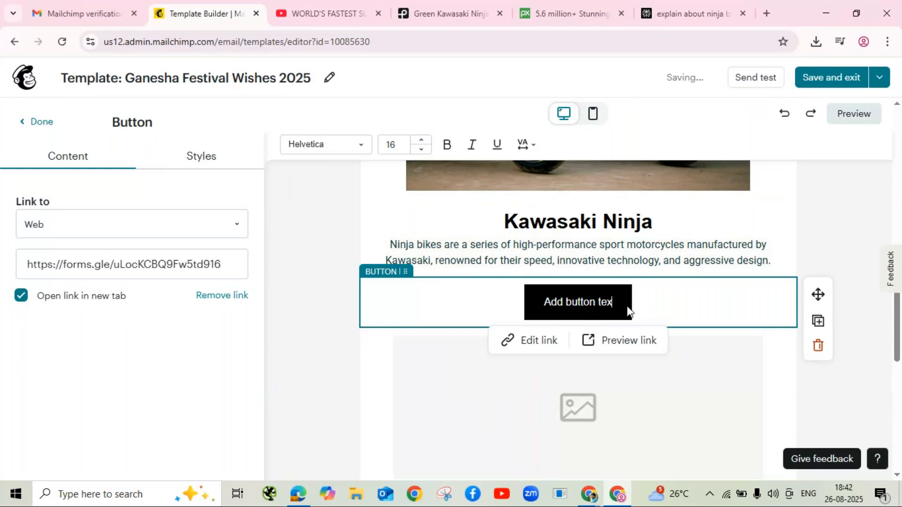
key("BackSpace")
key("BackSpace")
key("BackSpace")
key("BackSpace")
key("BackSpace")
key("BackSpace")
key("BackSpace")
key("BackSpace")
key("BackSpace")
key("BackSpace")
key("BackSpace")
key("BackSpace")
key("BackSpace")
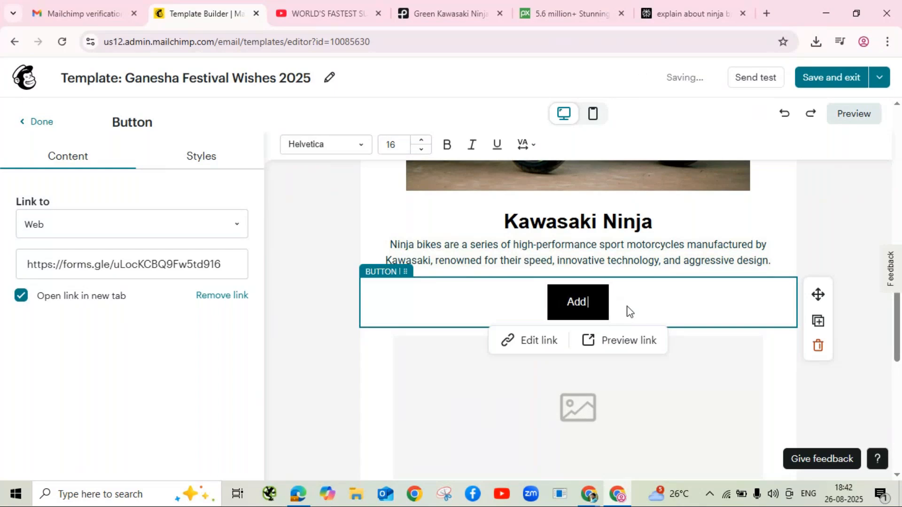
key("BackSpace")
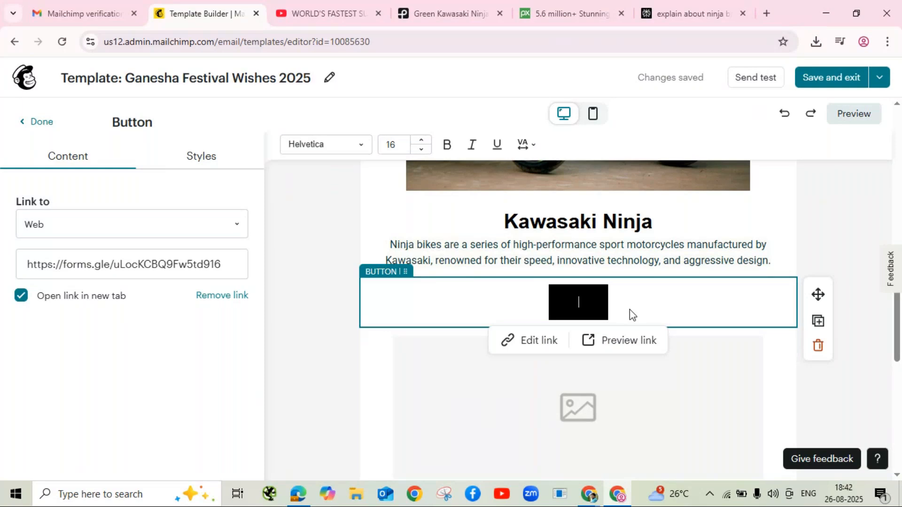
type("Enq")
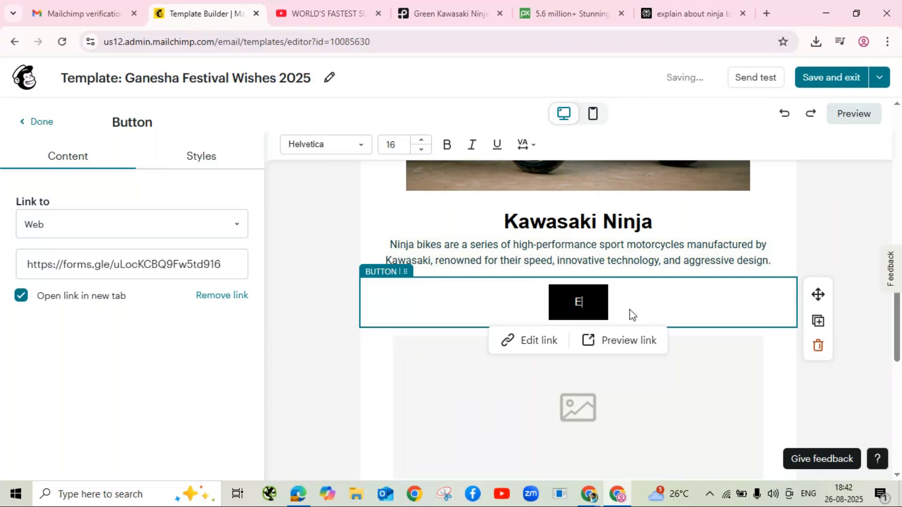
key("BackSpace")
key("BackSpace")
type("Book")
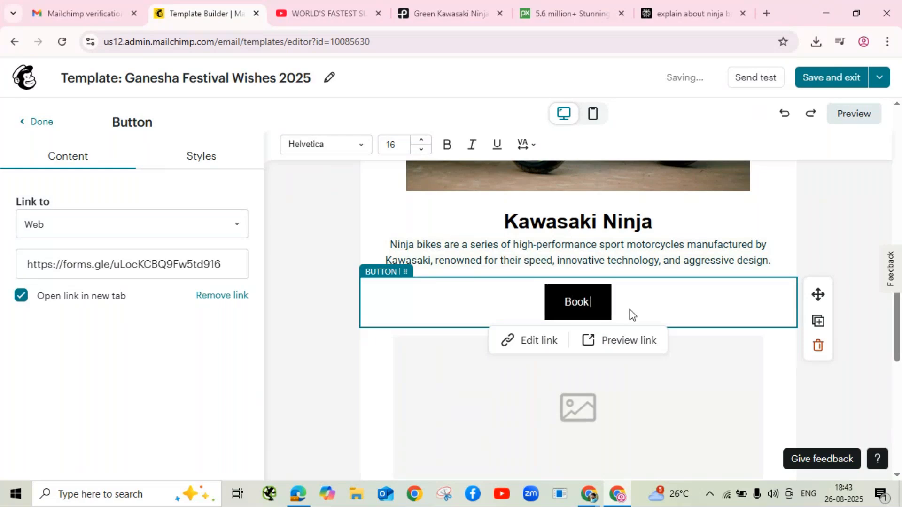
type(" Now")
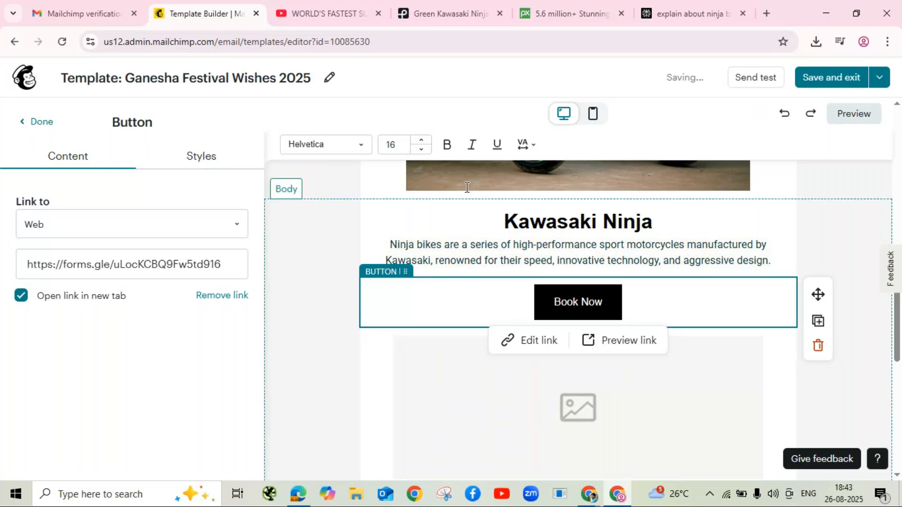
left_click(201, 162)
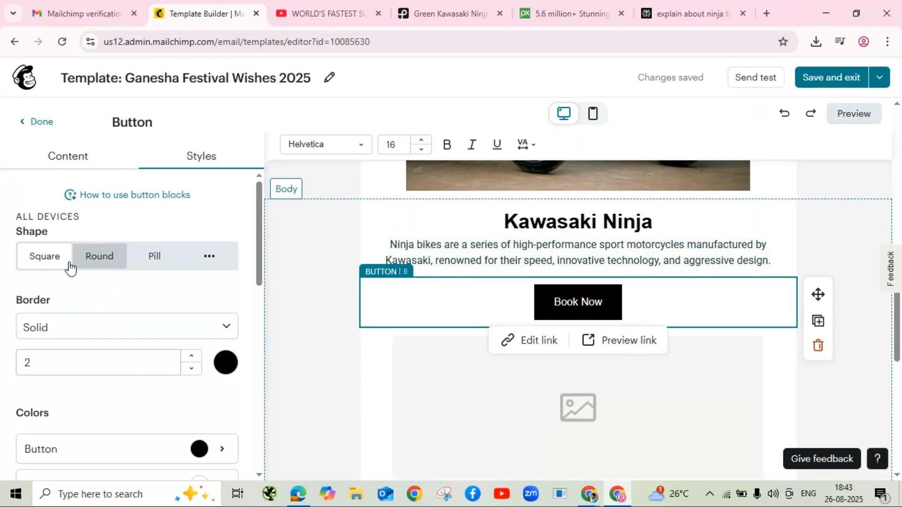
Step: Give the Book Now button pill-shaped ends and a green border
left_click(95, 262)
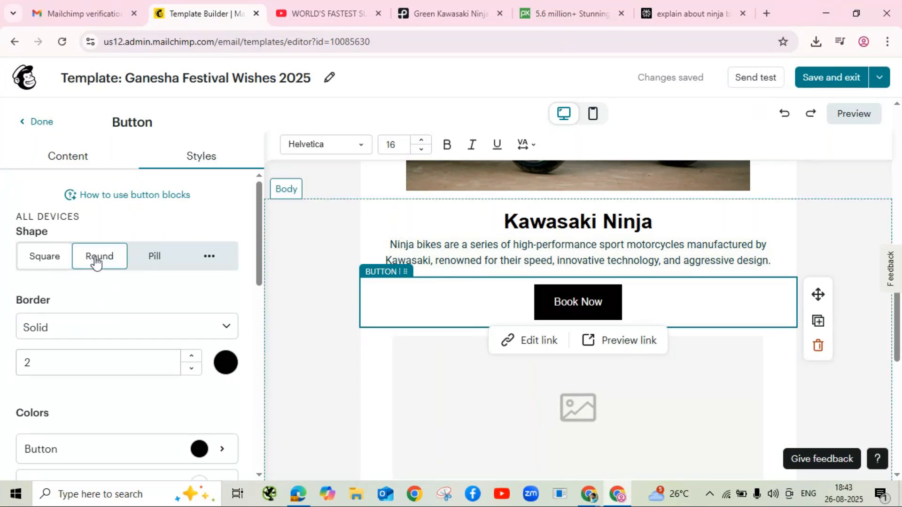
left_click(149, 259)
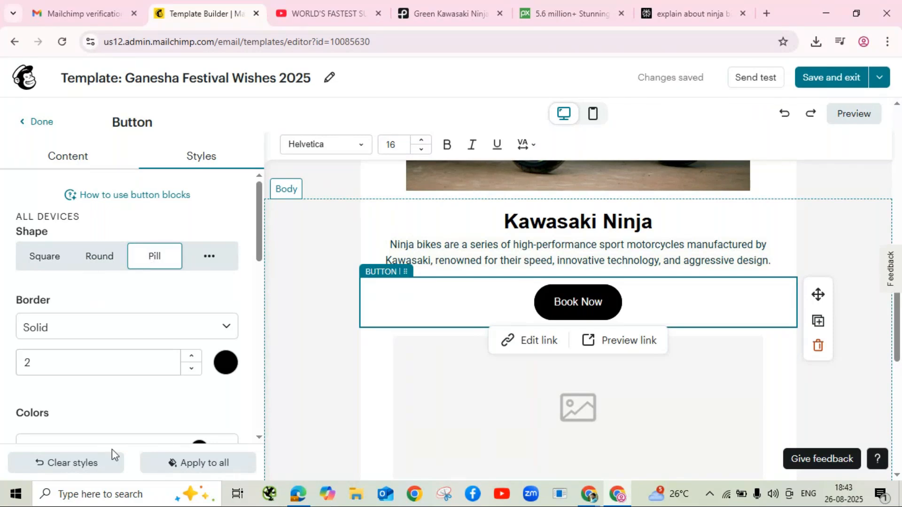
left_click(226, 363)
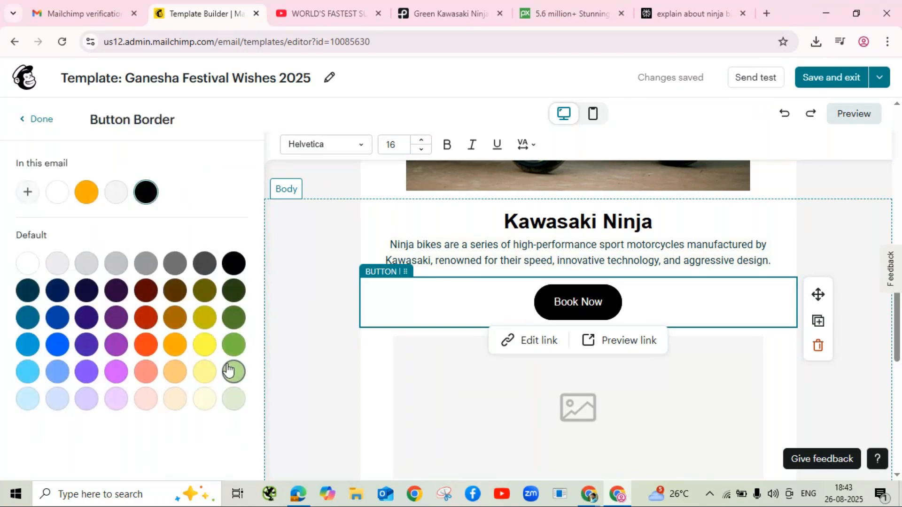
left_click(234, 347)
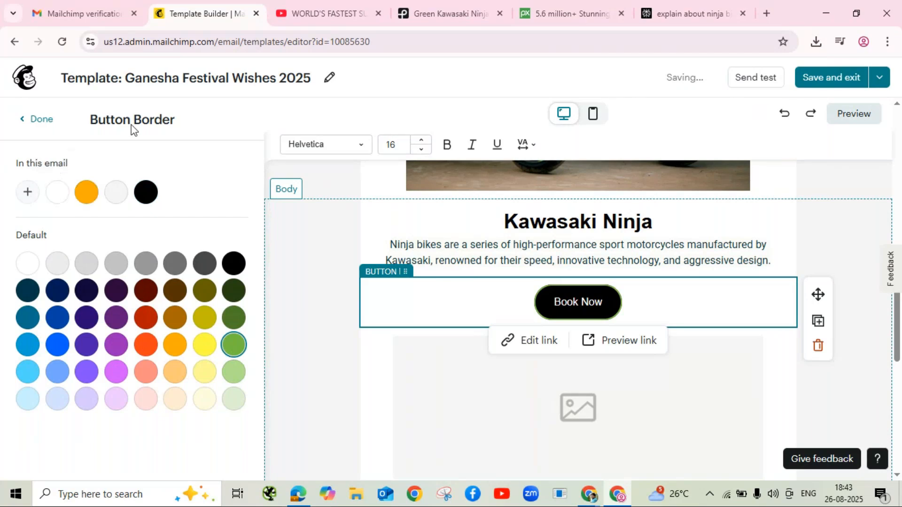
left_click(37, 118)
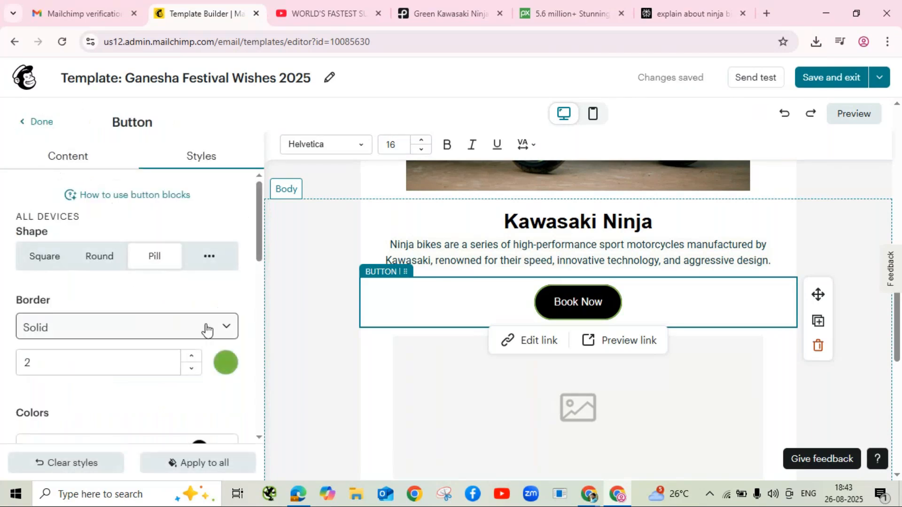
scroll(146, 313, "down", 4)
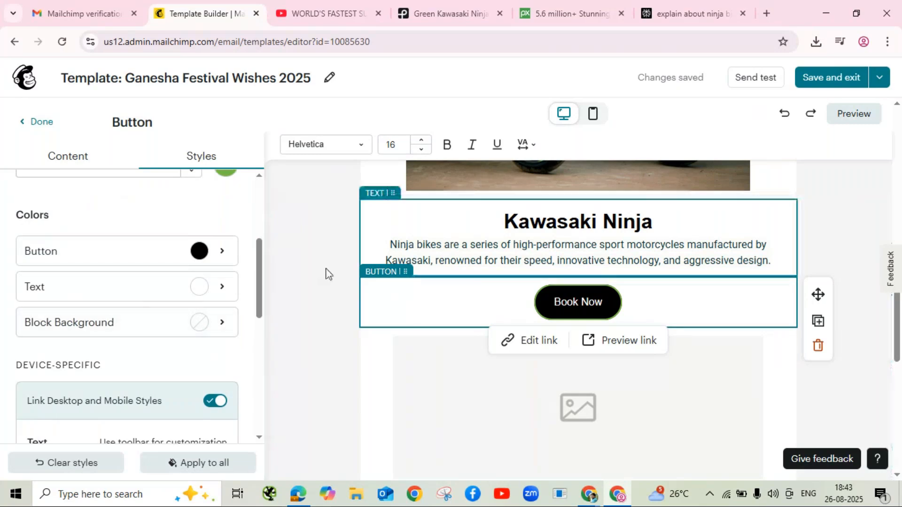
left_click(200, 252)
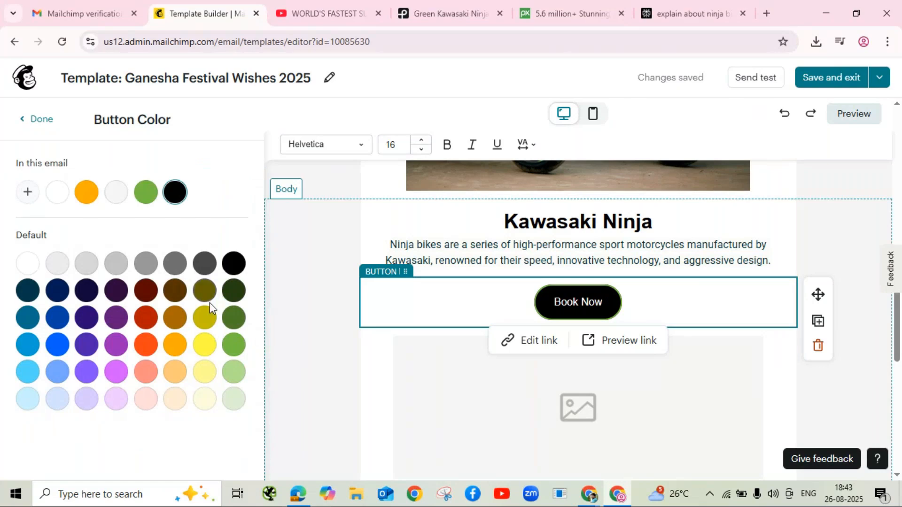
Step: Try olive, black, red, indigo and brown fills, then settle on dark purple for Book Now
left_click(210, 324)
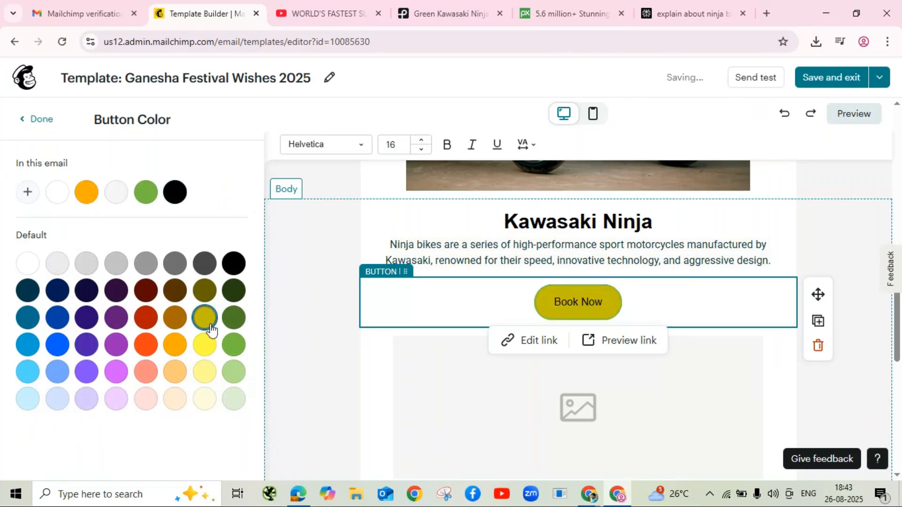
left_click(233, 264)
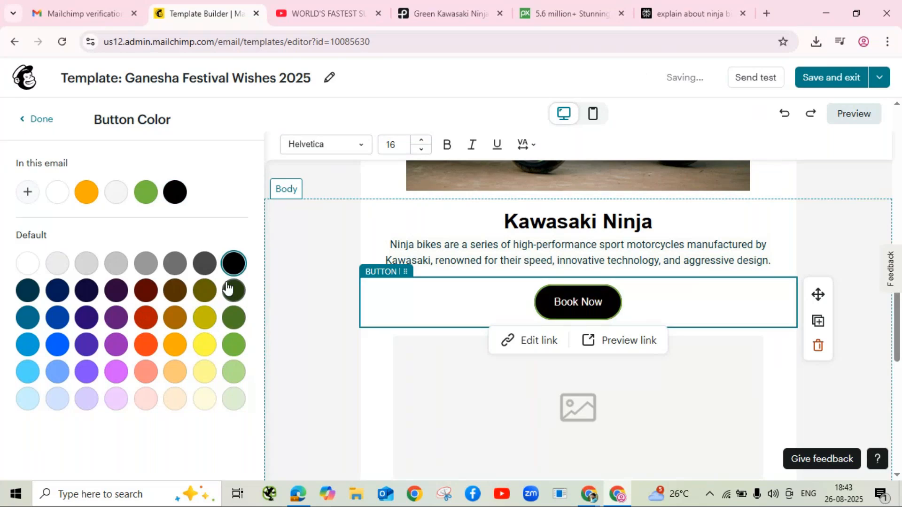
left_click(149, 297)
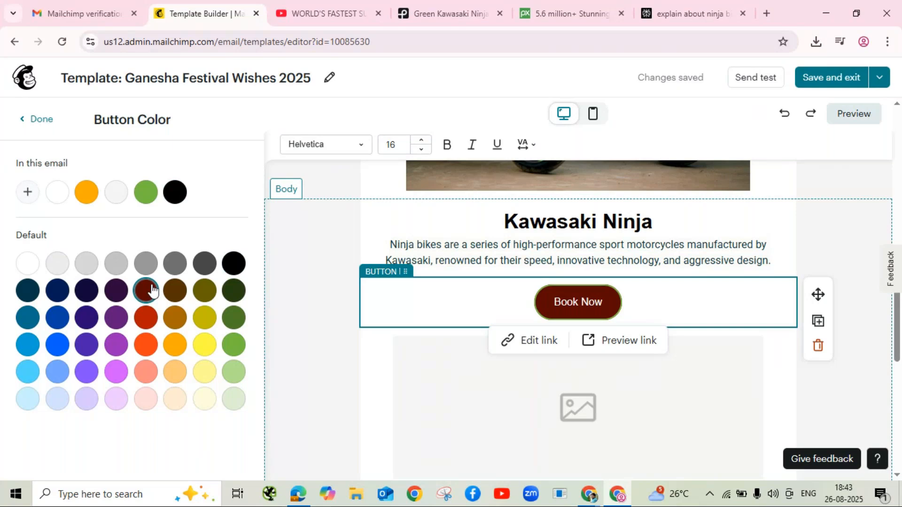
left_click(89, 292)
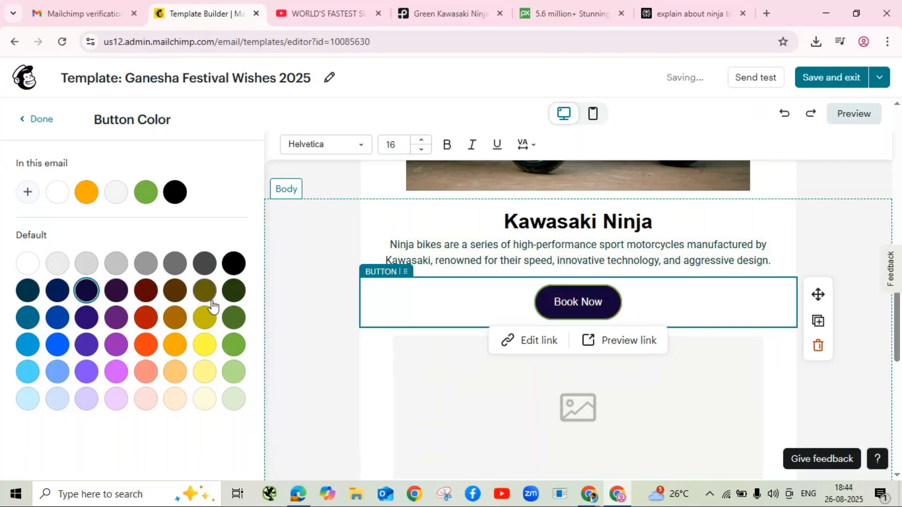
left_click(174, 292)
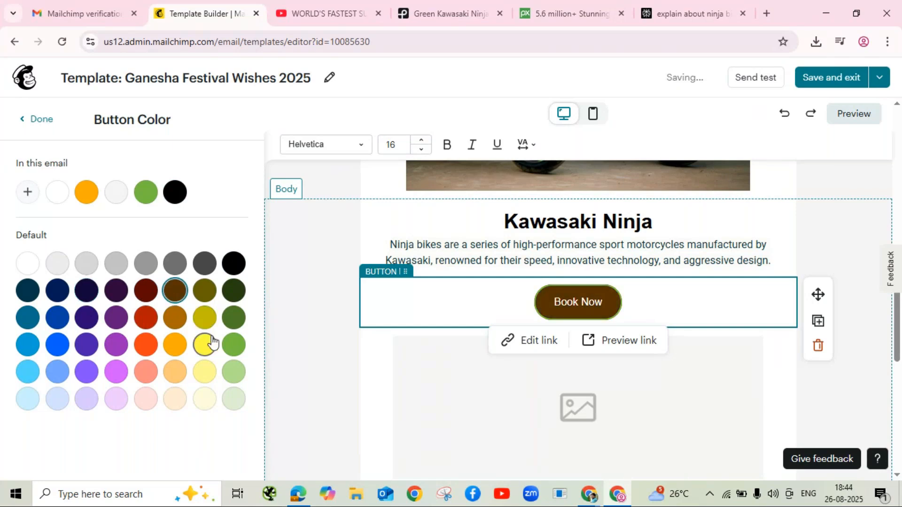
left_click(118, 292)
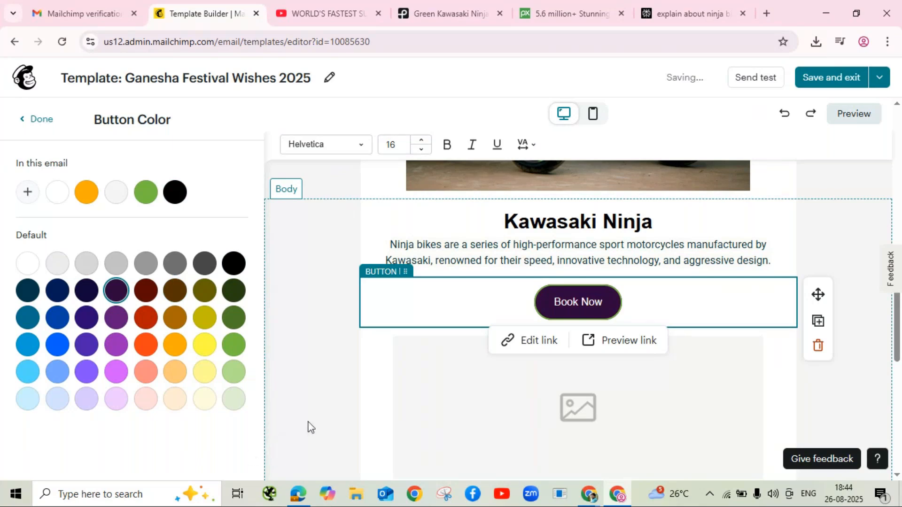
left_click(40, 121)
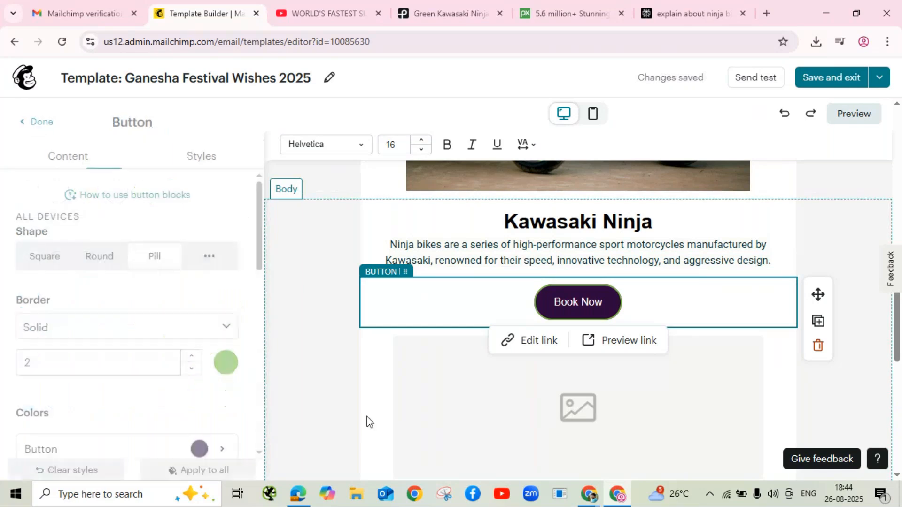
scroll(160, 317, "down", 8)
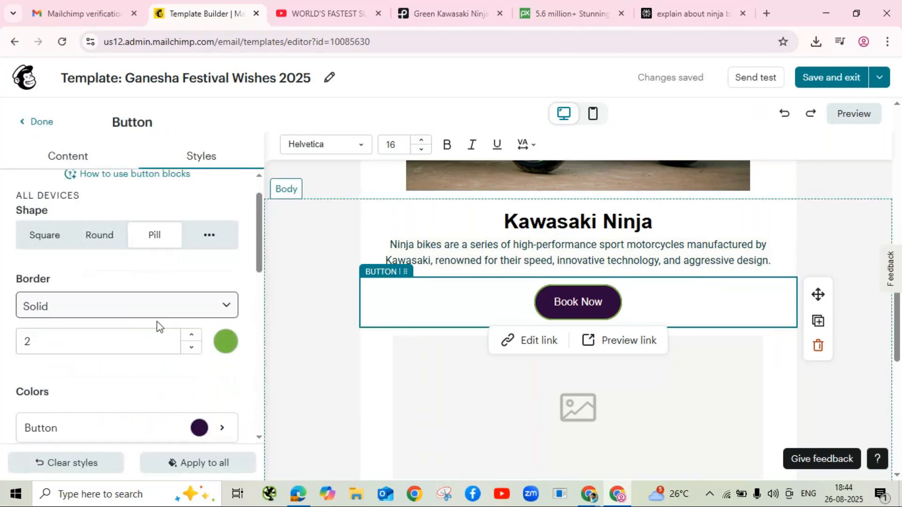
scroll(159, 323, "down", 4)
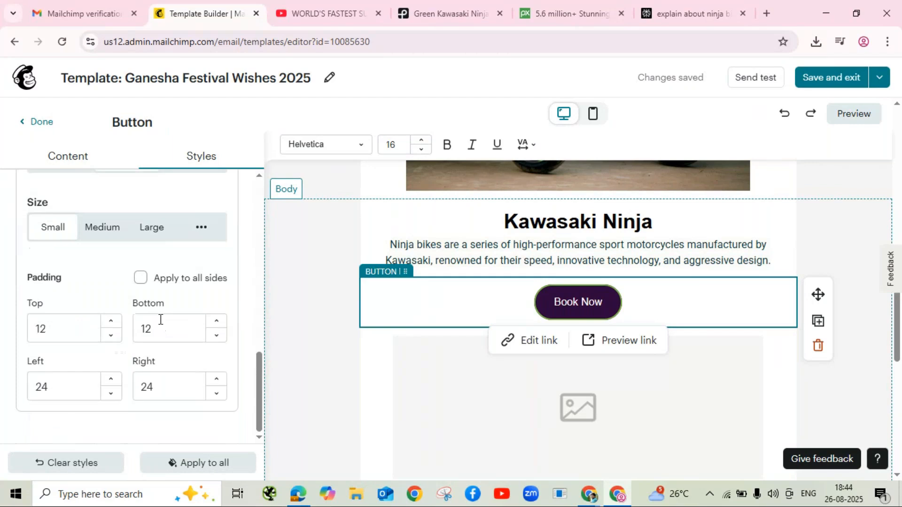
left_click(20, 121)
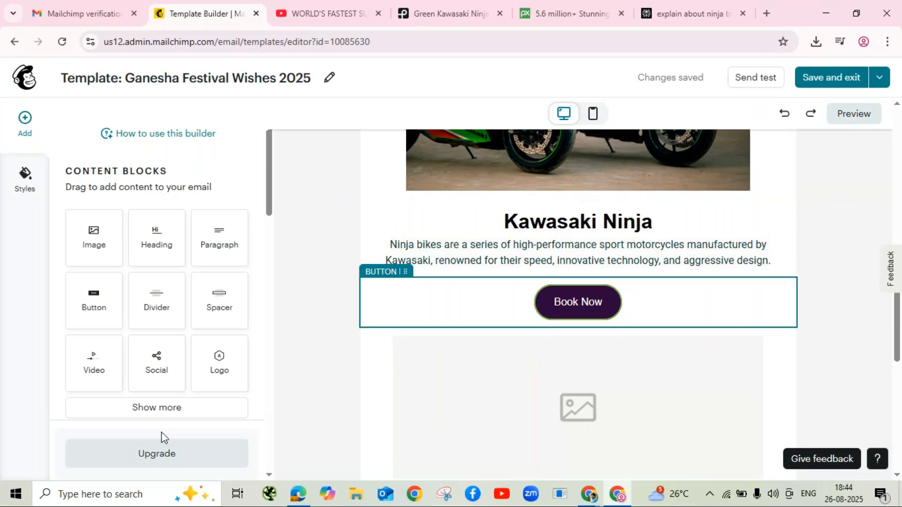
Step: Expand the content block list, review the email, and open a fresh browser tab
left_click(174, 407)
scroll(207, 323, "down", 3)
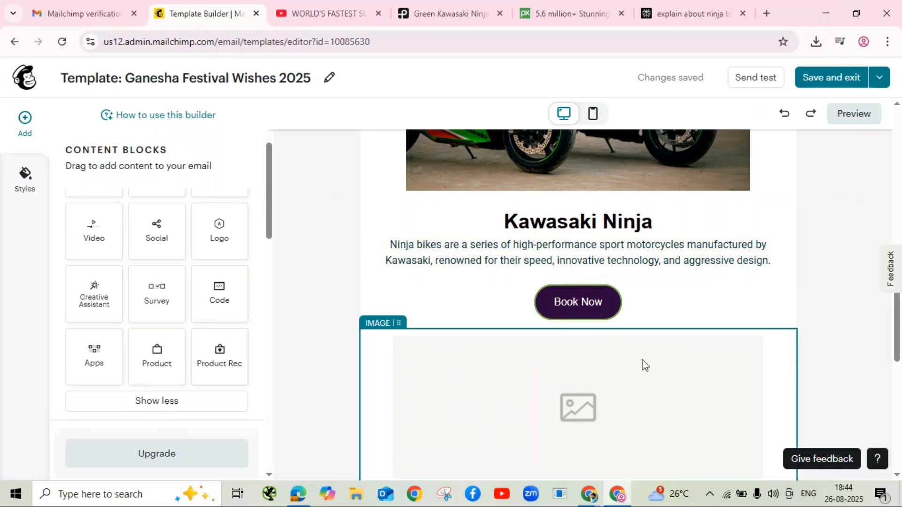
scroll(645, 365, "up", 1)
scroll(645, 365, "up", 5)
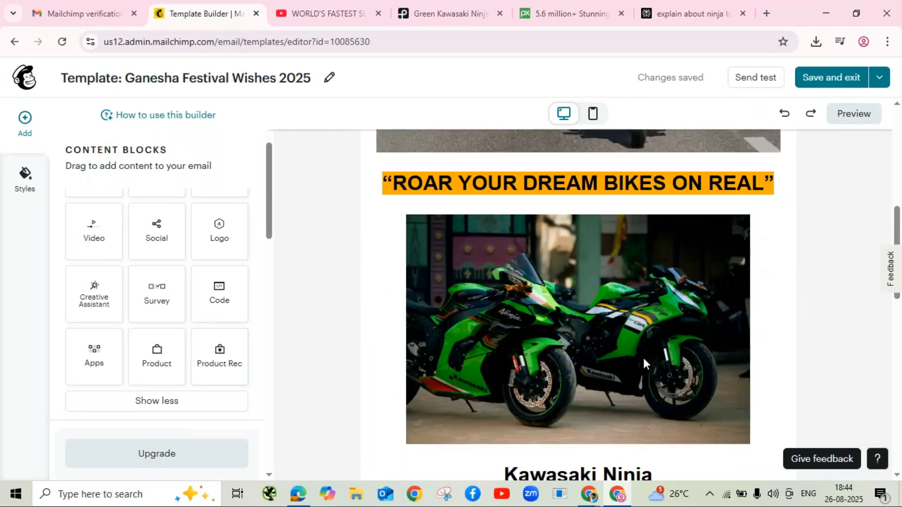
scroll(642, 362, "up", 8)
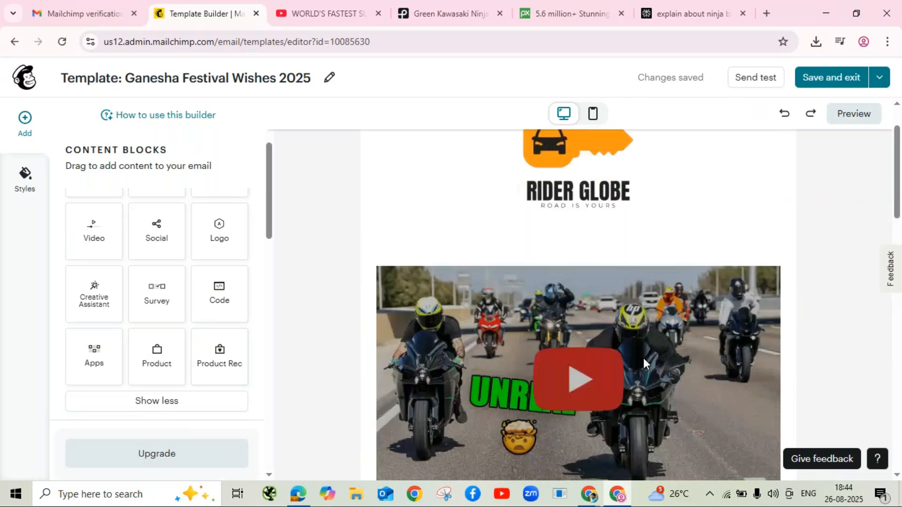
scroll(644, 364, "down", 14)
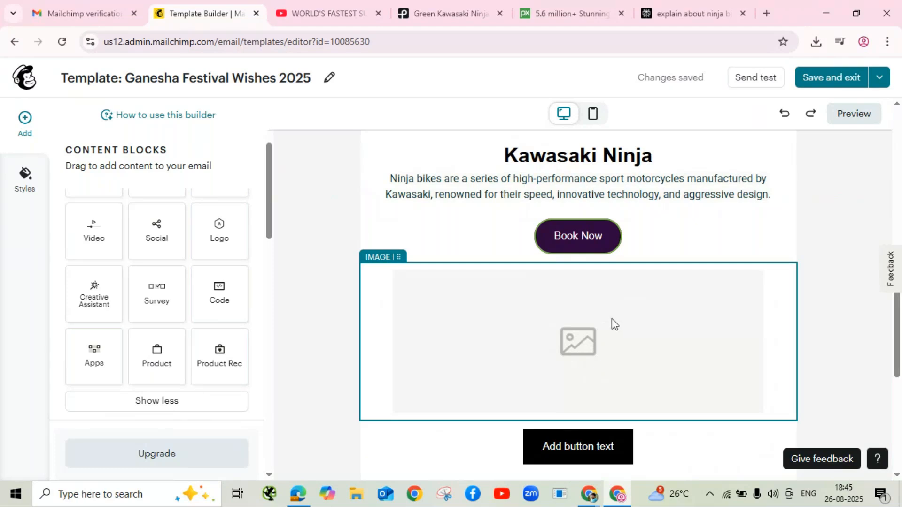
left_click(765, 12)
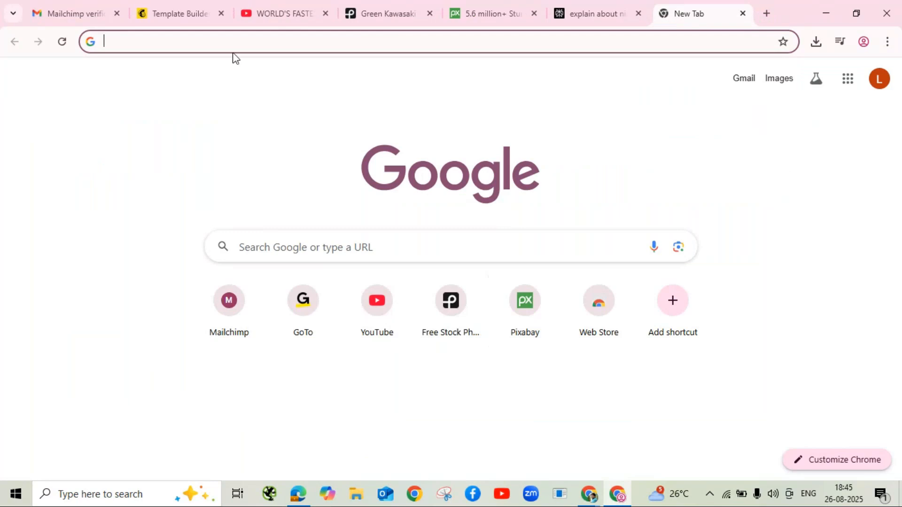
Step: Go to canva.com and sign in with the Google account
type("ca")
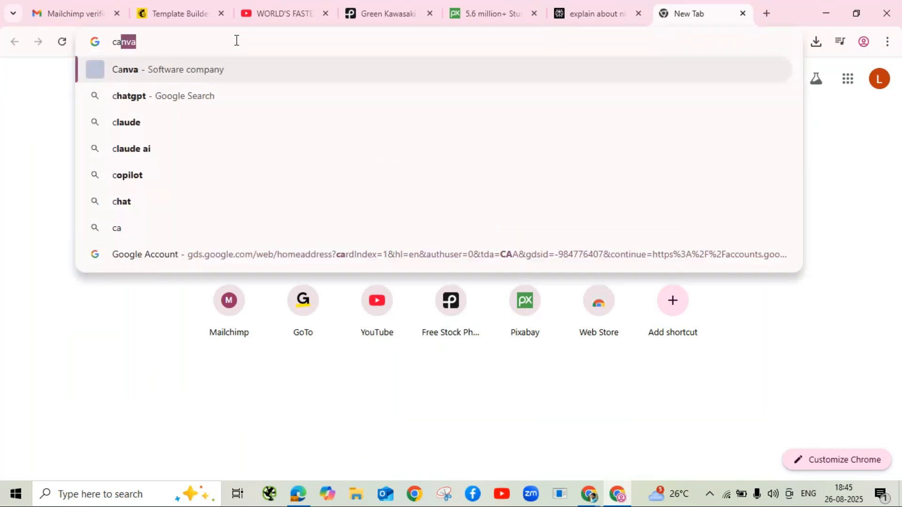
type("nva")
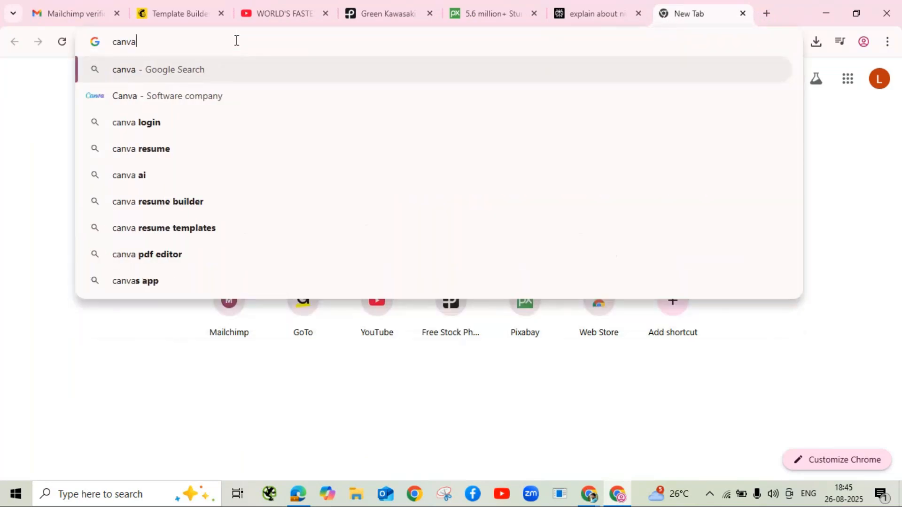
type(".com")
key("Return")
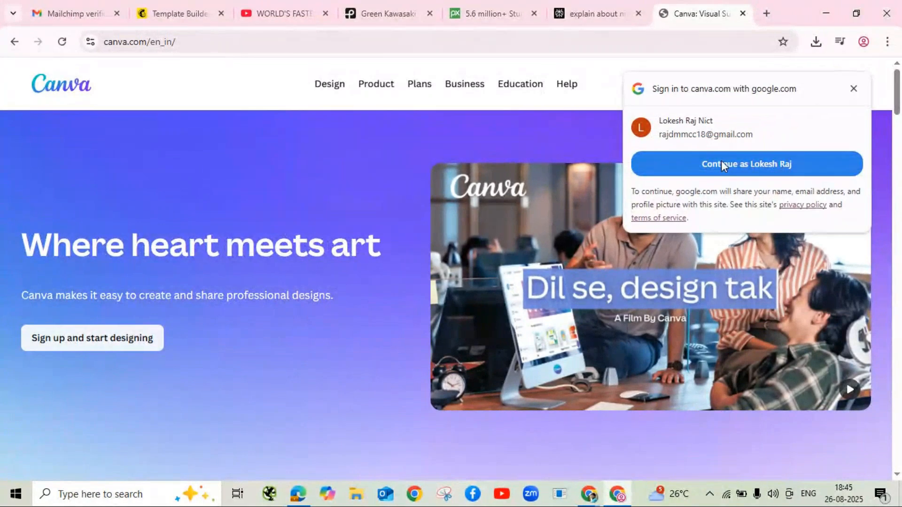
left_click(721, 162)
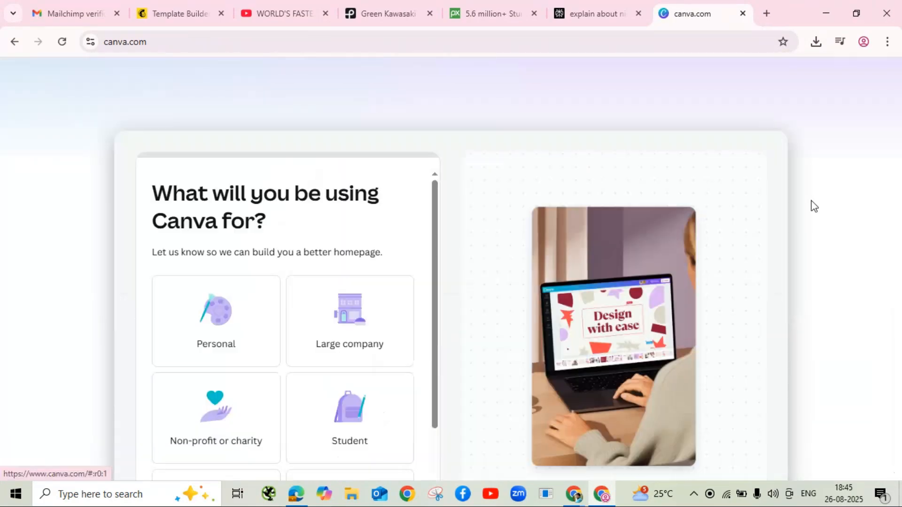
Step: Choose Small Business as Canva's use, then skip the remaining onboarding questions and Pro offer
scroll(227, 390, "down", 1)
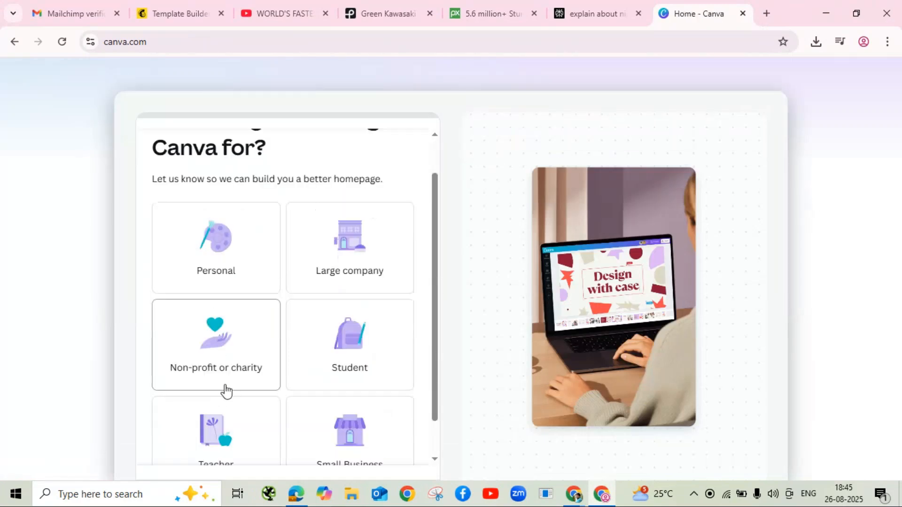
scroll(226, 390, "down", 2)
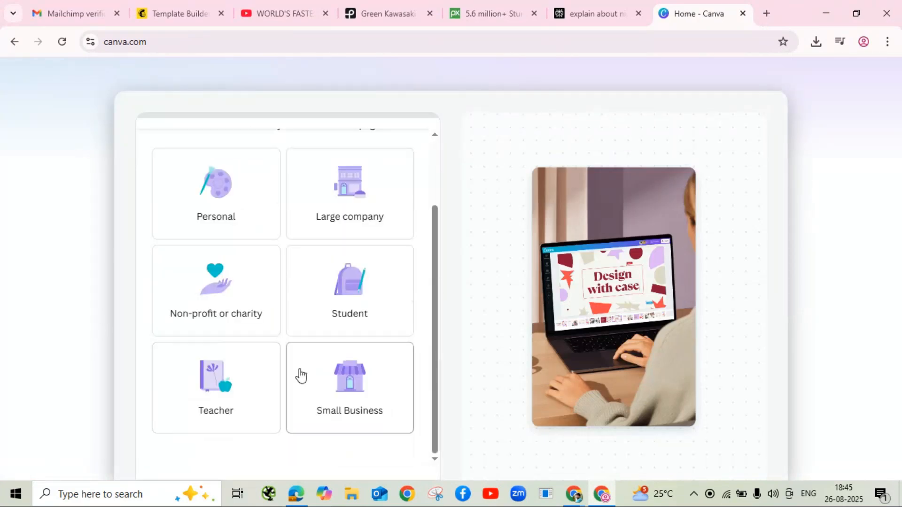
left_click(365, 393)
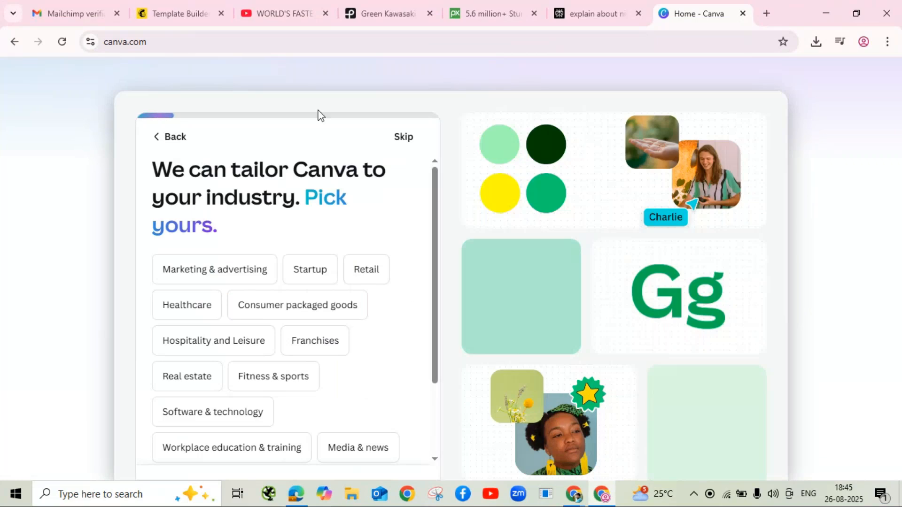
left_click(405, 139)
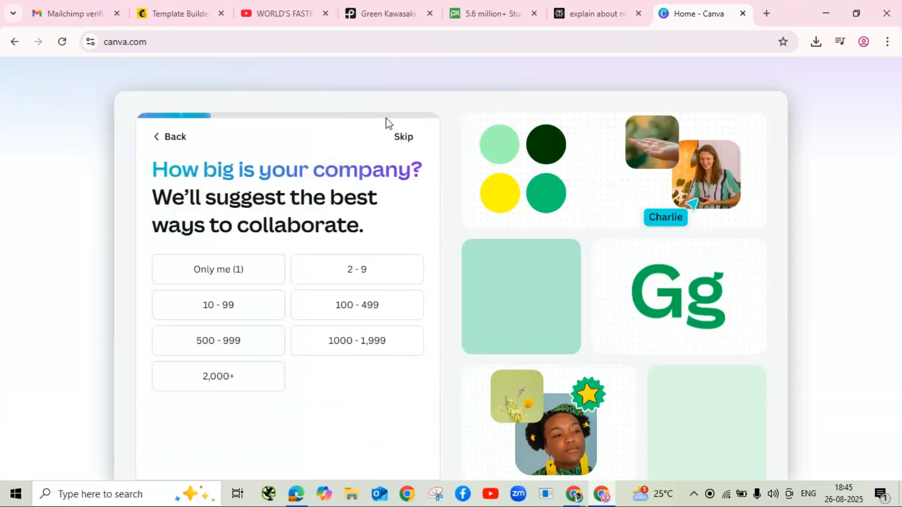
left_click(405, 138)
left_click(410, 143)
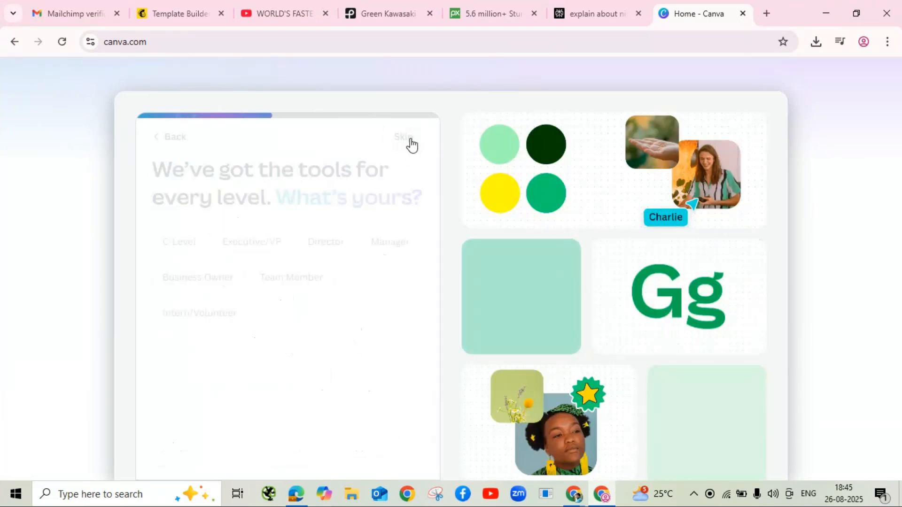
left_click(412, 144)
left_click(413, 142)
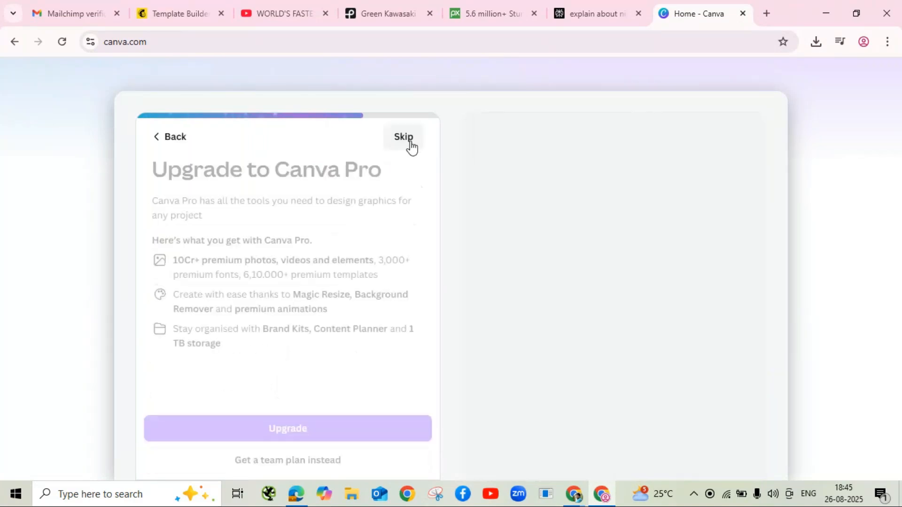
left_click(412, 142)
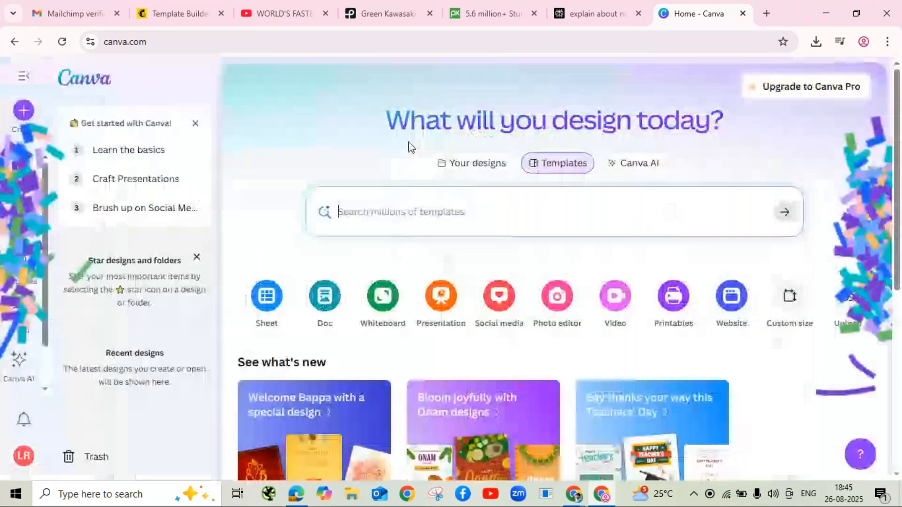
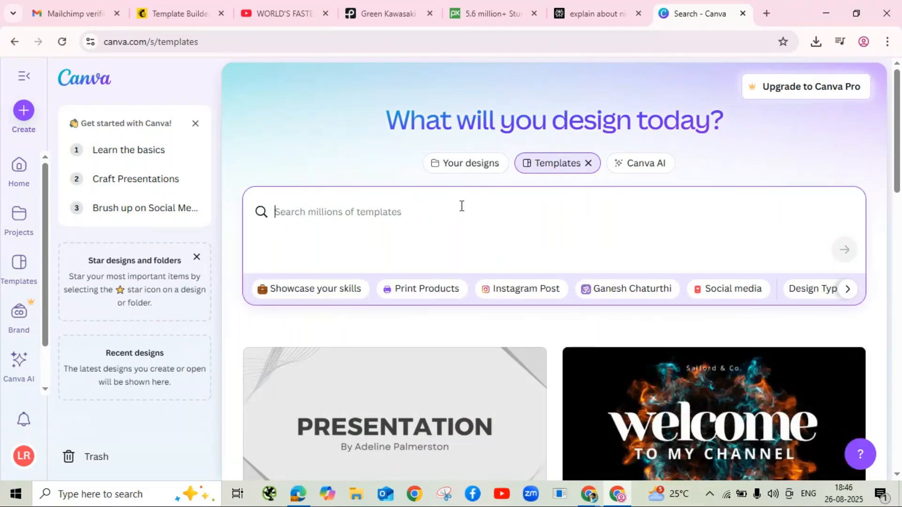
Step: Search Canva templates for 'poster on Ganesha Chathurthi' and preview the Beige and Green Ganesh Chaturthi Celebration Poster
type("poster")
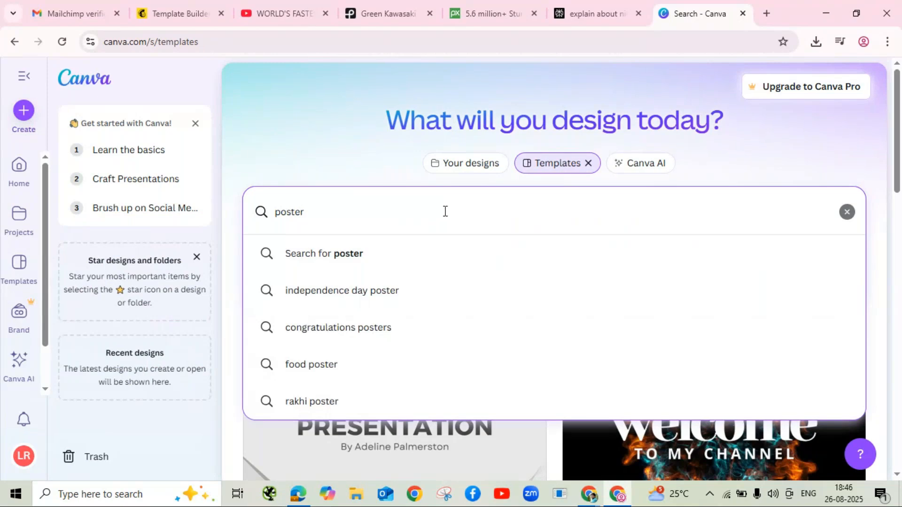
left_click(353, 261)
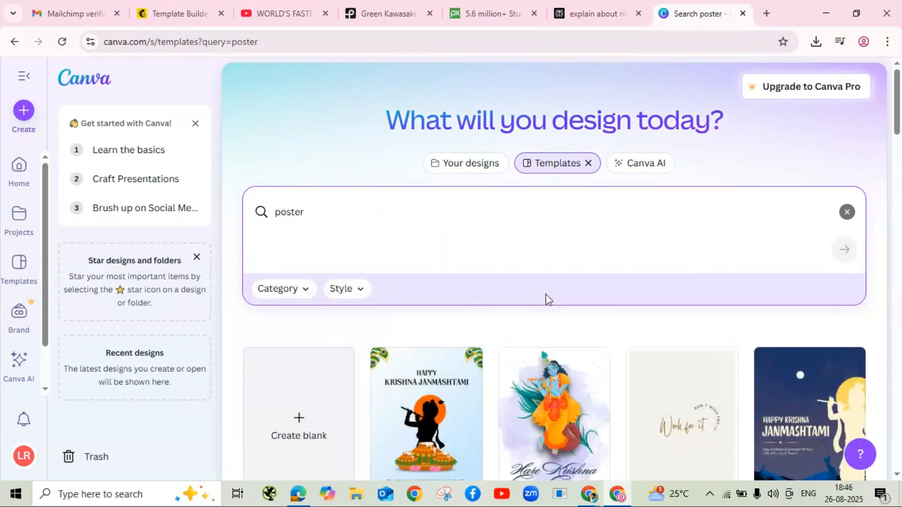
scroll(511, 281, "down", 3)
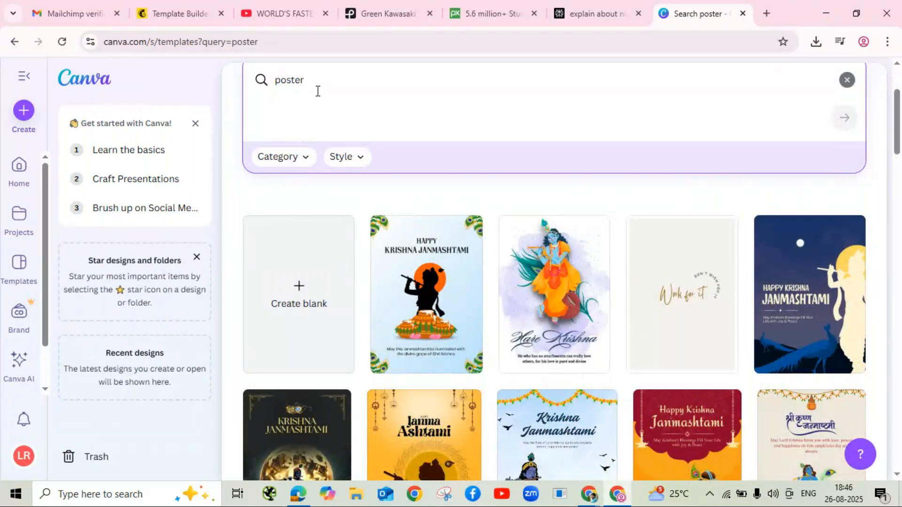
type("on")
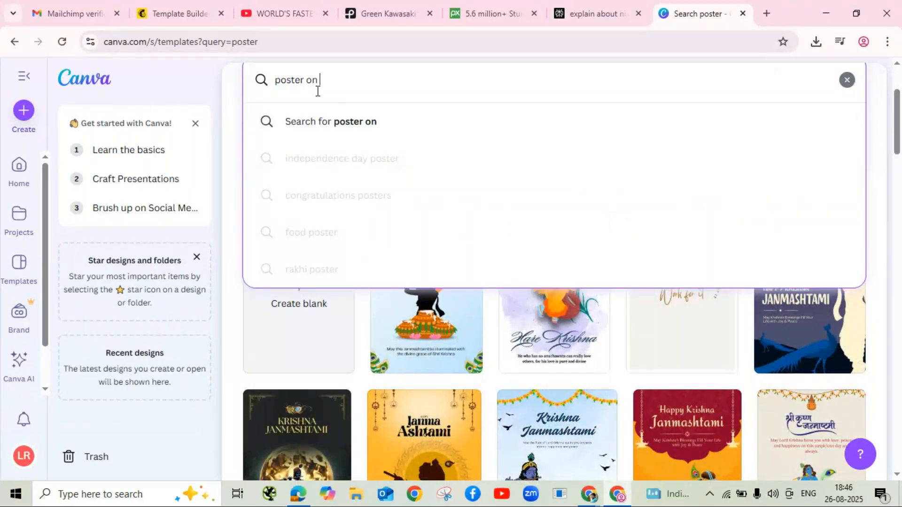
type(" Ganes")
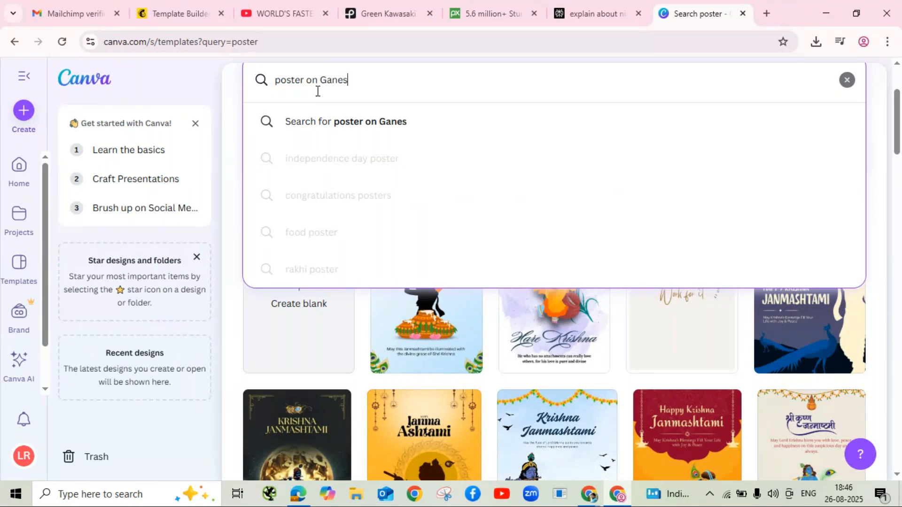
type("ha Chat")
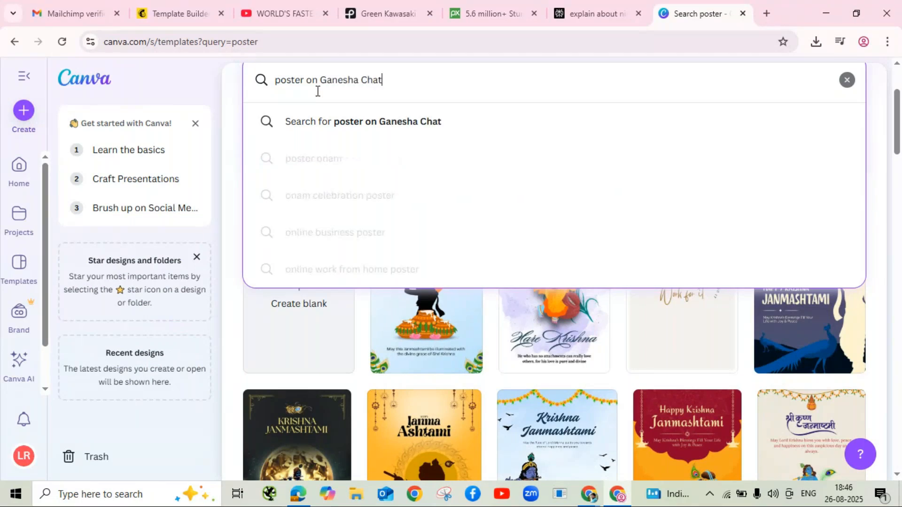
type("hurthi")
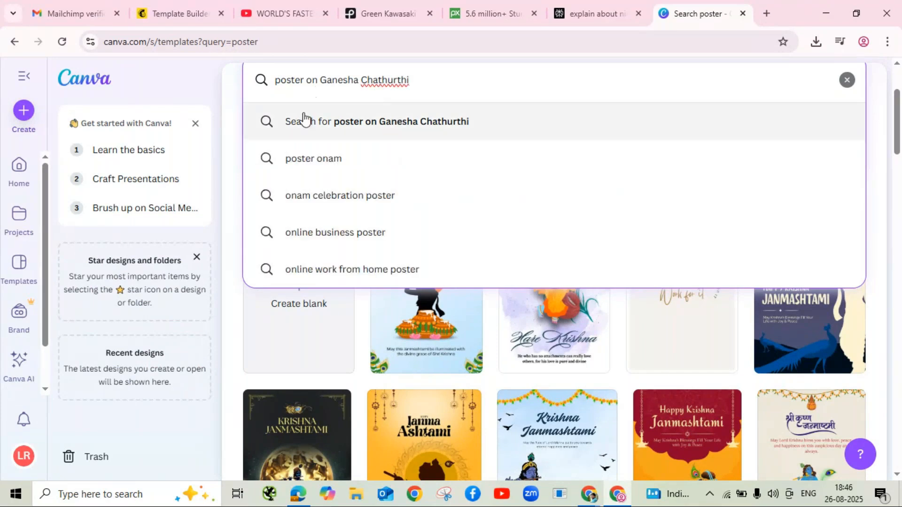
left_click(365, 132)
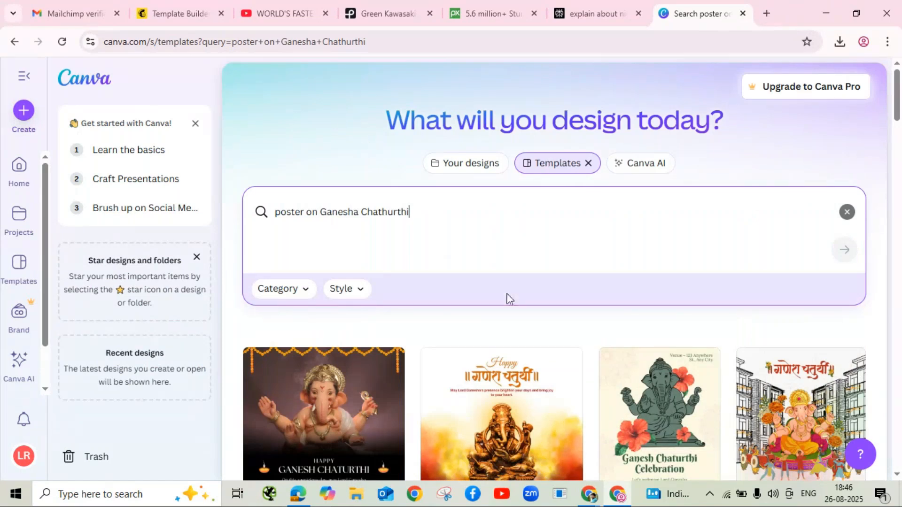
scroll(515, 299, "down", 3)
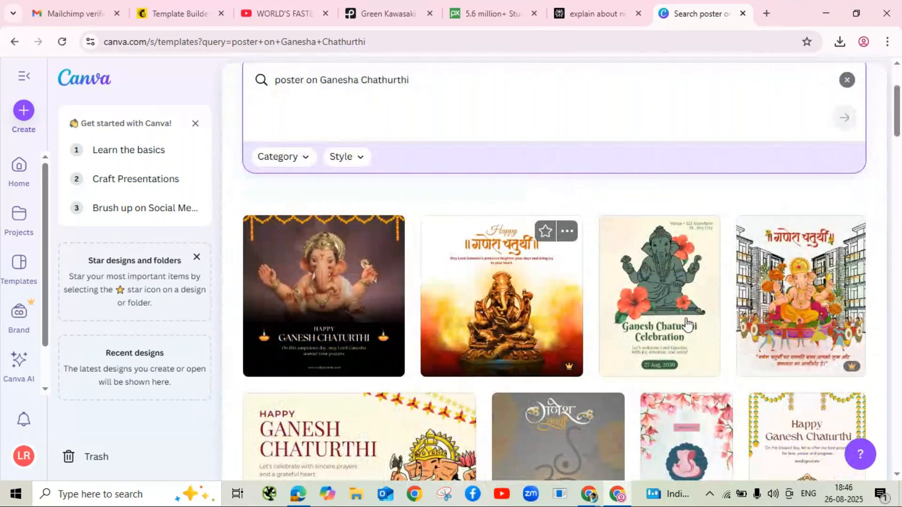
left_click(676, 290)
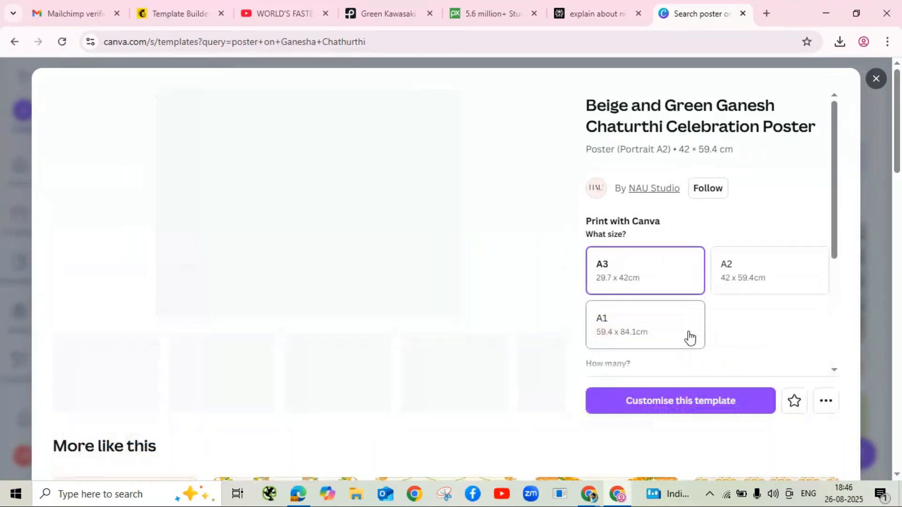
Step: Customise the Beige and Green Ganesh Chaturthi poster template as an editable design in a new tab
left_click(678, 402)
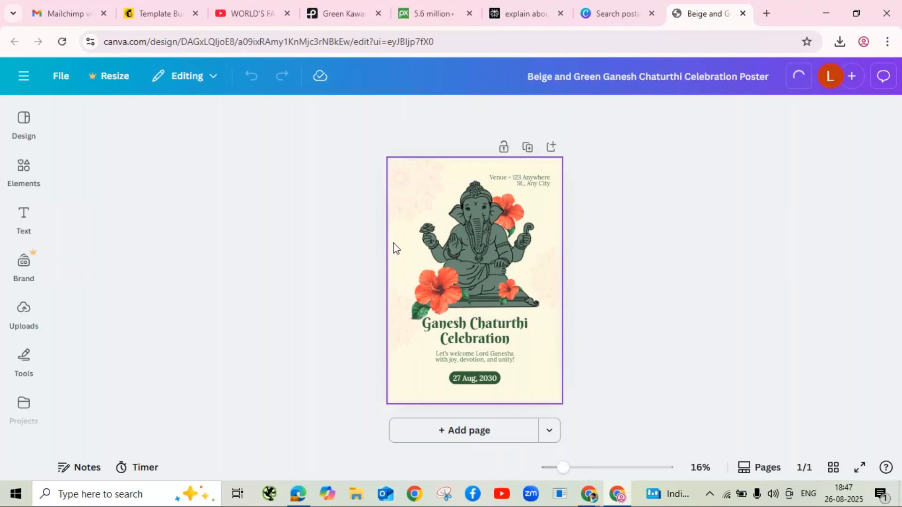
Step: Delete the venue text and change the poster's date from 2030 to 27 Aug, 2025
left_click(534, 185)
left_click(550, 146)
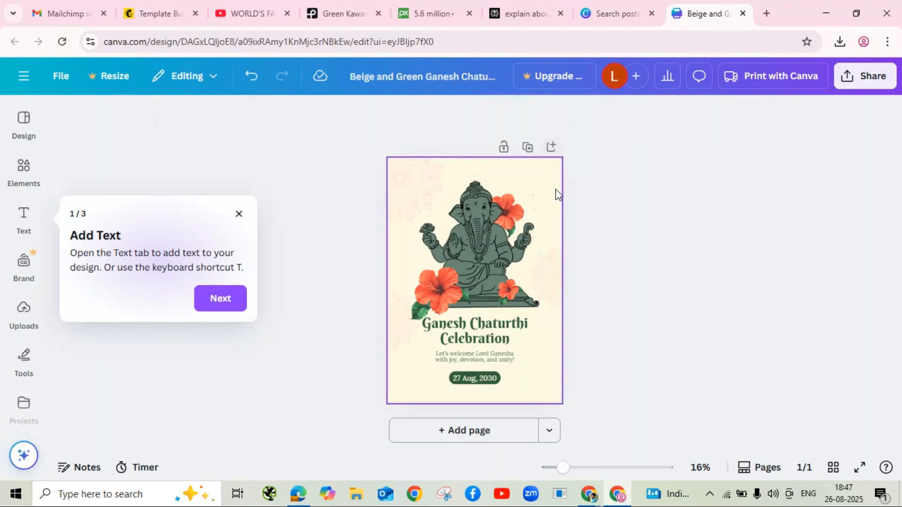
left_click(493, 383)
left_click(493, 379)
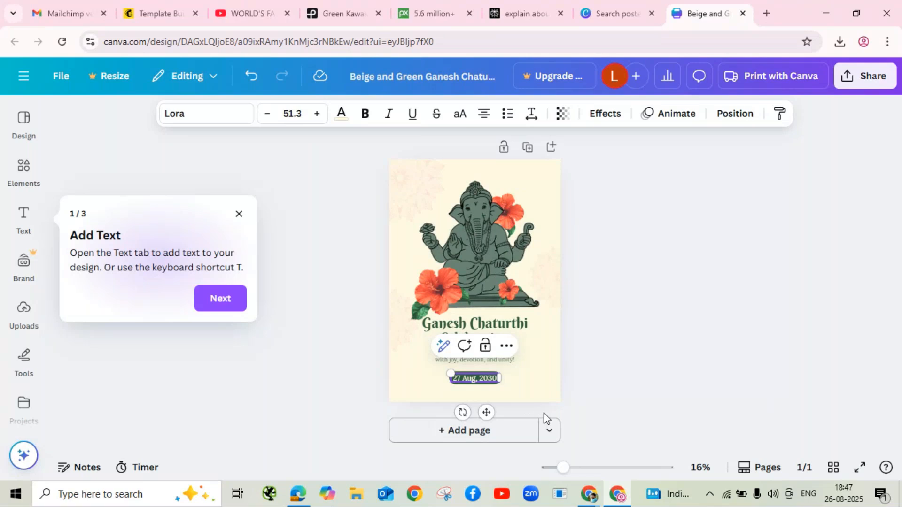
key("BackSpace")
key("BackSpace")
type("25")
left_click(539, 382)
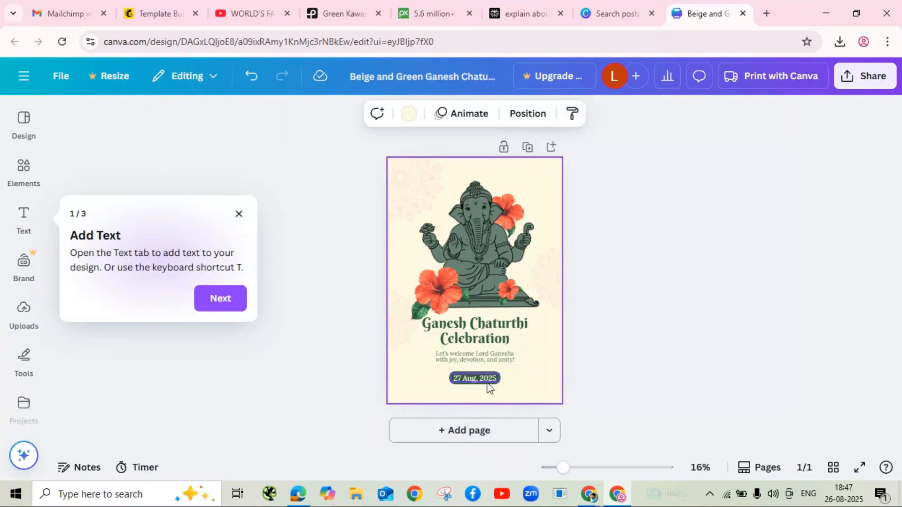
left_click(23, 314)
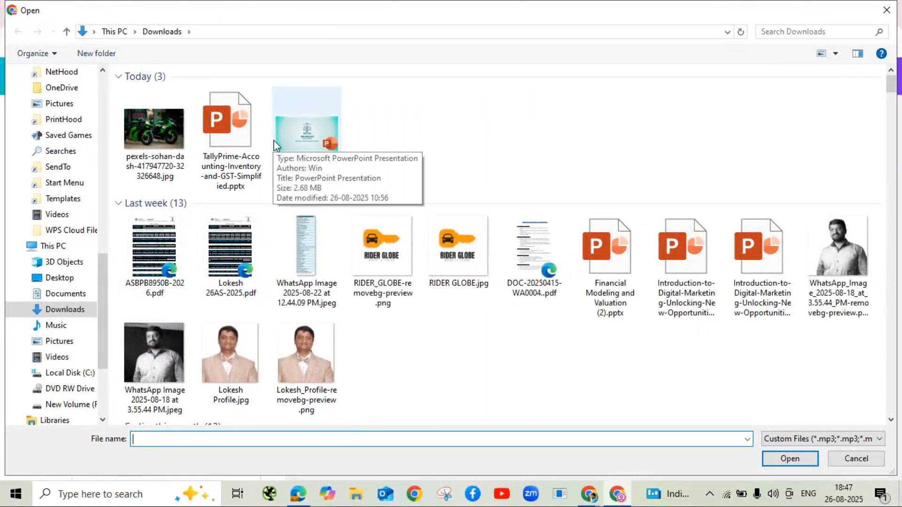
Step: Upload RIDER_GLOBE-removebg-preview.png from the Downloads folder into Canva
left_click(383, 256)
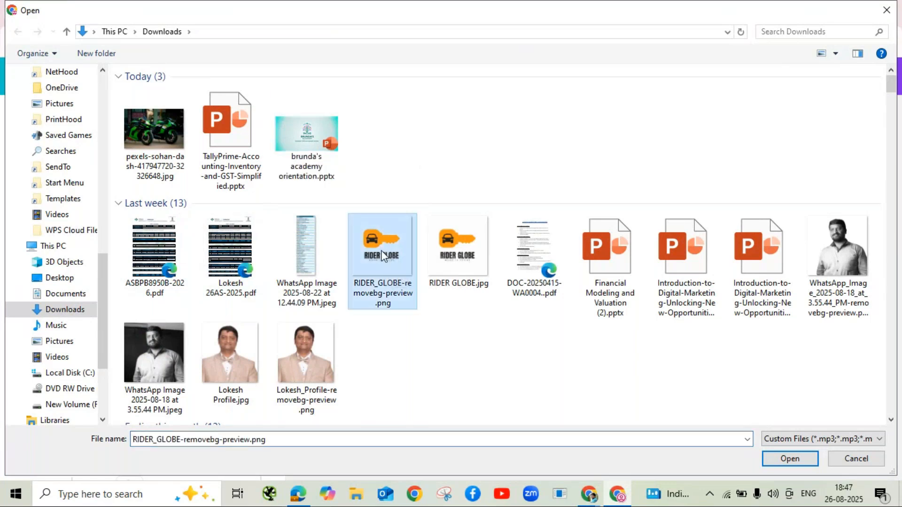
left_click(790, 459)
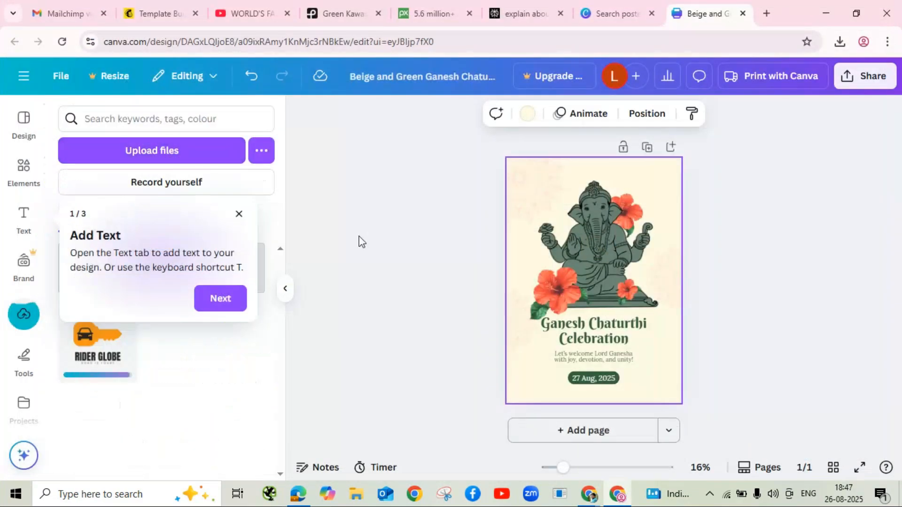
Step: Place the RIDER GLOBE logo, shrunk small, in the poster's top-left corner
left_click(238, 214)
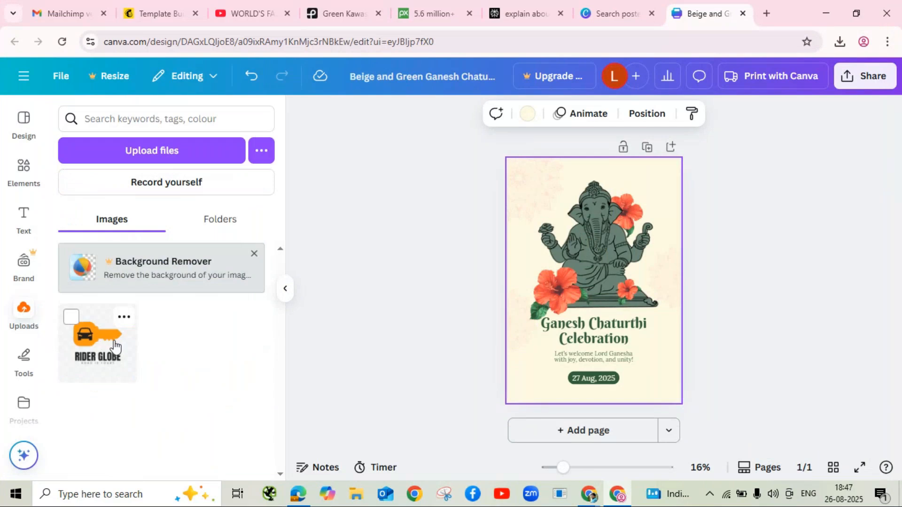
left_click(95, 345)
left_click_drag(610, 277, 555, 185)
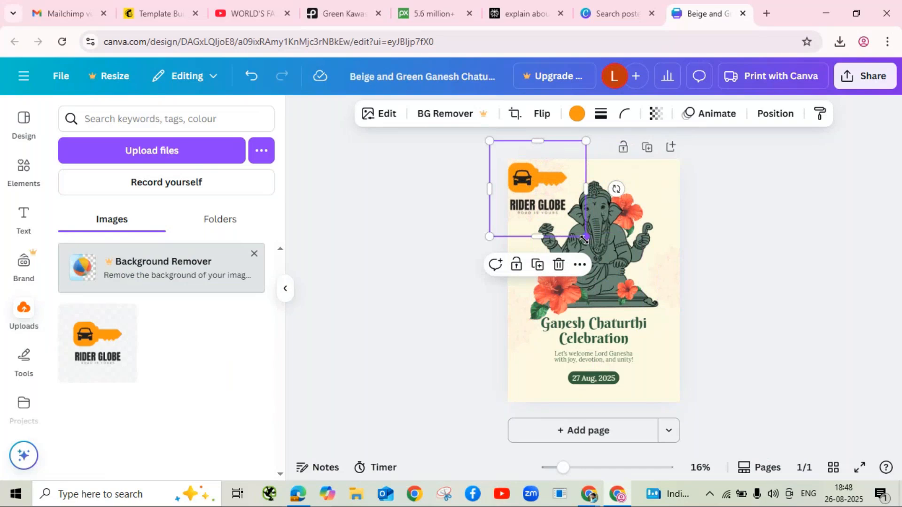
left_click_drag(585, 235, 570, 218)
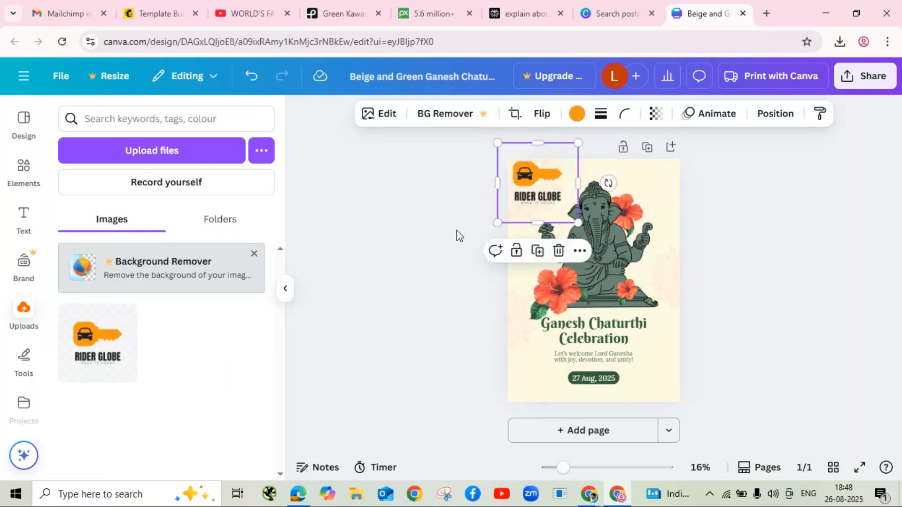
left_click(432, 258)
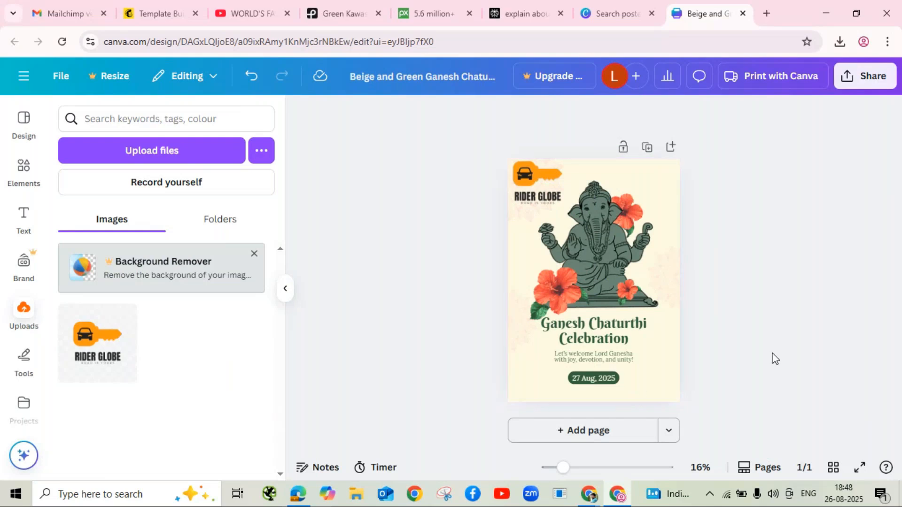
left_click(23, 217)
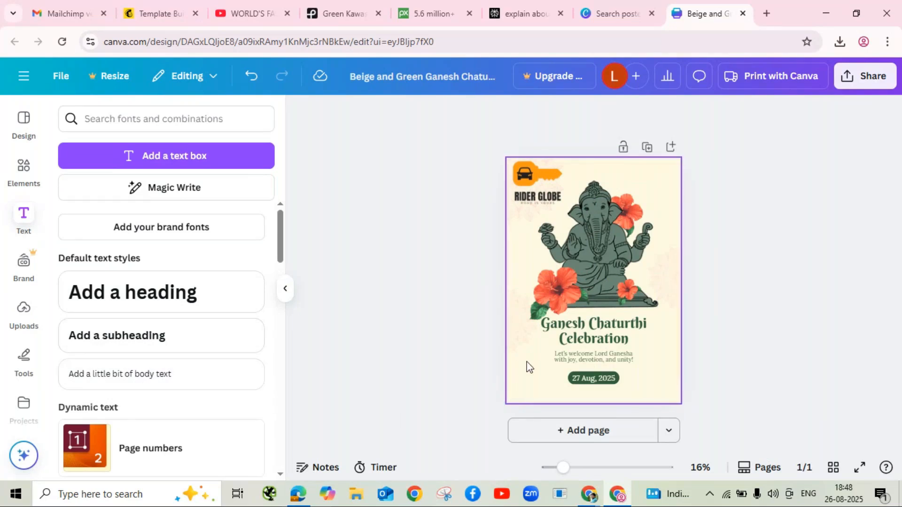
Step: Add a subheading text box reading 'Contact Us on Special Day Special Offer' to the poster
left_click(132, 338)
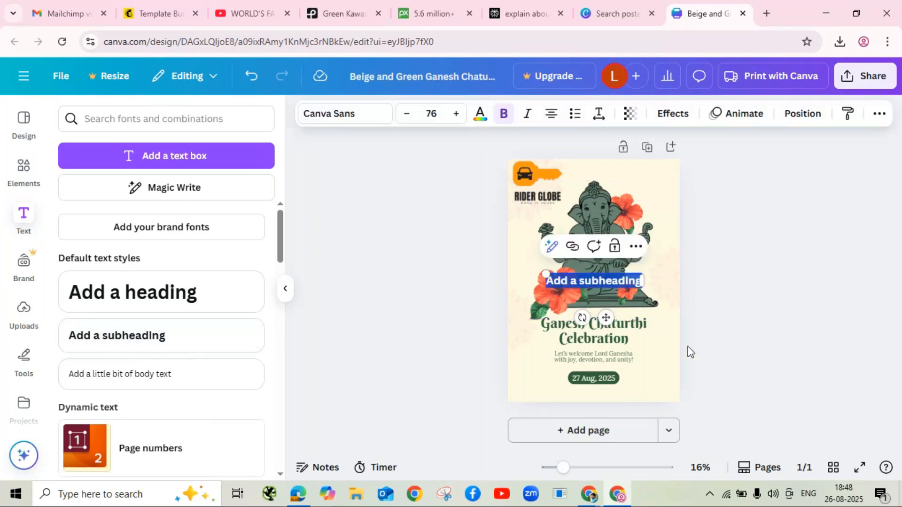
key("BackSpace")
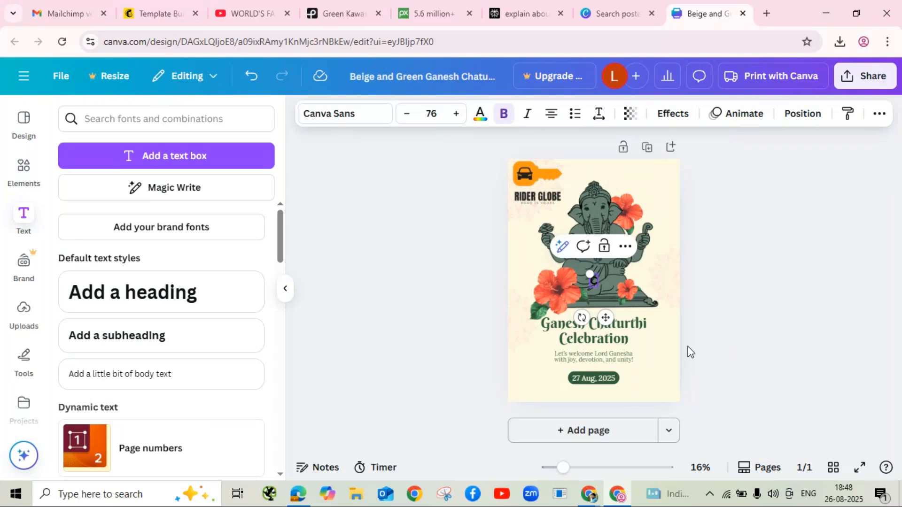
type("Corta")
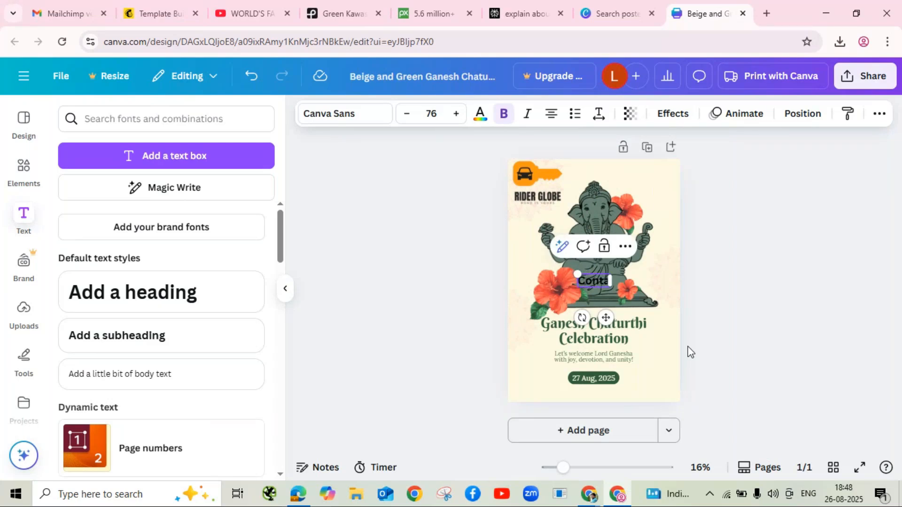
type("ct Us")
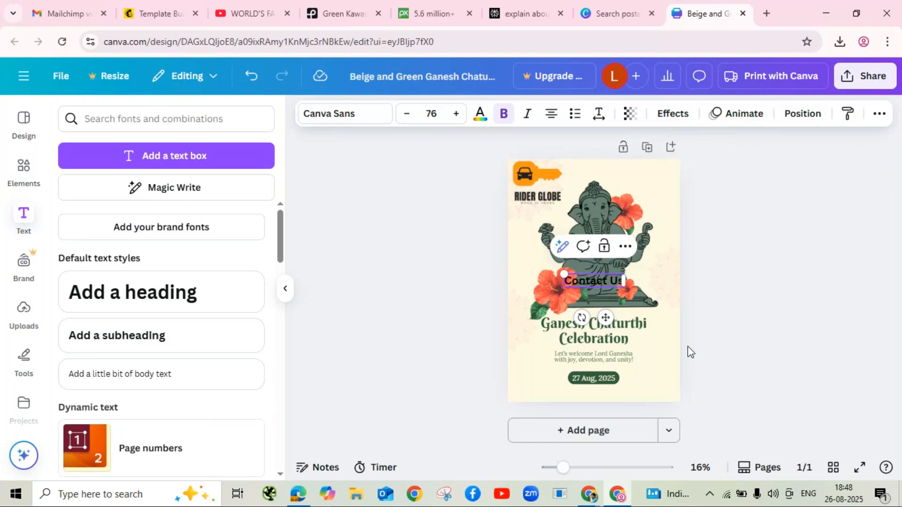
type(" on")
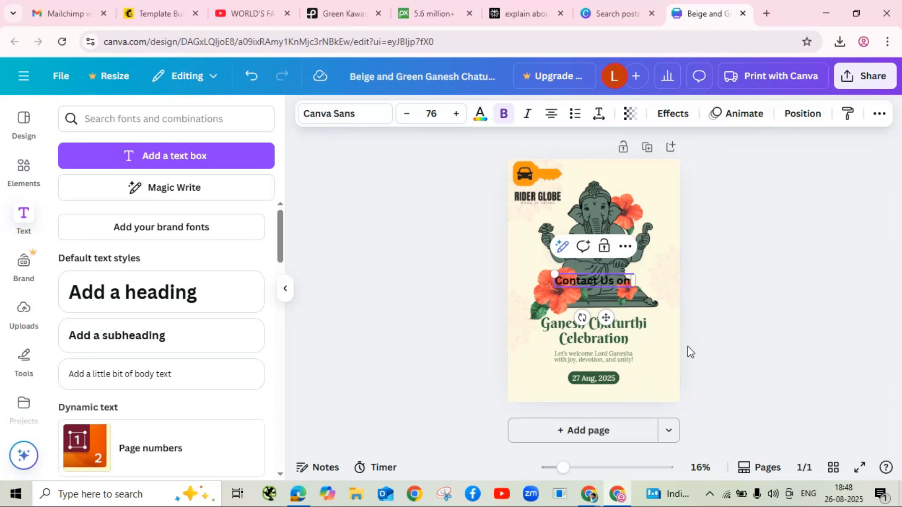
type(" Special Day")
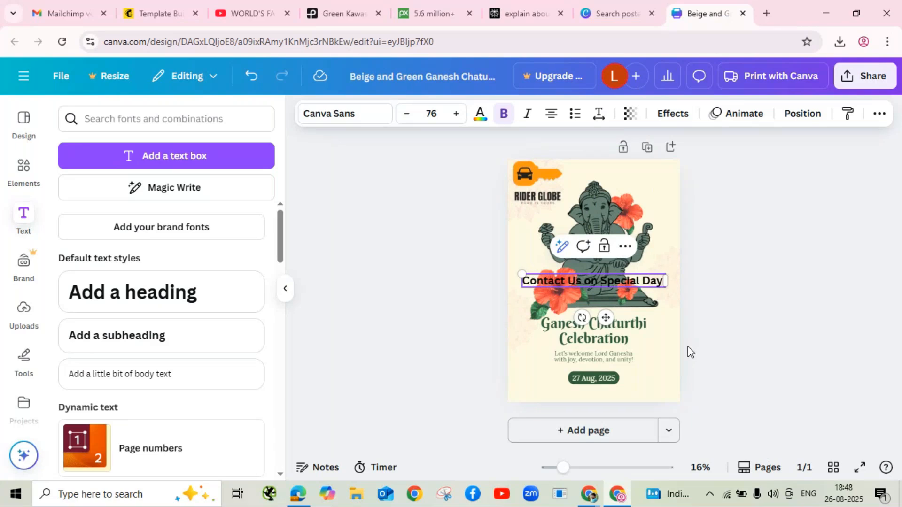
type(" Speci")
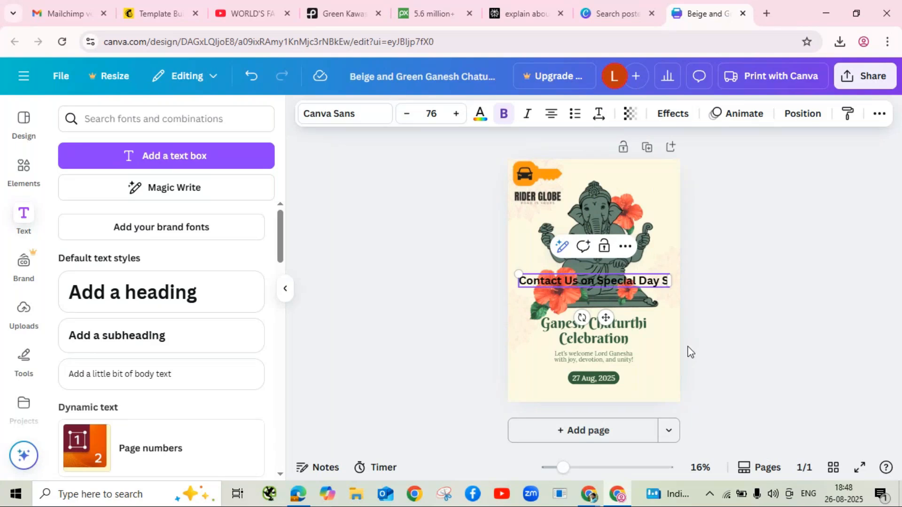
type("al")
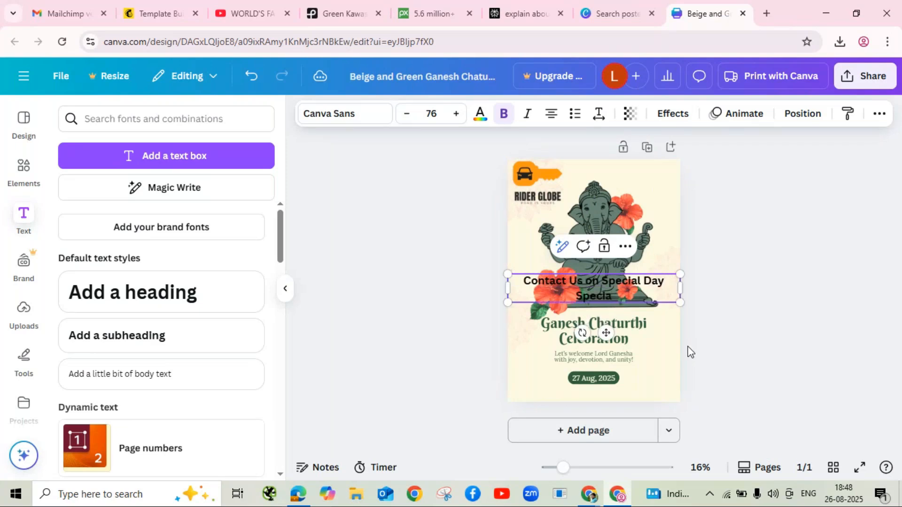
type(" Offer")
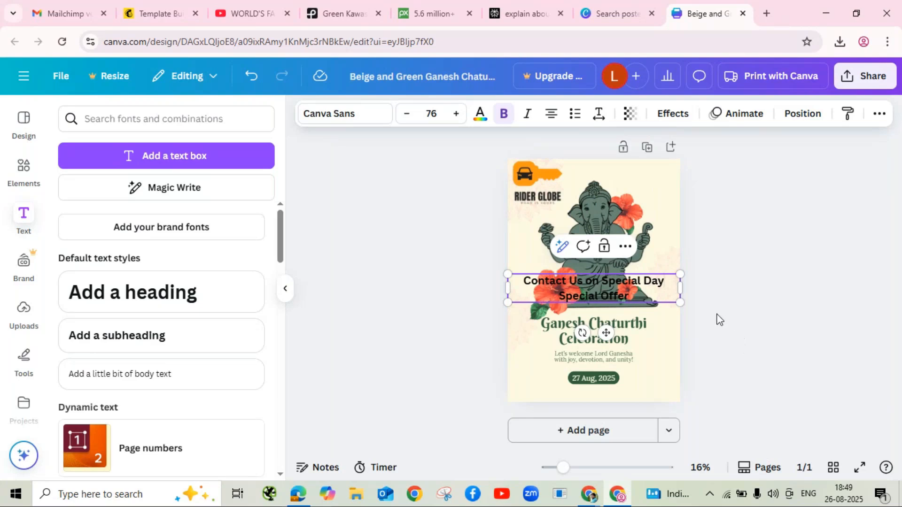
left_click(728, 296)
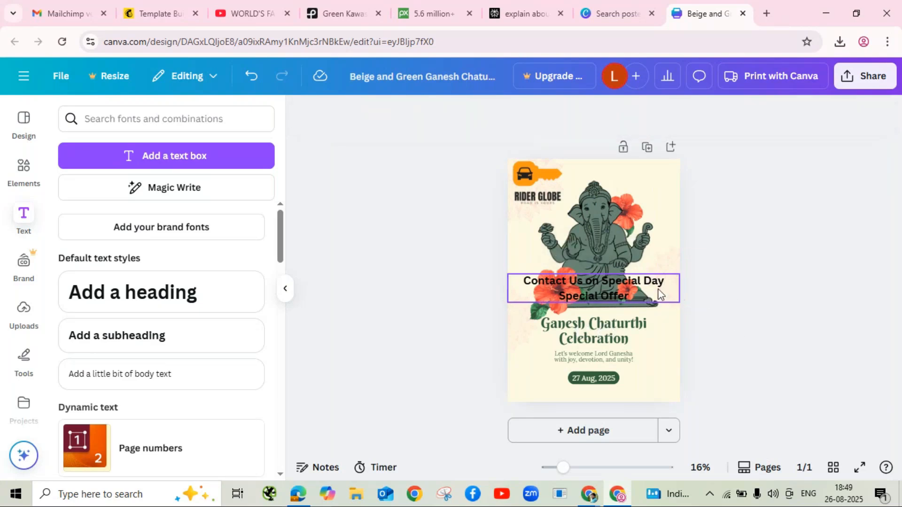
Step: Move the contact line to the poster's bottom beneath the date and shrink it to size 48
left_click_drag(642, 292, 636, 395)
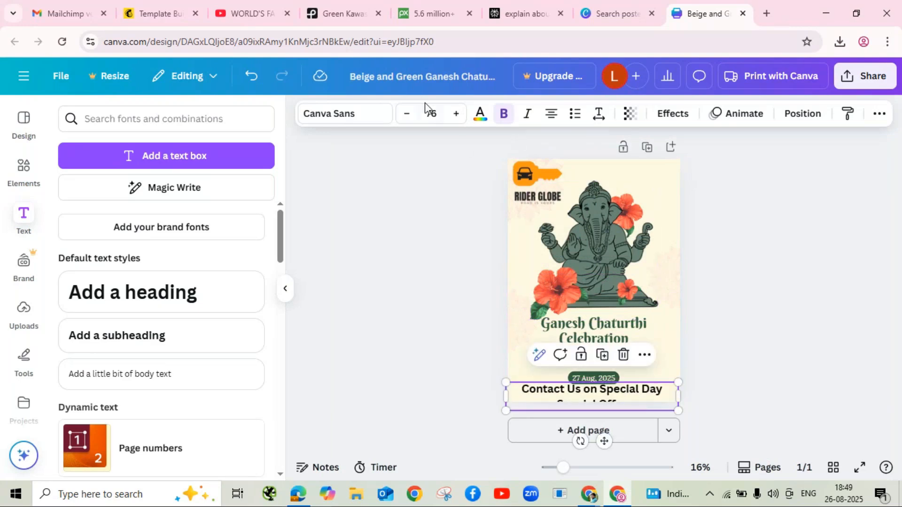
left_click(408, 115)
left_click(407, 115)
left_click(407, 115)
left_click(408, 115)
left_click(407, 115)
left_click(407, 115)
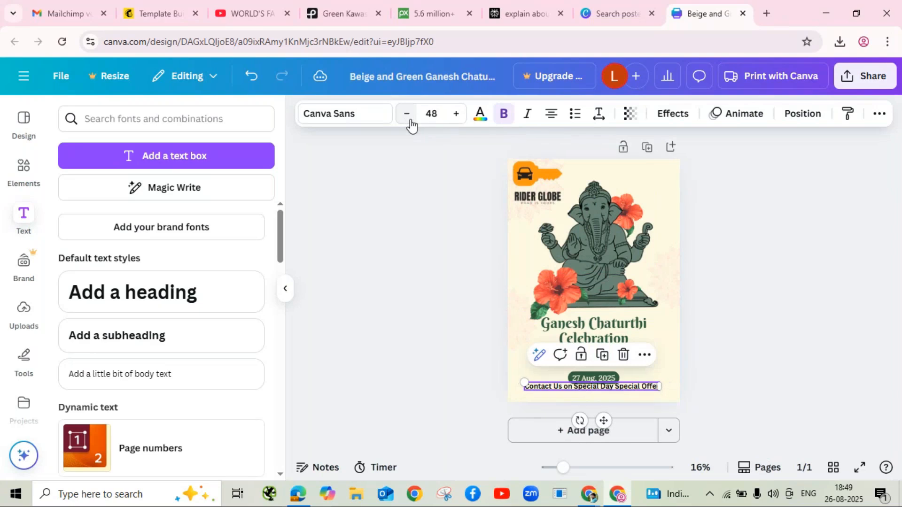
left_click(765, 342)
left_click(637, 388)
left_click_drag(636, 388, 636, 398)
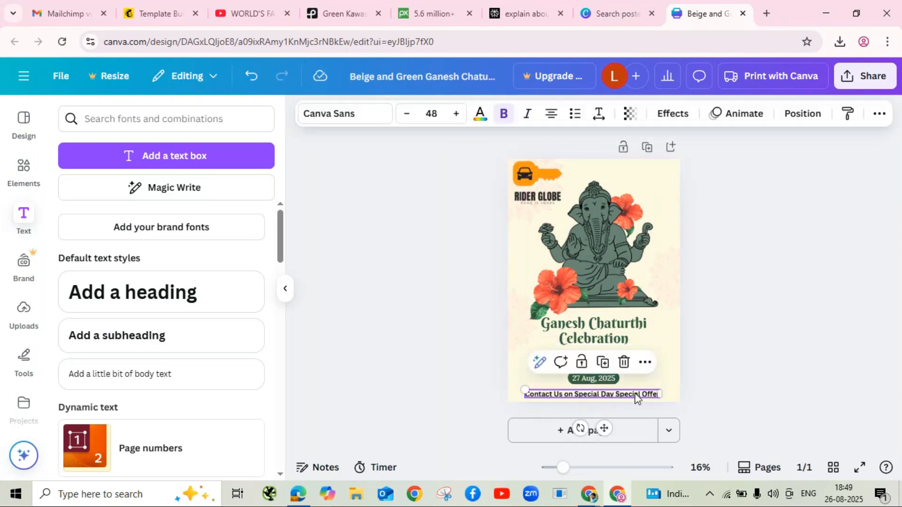
left_click(723, 360)
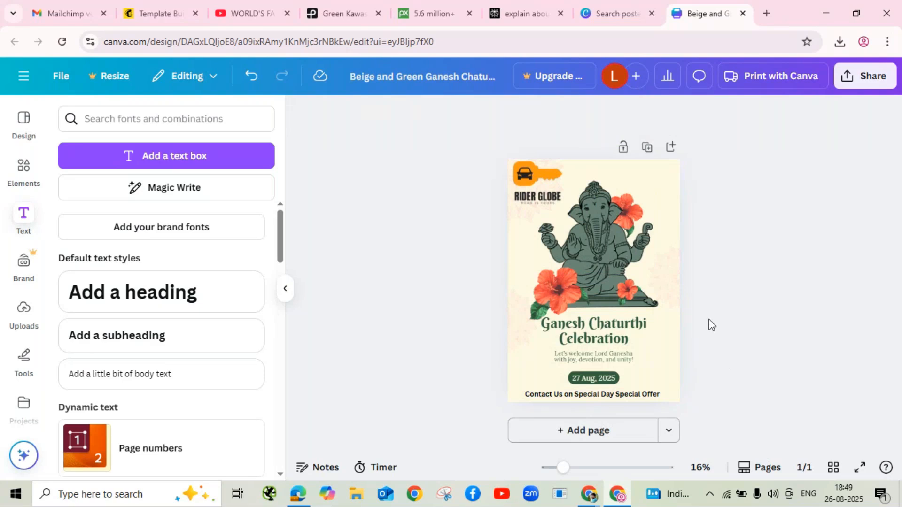
Step: Download the poster as a JPG, saving JPG as the default download setting
left_click(864, 80)
left_click(662, 353)
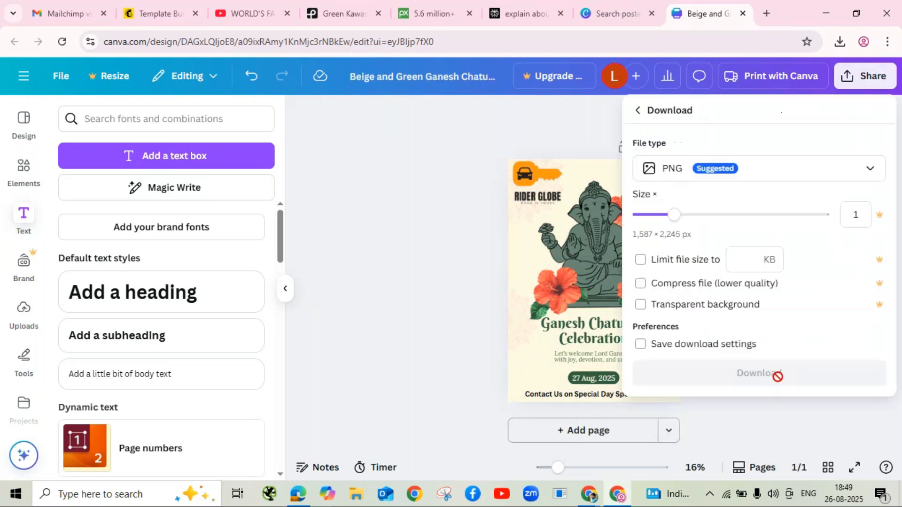
left_click(692, 182)
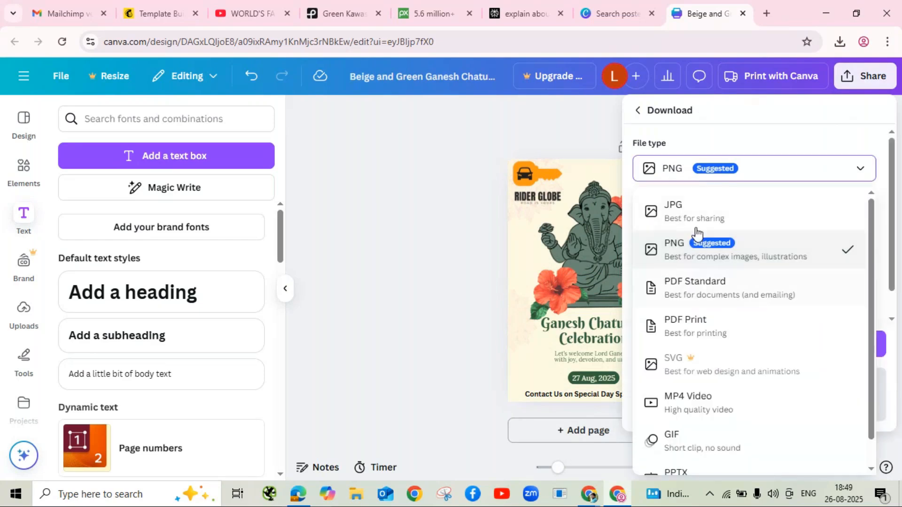
left_click(696, 209)
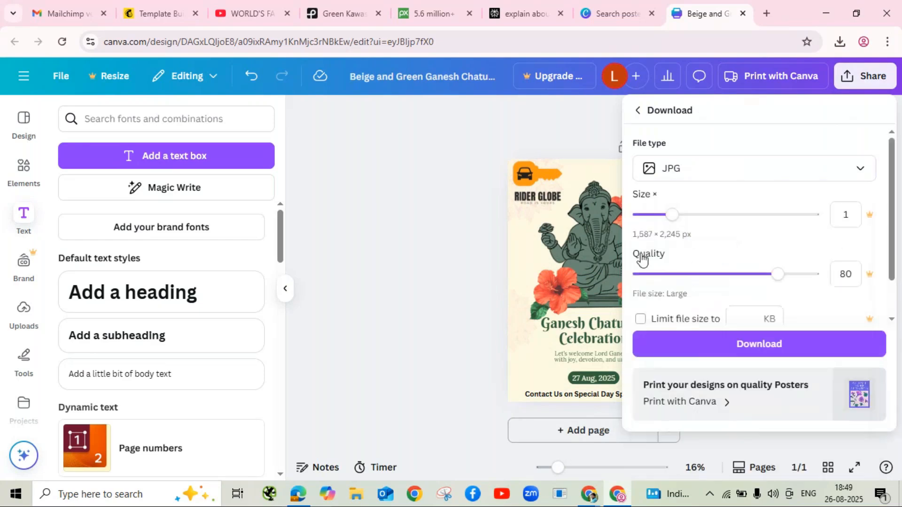
scroll(681, 300, "down", 1)
left_click(639, 315)
left_click(709, 346)
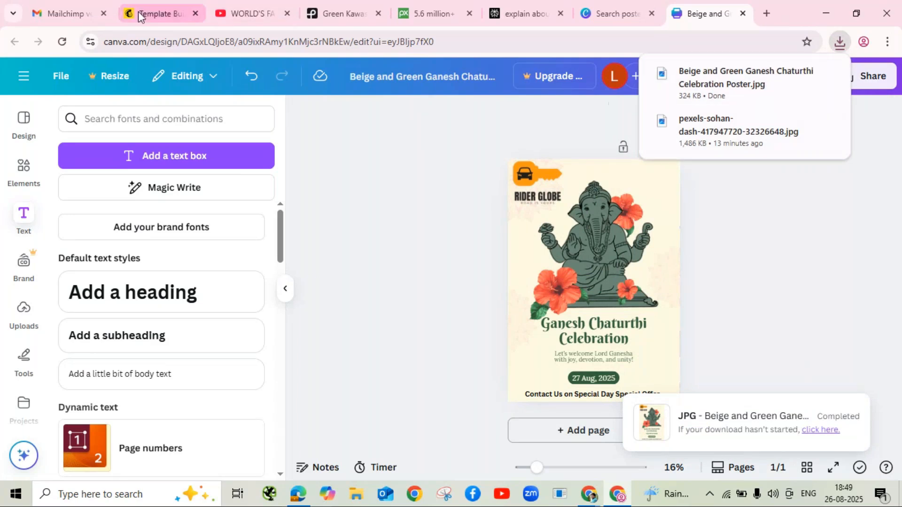
Step: Upload Beige and Green Ganesh Chaturthi Celebration Poster.jpg into the empty image block below Book Now
left_click(147, 21)
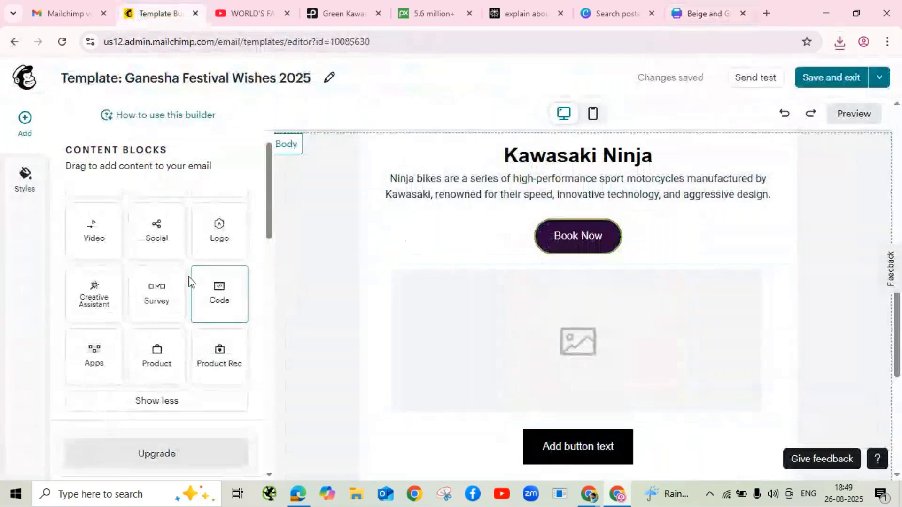
left_click(659, 382)
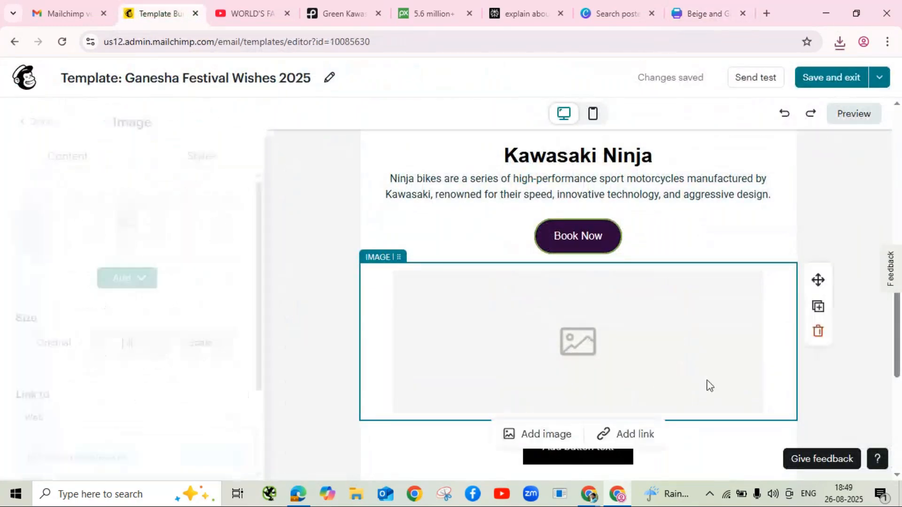
left_click(133, 282)
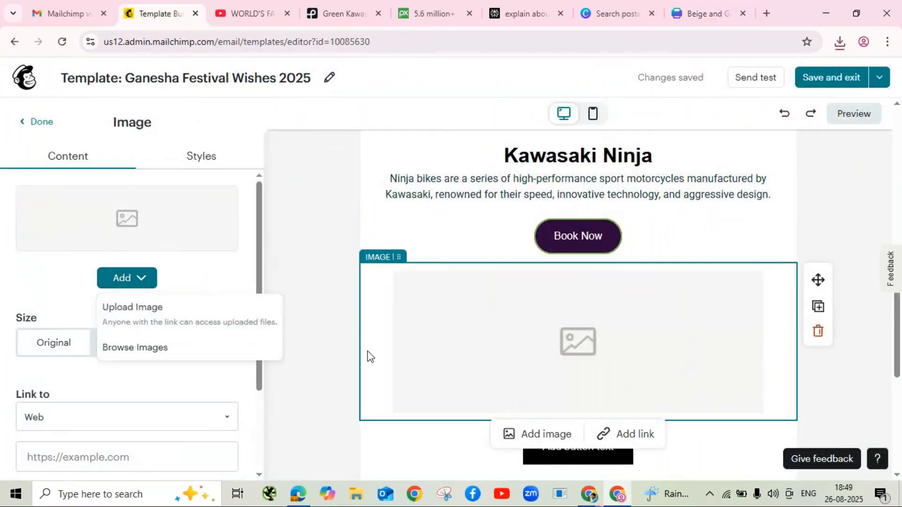
left_click(133, 321)
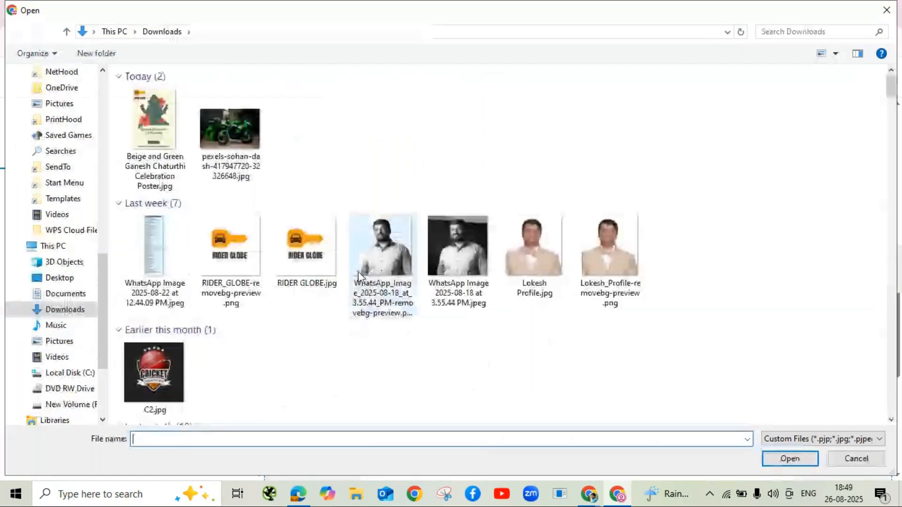
left_click(152, 139)
left_click(788, 459)
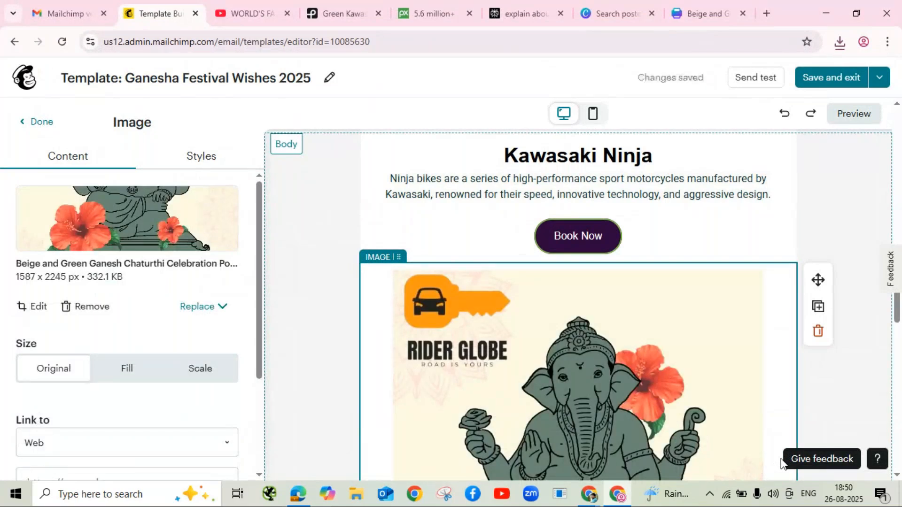
scroll(793, 270, "down", 4)
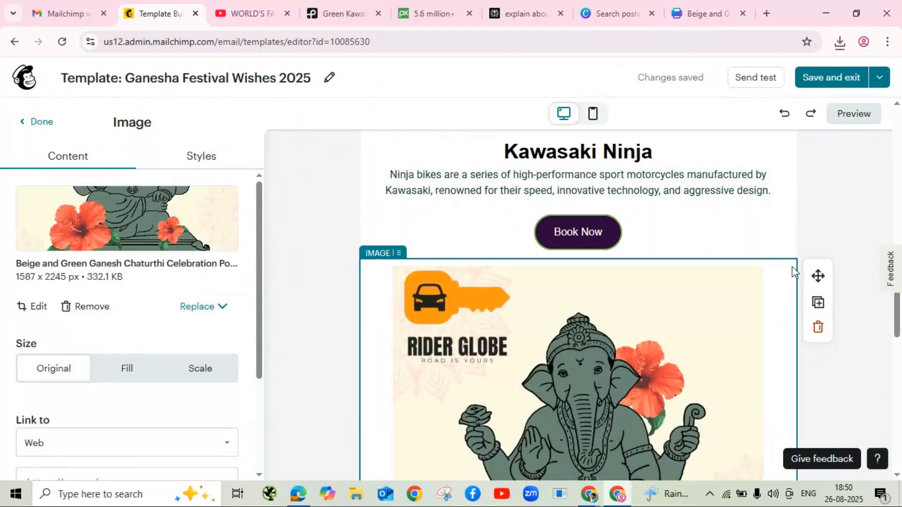
scroll(678, 309, "down", 5)
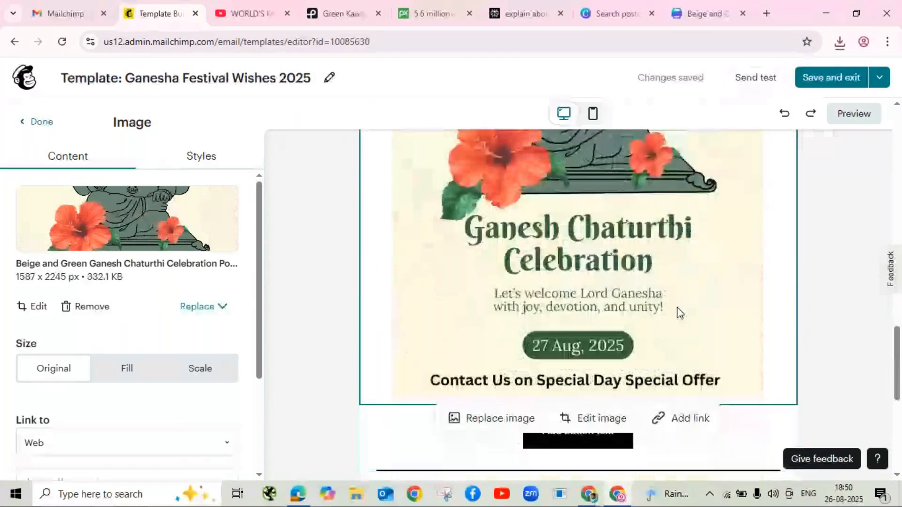
left_click(832, 243)
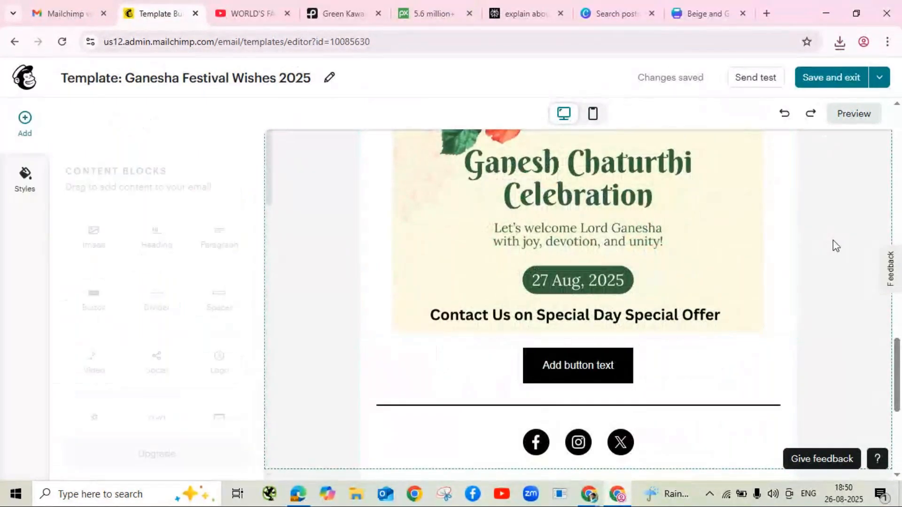
scroll(656, 363, "up", 10)
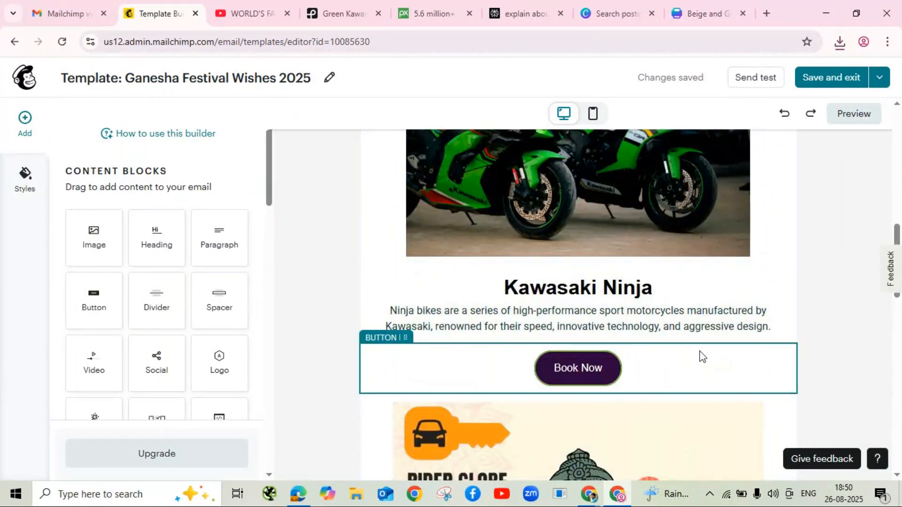
scroll(701, 356, "up", 15)
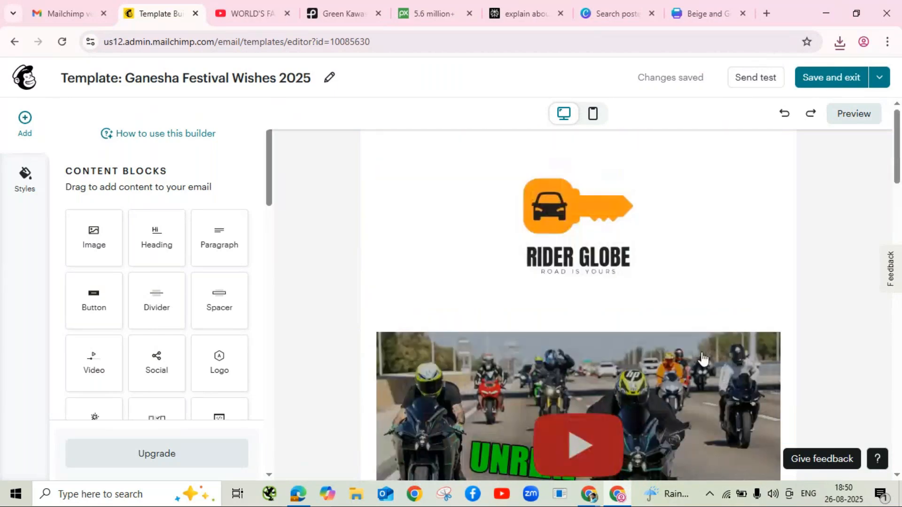
scroll(680, 334, "down", 1)
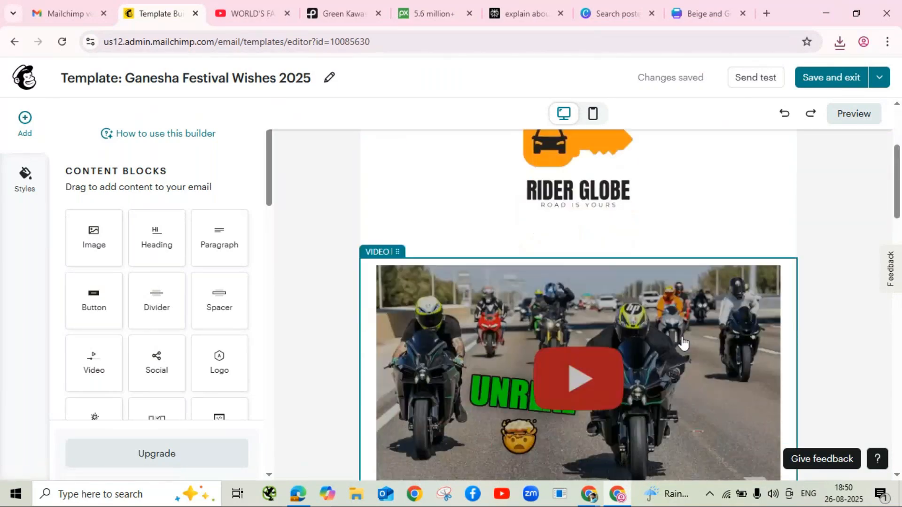
scroll(682, 343, "down", 3)
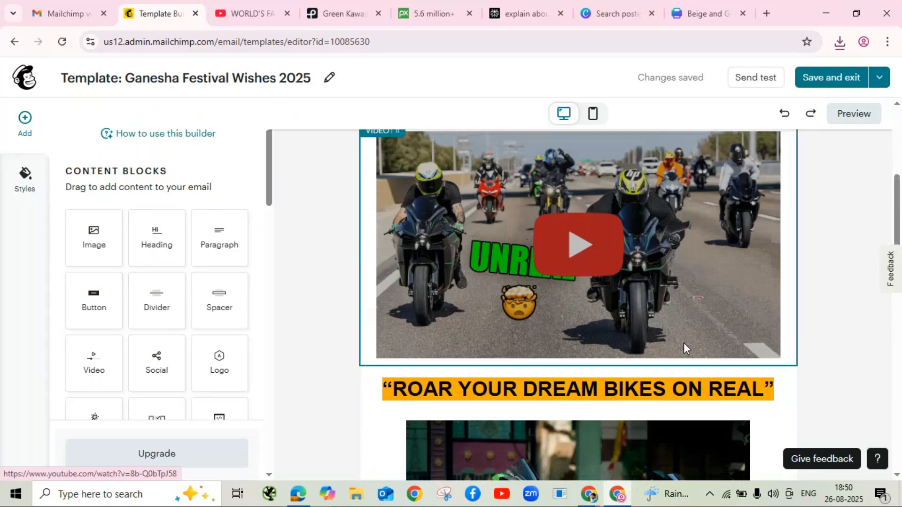
scroll(683, 343, "down", 10)
scroll(685, 346, "down", 5)
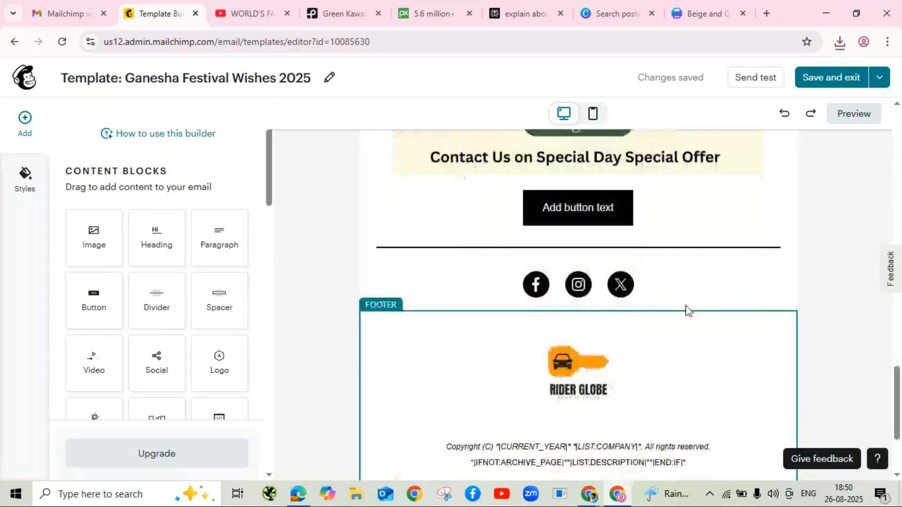
scroll(705, 277, "up", 1)
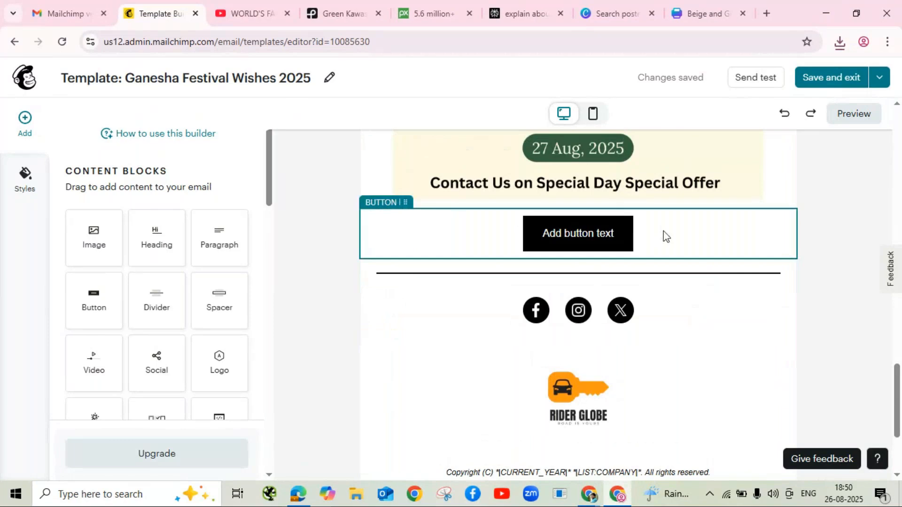
Step: Delete the 'Add button text' button and the social icons block beneath the poster
left_click(665, 235)
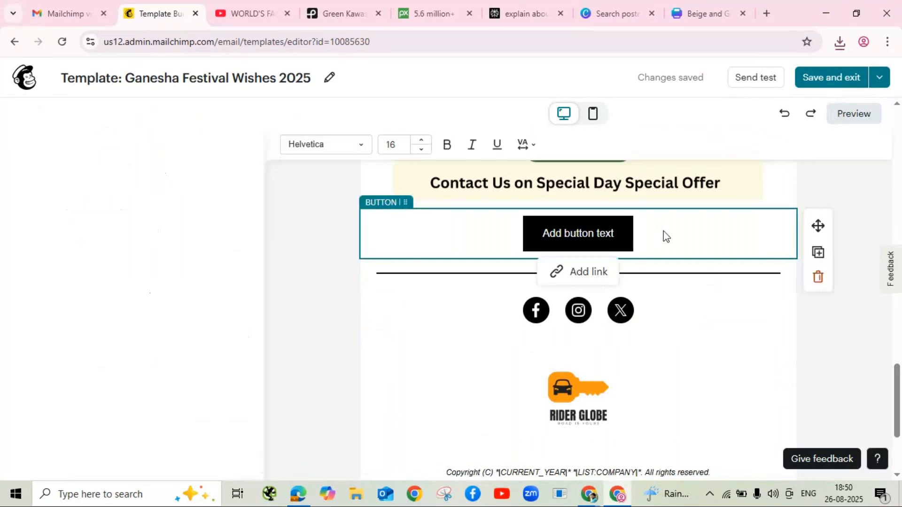
left_click(818, 278)
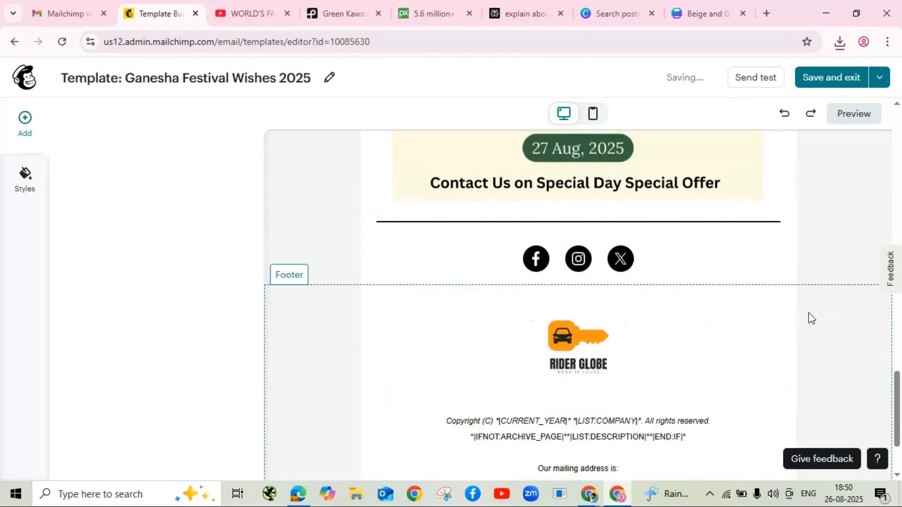
left_click(667, 262)
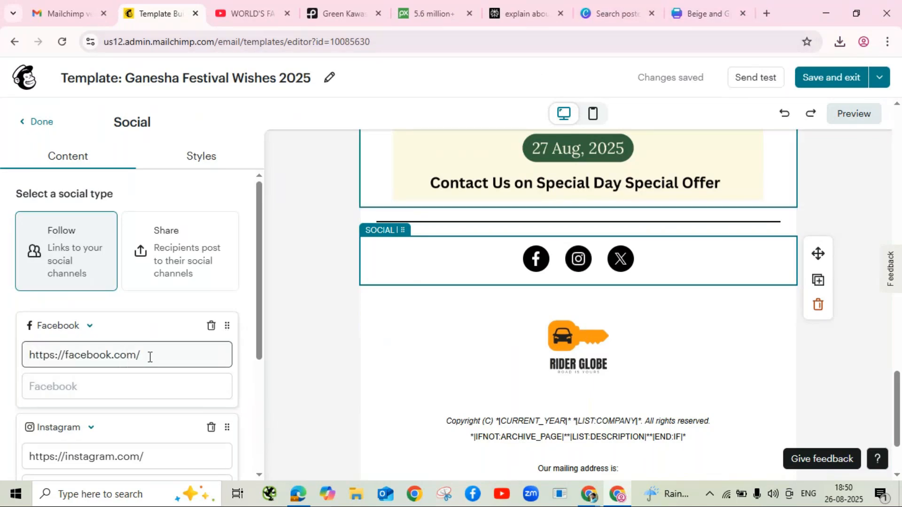
scroll(110, 369, "down", 3)
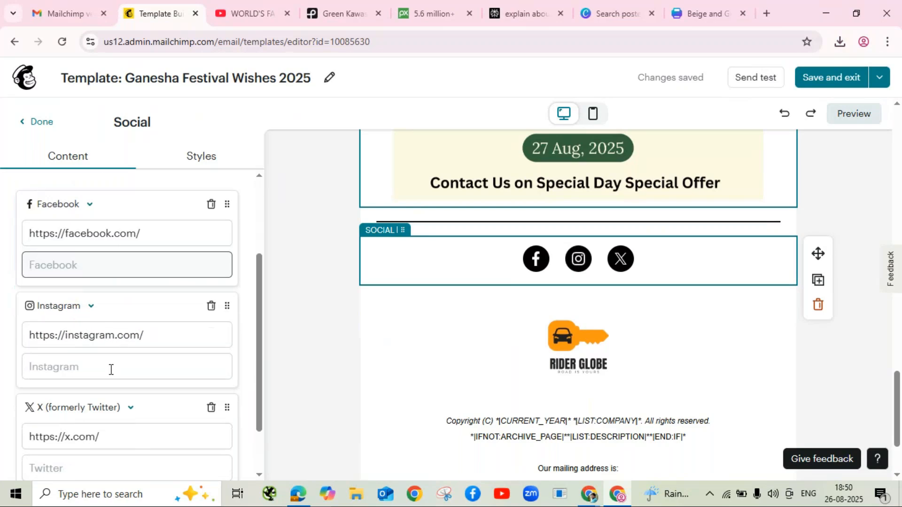
scroll(108, 368, "down", 2)
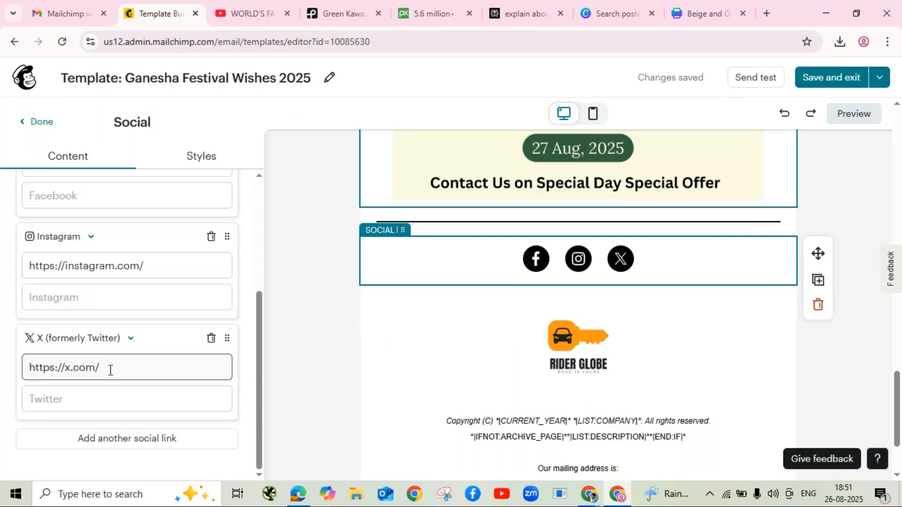
left_click(140, 439)
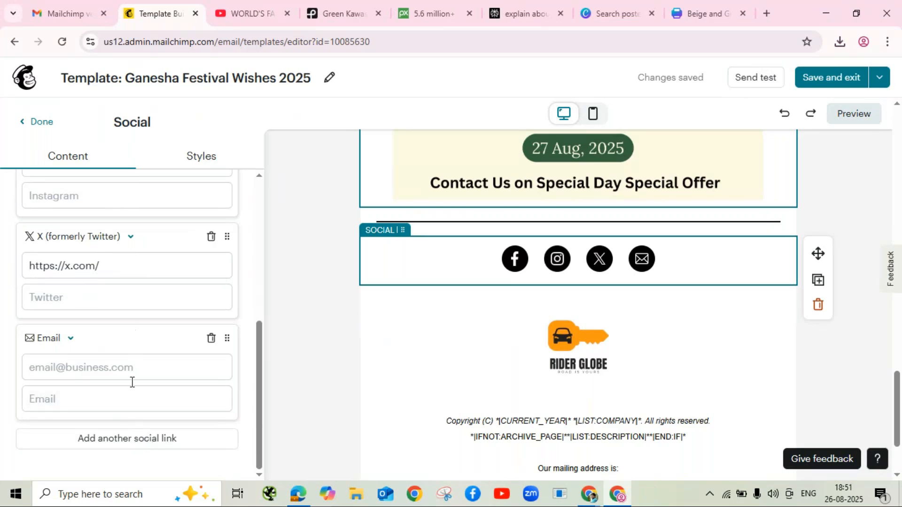
left_click(127, 439)
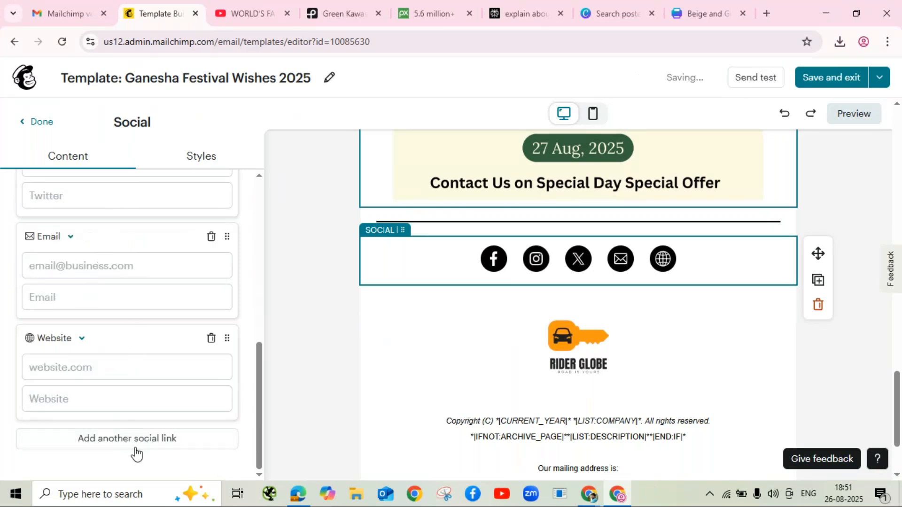
left_click(134, 404)
scroll(134, 405, "up", 10)
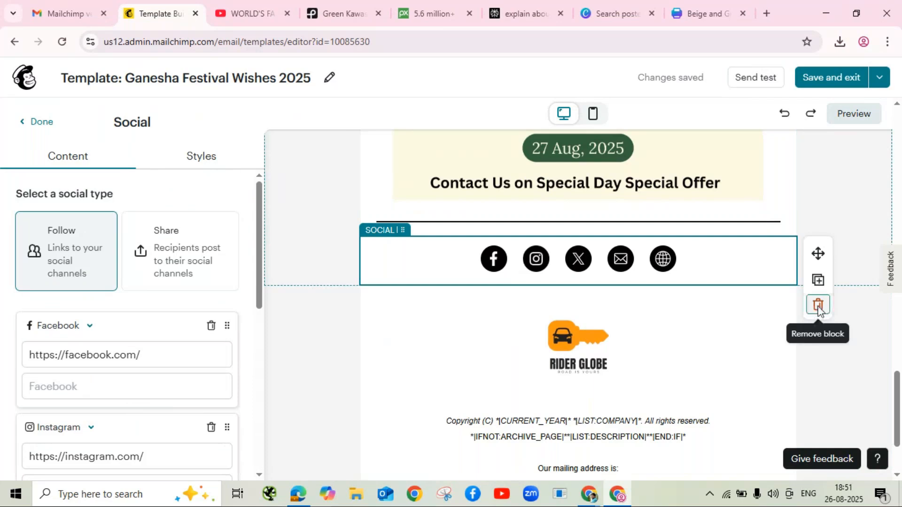
left_click(817, 306)
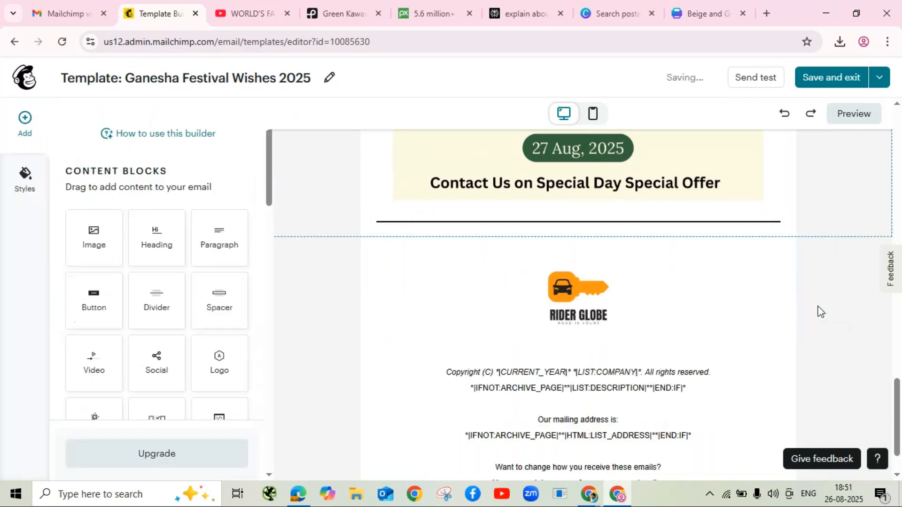
Step: Switch the footer to the logo-left, text-right layout and open its text block for editing
left_click(557, 266)
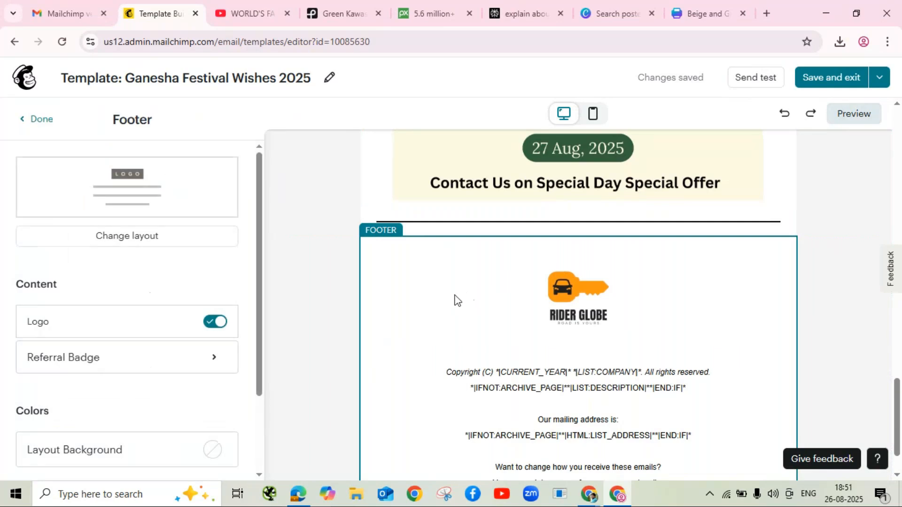
left_click(119, 238)
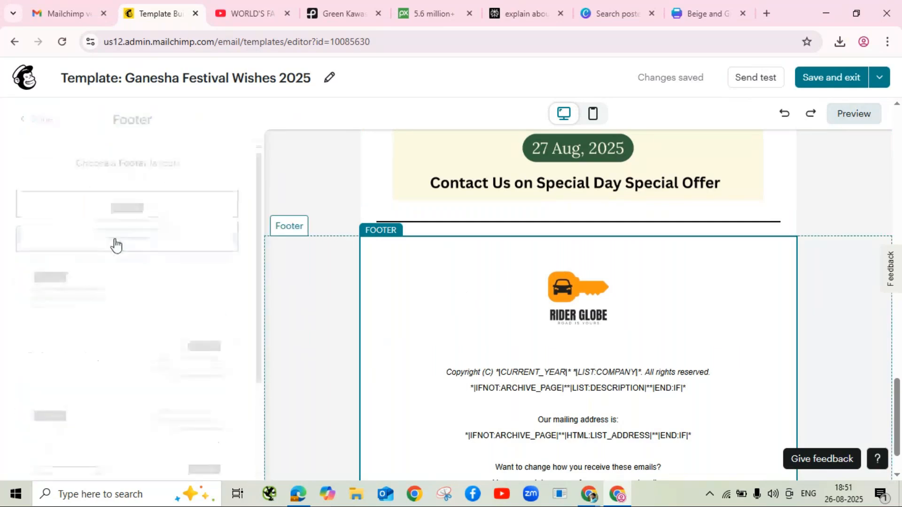
left_click(76, 312)
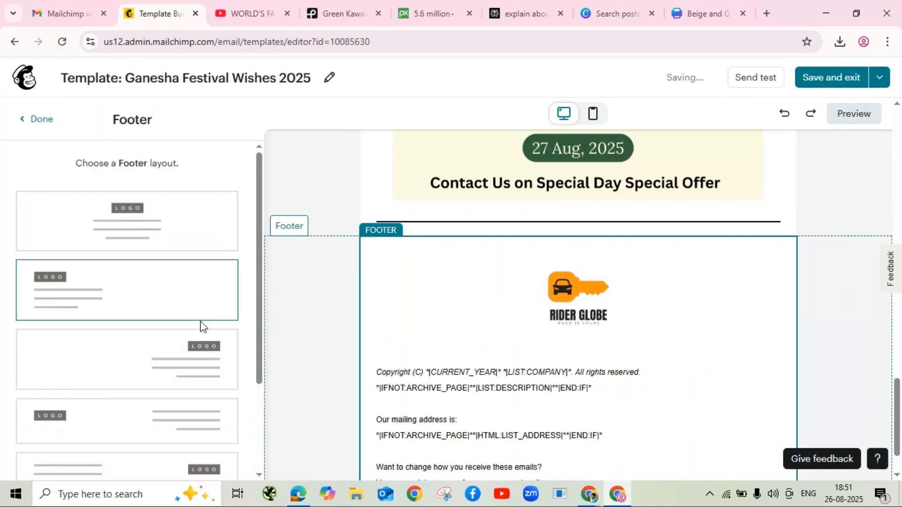
left_click(80, 423)
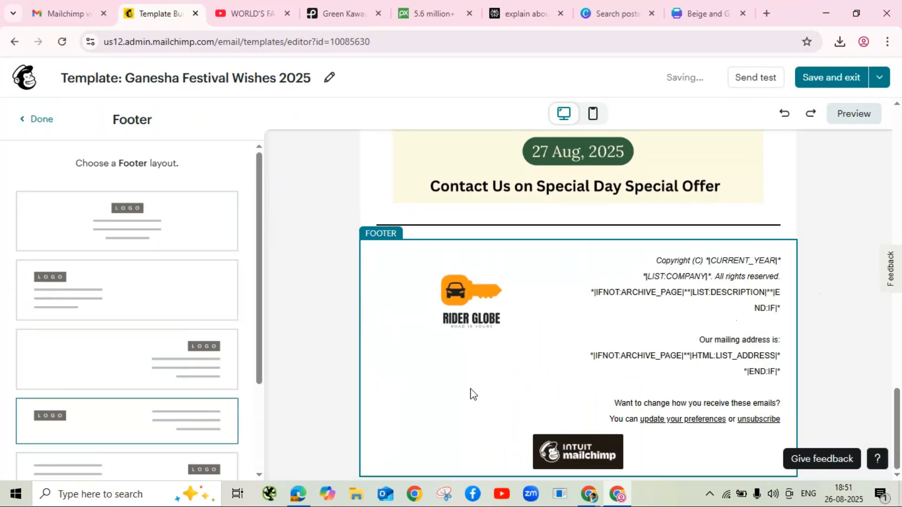
left_click(657, 324)
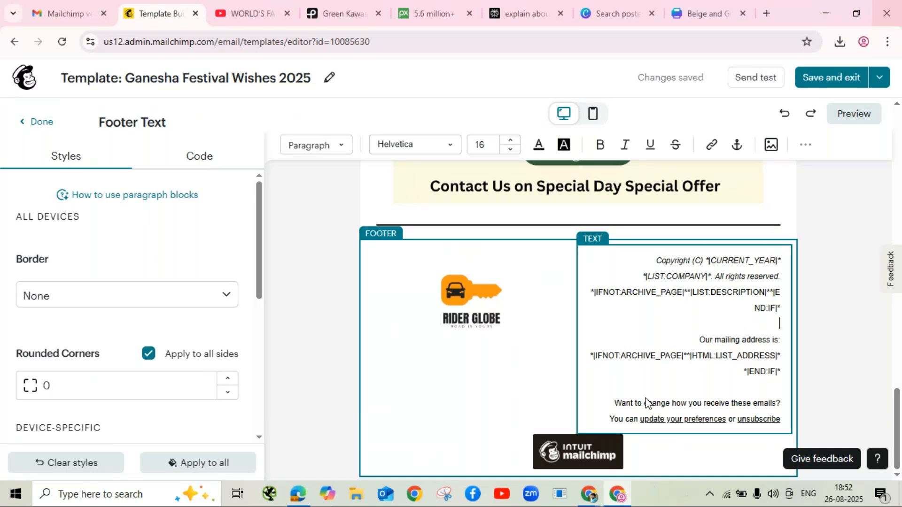
Step: Unmute the microphone in GoTo Meeting, then minimize the meeting to reveal the template editor
mouse_move(588, 494)
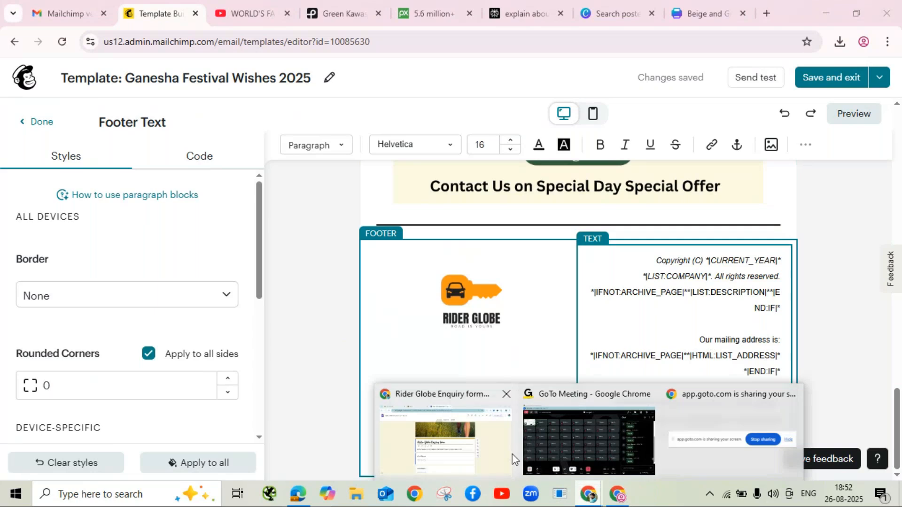
left_click(553, 447)
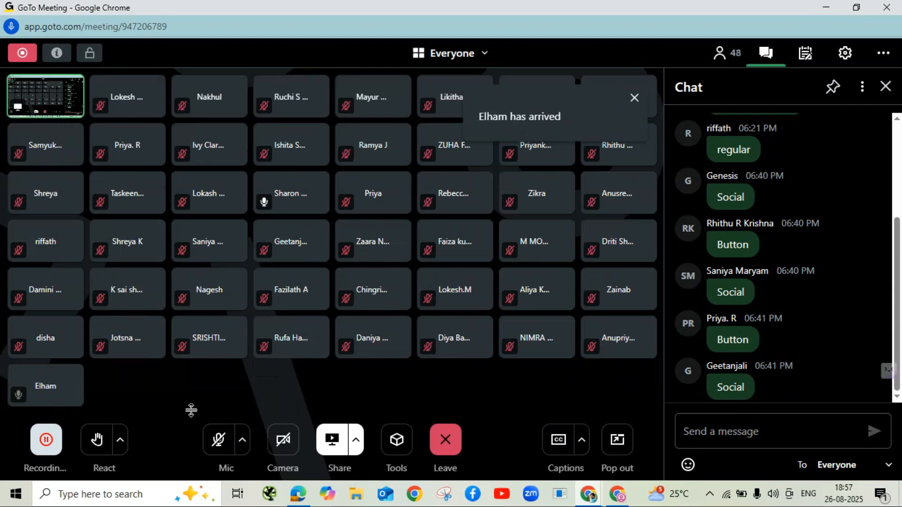
left_click(221, 459)
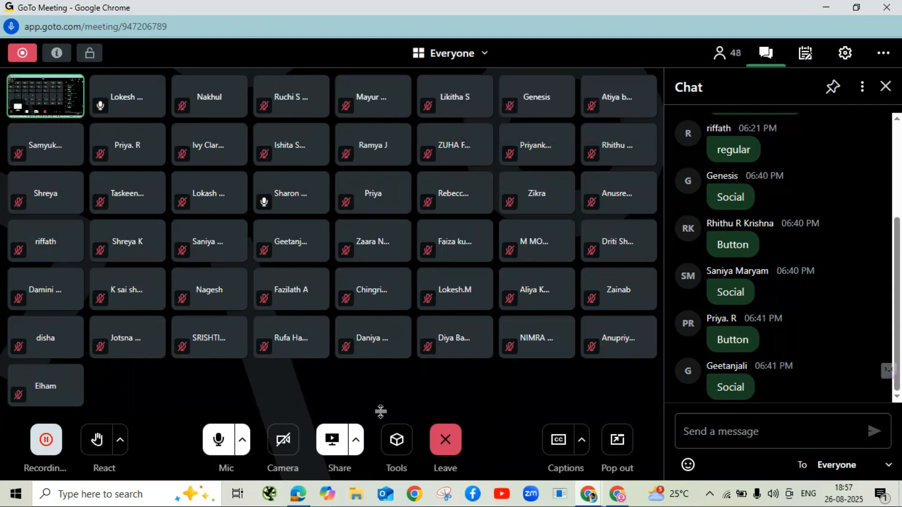
left_click(824, 8)
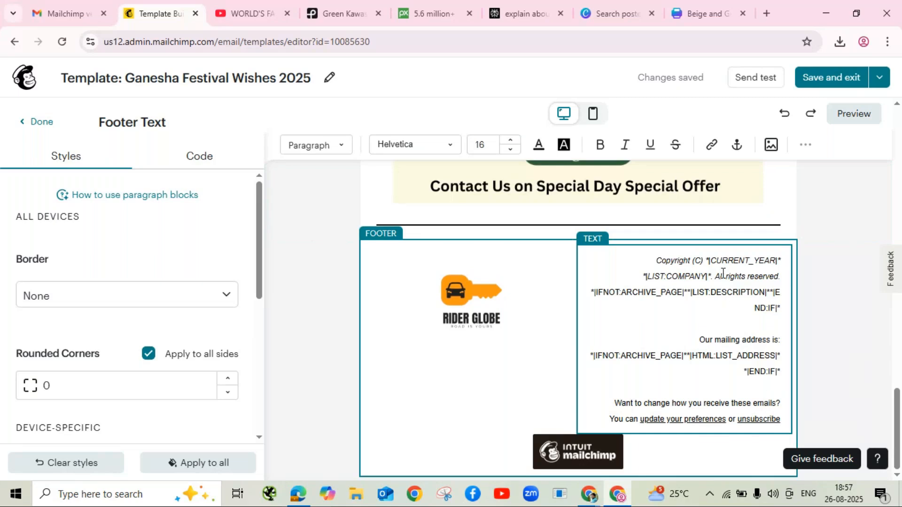
Step: Replace the year and company merge tags with 'Rider Globe' and delete the archive-description merge-tag line
left_click(707, 259)
mouse_move(707, 259)
left_mouse_down()
mouse_move(763, 268)
mouse_move(702, 271)
mouse_move(713, 272)
left_mouse_up()
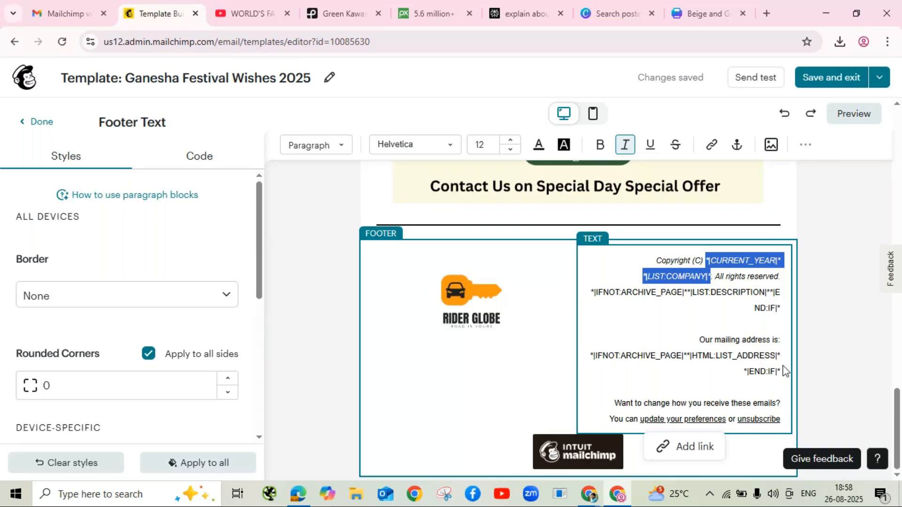
key("BackSpace")
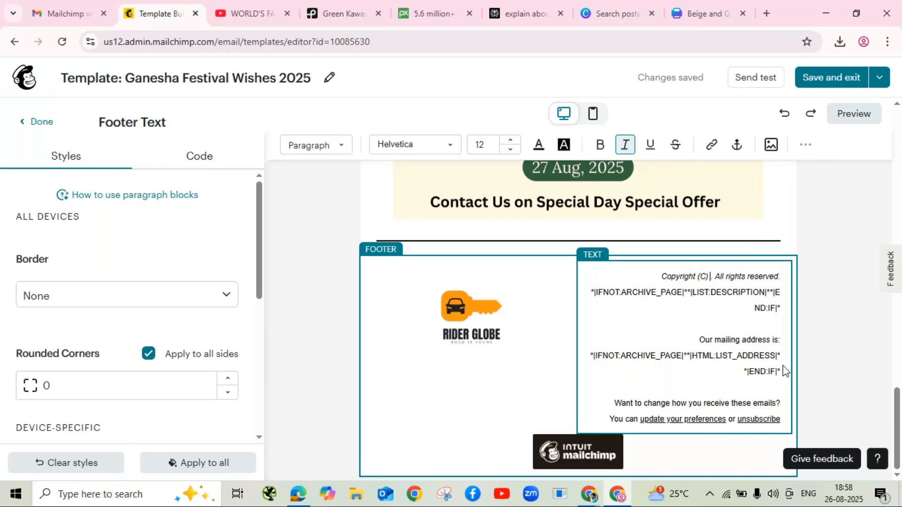
type("Rider G")
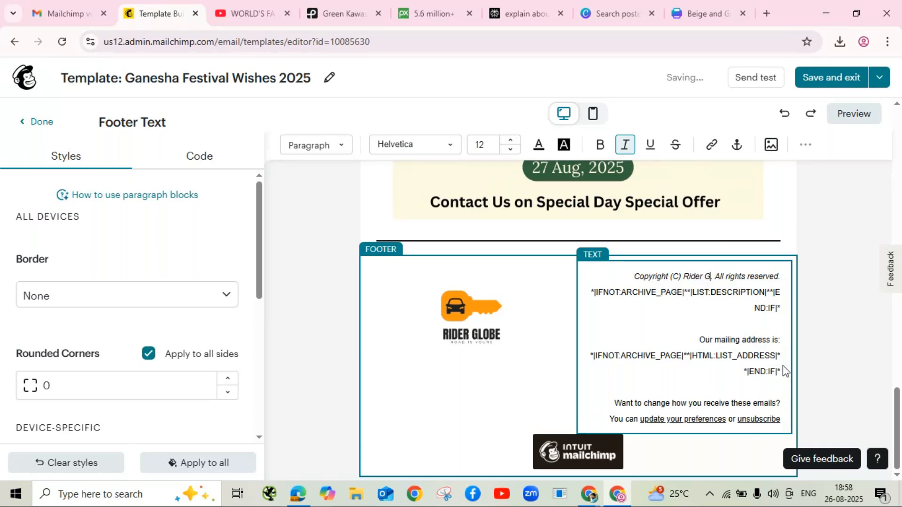
type("lobe")
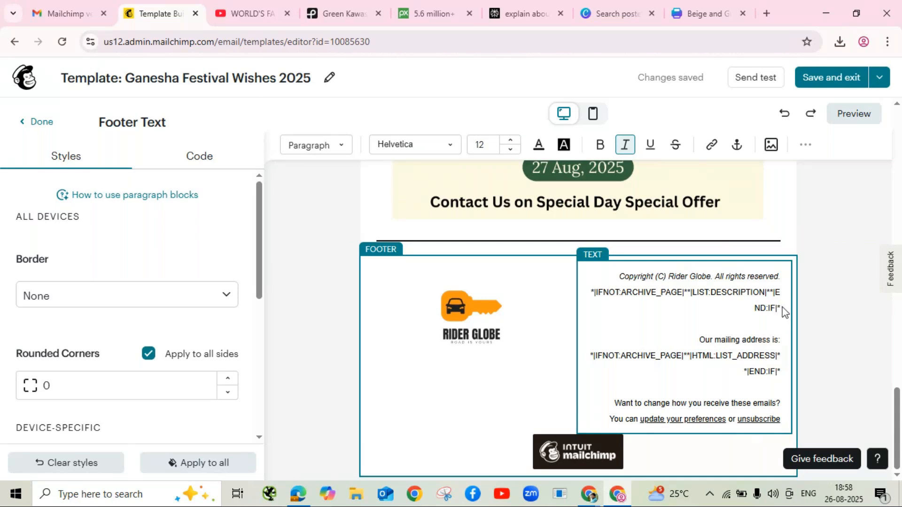
left_click_drag(781, 309, 591, 292)
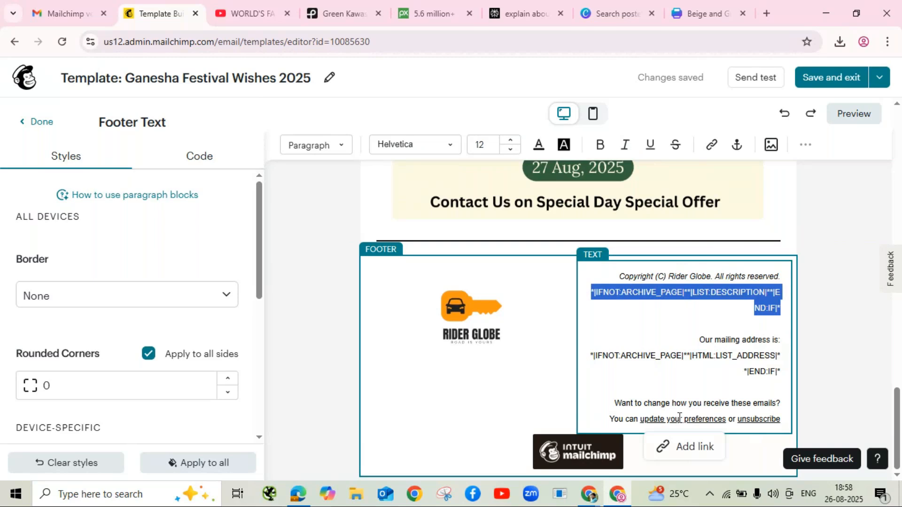
key("BackSpace")
key("BackSpace")
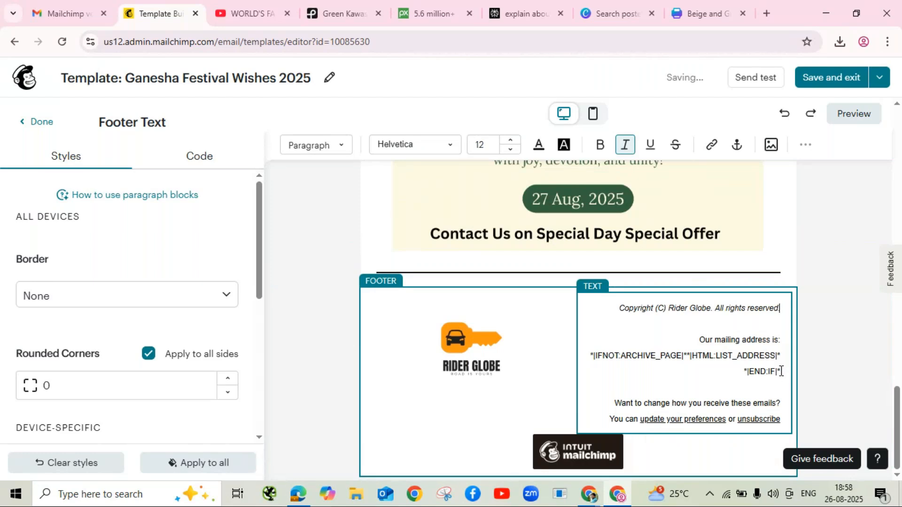
Step: Replace the footer's mailing-address merge tags with the company's booking e-mail address and finish editing
left_click_drag(741, 365, 588, 364)
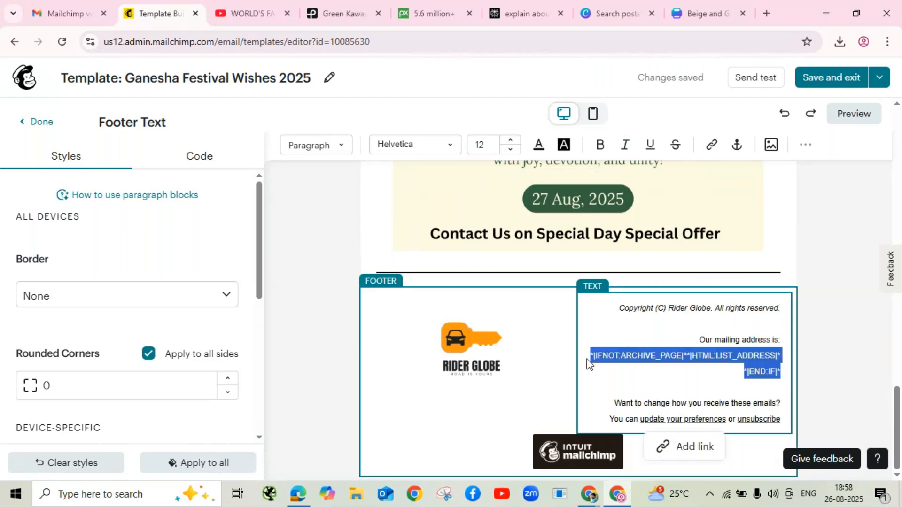
key("BackSpace")
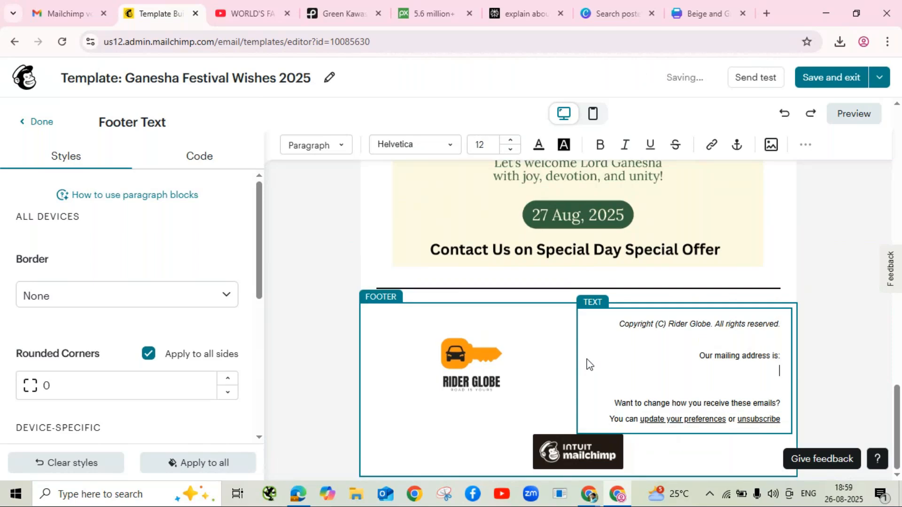
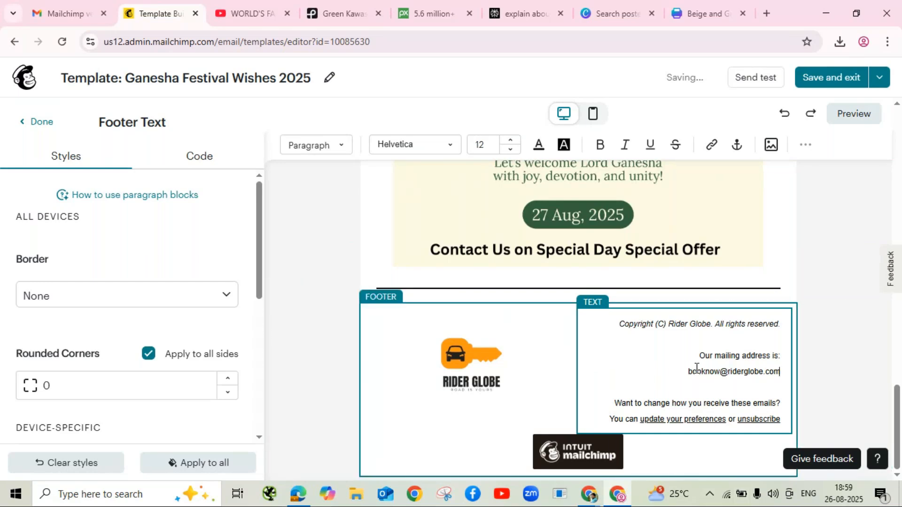
left_click(812, 394)
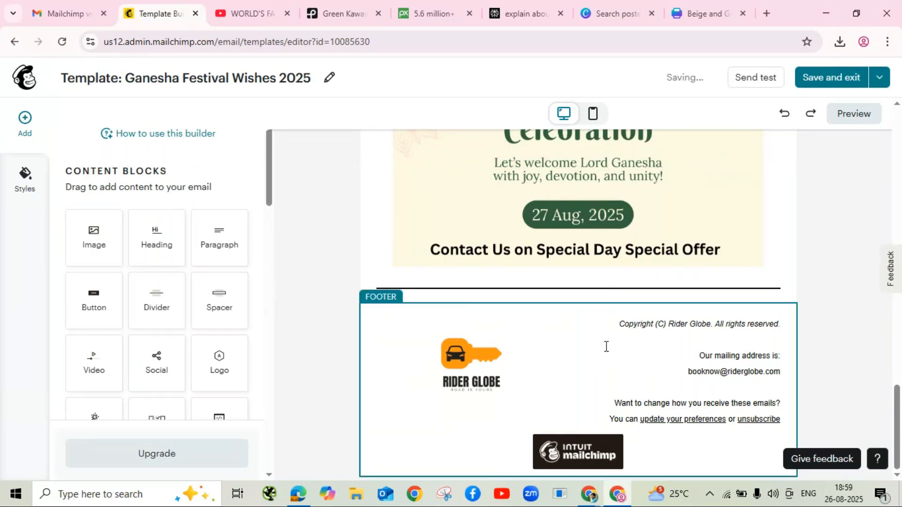
scroll(610, 386, "up", 6)
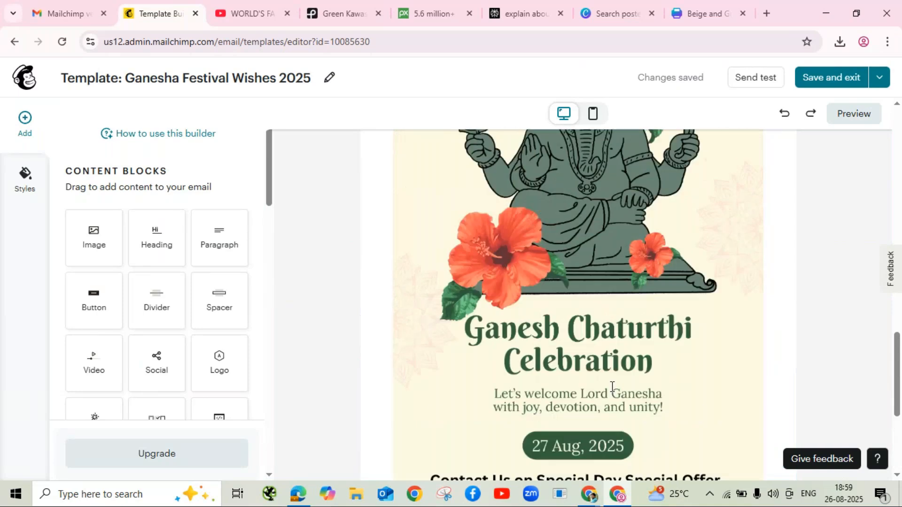
scroll(612, 386, "up", 4)
scroll(616, 379, "up", 1)
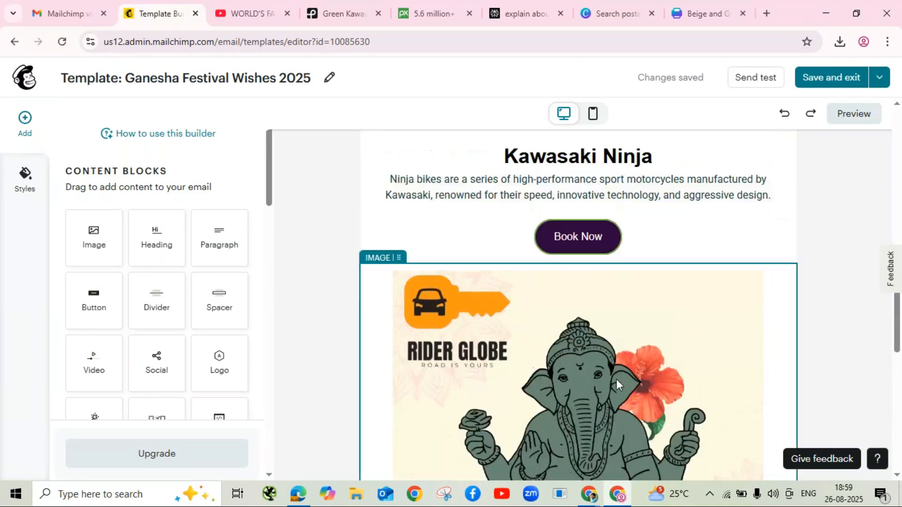
scroll(616, 379, "up", 5)
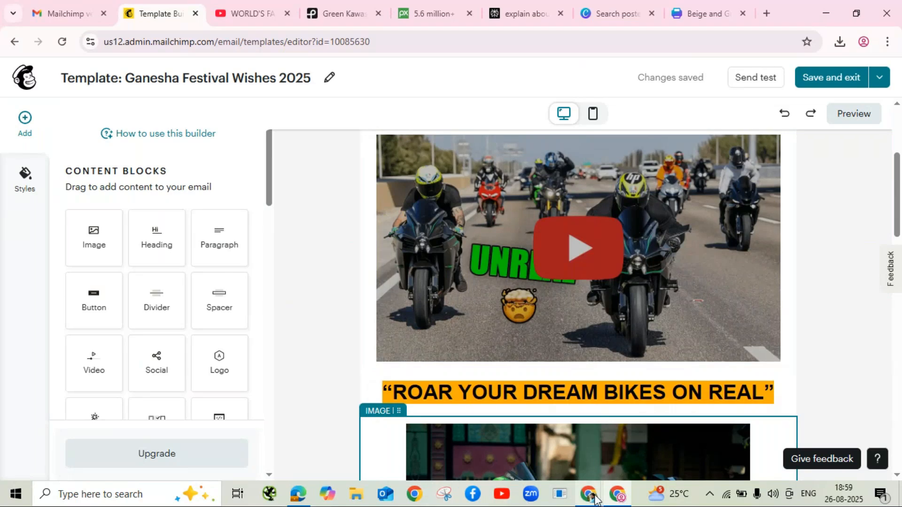
mouse_move(594, 498)
left_click(565, 453)
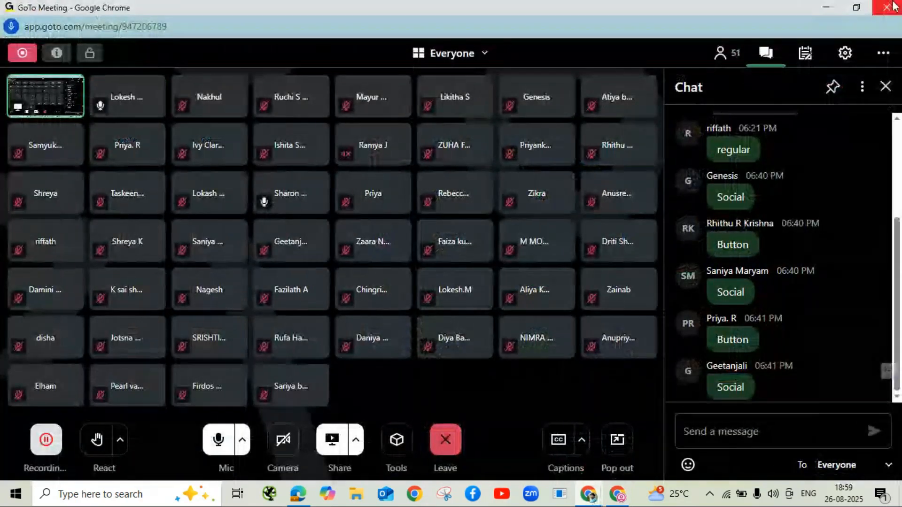
left_click(822, 8)
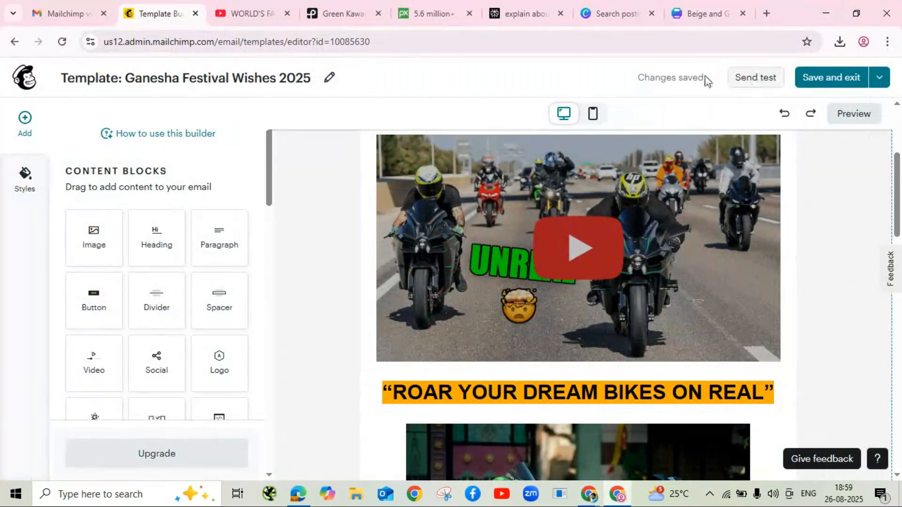
Step: Preview the email and scroll through it in the default and Mobile views
left_click(853, 116)
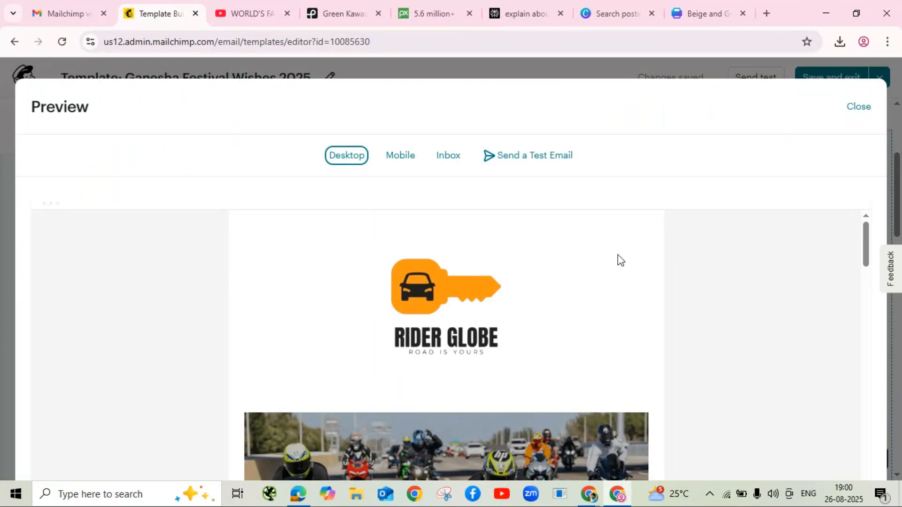
scroll(617, 261, "down", 5)
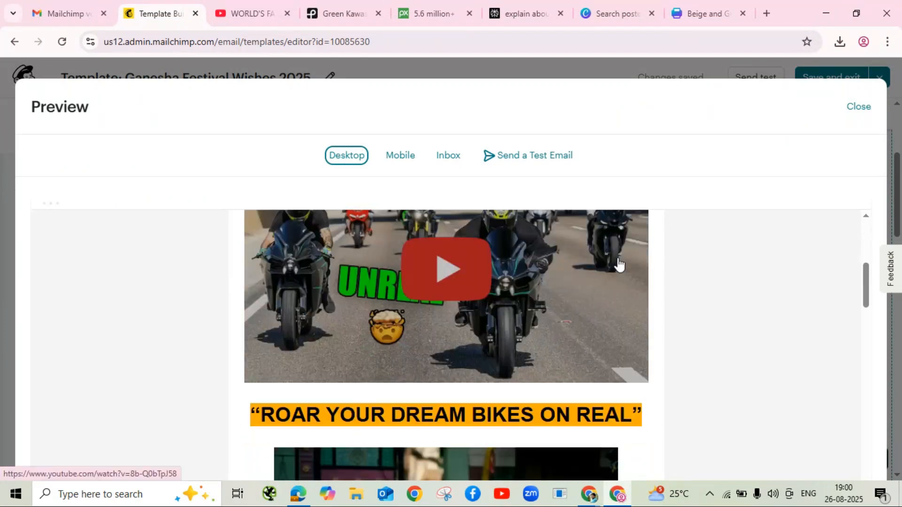
scroll(618, 265, "down", 10)
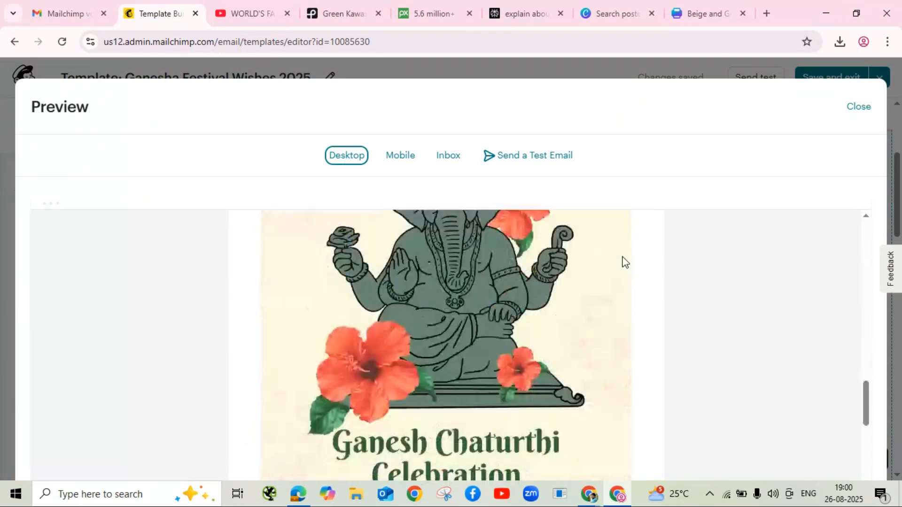
scroll(624, 262, "down", 3)
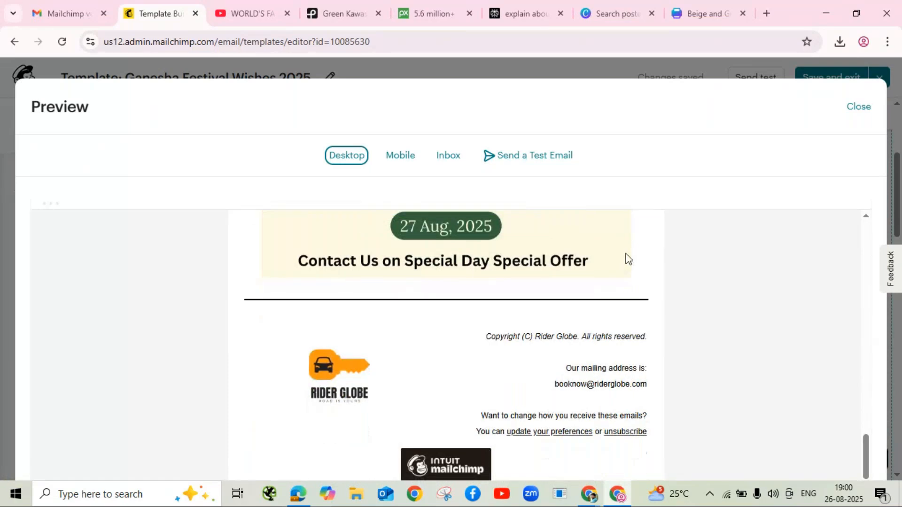
left_click(405, 157)
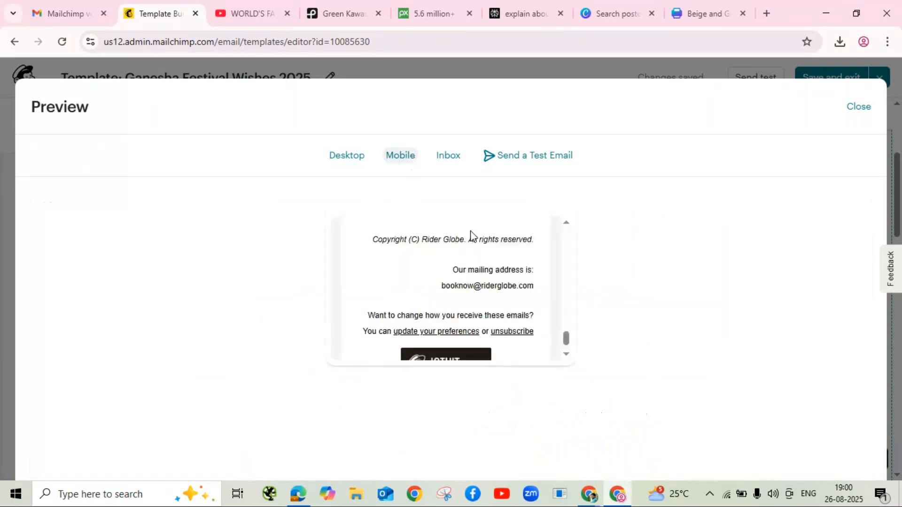
scroll(465, 302, "up", 10)
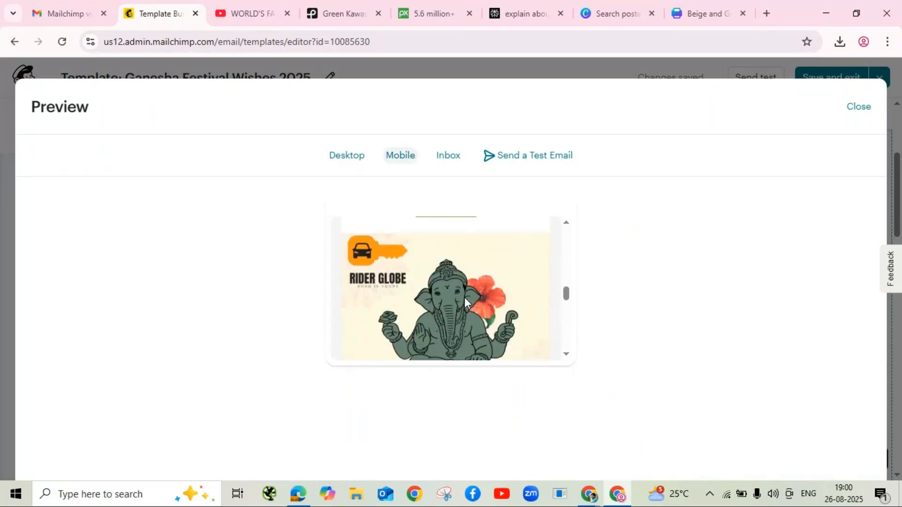
scroll(465, 301, "up", 2)
scroll(465, 300, "up", 2)
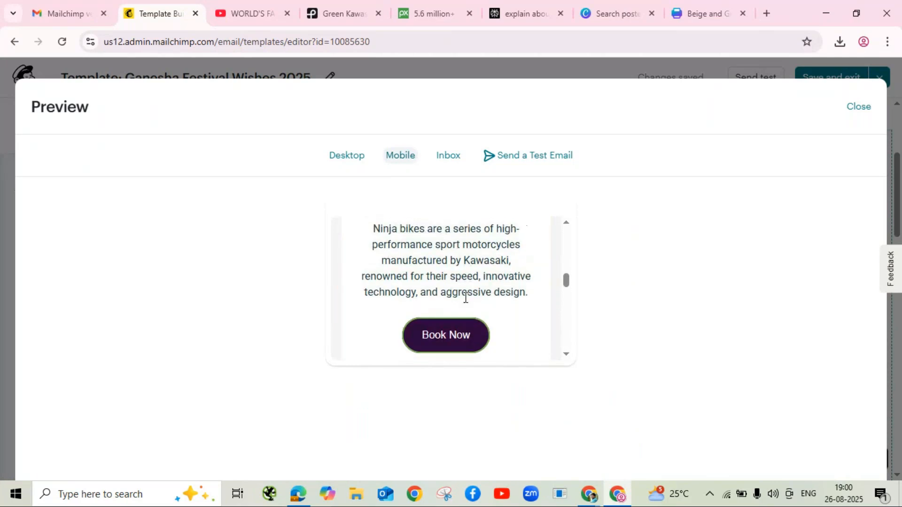
scroll(465, 298, "up", 5)
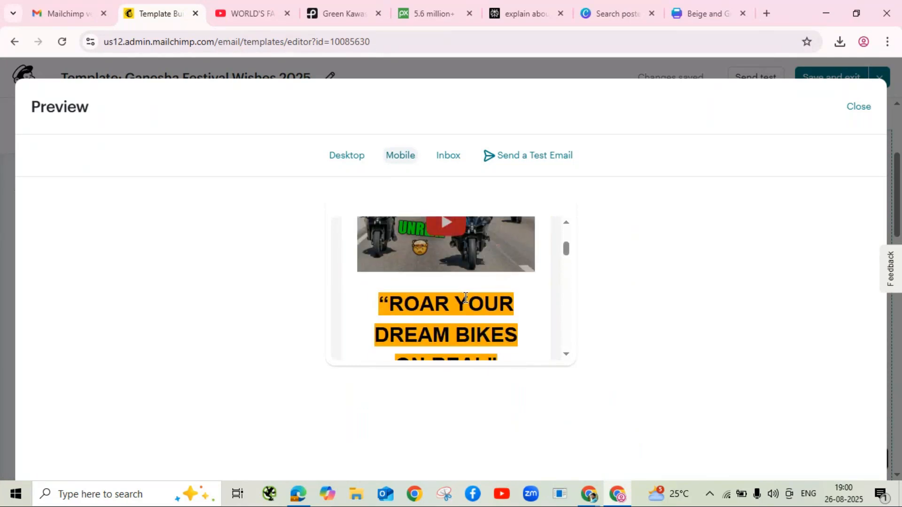
scroll(460, 260, "up", 3)
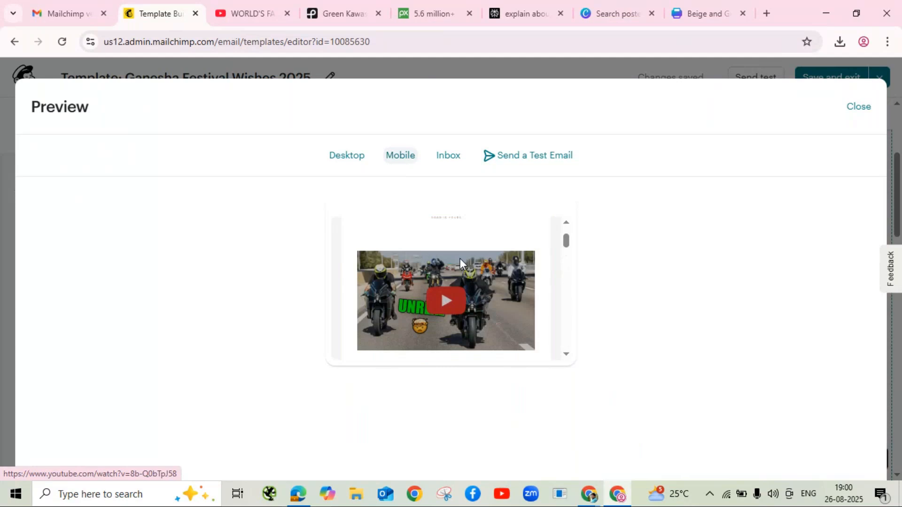
Step: Check the Inbox and Desktop previews, then close the preview
left_click(458, 161)
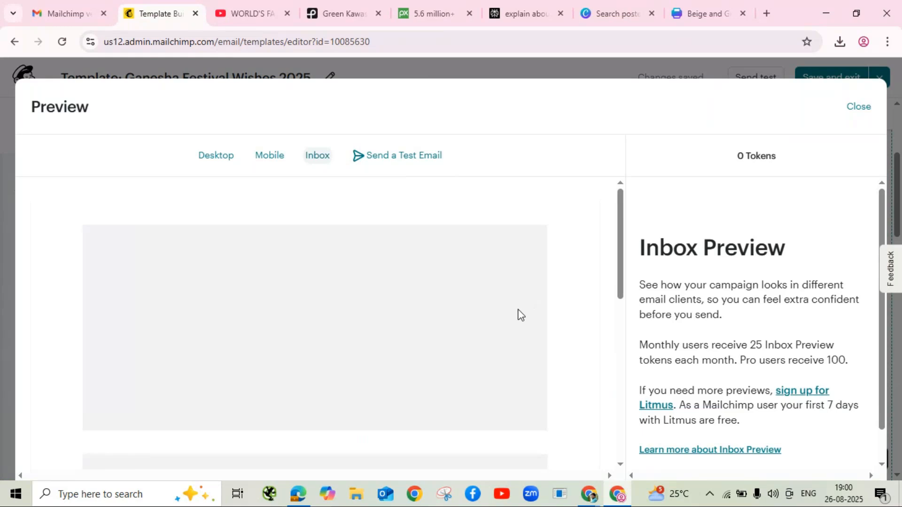
key("Escape")
left_click(215, 157)
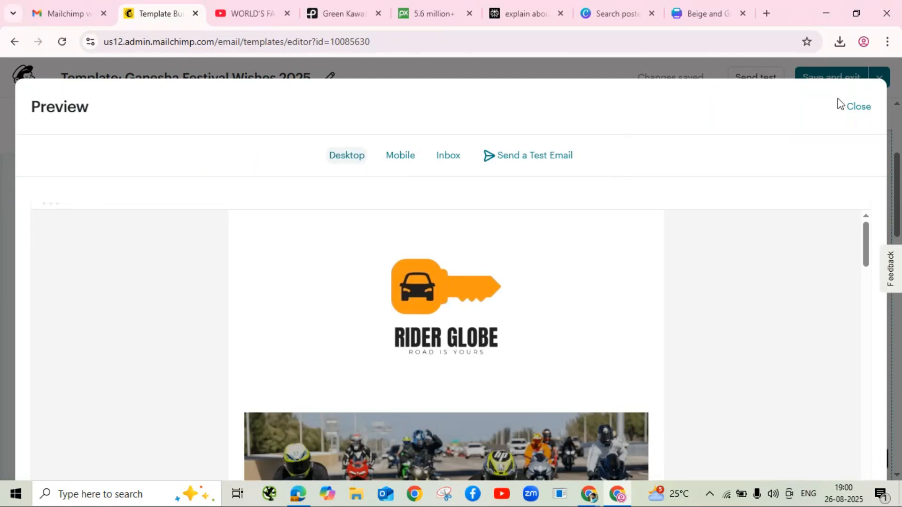
left_click(852, 112)
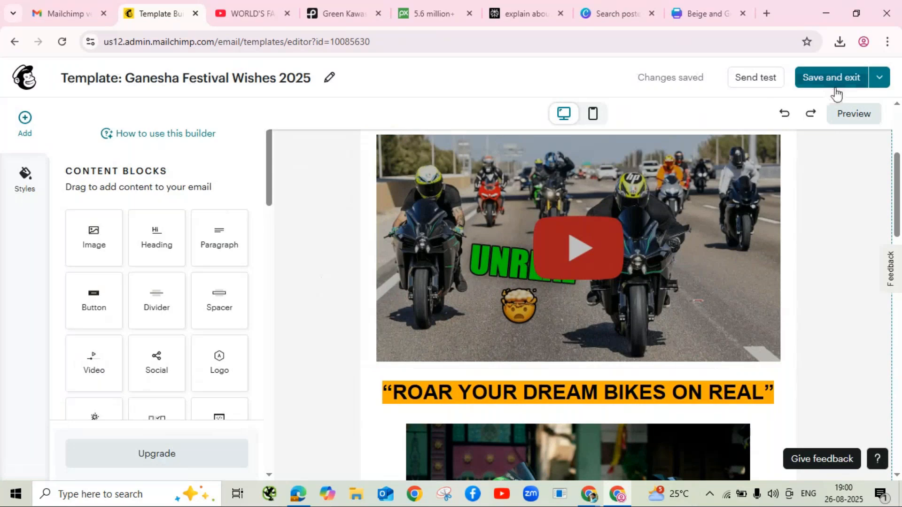
Step: Save and exit the template, then go to Home > Content > Email templates
left_click(840, 81)
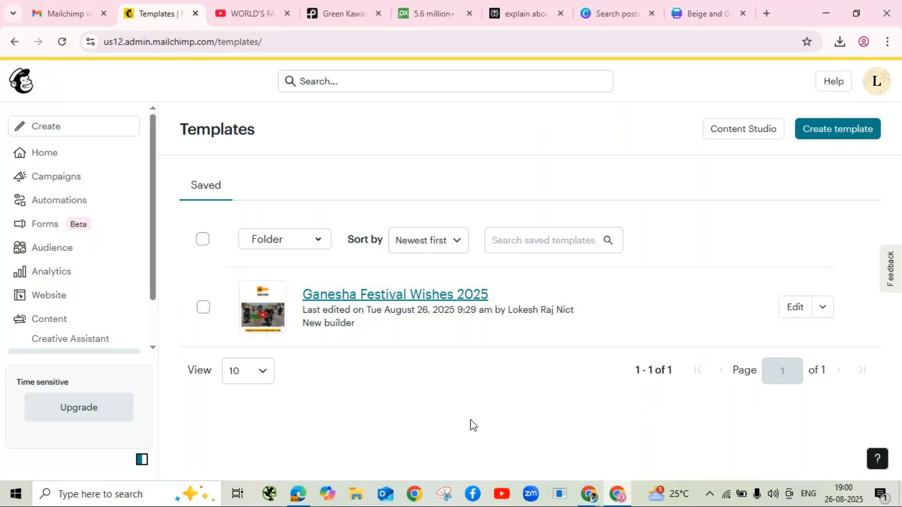
left_click(41, 153)
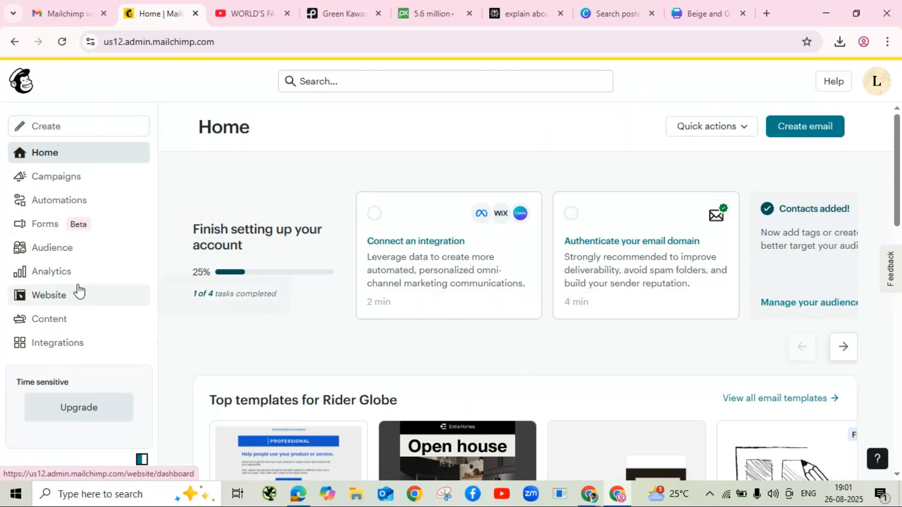
left_click(67, 329)
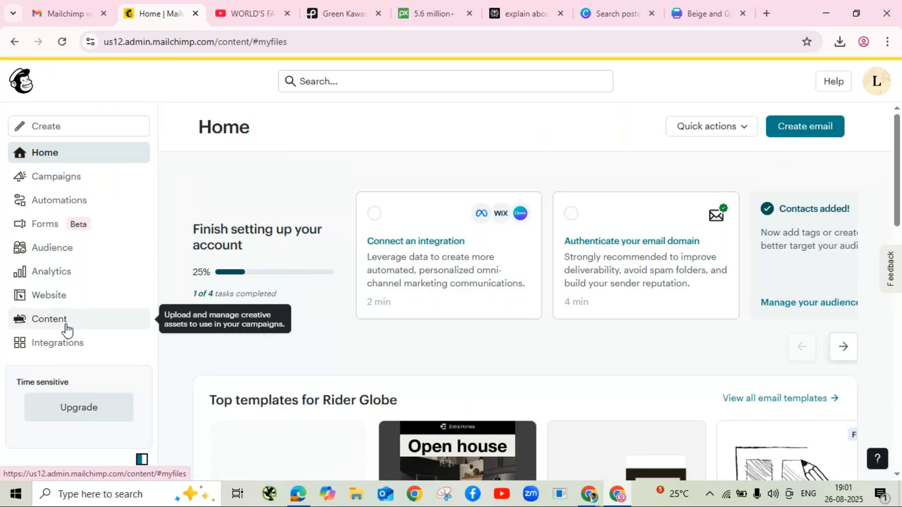
scroll(89, 305, "down", 1)
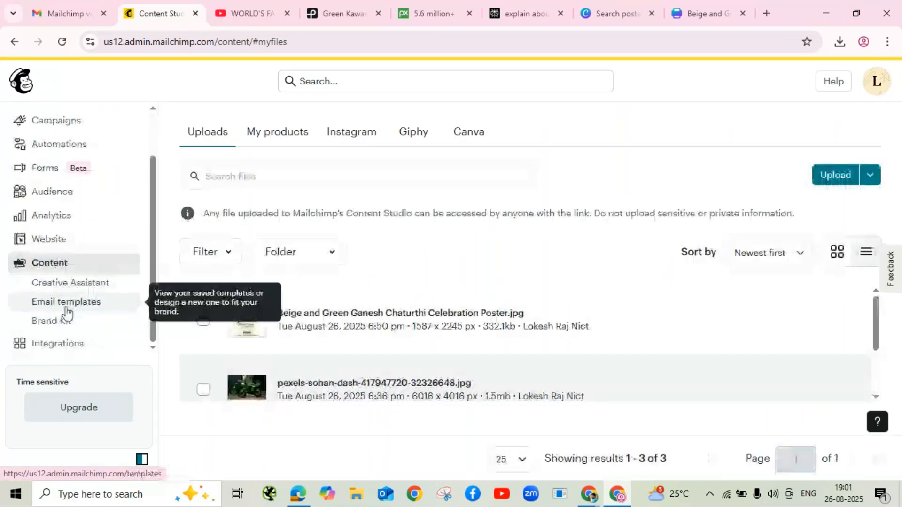
left_click(69, 303)
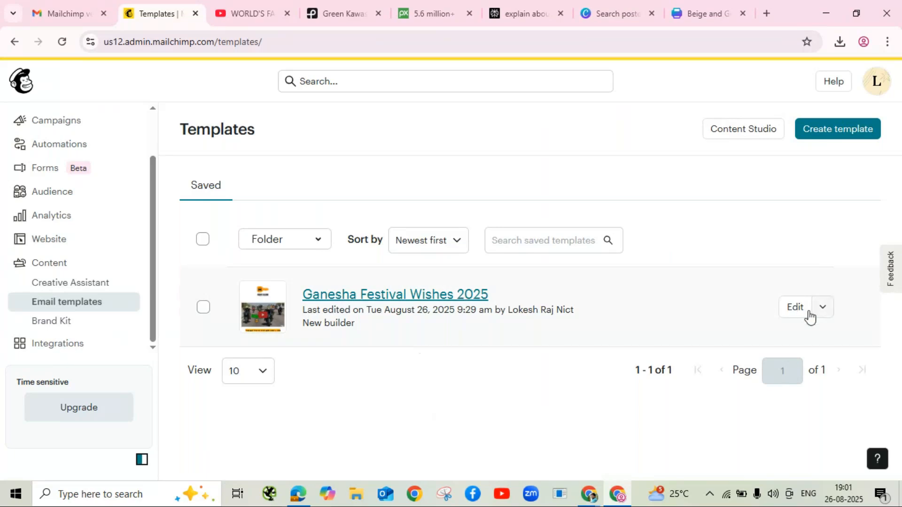
Step: Reopen Ganesha Festival Wishes 2025, review its header section, and save and exit again
left_click(795, 308)
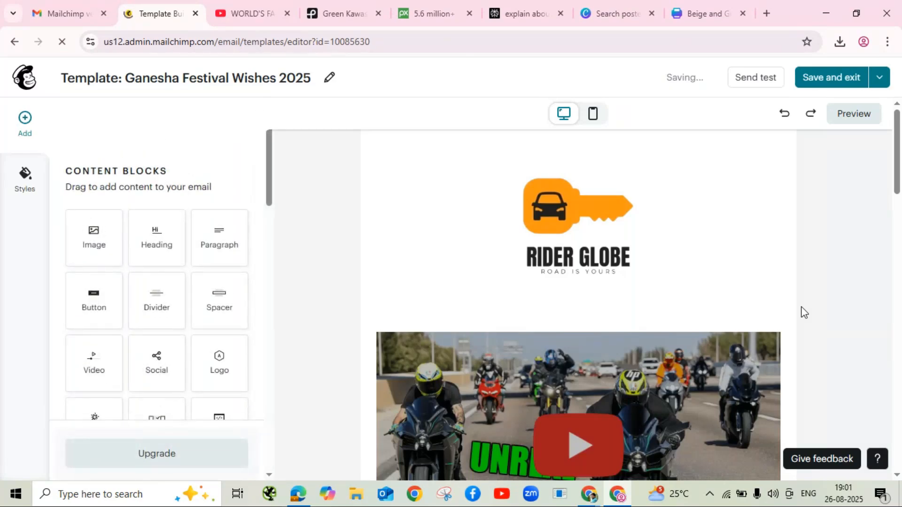
left_click(319, 202)
scroll(558, 272, "down", 2)
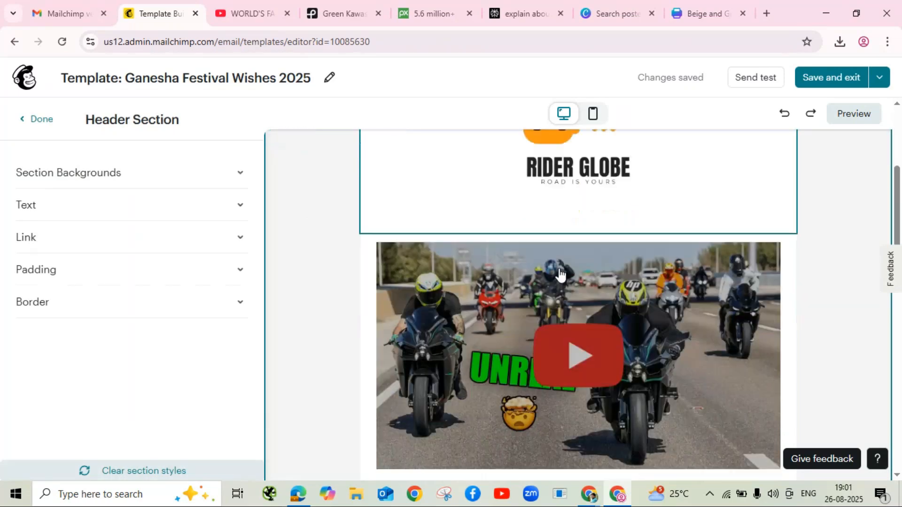
scroll(560, 271, "down", 10)
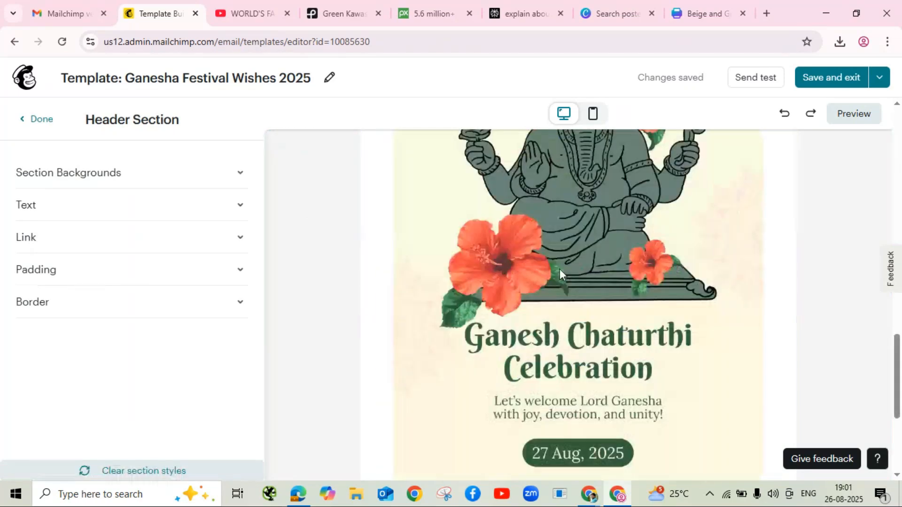
scroll(562, 275, "down", 4)
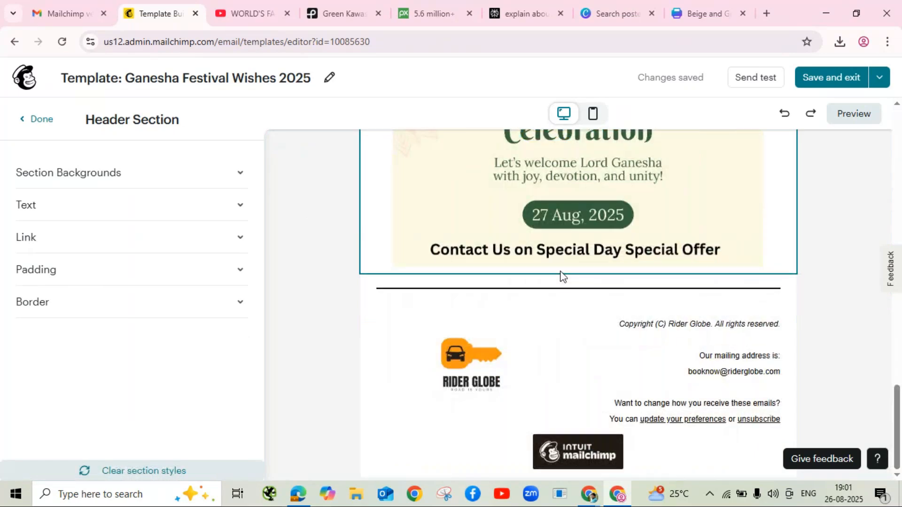
scroll(562, 276, "up", 4)
scroll(560, 270, "up", 15)
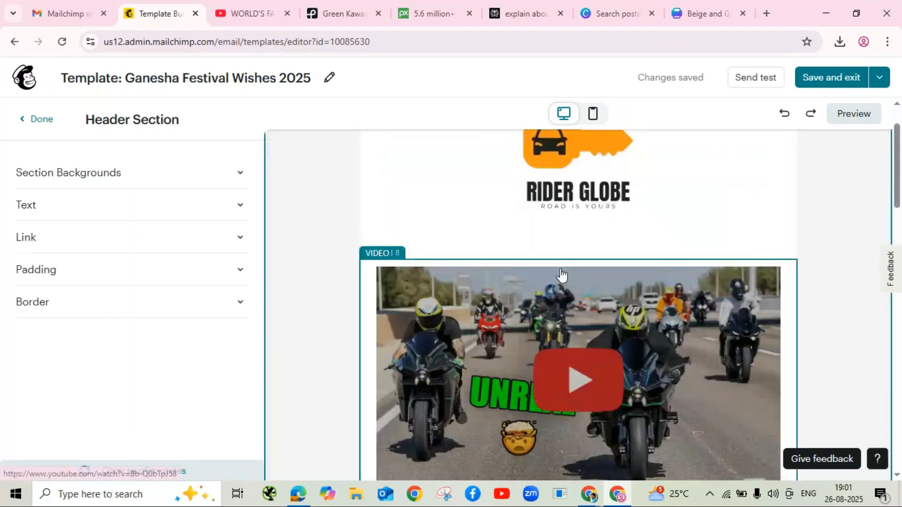
left_click(841, 83)
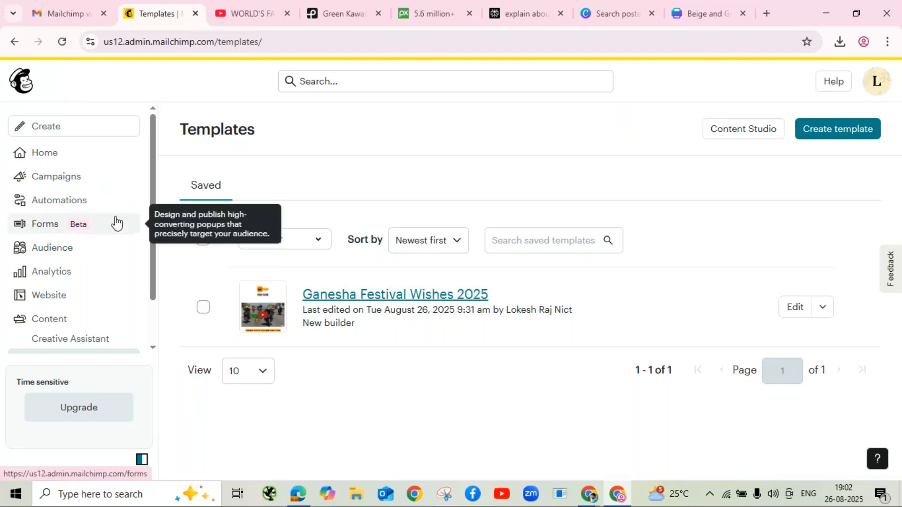
Step: List the Regular, Plain text and Template email options under Create, then bring GoTo Meeting forward
left_click(58, 131)
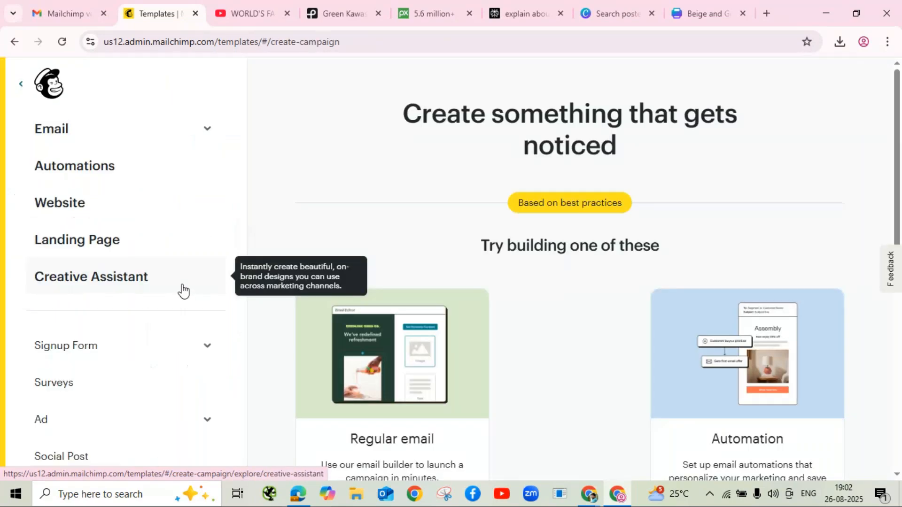
left_click(100, 137)
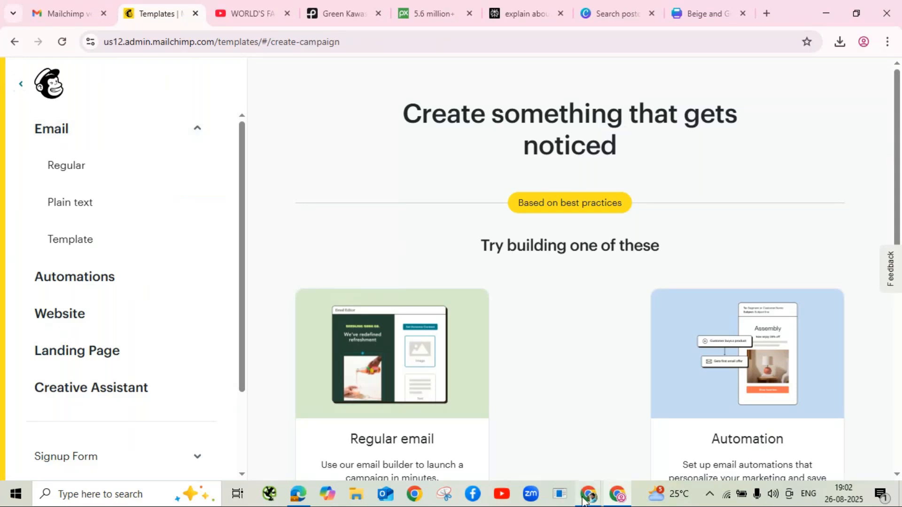
mouse_move(582, 500)
left_click(593, 438)
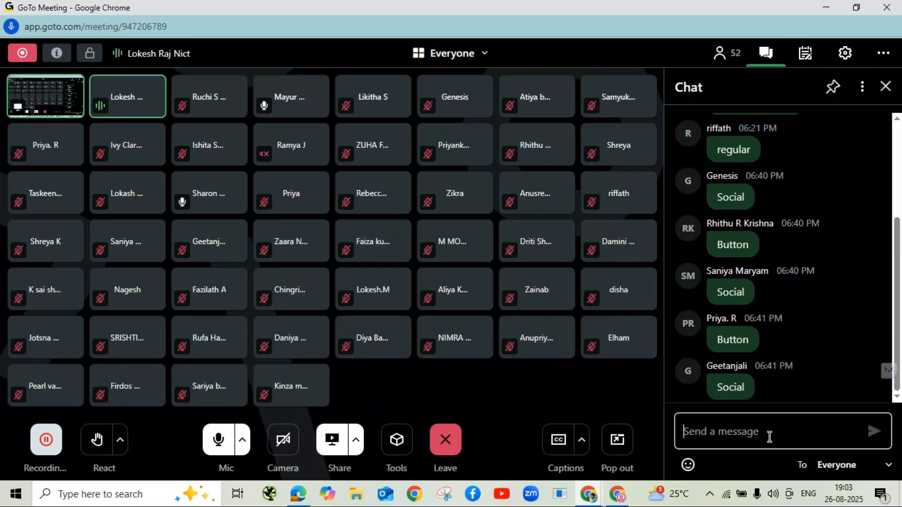
Step: Post 'Regular', 'Plain Text' and 'Template' in the meeting chat, then switch back to Chrome
type("Regu")
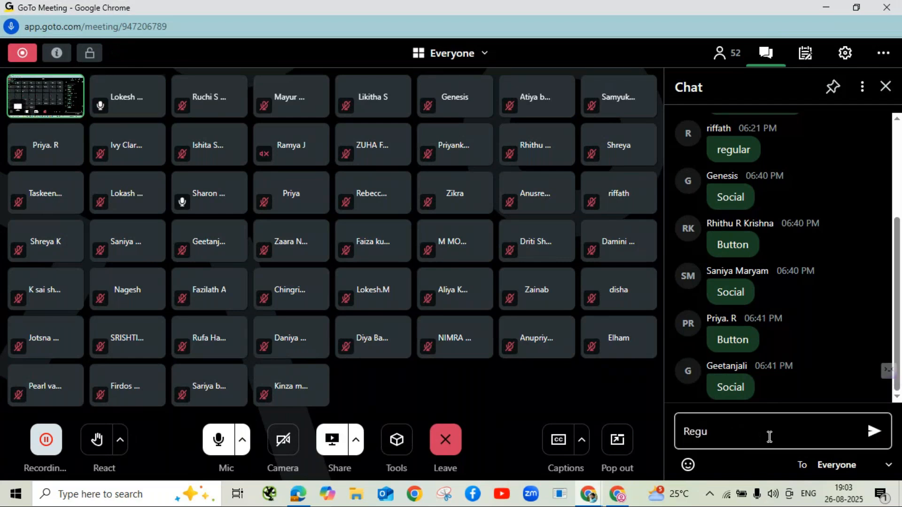
type("lar")
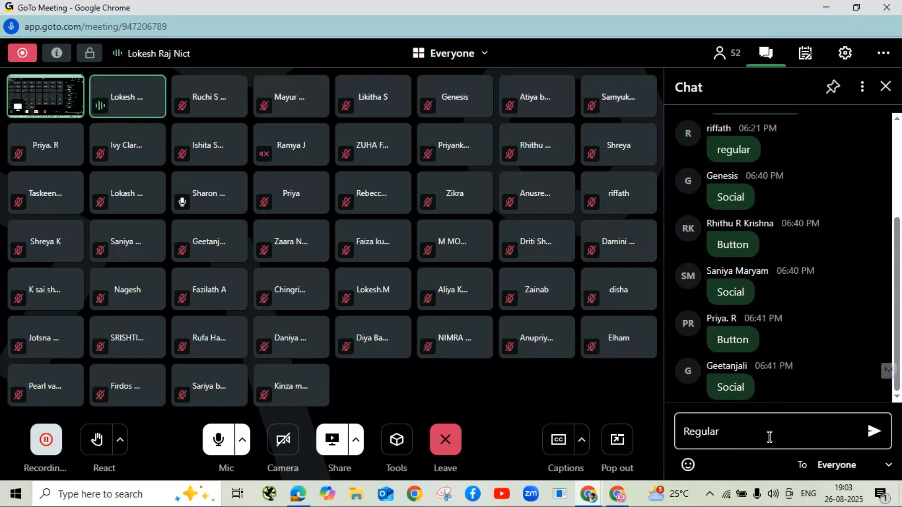
key("Return")
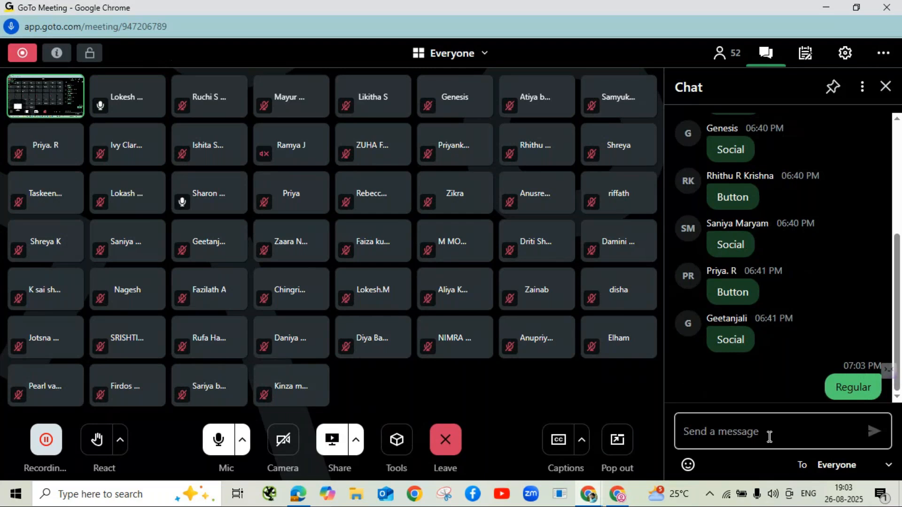
type("Plain Text")
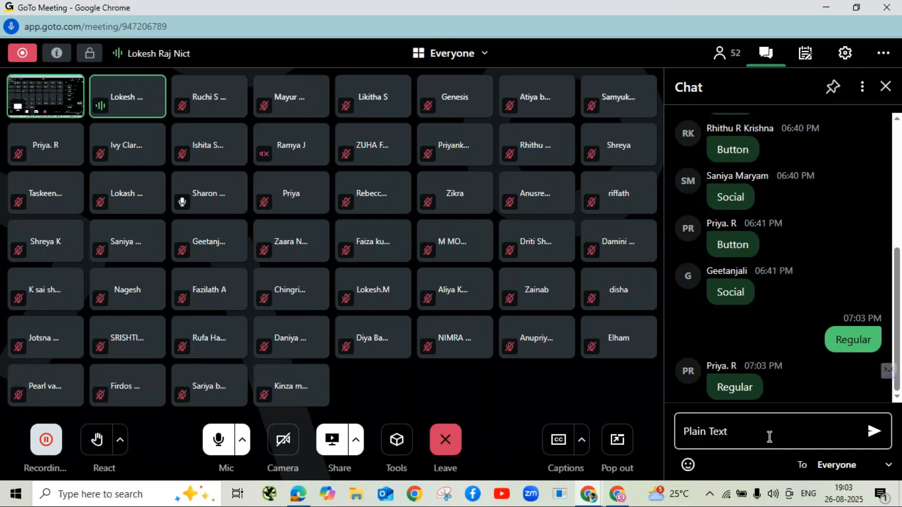
key("Return")
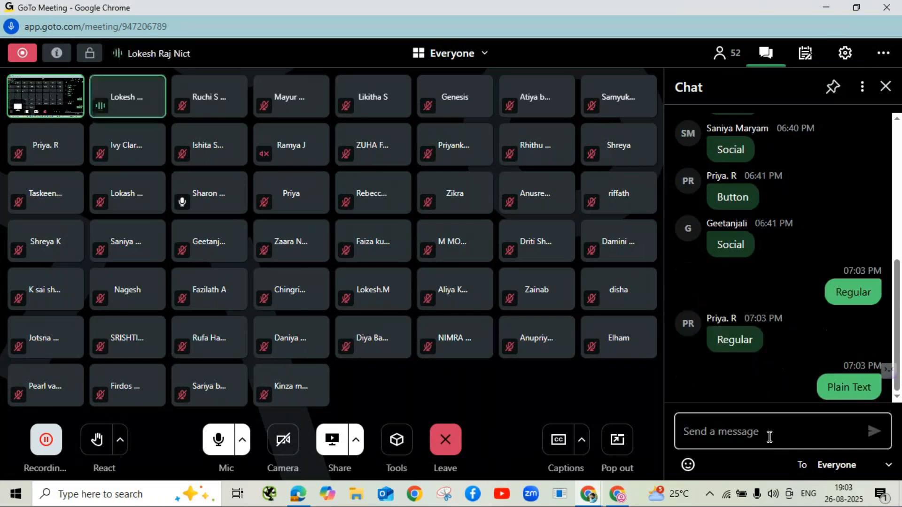
type("Template")
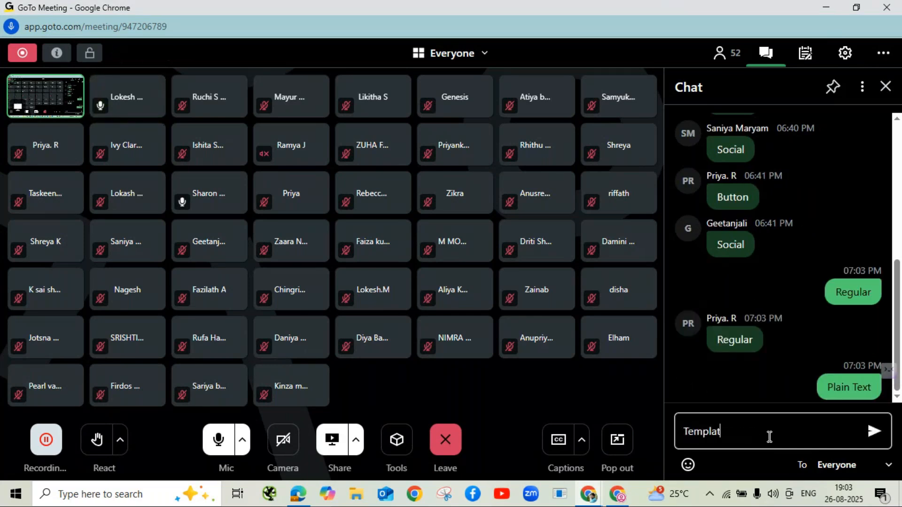
key("Return")
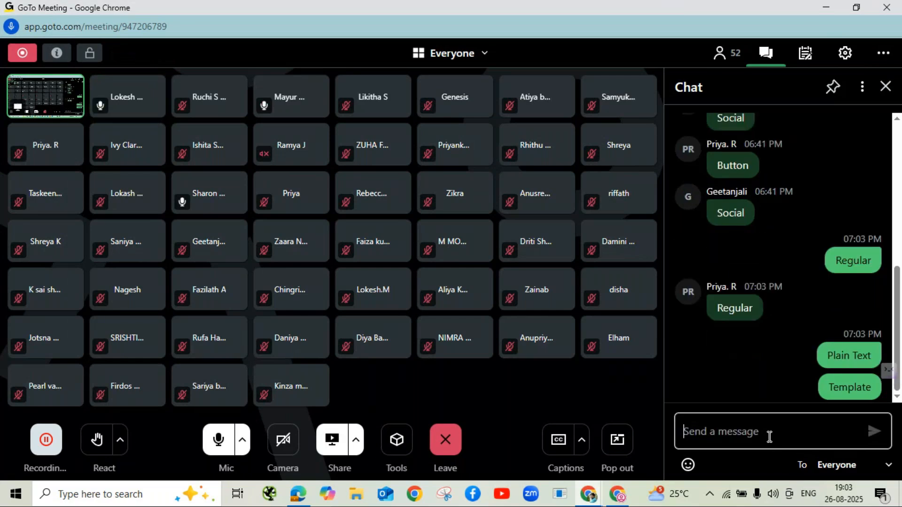
key("alt+Tab")
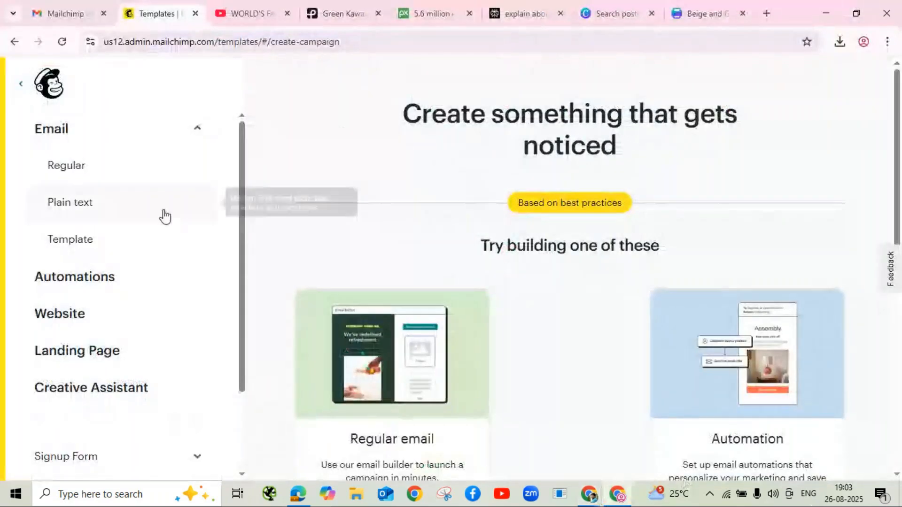
Step: Create a Regular email named 'Ganesha Festival 2025' and dismiss the design-choice popup
left_click(86, 168)
left_click(444, 308)
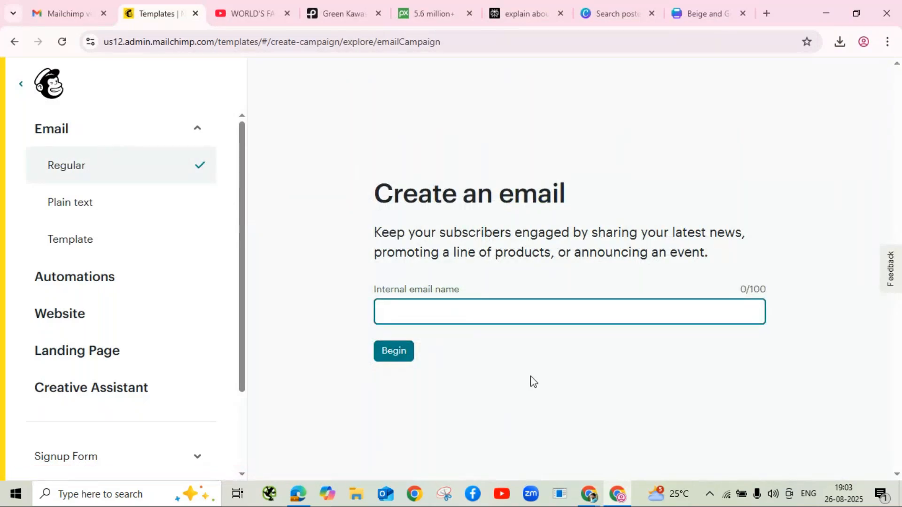
type("Ganesha Festival 2025")
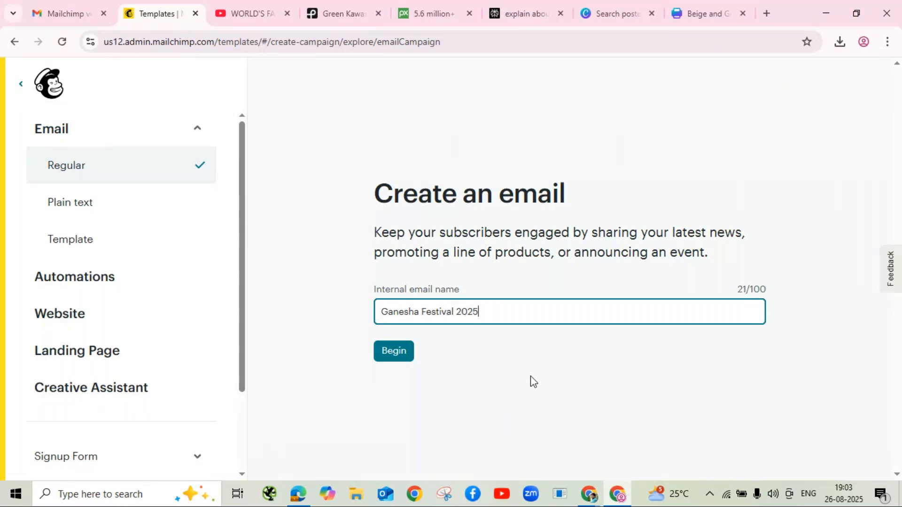
left_click(393, 353)
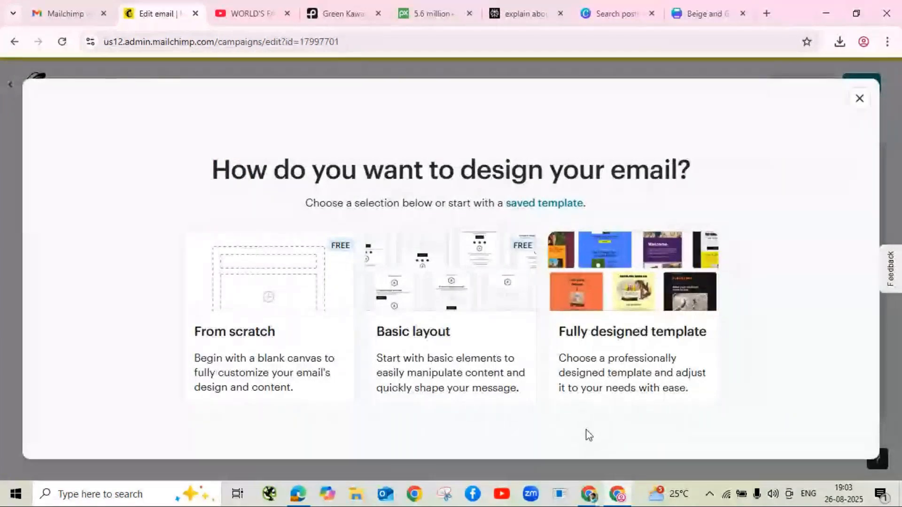
left_click(859, 98)
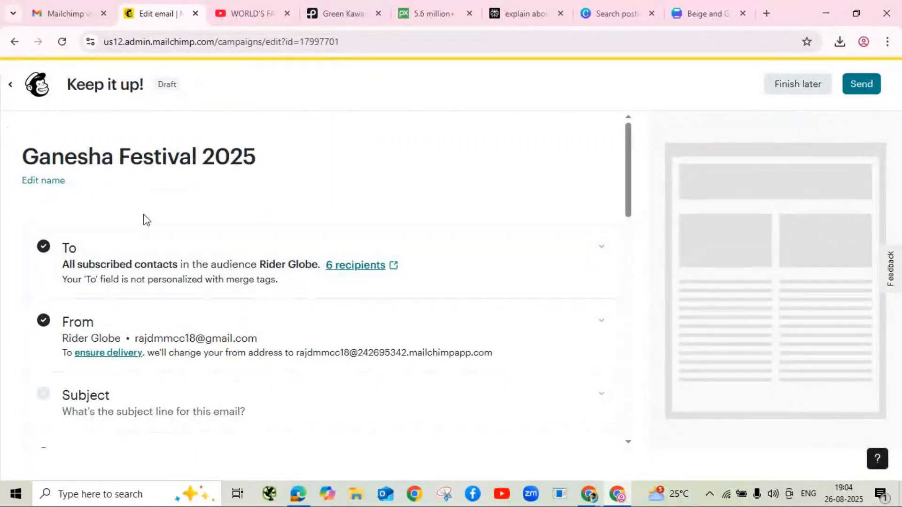
Step: Review the To section's Send to options and audience tags, leaving it sending to all subscribers
scroll(165, 209, "down", 2)
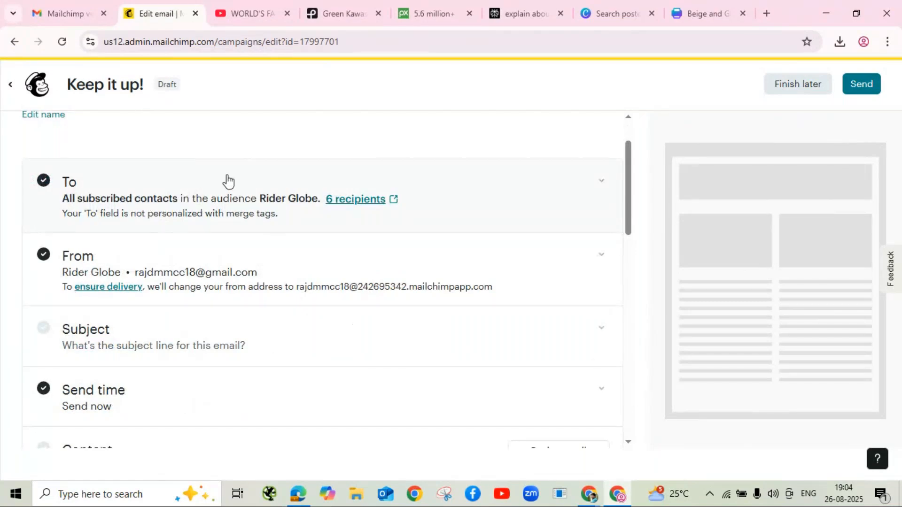
left_click(228, 181)
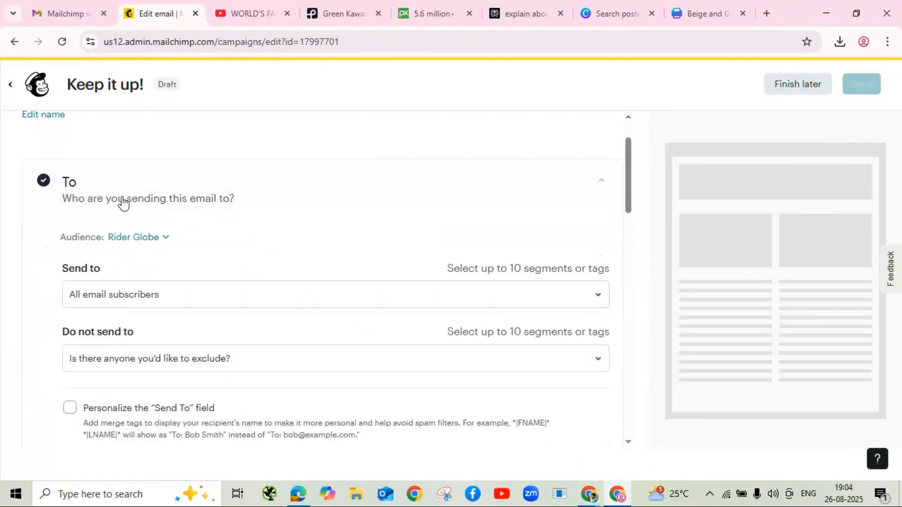
left_click(238, 293)
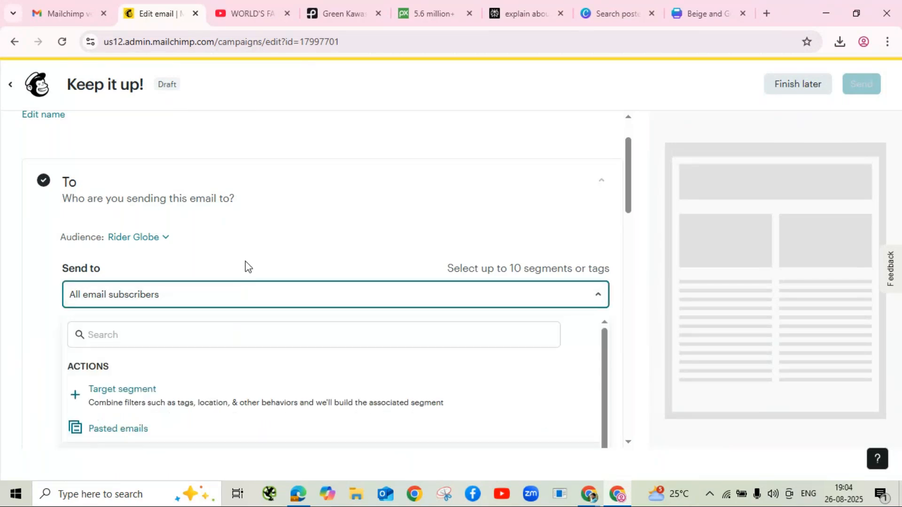
scroll(245, 261, "down", 3)
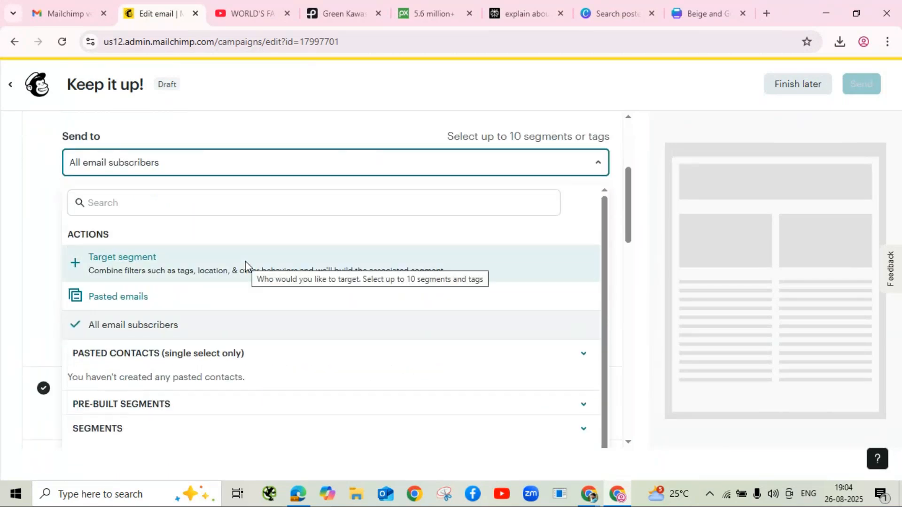
scroll(245, 262, "down", 2)
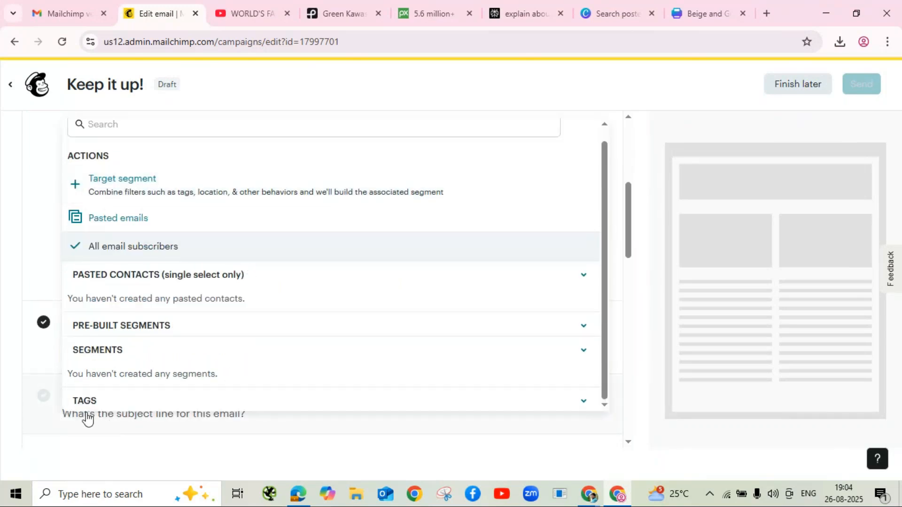
left_click(584, 403)
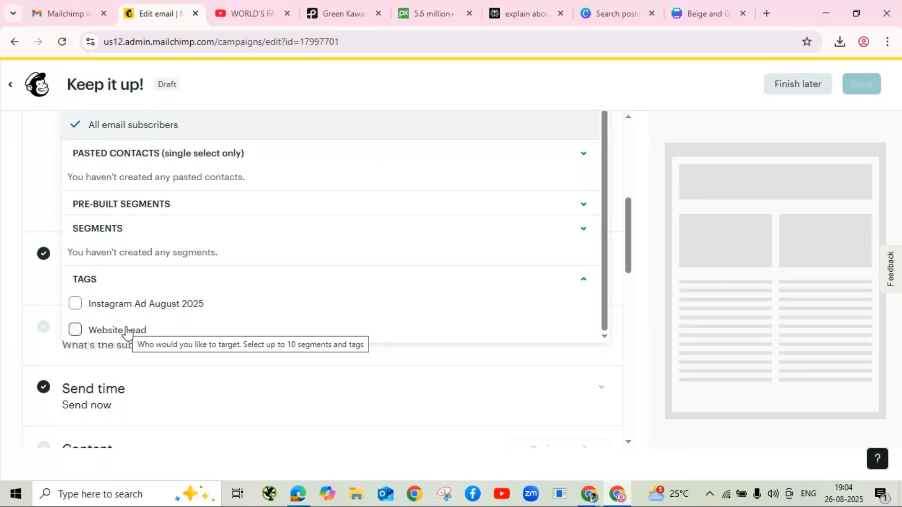
left_click(39, 190)
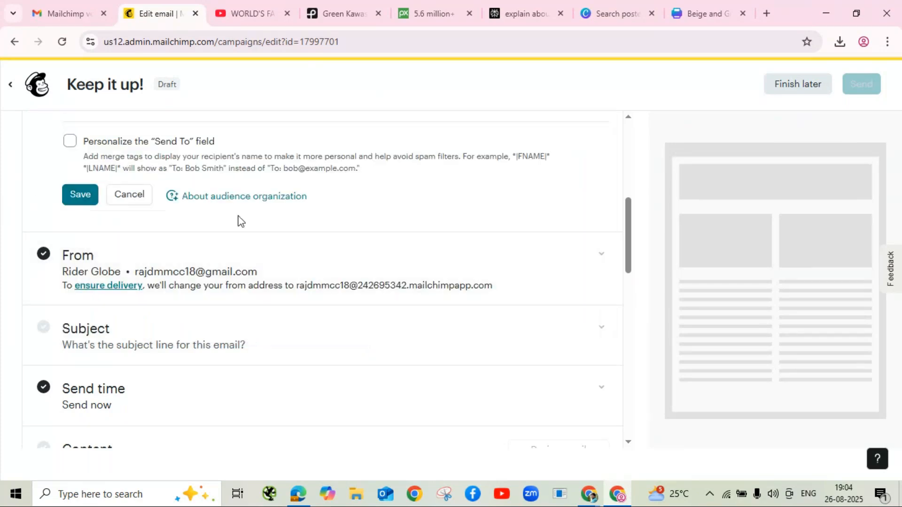
scroll(237, 221, "up", 4)
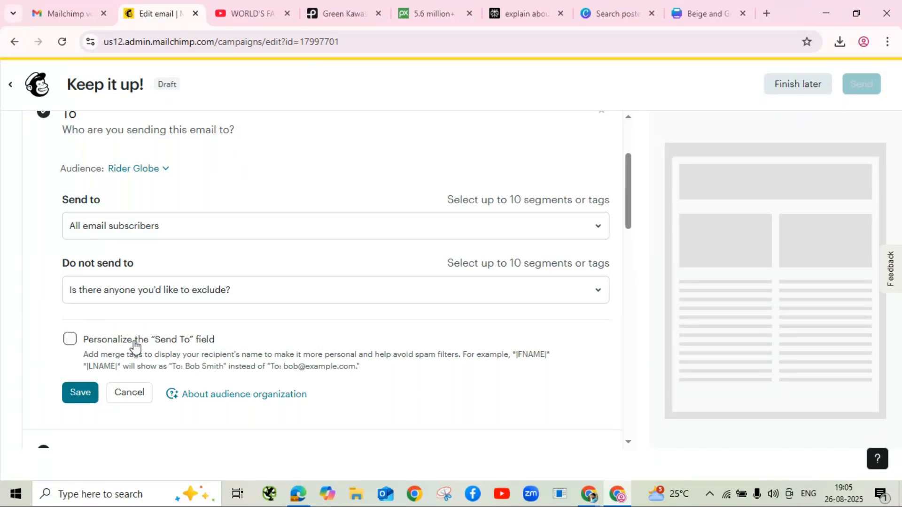
Step: Personalize the To field with the *|FNAME|* *|LNAME|* merge tags and save the recipient settings
scroll(137, 343, "down", 1)
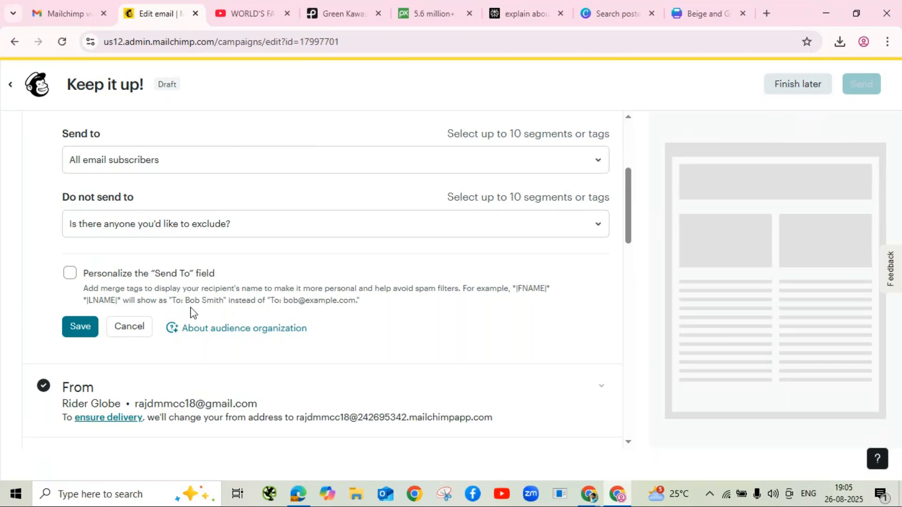
left_click(70, 273)
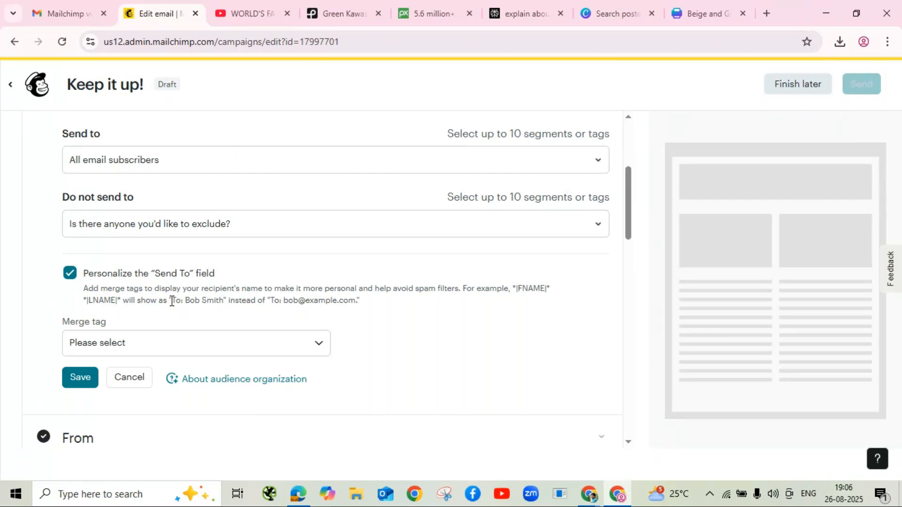
left_click(107, 351)
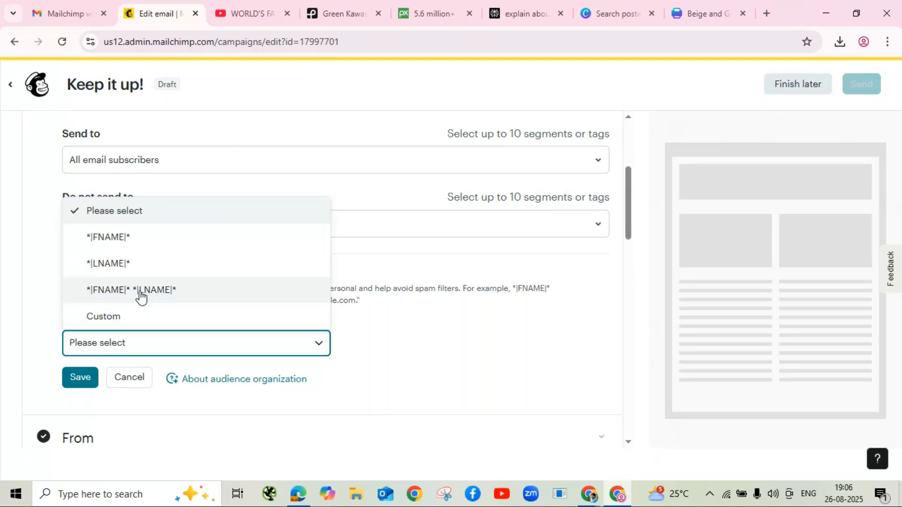
left_click(141, 294)
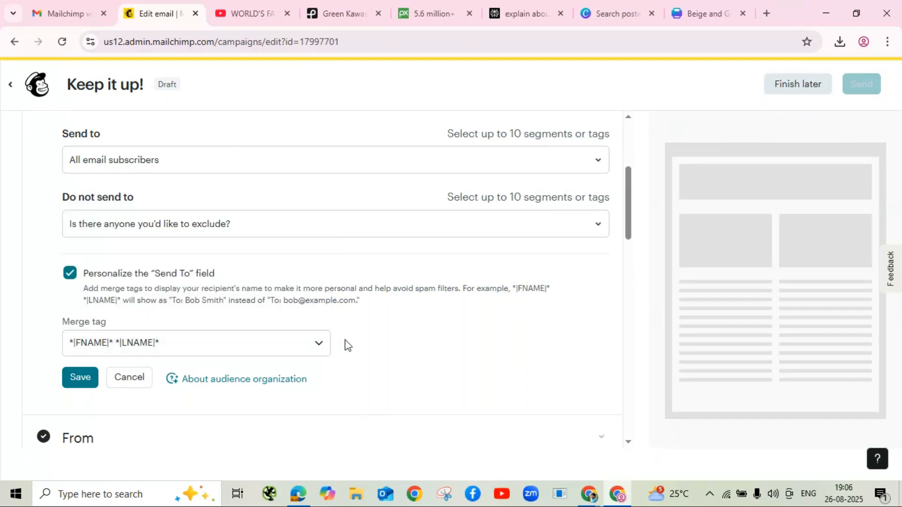
left_click(81, 379)
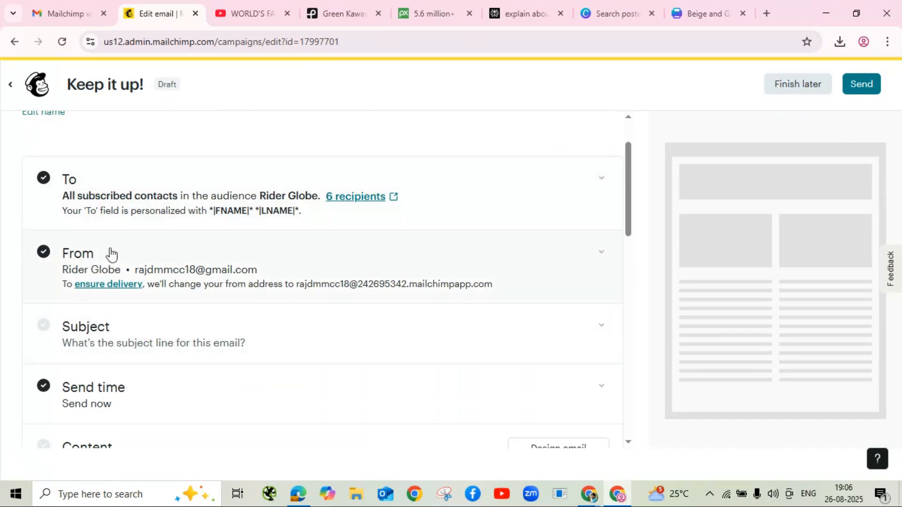
Step: Save the sender as Rider Globe with its existing email address, then expand the Subject section
left_click(78, 258)
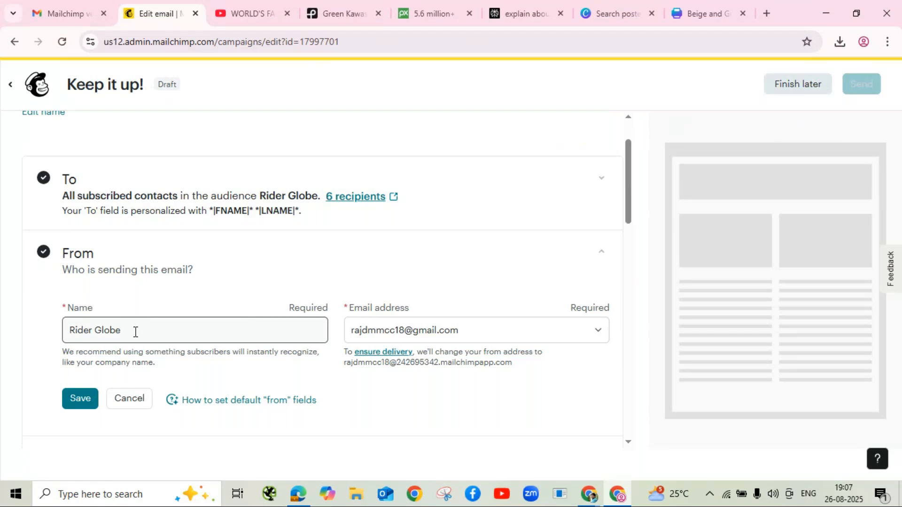
left_click(79, 404)
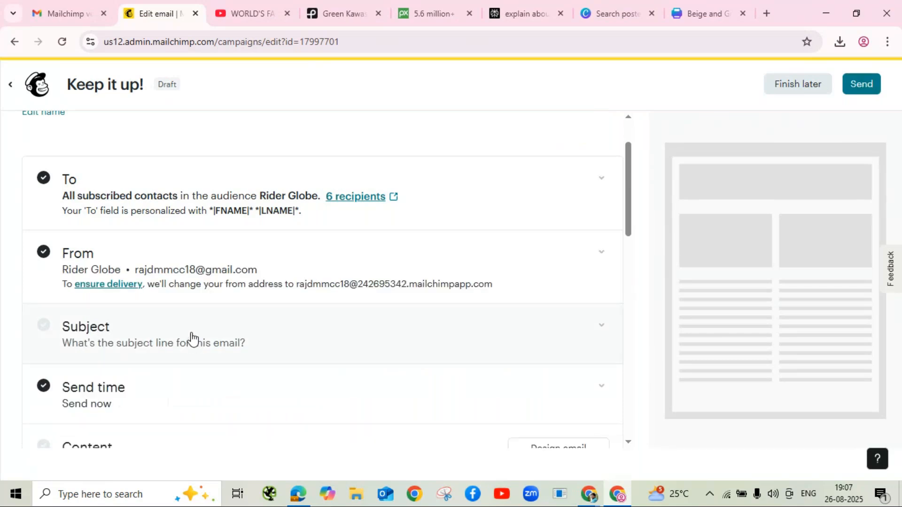
left_click(86, 337)
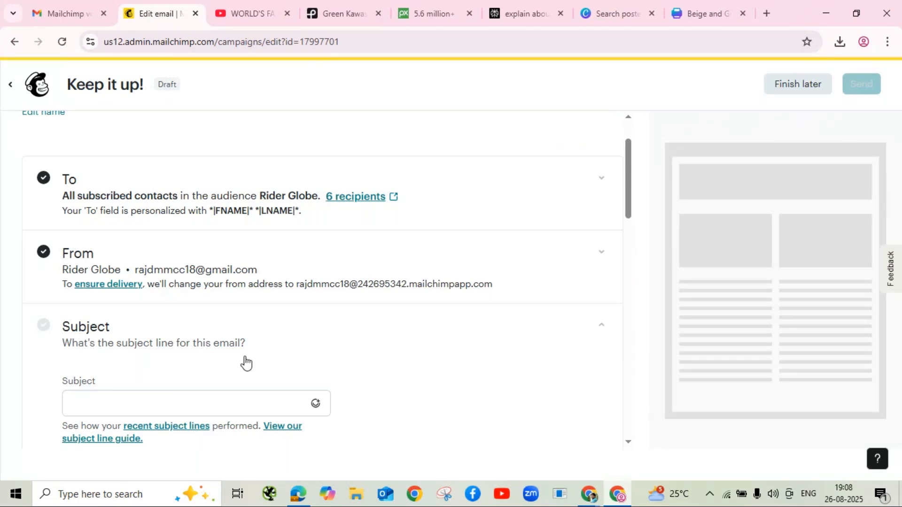
Step: Open the Subject section and scroll down to the empty subject field and its writing tips
left_click(150, 399)
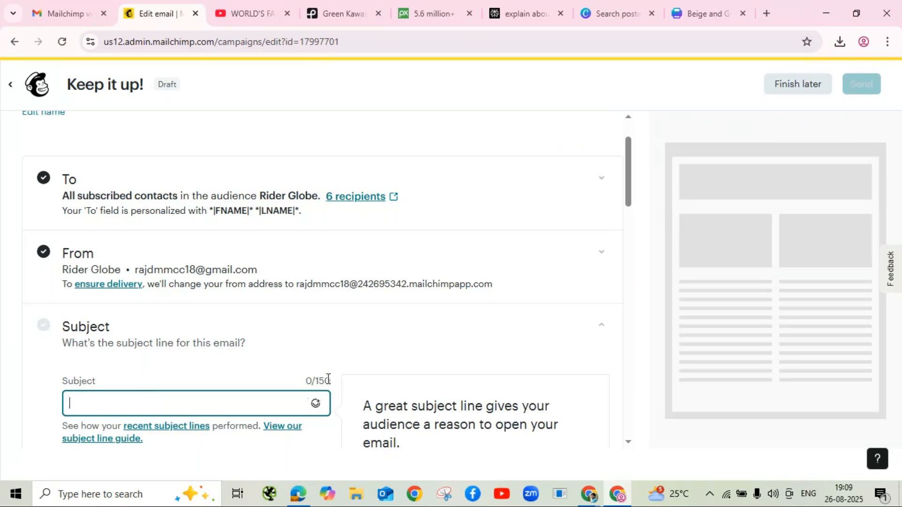
scroll(336, 385, "down", 3)
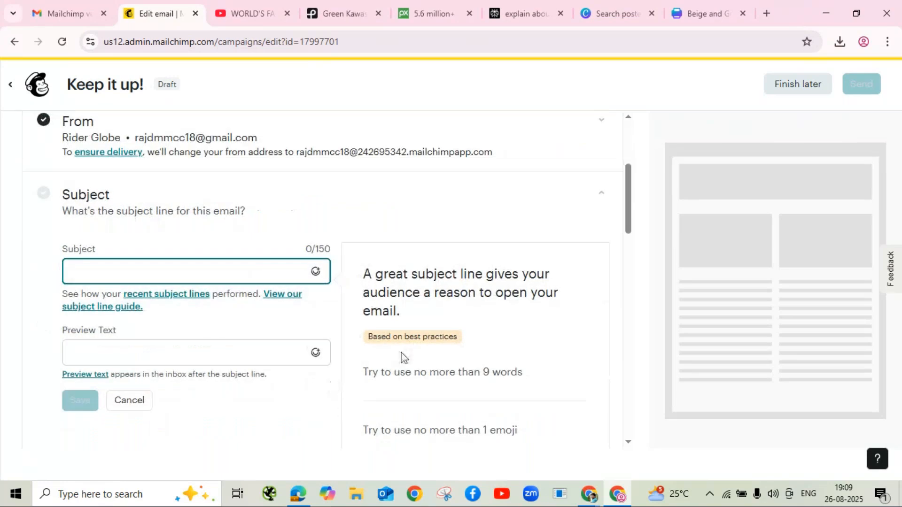
scroll(433, 341, "down", 2)
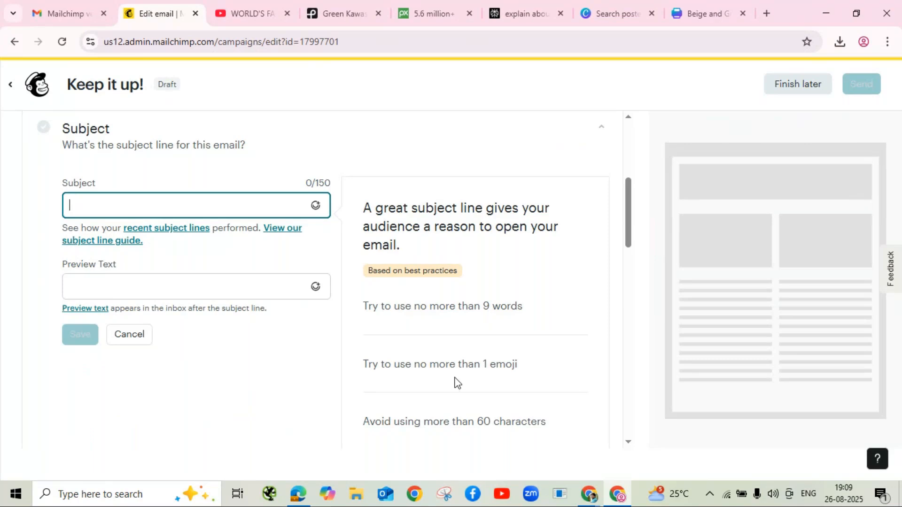
scroll(458, 381, "down", 1)
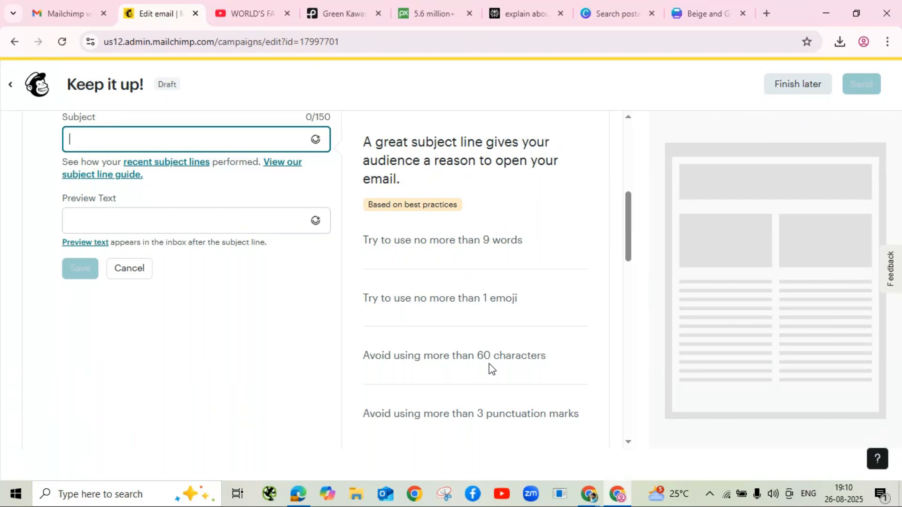
Step: Enter the subject 'Ganesha rides a fortune to your home', trying a 'Book Now' ending and trimming it
type("Gan")
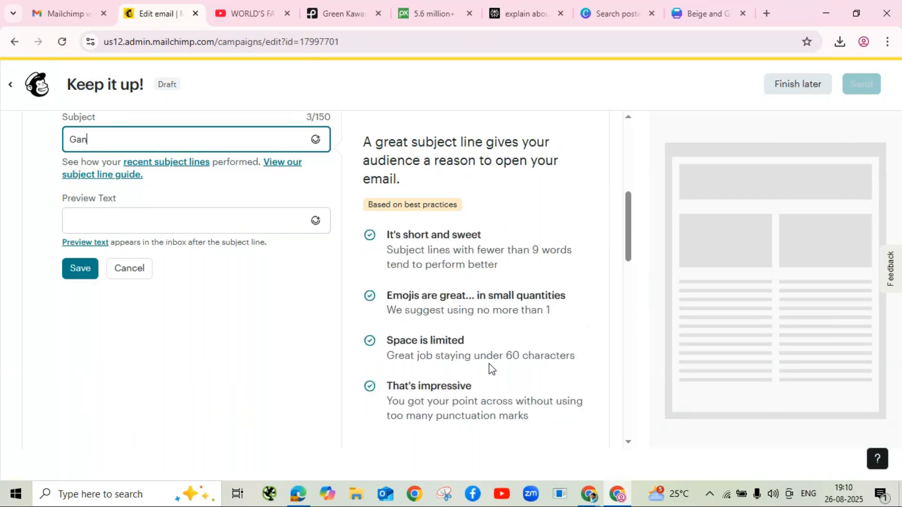
type("esha rides a fortun")
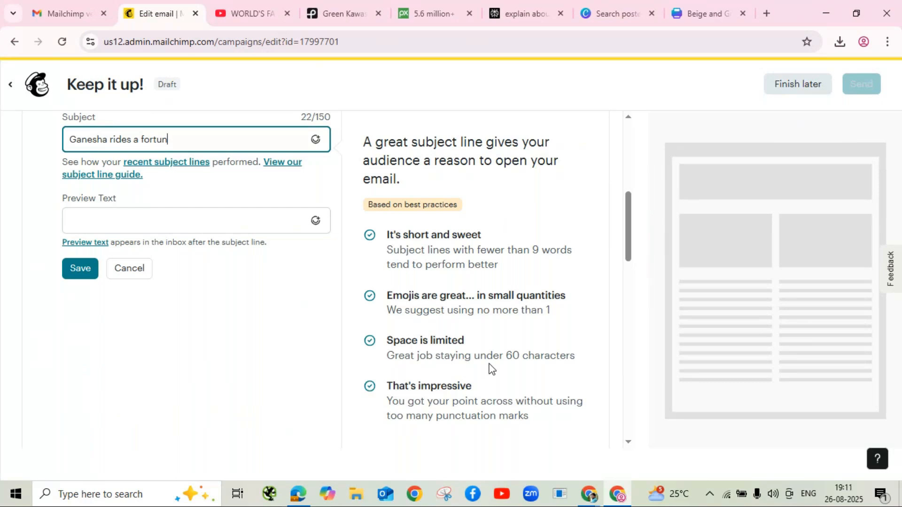
type("e to your home")
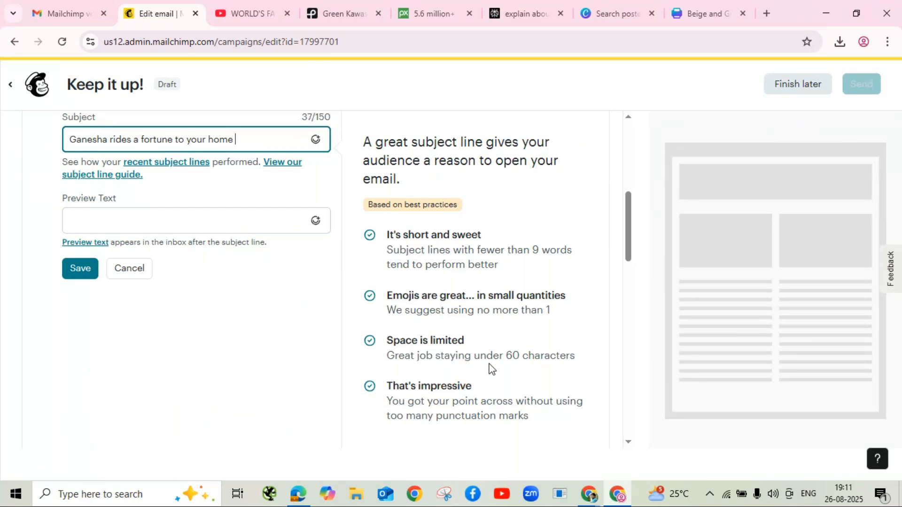
type("Book ")
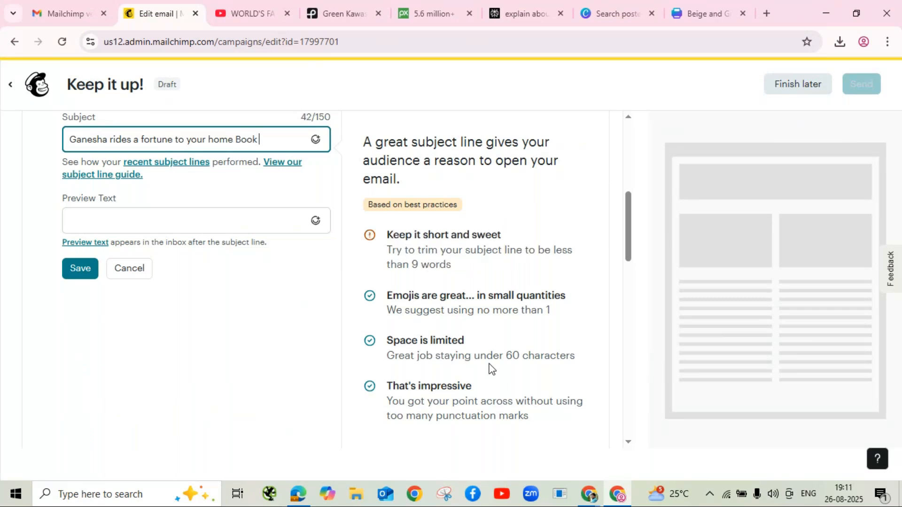
type("Now")
key("BackSpace")
key("BackSpace")
key("BackSpace")
key("BackSpace")
key("BackSpace")
key("BackSpace")
key("BackSpace")
key("BackSpace")
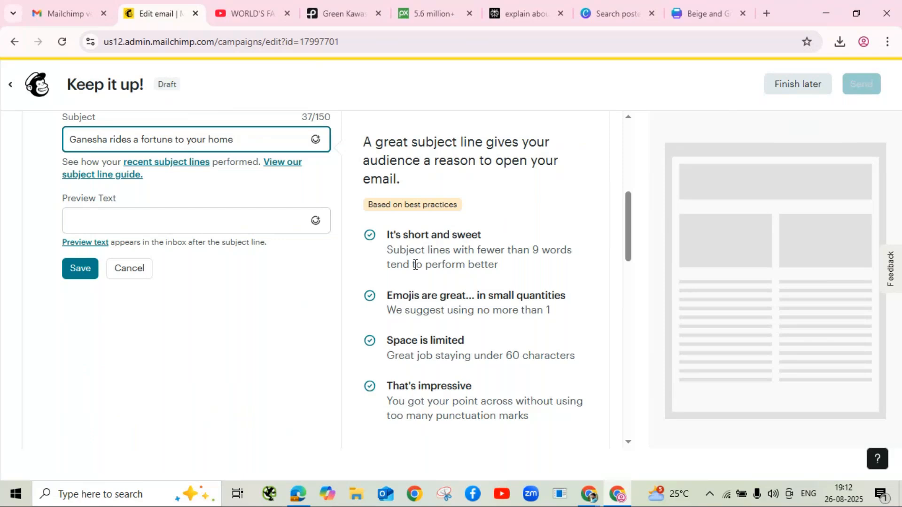
Step: Change the subject to 'Ganesha rides fortune to your home Book Now' and save it, leaving preview text empty
left_click(140, 139)
key("BackSpace")
key("BackSpace")
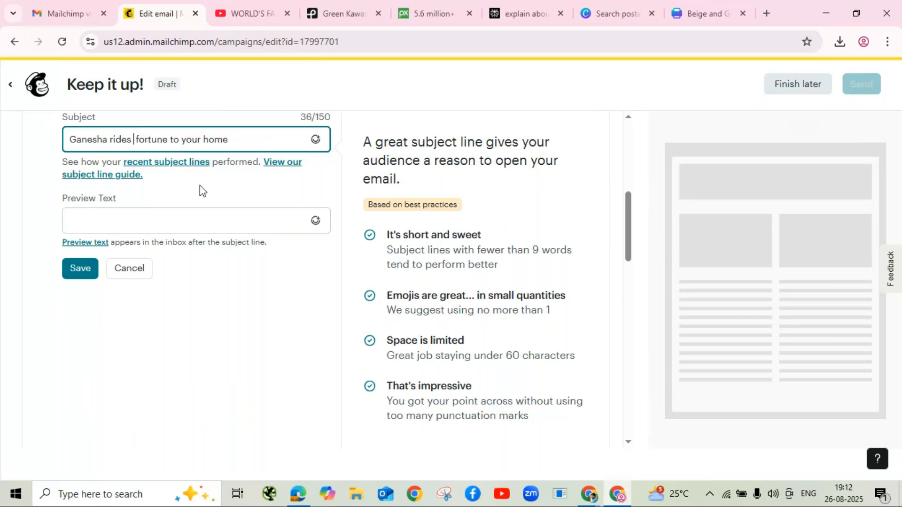
left_click(233, 144)
type("Book Now")
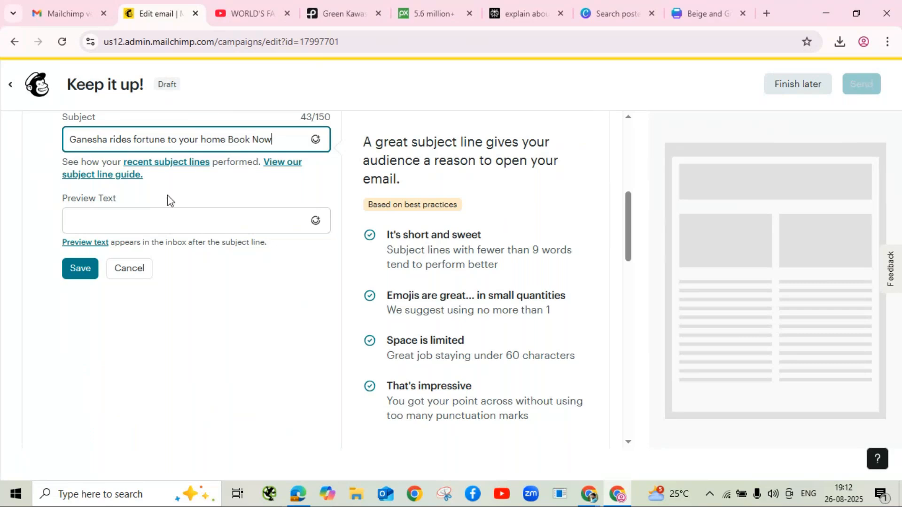
left_click(114, 214)
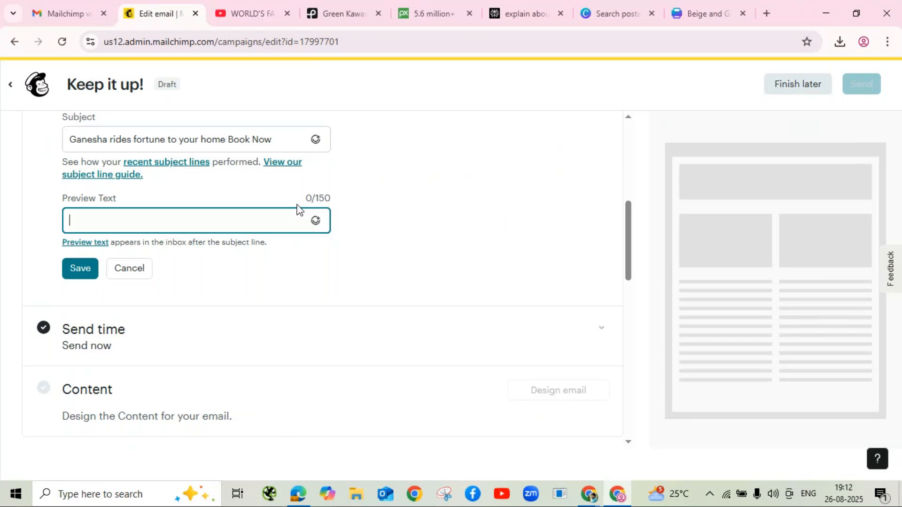
left_click(74, 272)
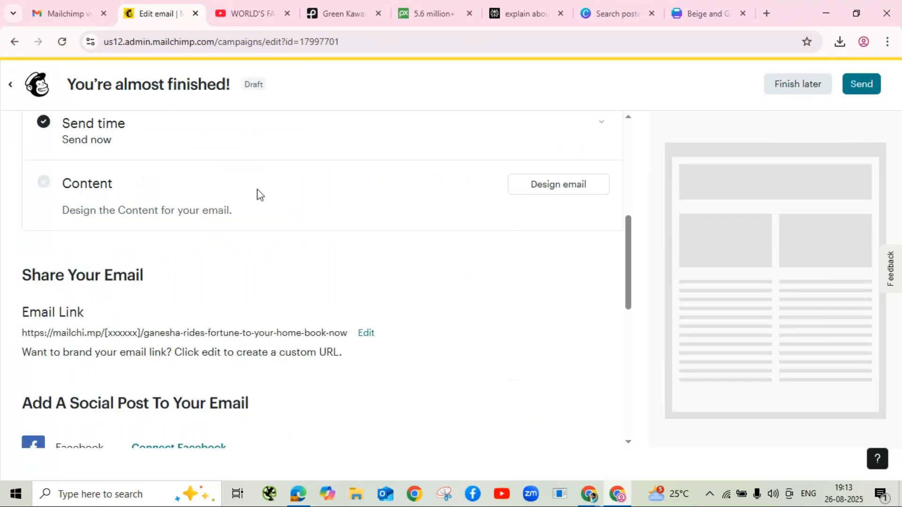
Step: Keep the campaign's send time at Send now and save it
scroll(262, 225, "up", 4)
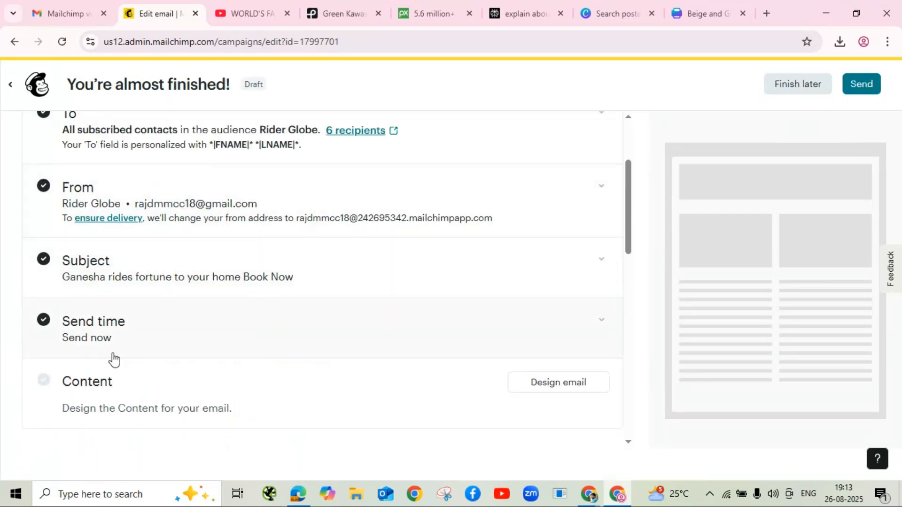
left_click(162, 348)
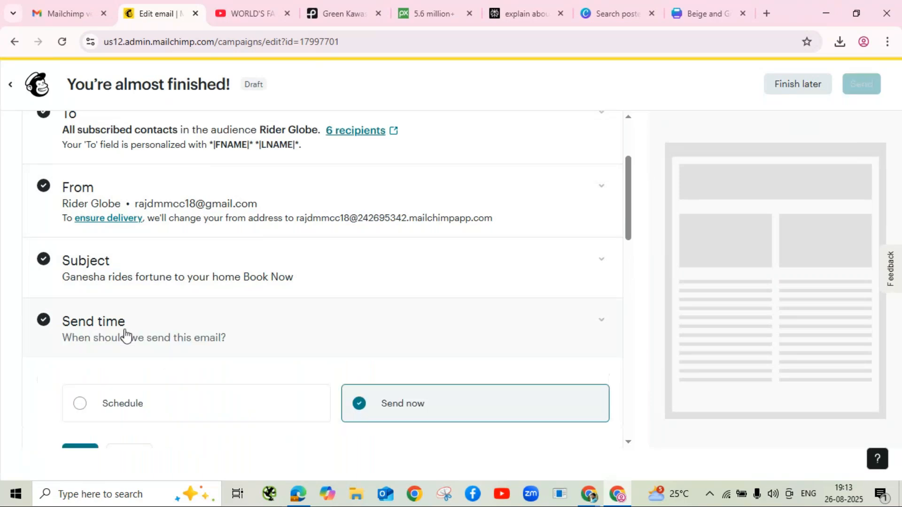
scroll(262, 343, "down", 3)
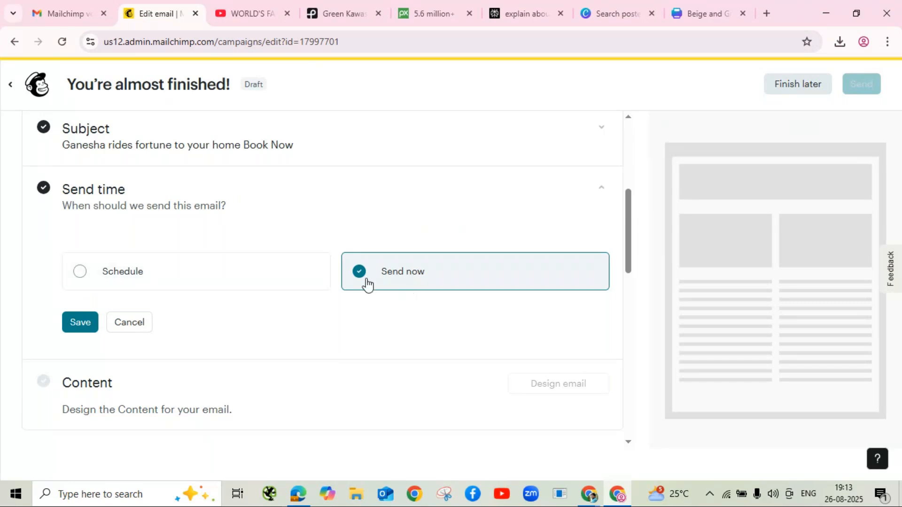
left_click(80, 323)
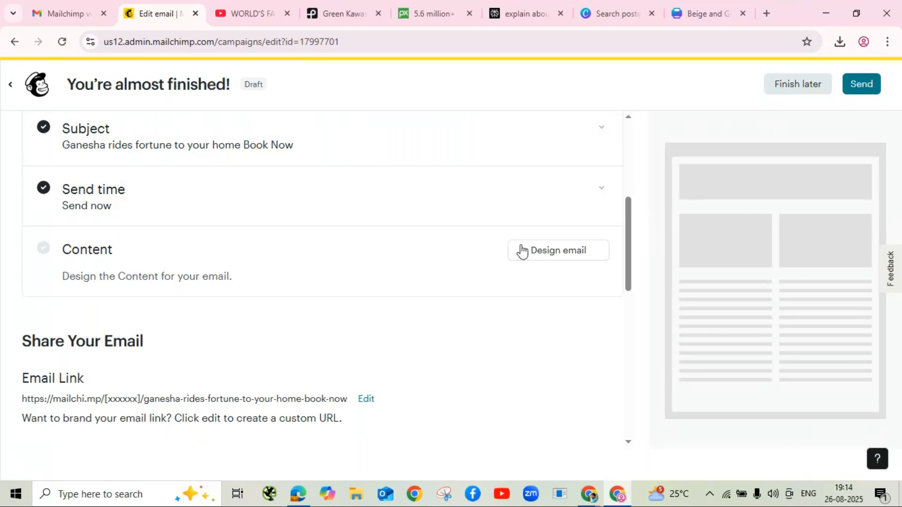
Step: Apply the saved Ganesha festival template as the email content and save the design
left_click(564, 259)
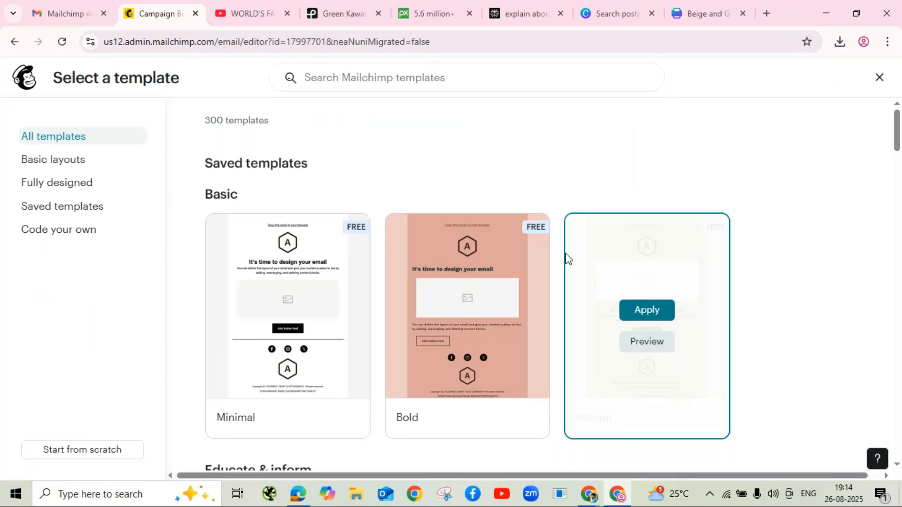
left_click(59, 212)
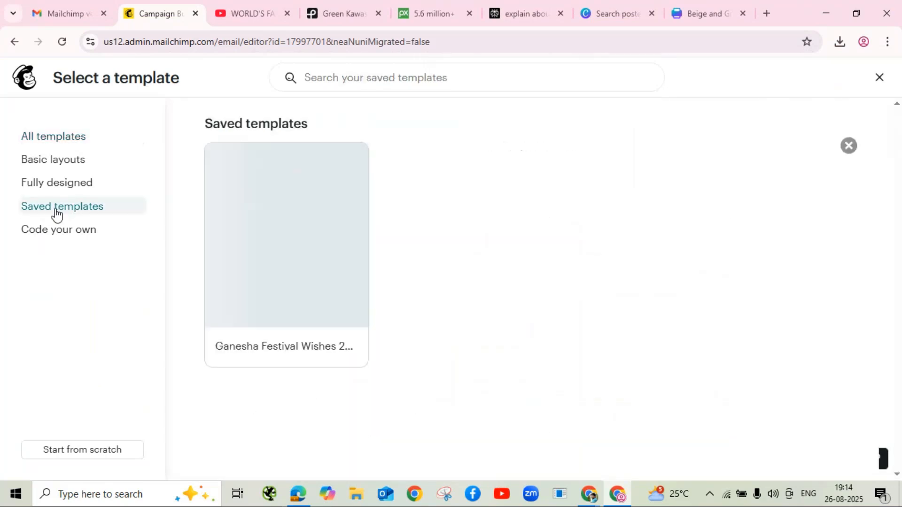
mouse_move(296, 256)
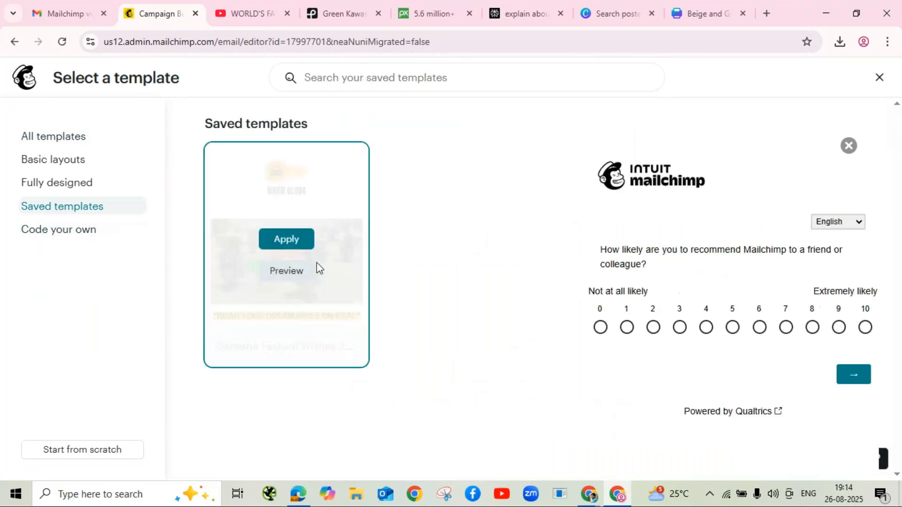
left_click(288, 240)
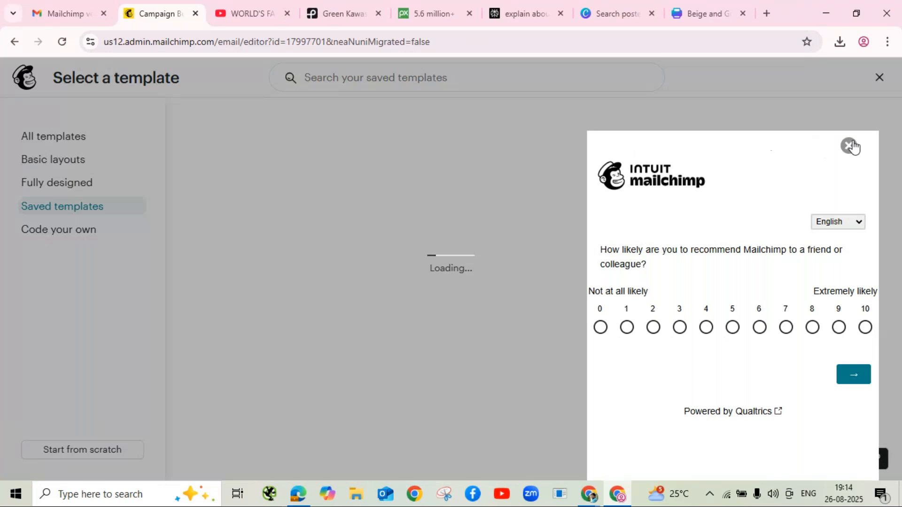
left_click(848, 146)
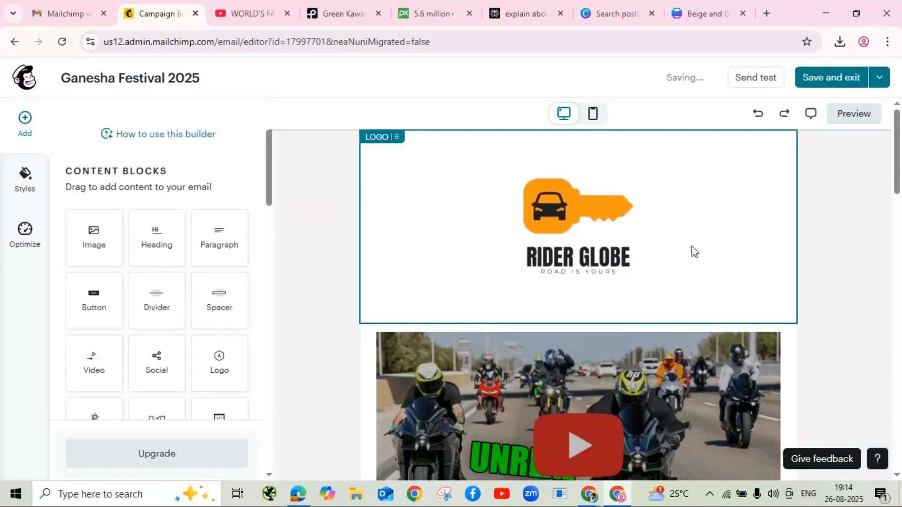
left_click(825, 82)
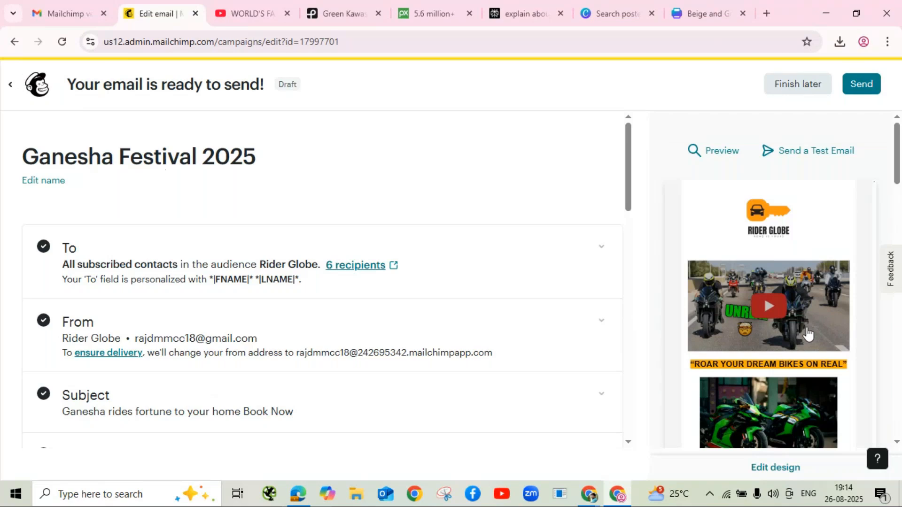
scroll(807, 334, "down", 5)
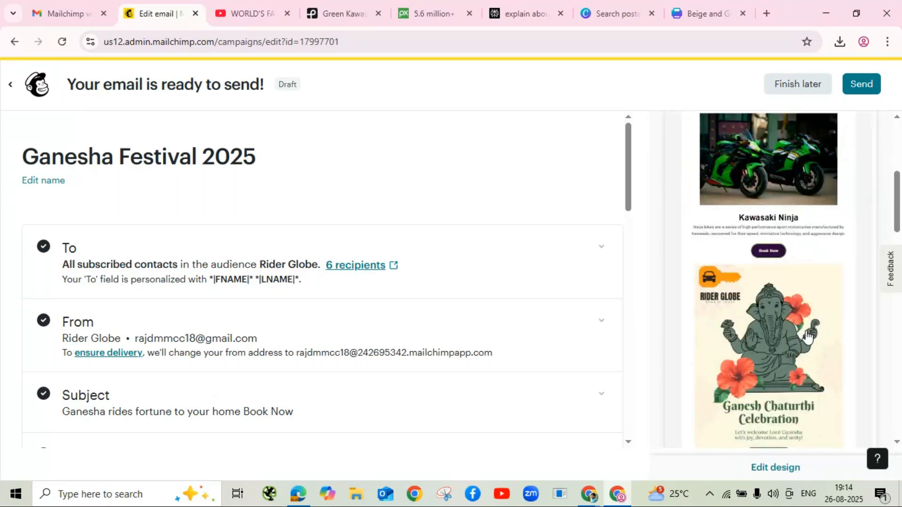
scroll(807, 334, "down", 8)
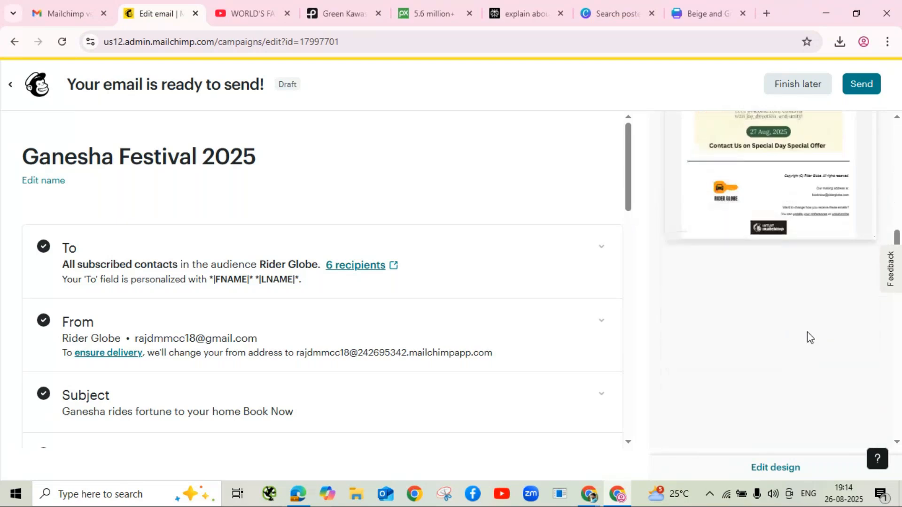
scroll(807, 332, "up", 10)
scroll(807, 331, "down", 5)
scroll(807, 336, "up", 3)
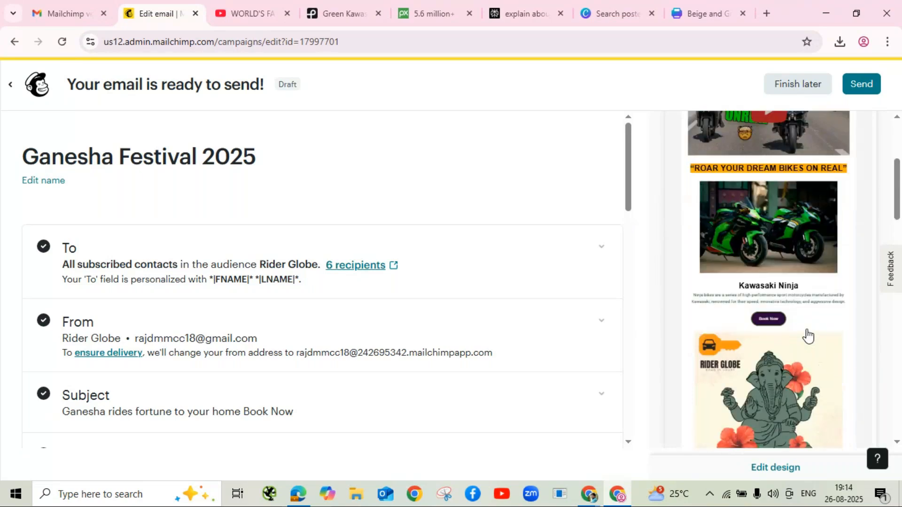
scroll(807, 335, "up", 5)
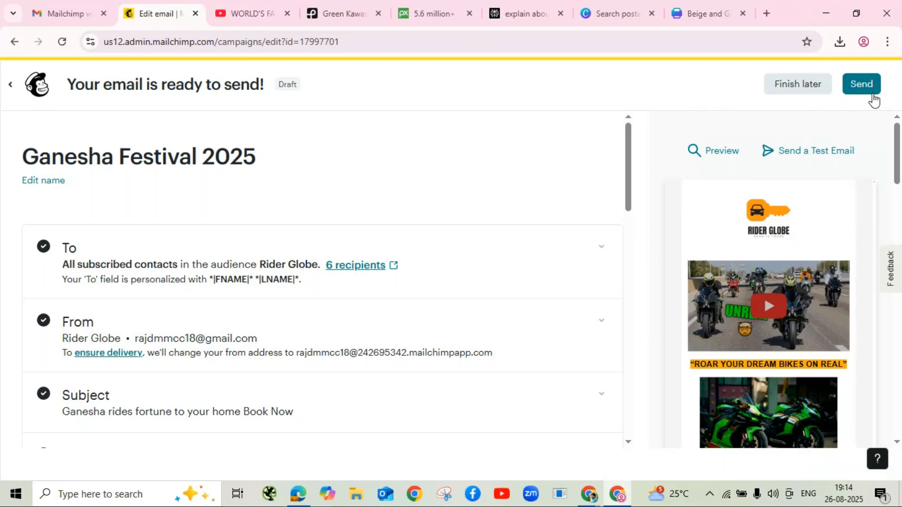
scroll(427, 273, "down", 2)
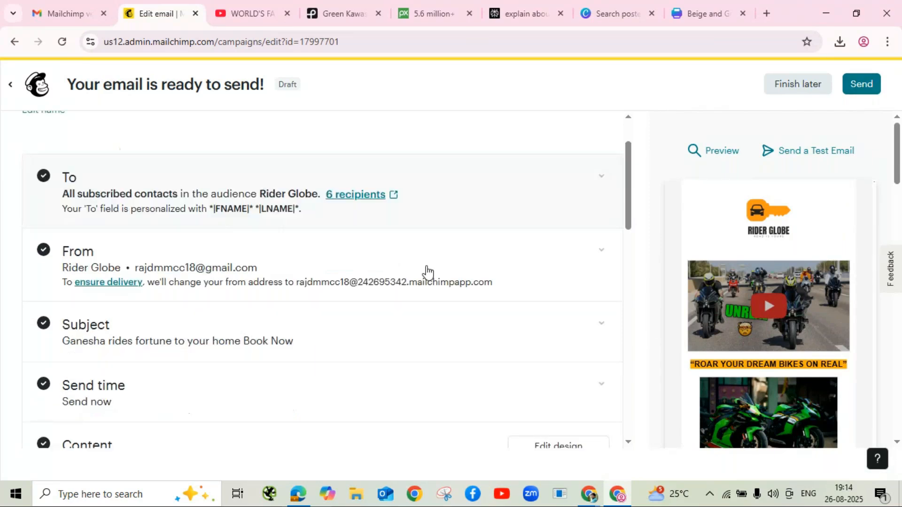
scroll(427, 273, "down", 5)
scroll(428, 272, "up", 1)
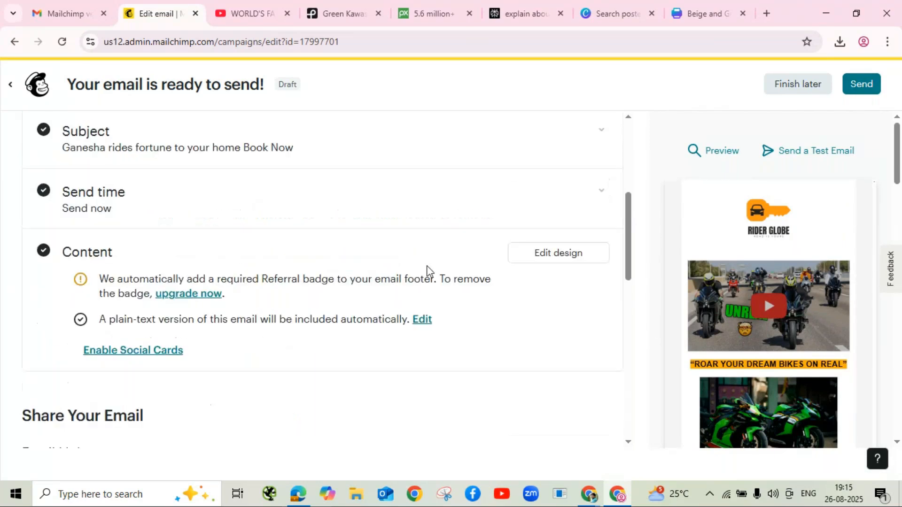
Step: Send the Ganesha Festival 2025 campaign now to the 6 Rider Globe subscribers
left_click(862, 89)
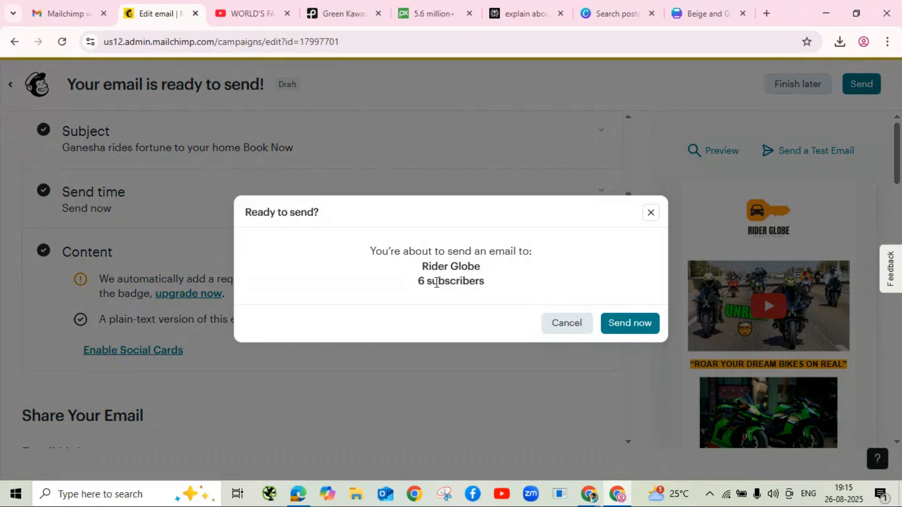
left_click(641, 326)
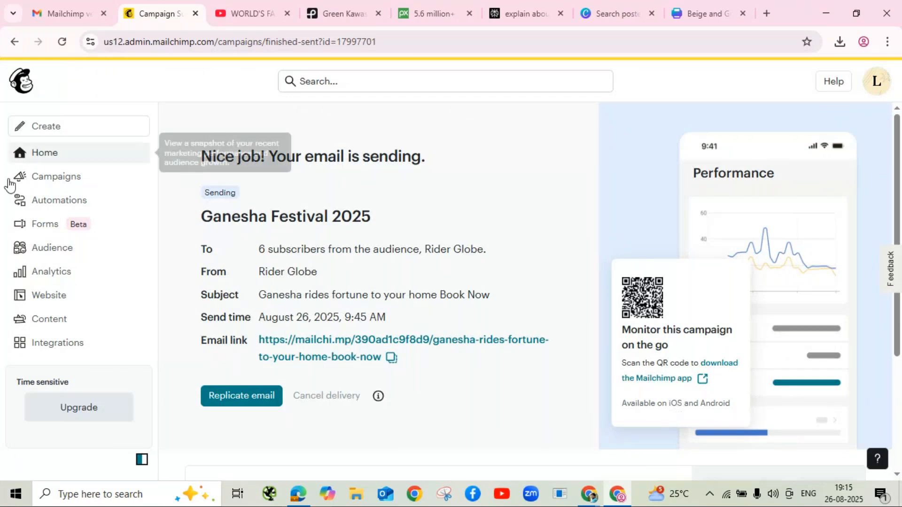
Step: Check the campaigns list, then open the Analytics Marketing dashboard
left_click(56, 178)
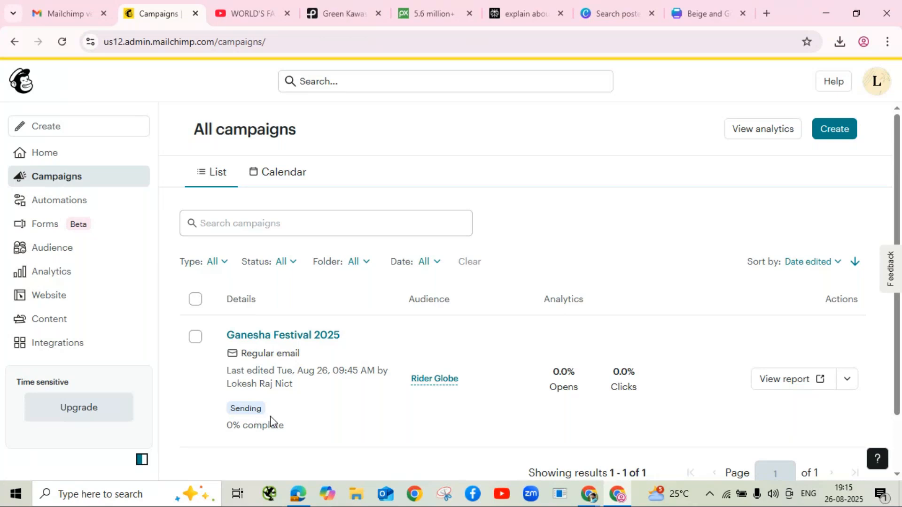
left_click(54, 276)
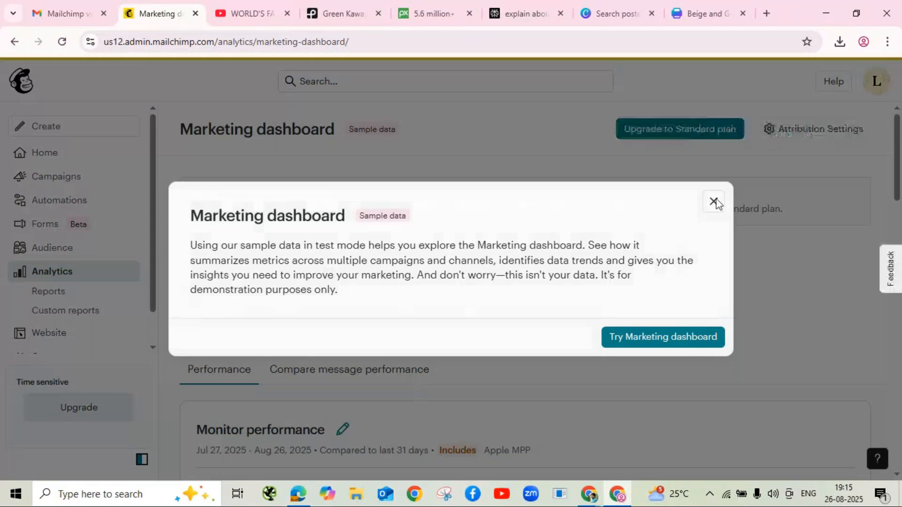
Step: Dismiss the sample-data notice and upgrade promo, then scroll down to the Conversions section
left_click(713, 202)
left_click(825, 345)
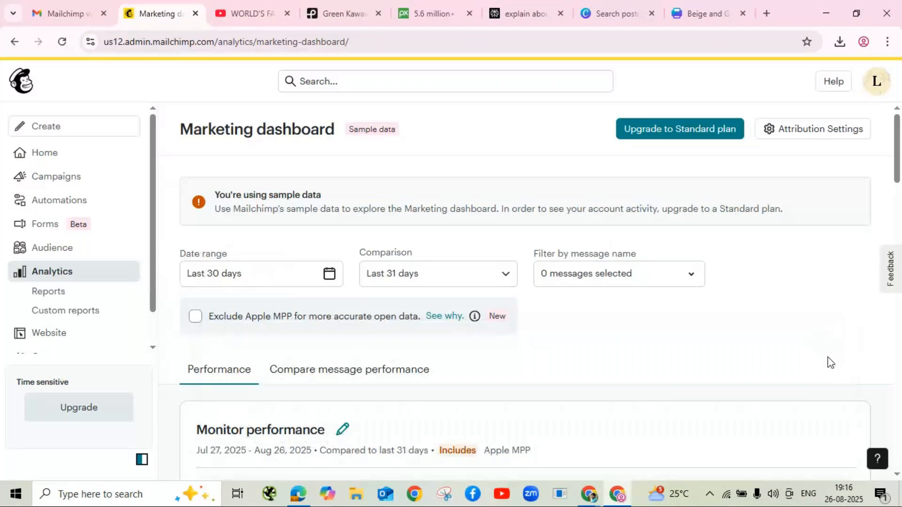
scroll(755, 273, "down", 10)
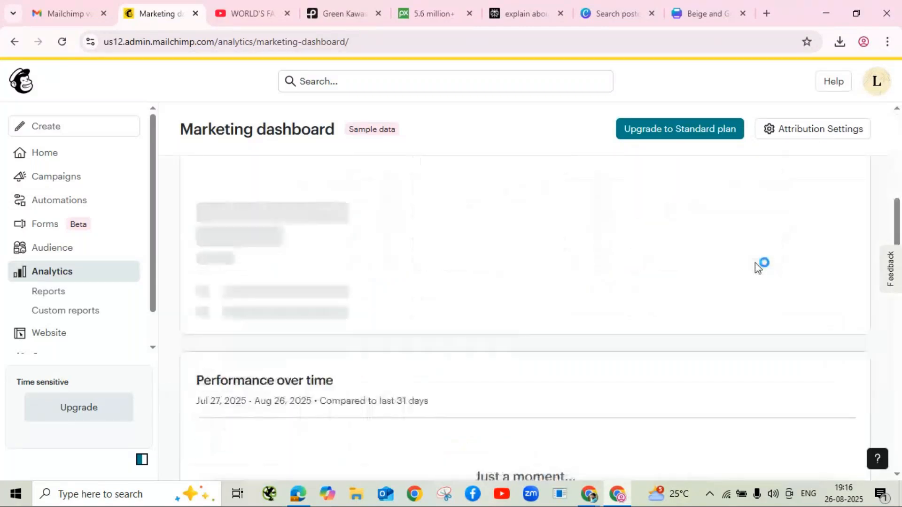
scroll(754, 263, "down", 5)
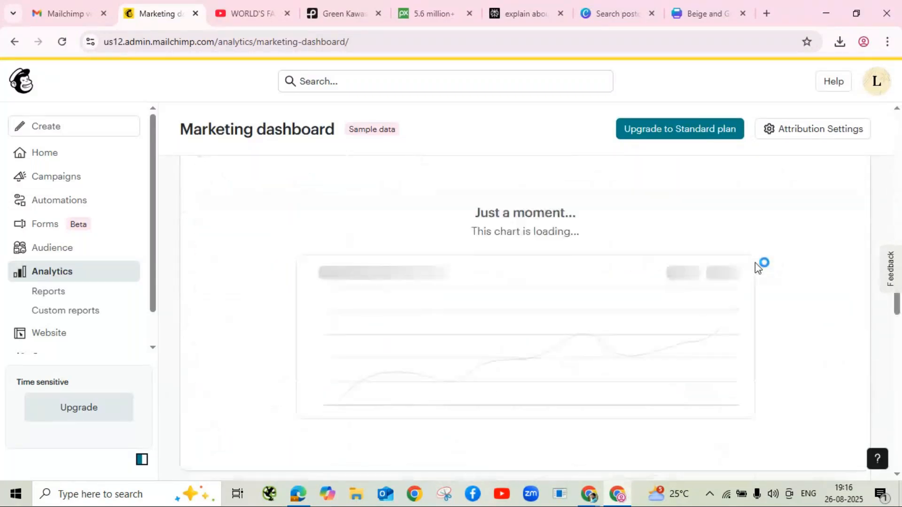
scroll(754, 263, "down", 6)
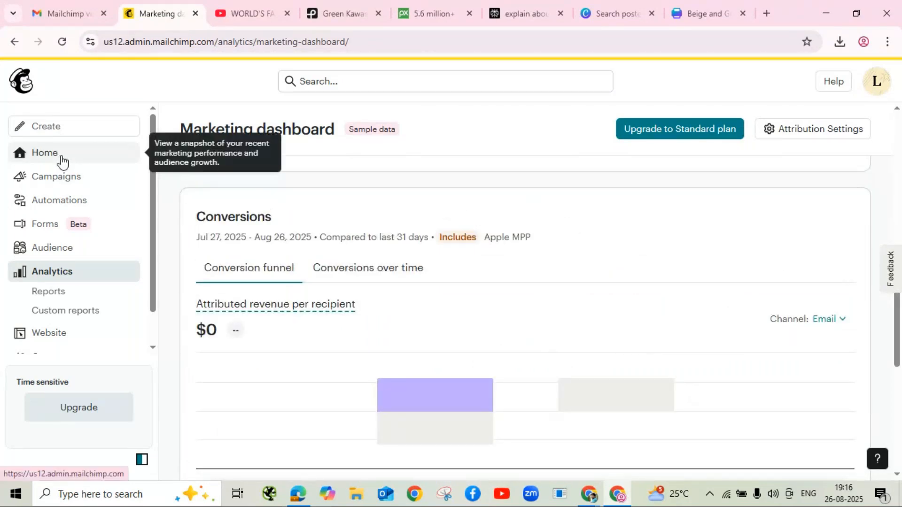
Step: Confirm Ganesha Festival 2025 shows as Sending in All campaigns, then switch to the GoTo Meeting window
left_click(102, 177)
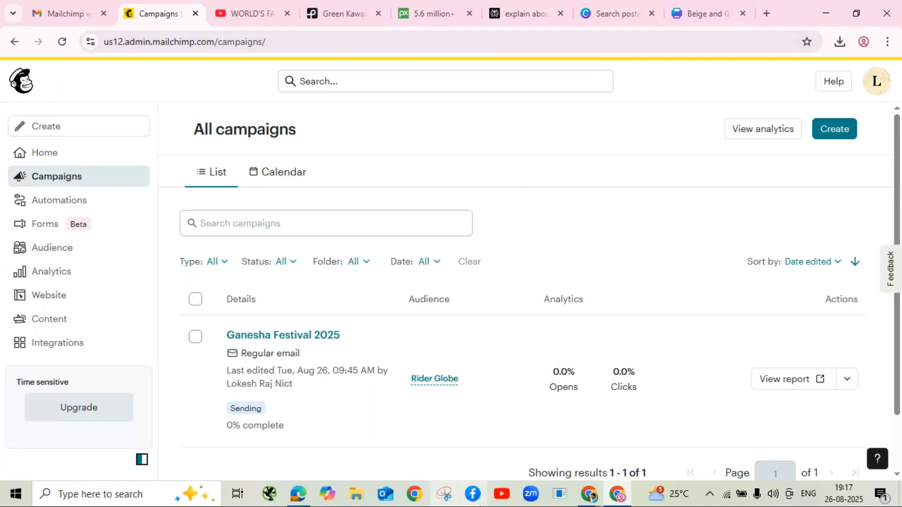
mouse_move(614, 498)
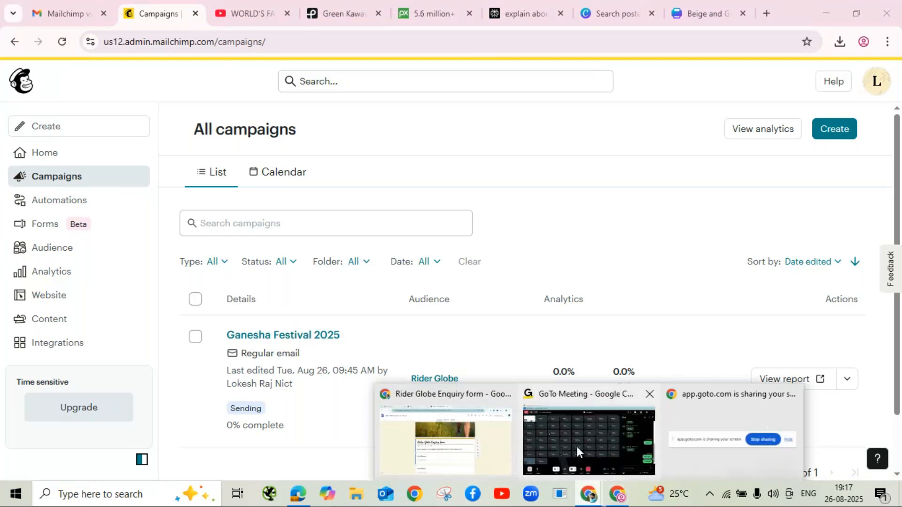
left_click(576, 447)
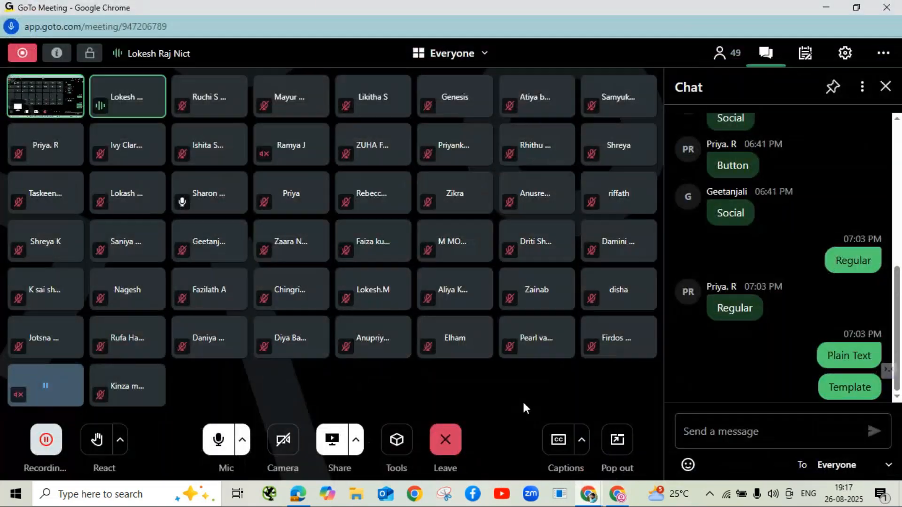